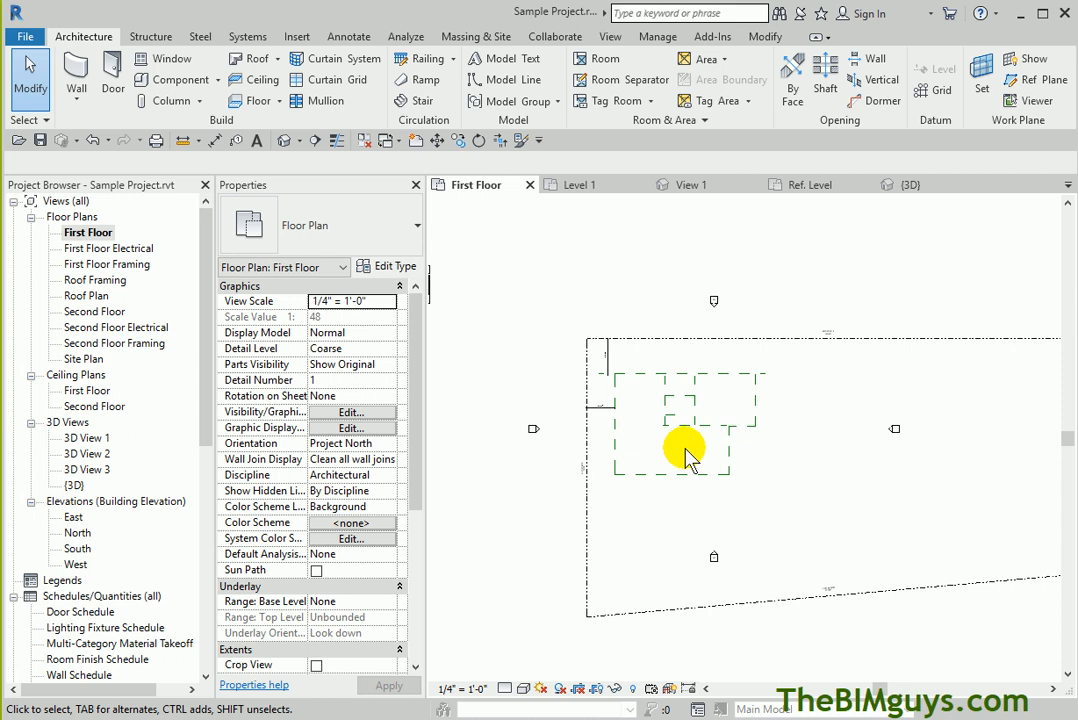
scroll(686, 457, "up", 5)
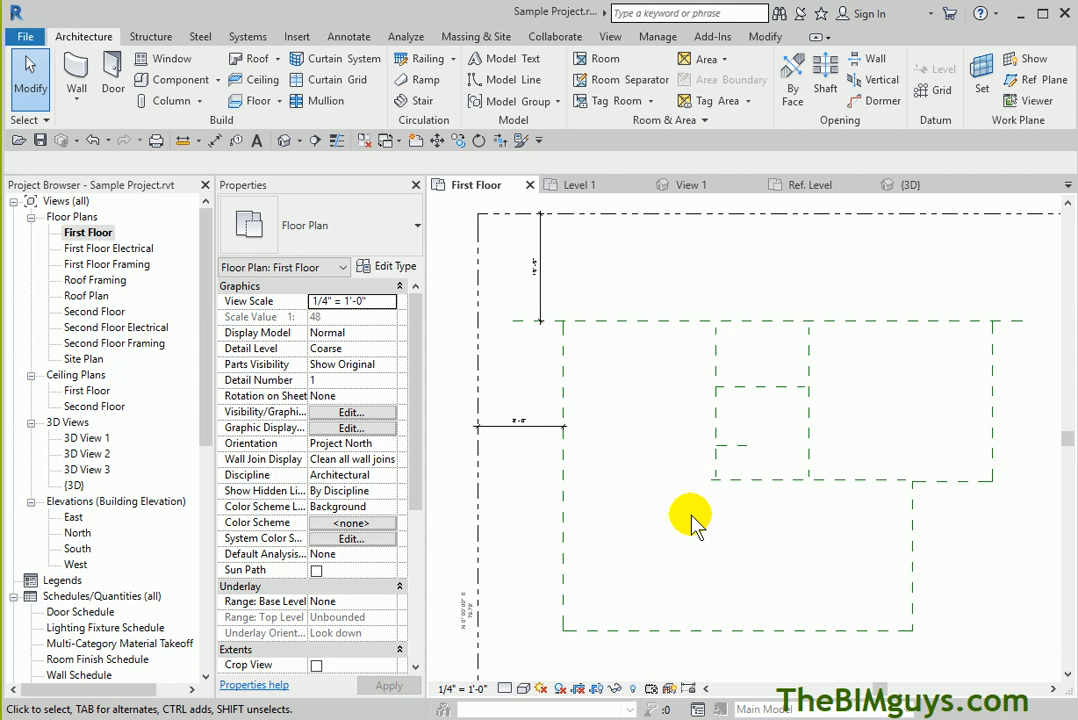
scroll(694, 522, "down", 3)
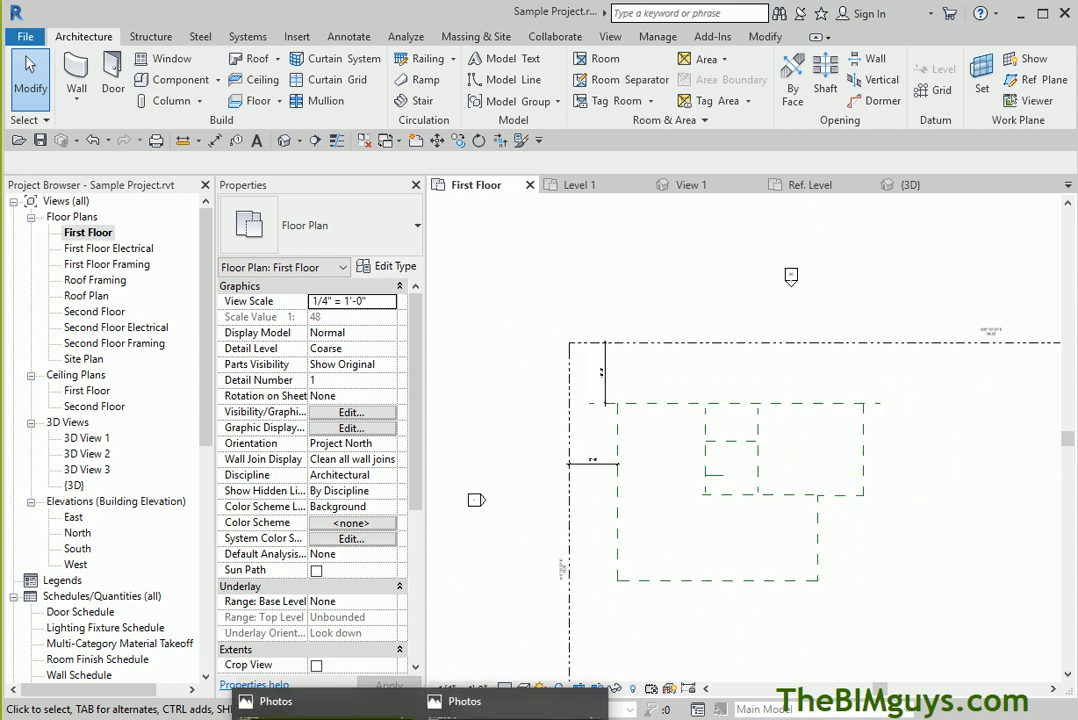
Switch to the ink sketchpad and draw a circle in the living area and an angled outline below the hand-drawn floor plan
key("super+w")
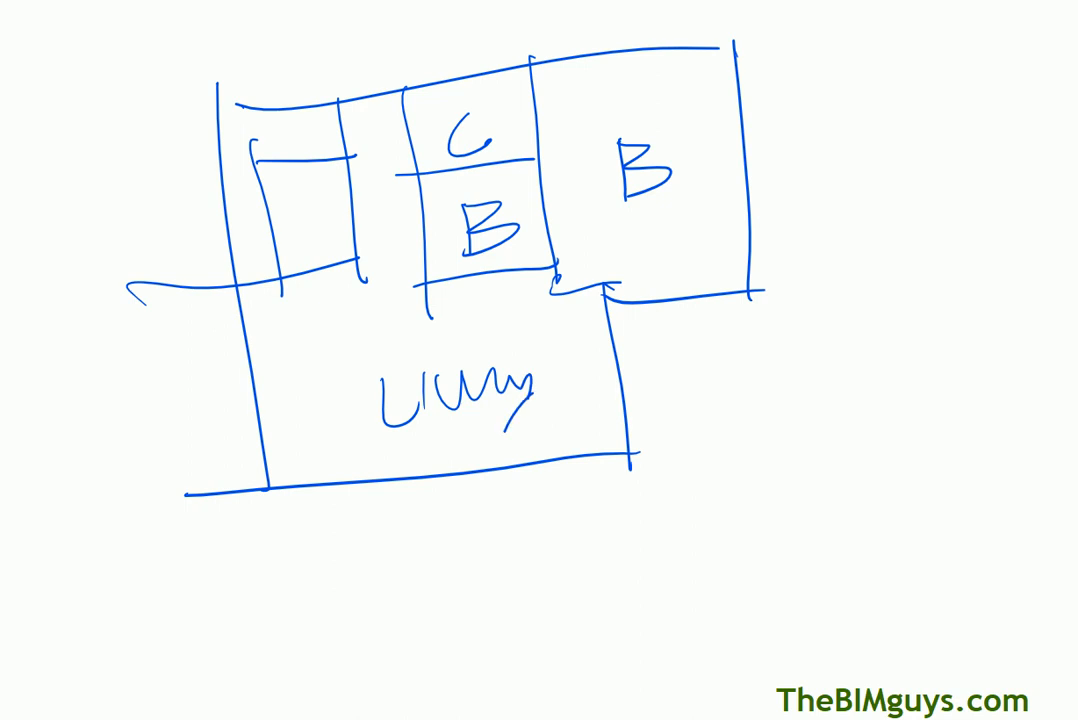
left_click_drag(232, 678, 413, 515)
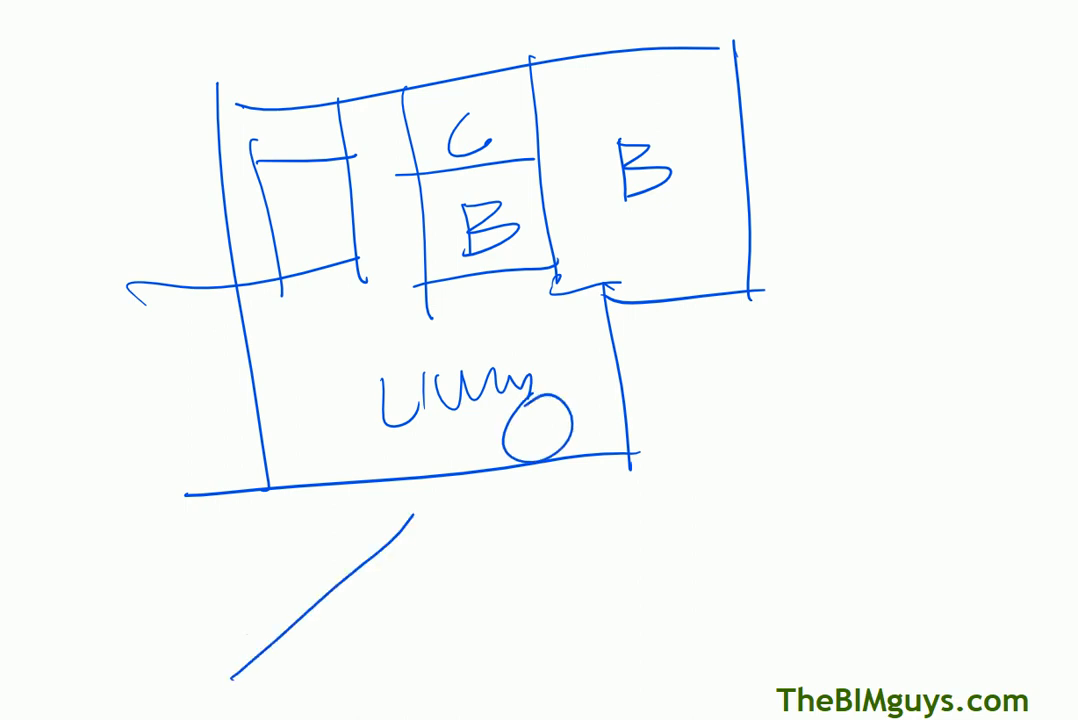
mouse_move(671, 578)
left_mouse_down()
mouse_move(910, 642)
mouse_move(425, 613)
left_mouse_up()
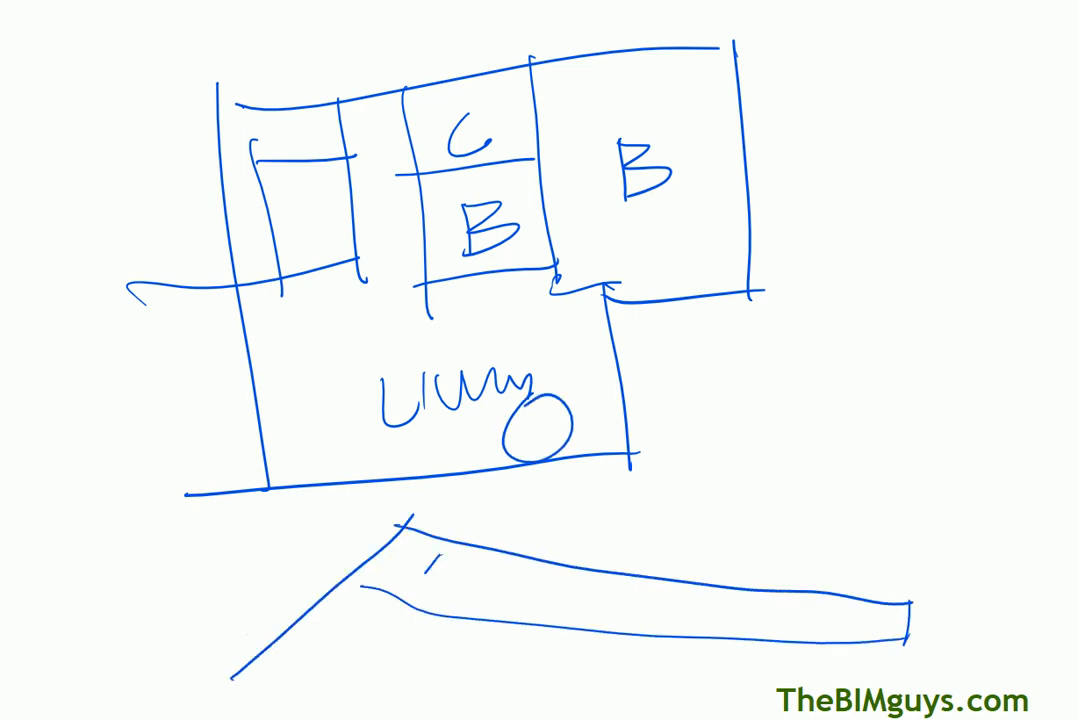
left_click_drag(350, 714, 690, 670)
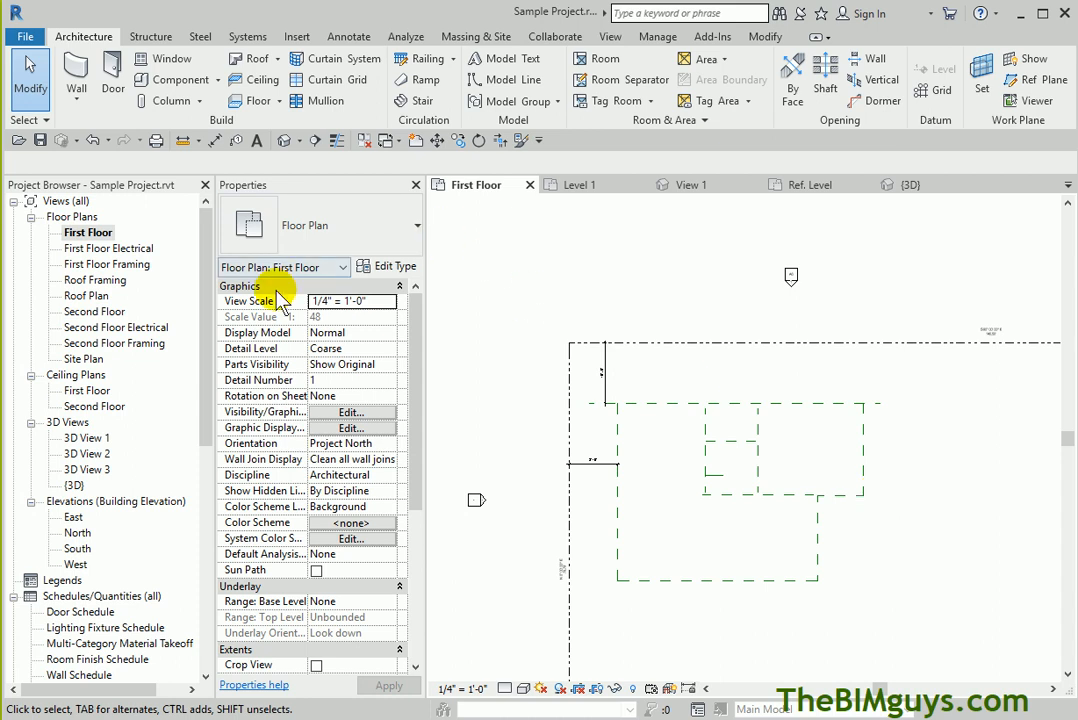
Narrow the Project Browser and the Properties palette to enlarge the drawing area
left_click_drag(212, 364, 167, 362)
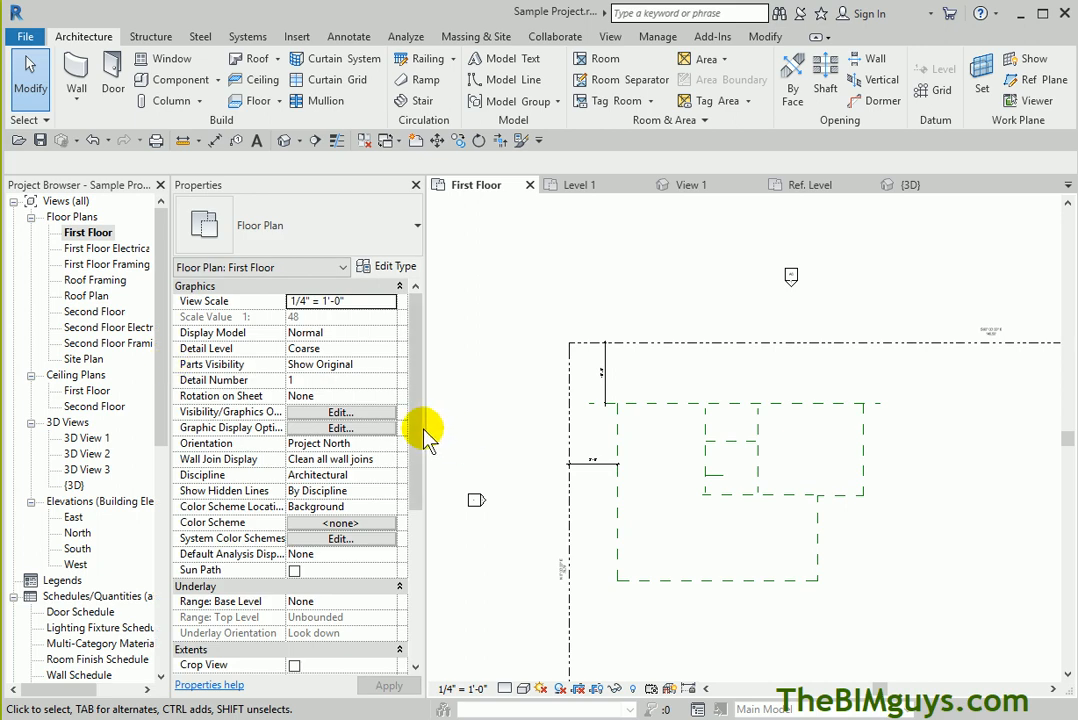
left_click_drag(425, 428, 370, 420)
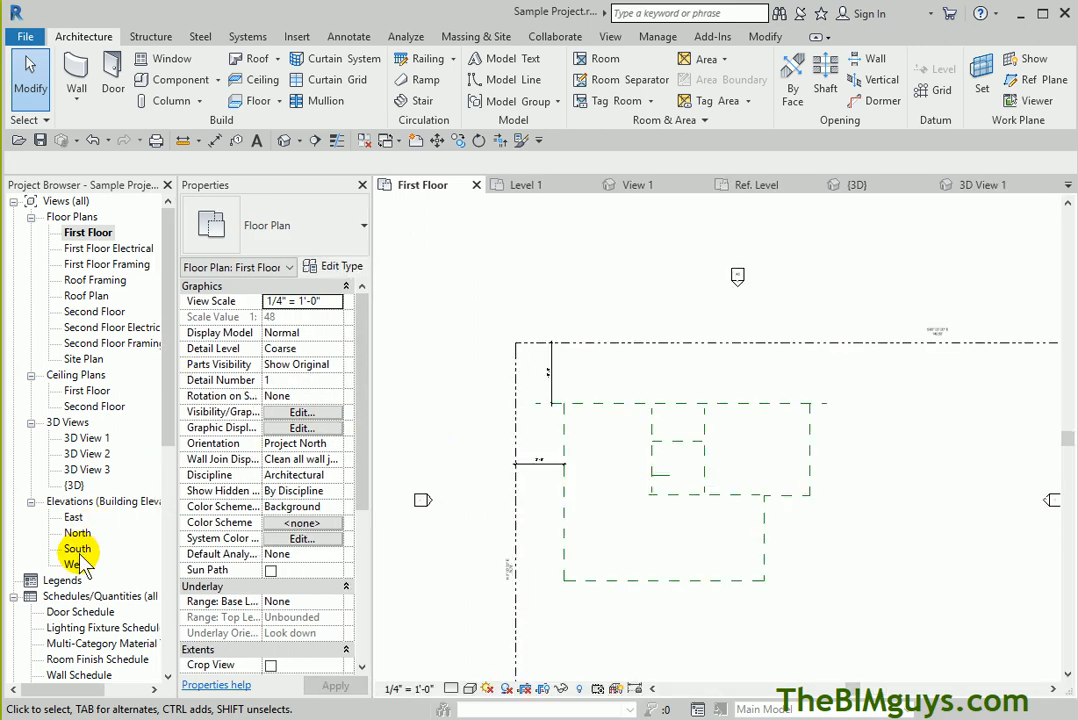
Delete the Second Floor level and its associated views from the South elevation
double_click(78, 549)
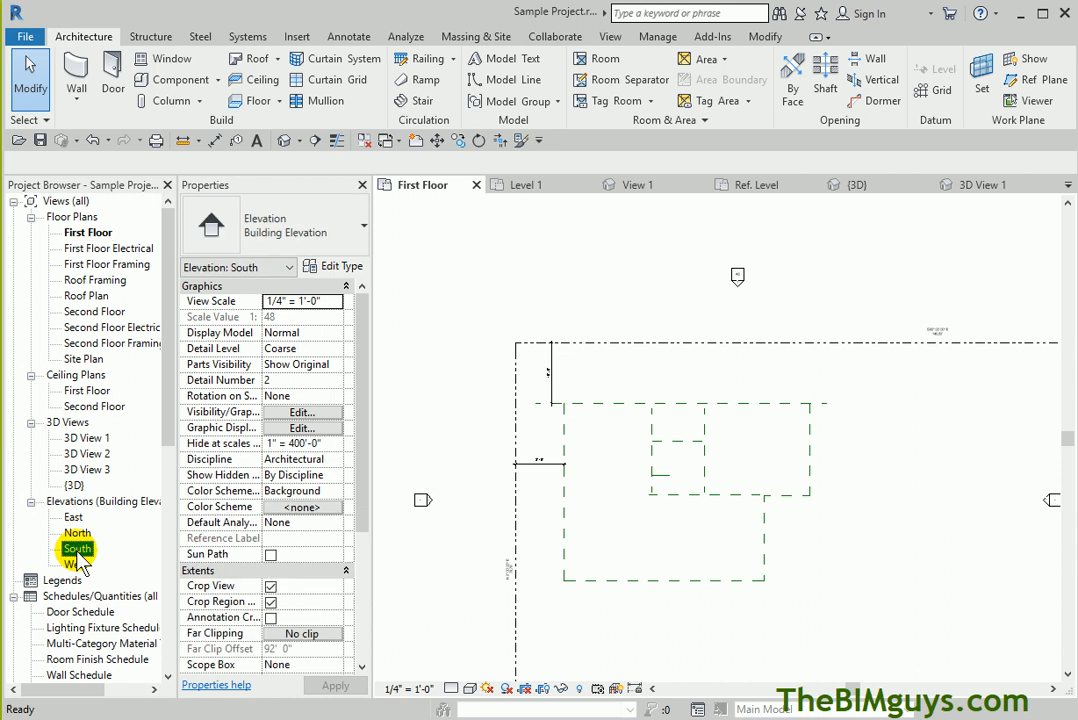
scroll(929, 597, "up", 5)
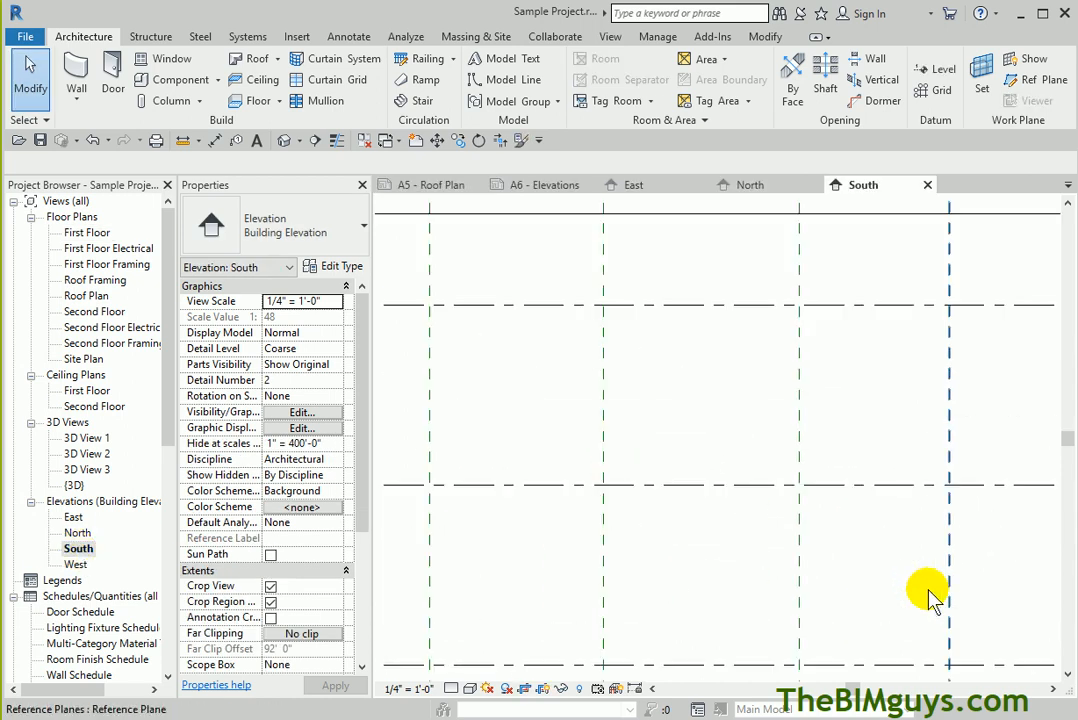
middle_click_drag(878, 577, 517, 541)
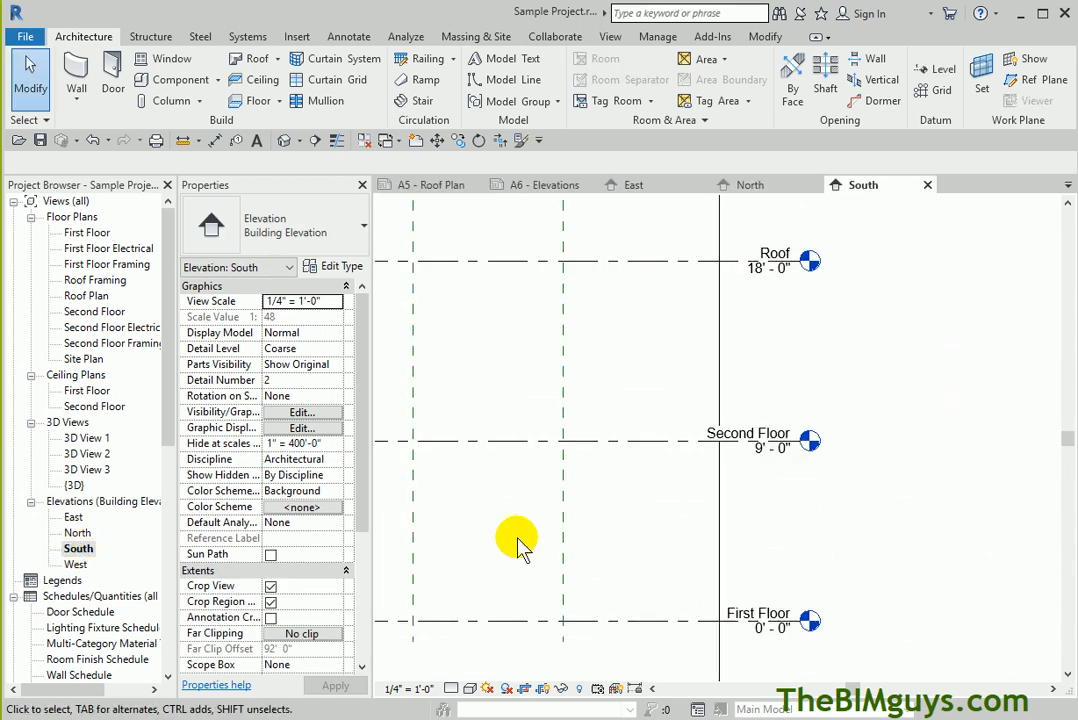
left_click(659, 448)
key("Delete")
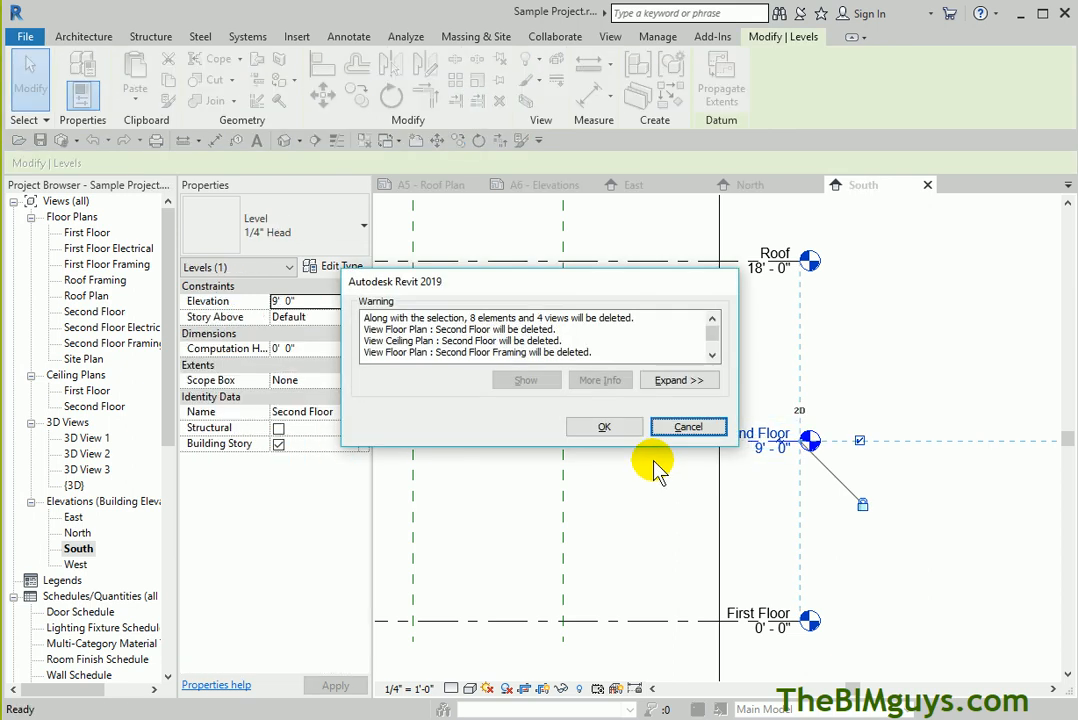
left_click(598, 427)
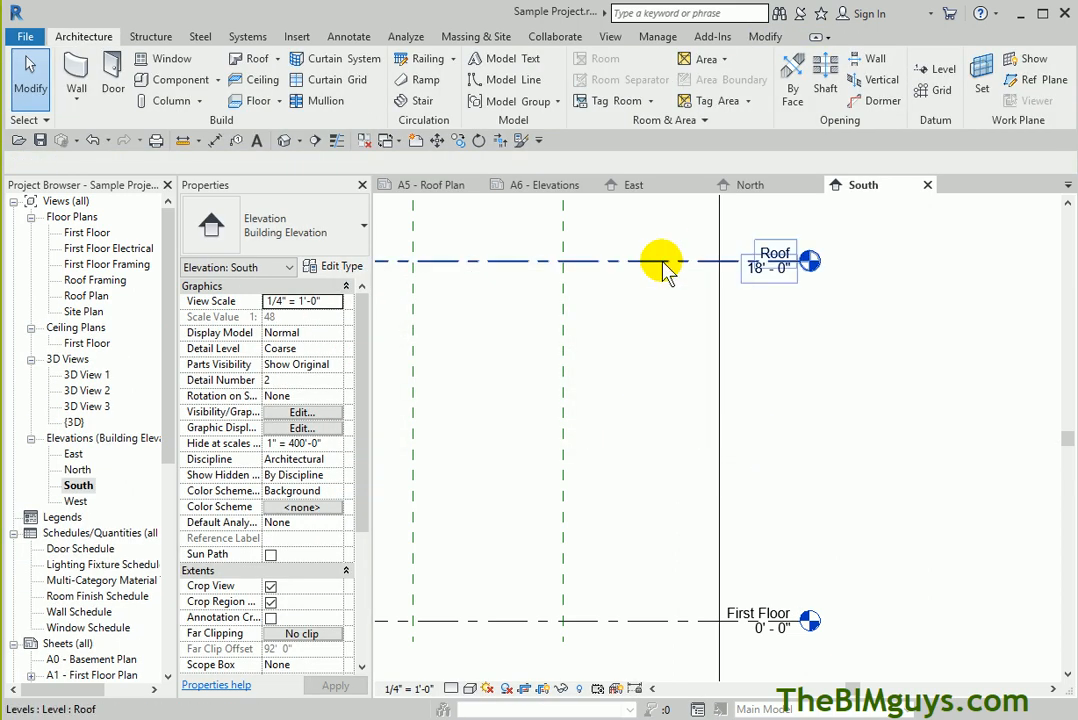
Set the Roof level's elevation to 9' 0"
left_click(665, 262)
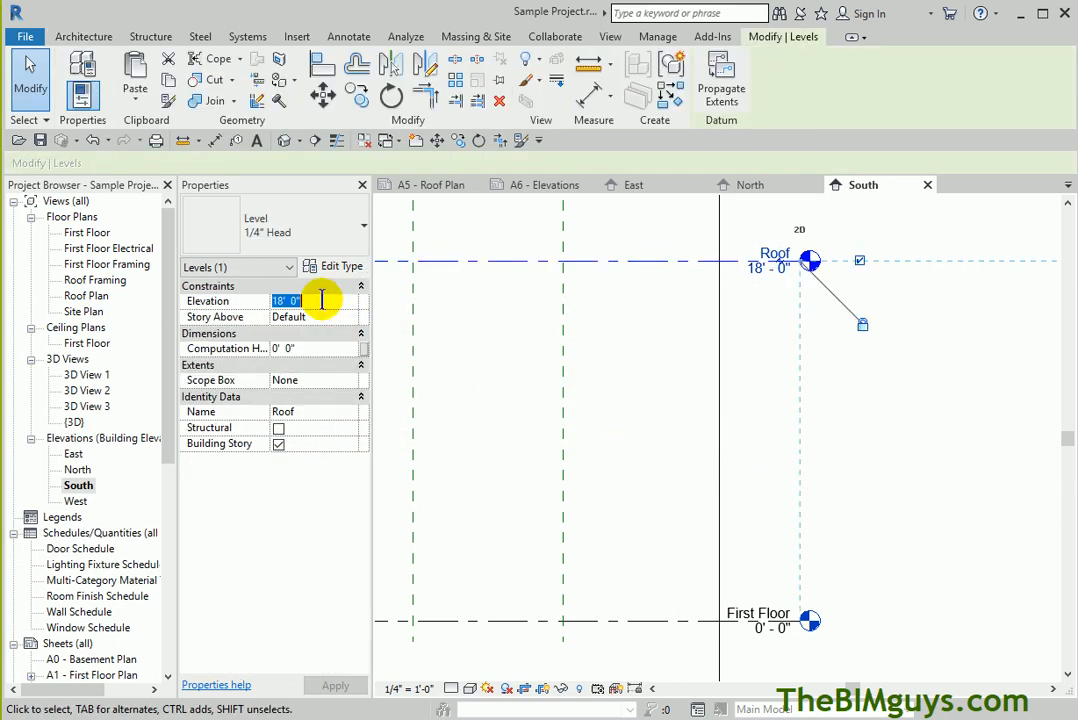
key("Return")
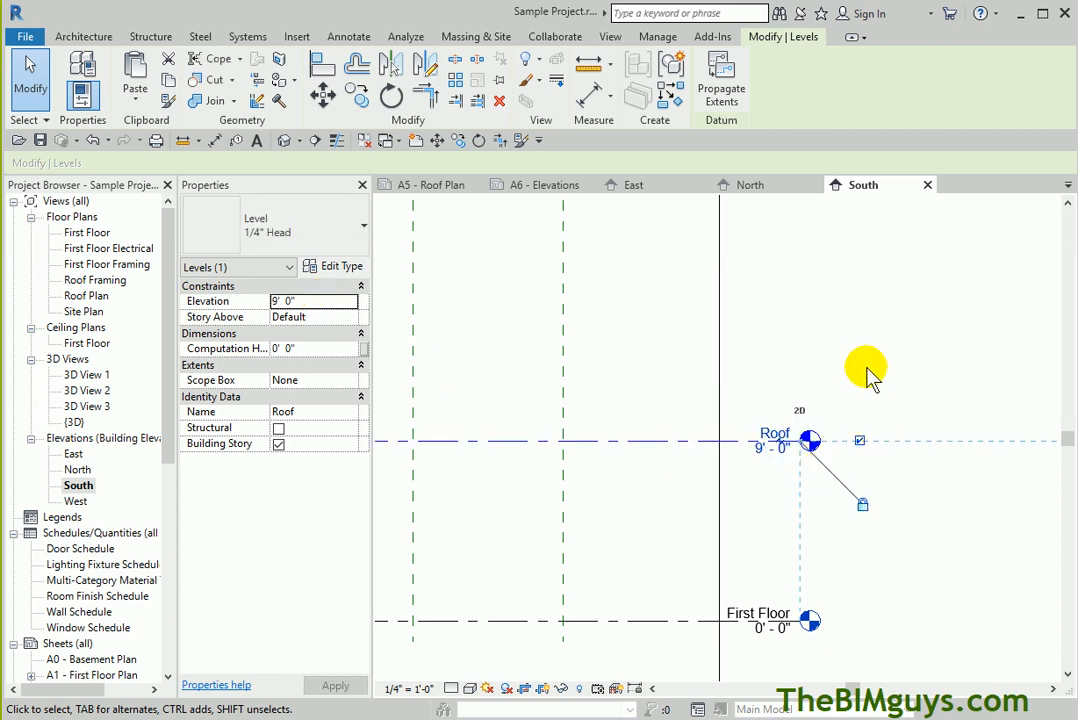
left_click(867, 367)
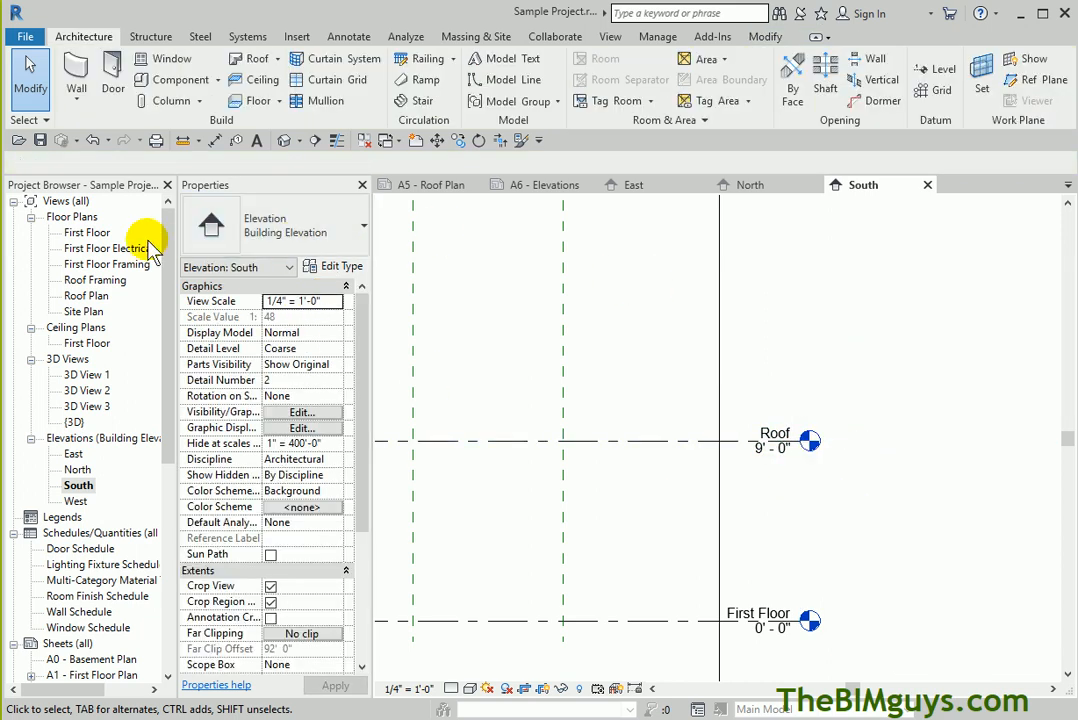
Set up a new wall in the First Floor plan with type Exterior - Wood Siding on Wood Stud and location line Finish Face: Exterior
double_click(87, 232)
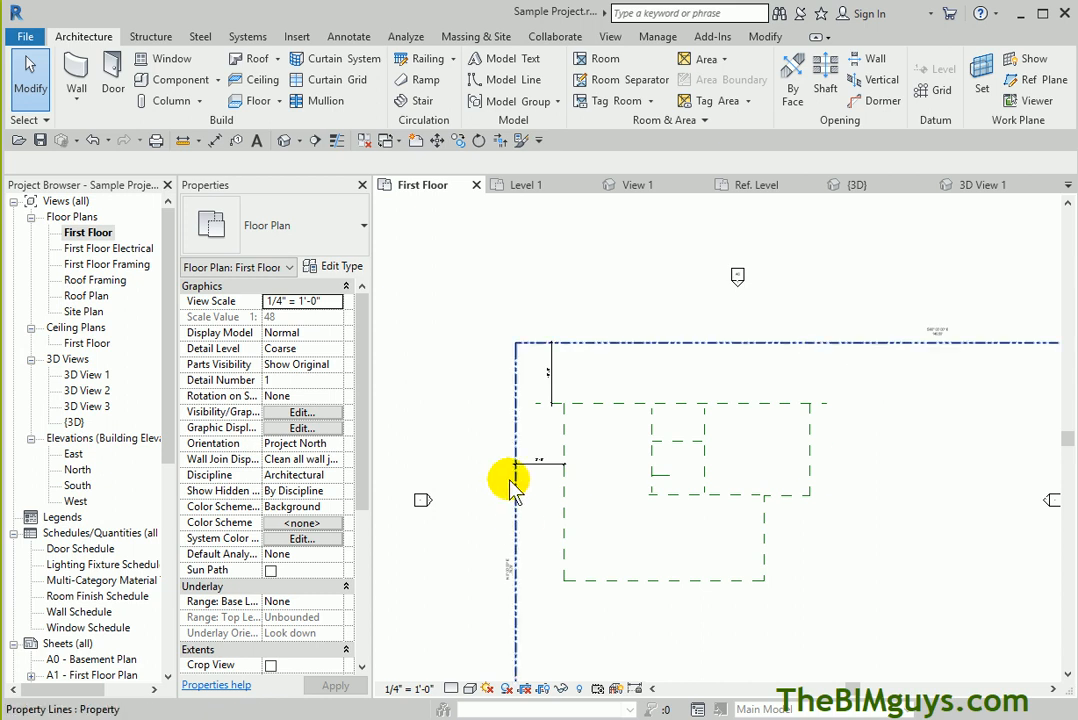
scroll(606, 496, "up", 3)
middle_click_drag(613, 493, 535, 445)
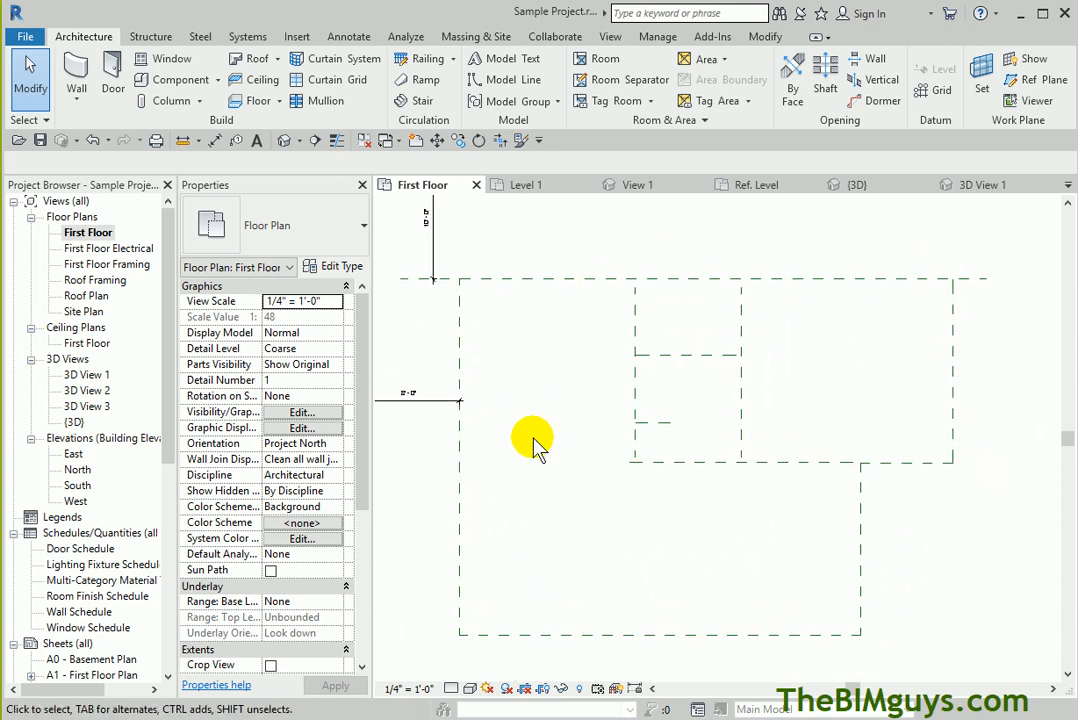
left_click(80, 72)
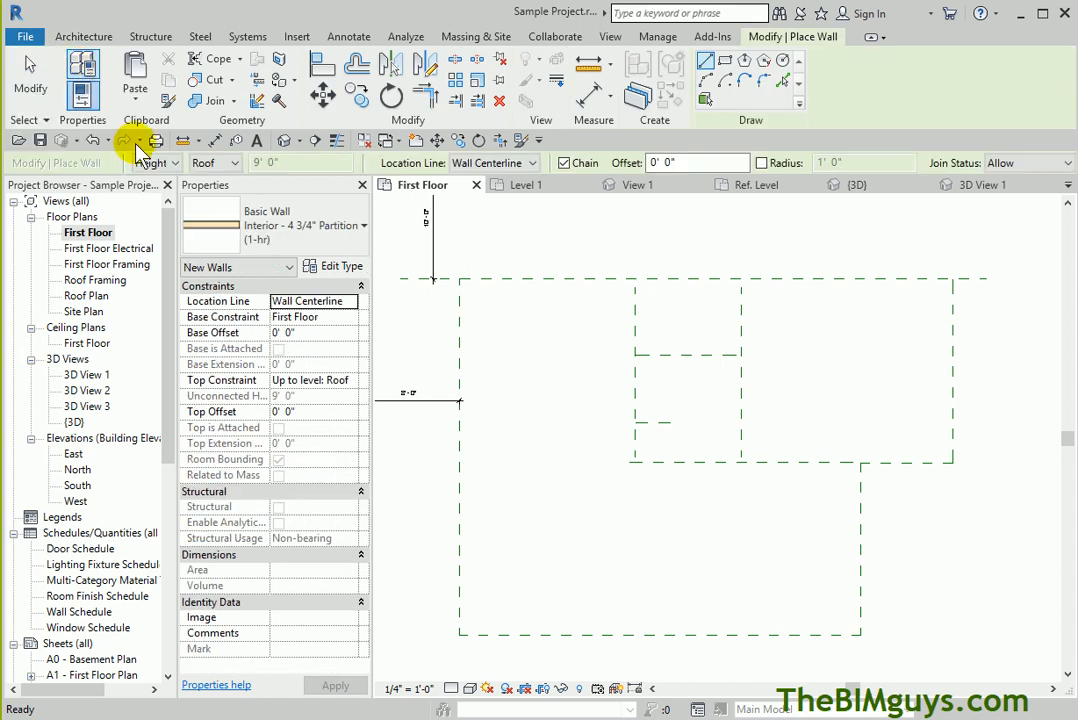
left_click(352, 221)
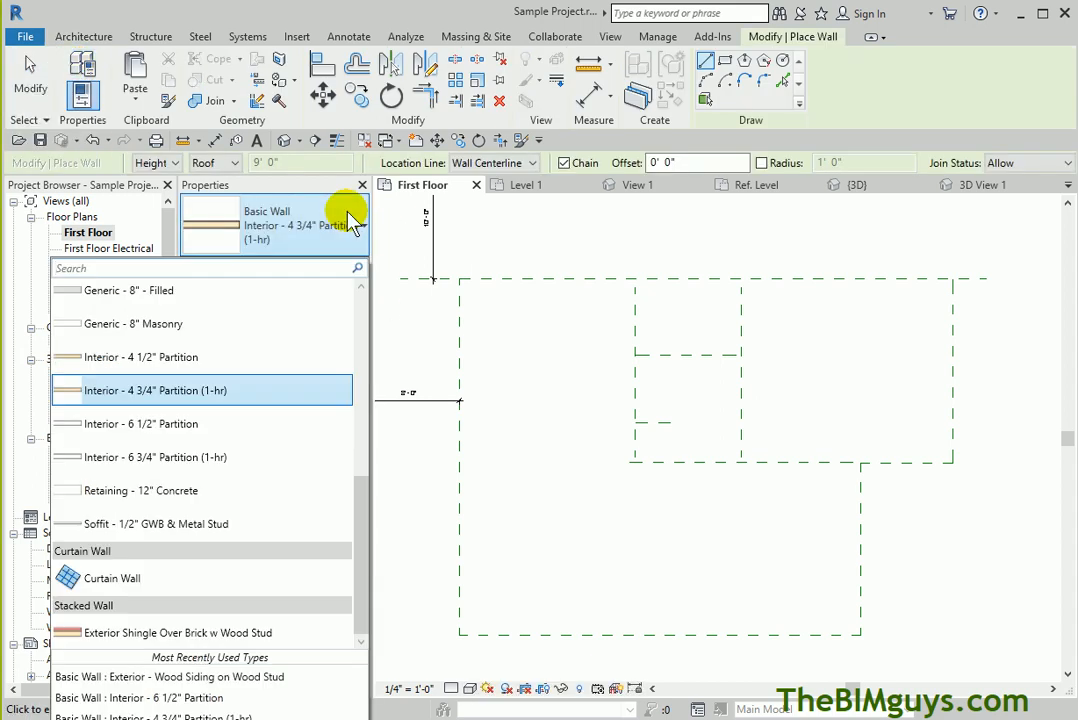
left_click_drag(363, 493, 345, 312)
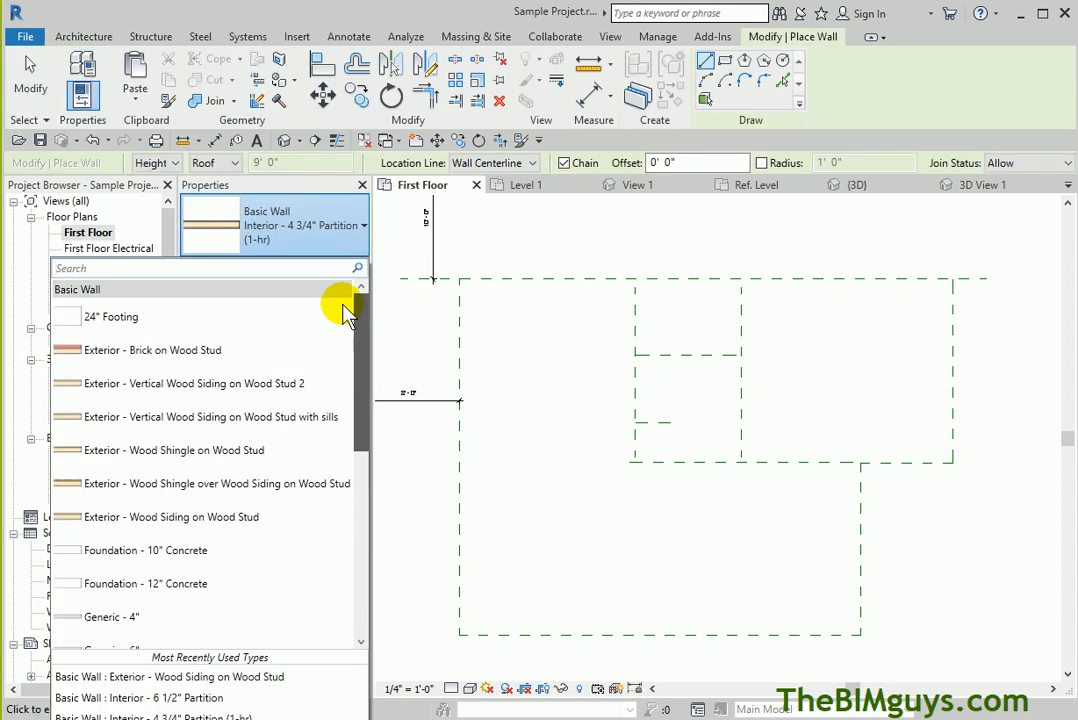
left_click(215, 516)
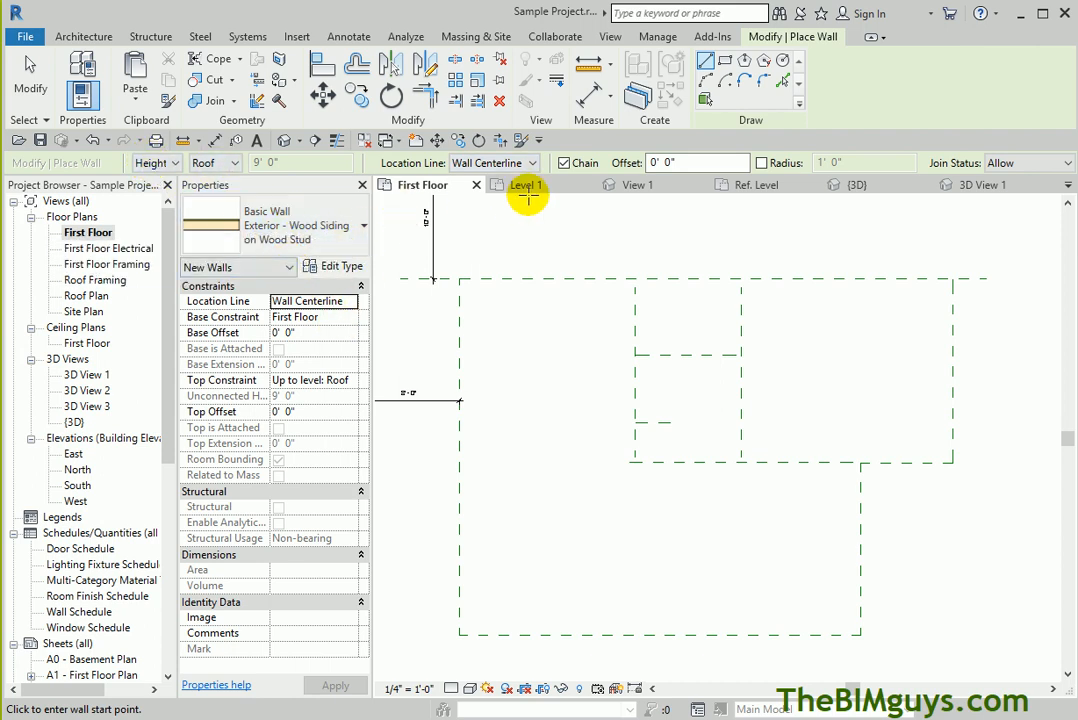
left_click(535, 163)
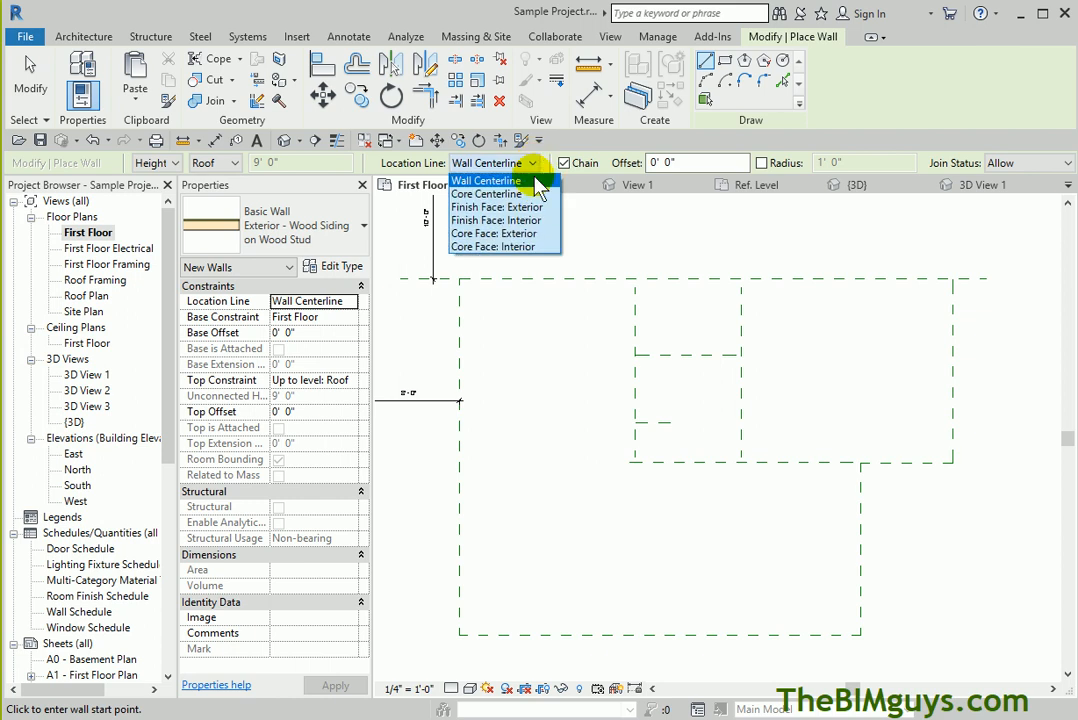
left_click(505, 207)
Draw six exterior walls in a closed loop along the outer reference planes, starting at the plan's upper-left corner
left_click(459, 282)
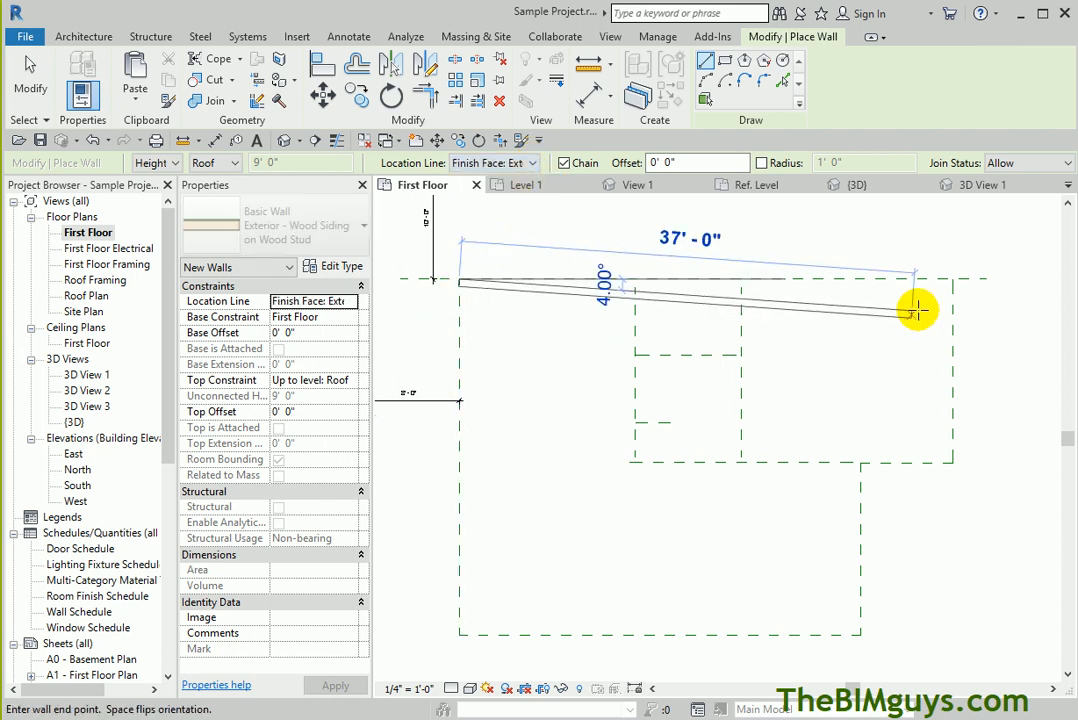
left_click(952, 281)
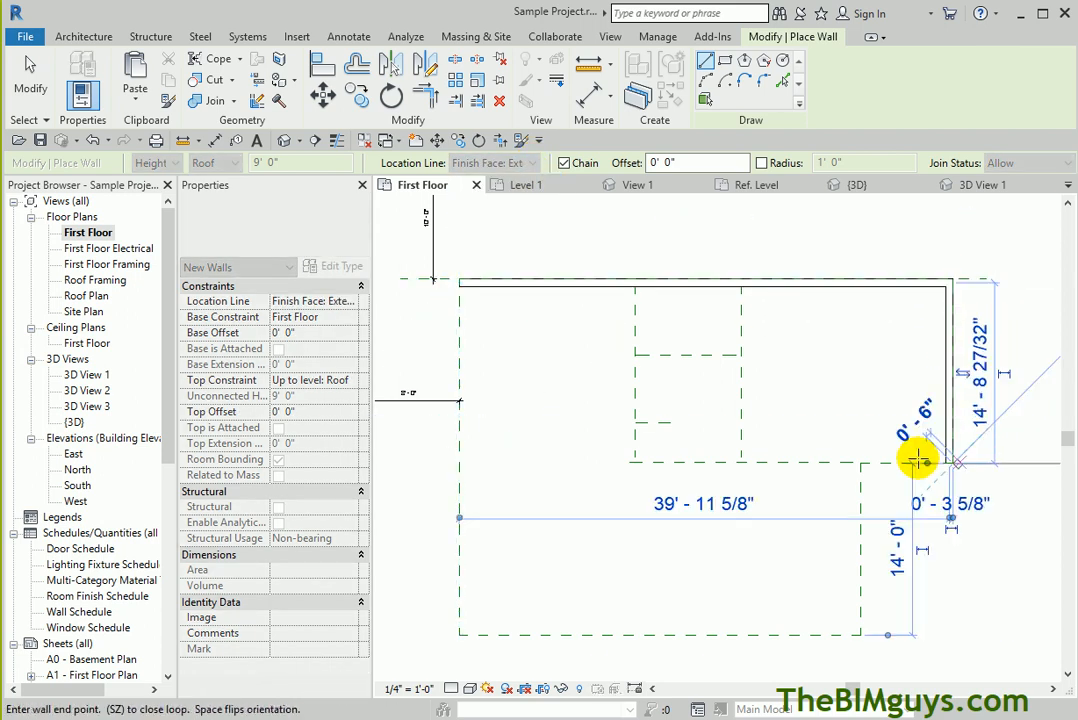
left_click(952, 460)
left_click(860, 460)
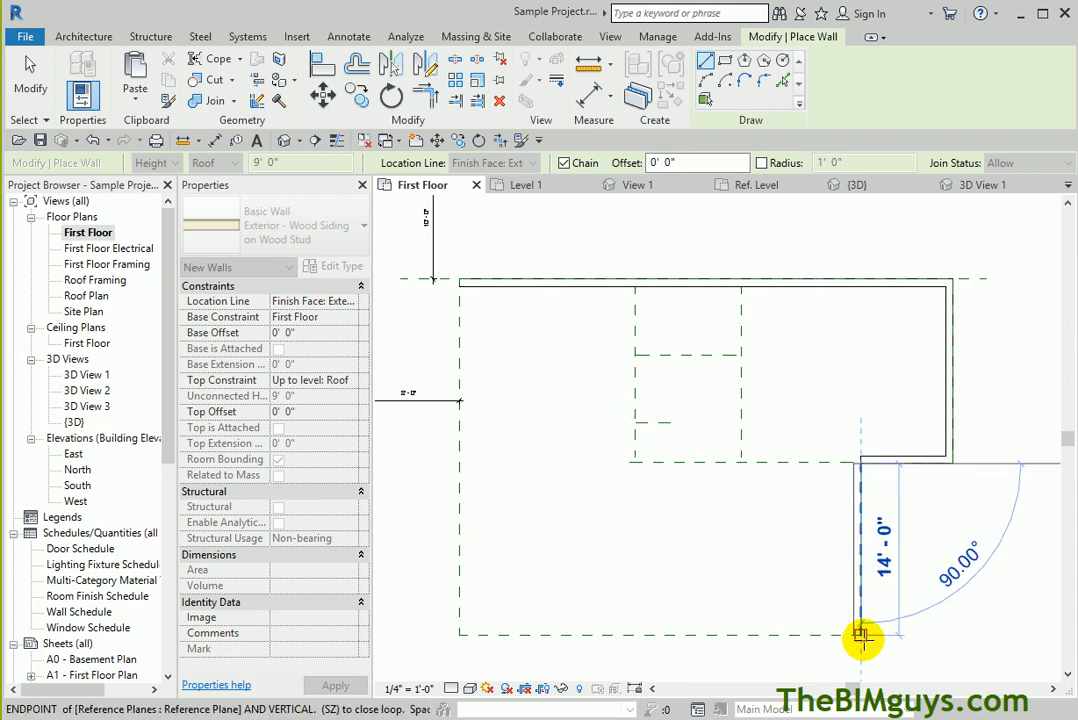
left_click(859, 633)
left_click(460, 633)
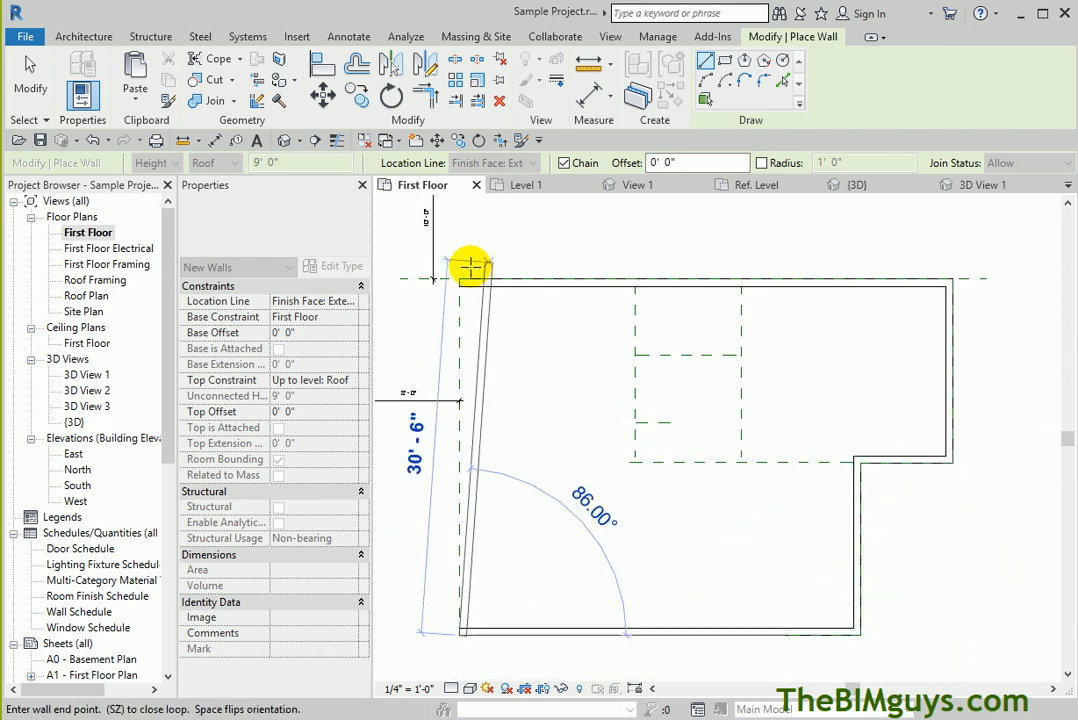
left_click(459, 281)
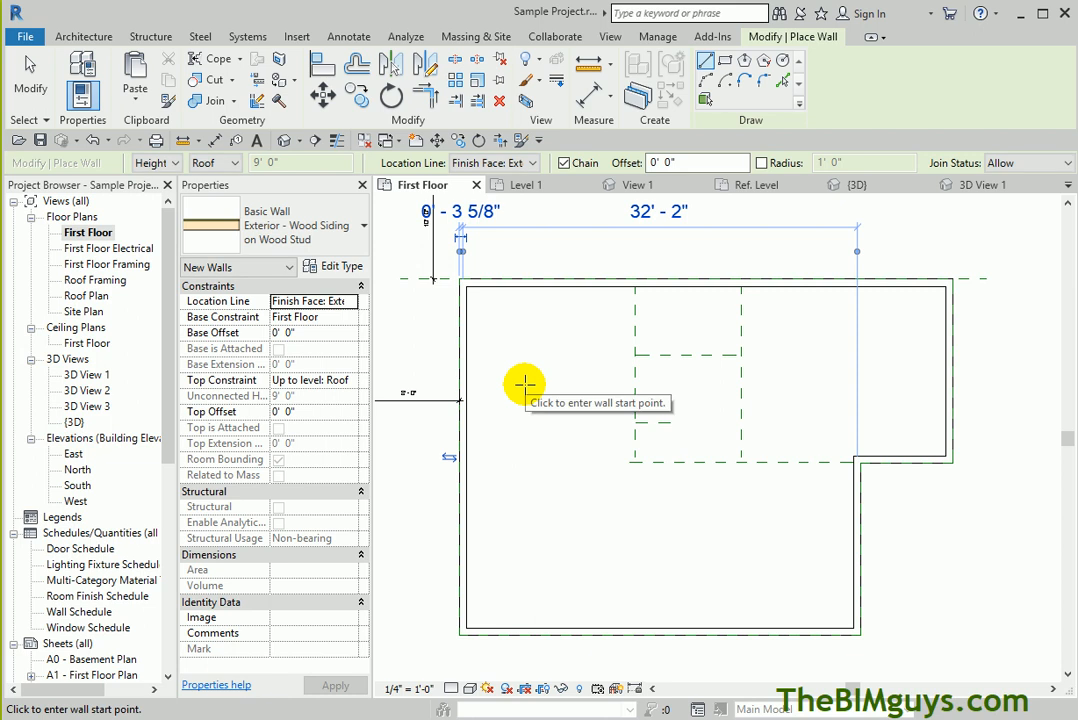
Inspect the new exterior walls in the default 3D view and select the front wall
left_click(286, 140)
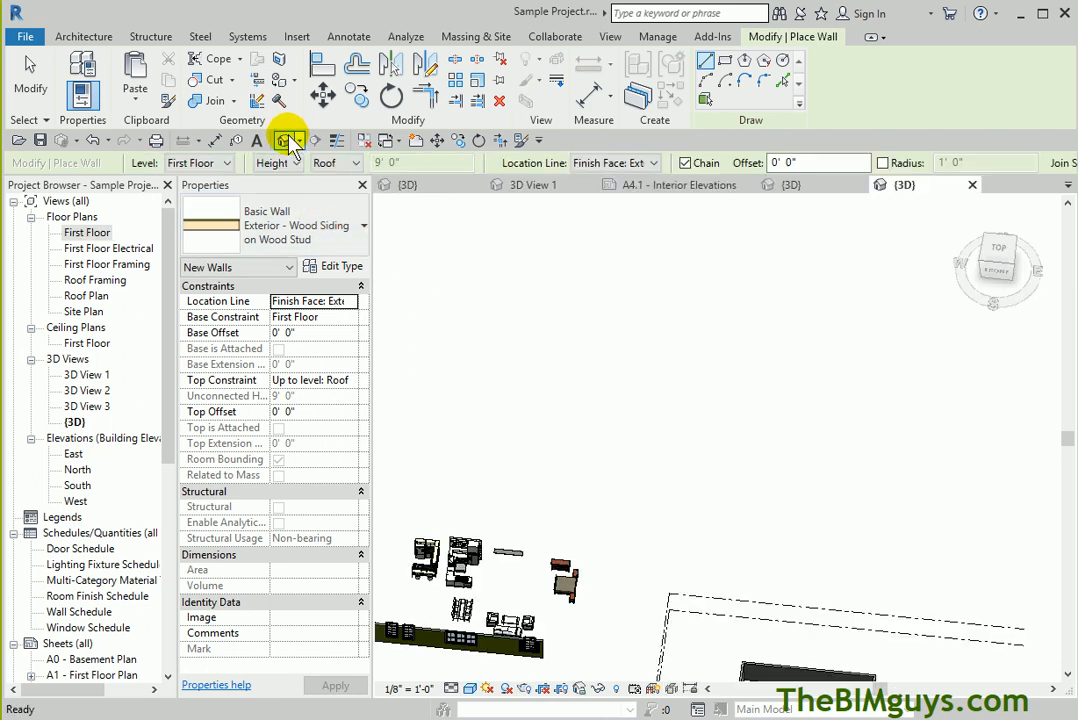
middle_click_drag(936, 577, 765, 354)
scroll(654, 539, "up", 5)
scroll(660, 540, "up", 1)
scroll(712, 560, "down", 3)
middle_click_drag(715, 558, 987, 588)
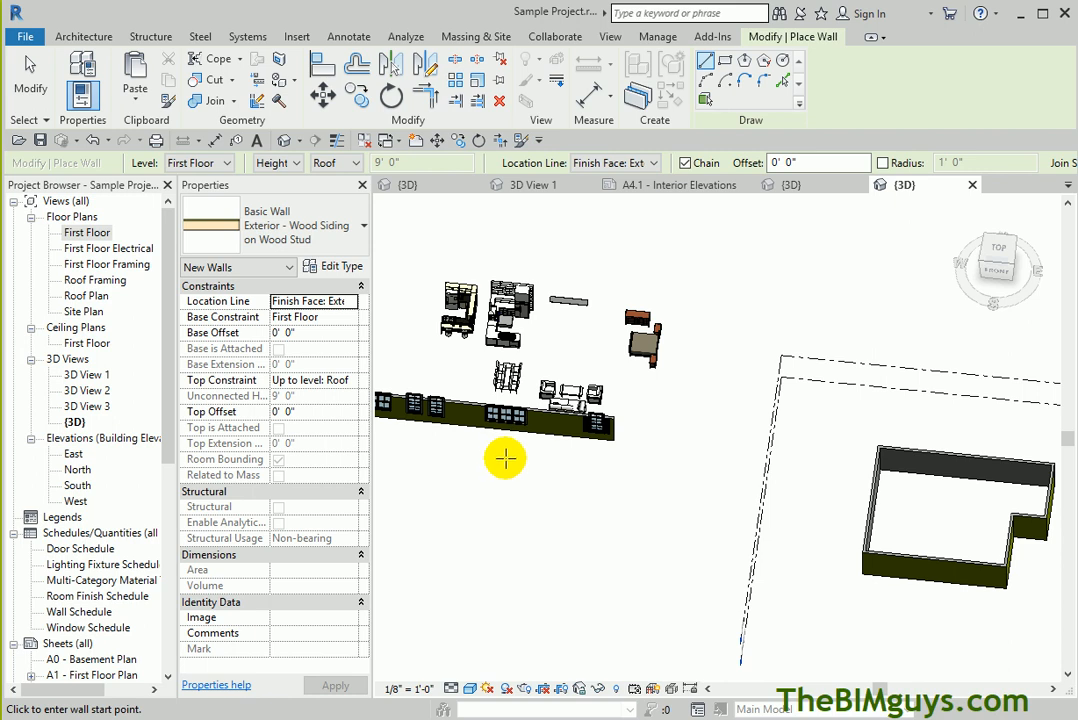
scroll(885, 527, "up", 3)
middle_click_drag(895, 529, 614, 397)
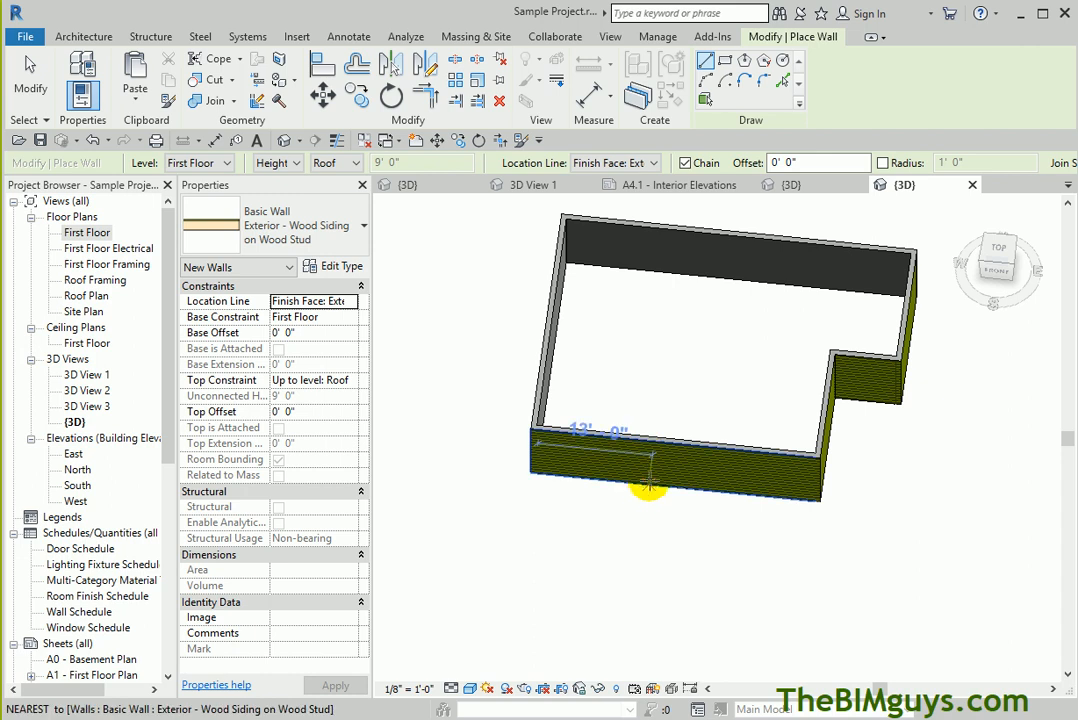
key("Escape")
left_click(657, 450)
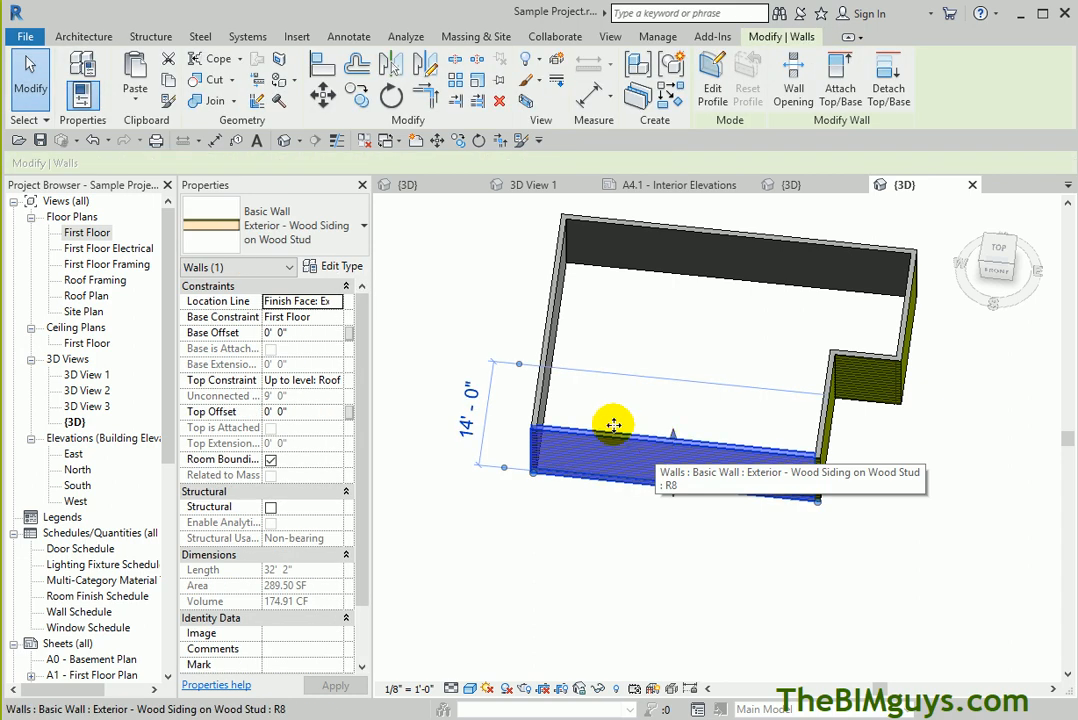
Select the whole chain of exterior walls in the First Floor plan, and clear the selection
double_click(98, 236)
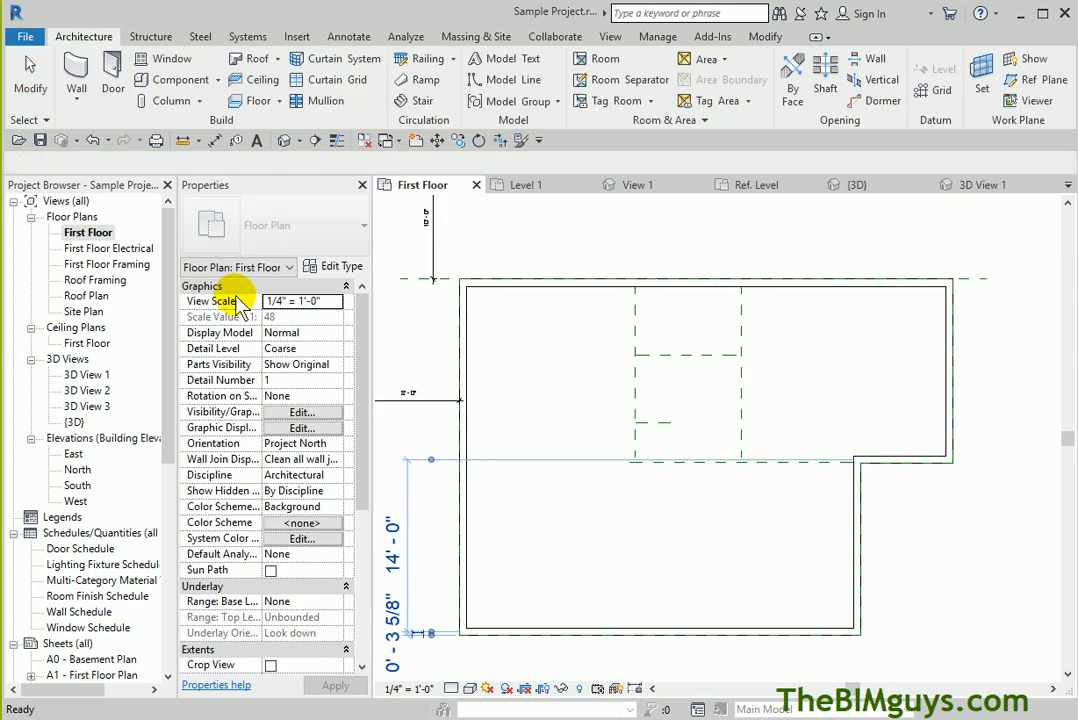
key("Tab")
left_click(464, 380)
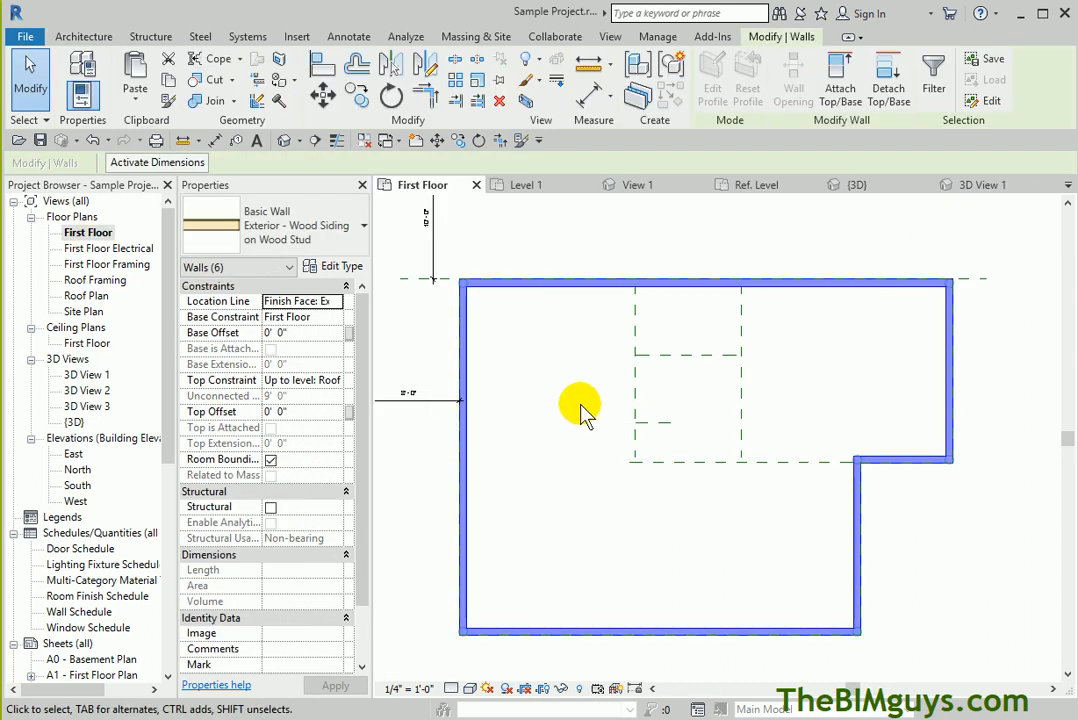
left_click(507, 405)
Set the Roof level's elevation to 10' in the South elevation, and check the West elevation
double_click(79, 489)
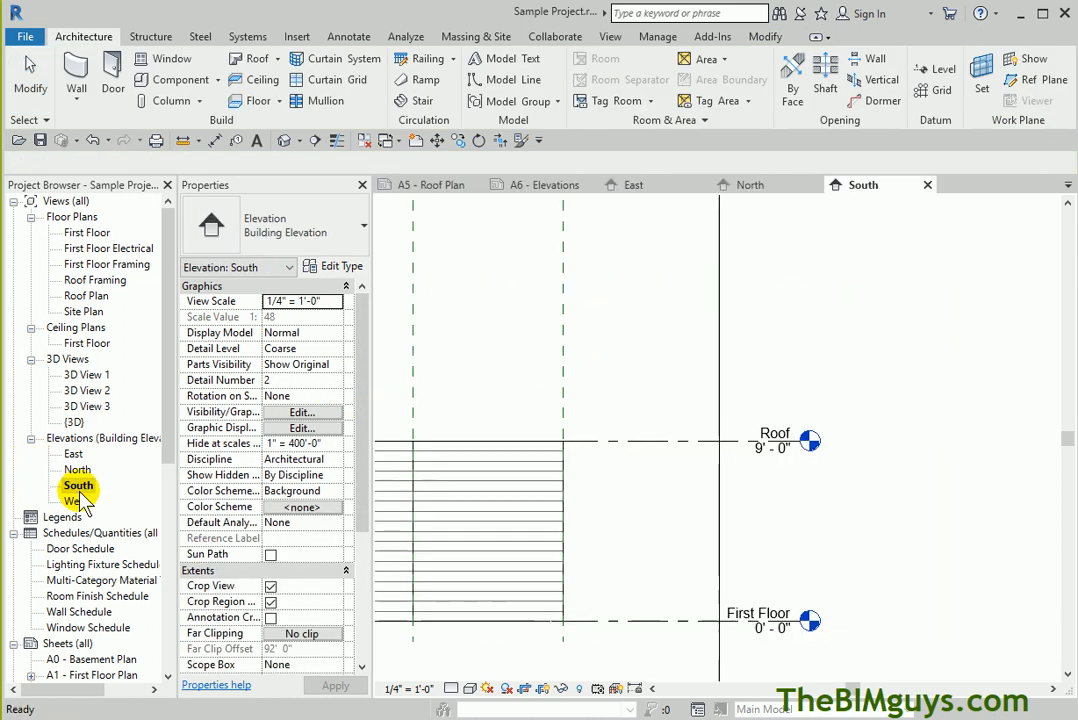
left_click(645, 442)
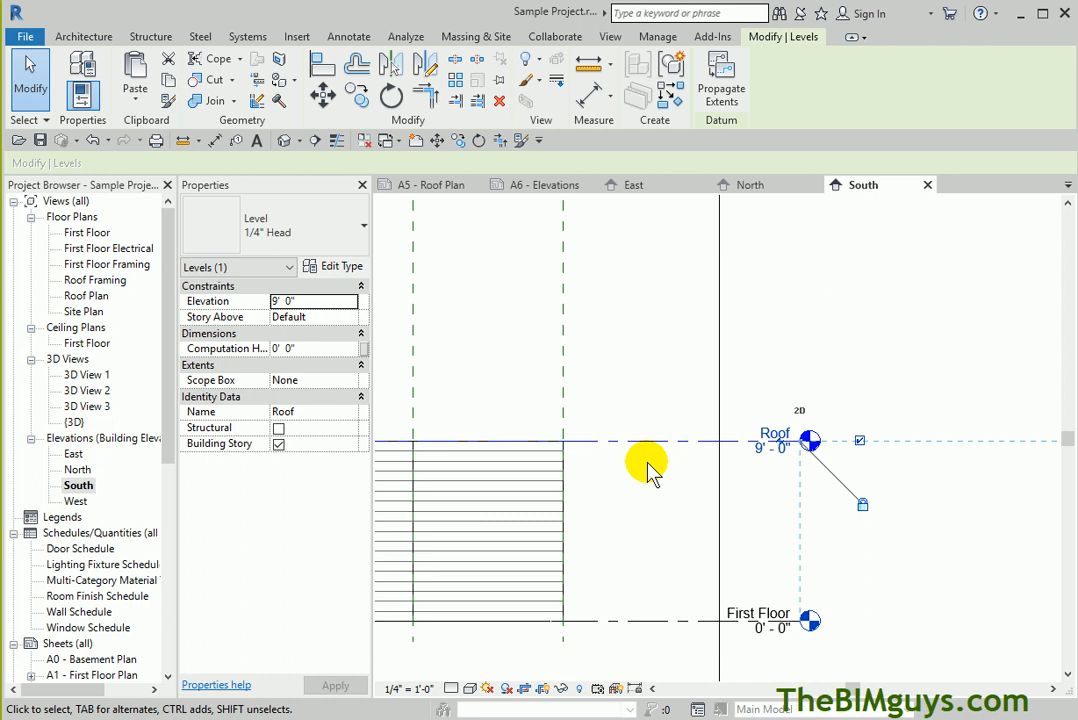
left_click(761, 452)
type("10")
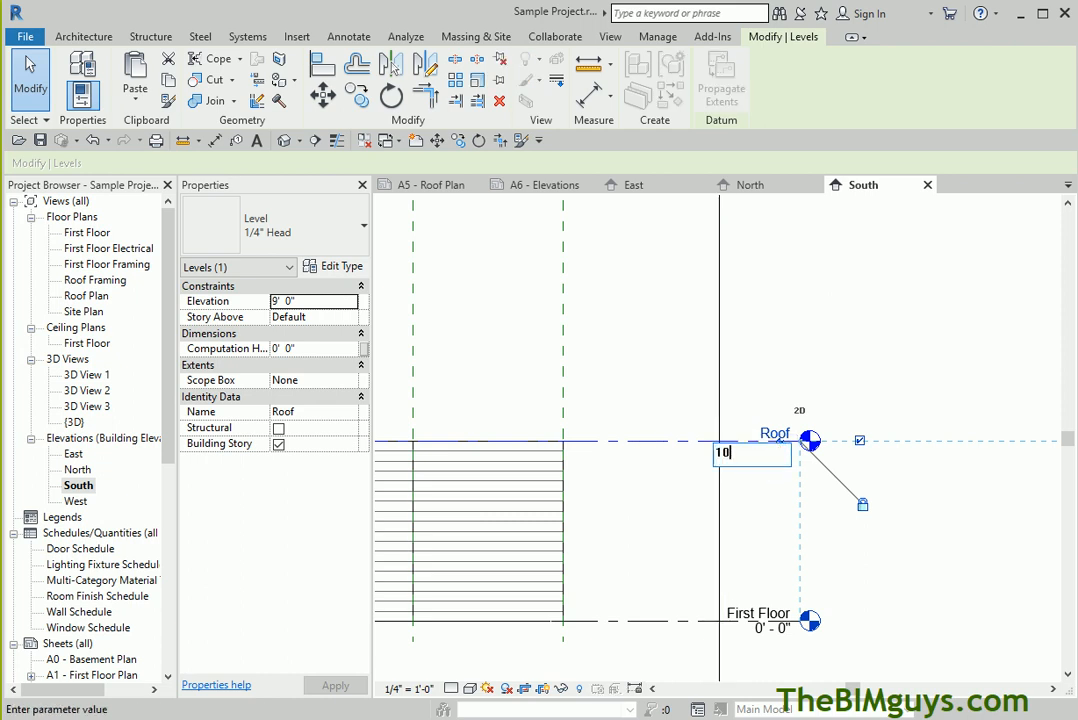
key("Return")
left_click(612, 512)
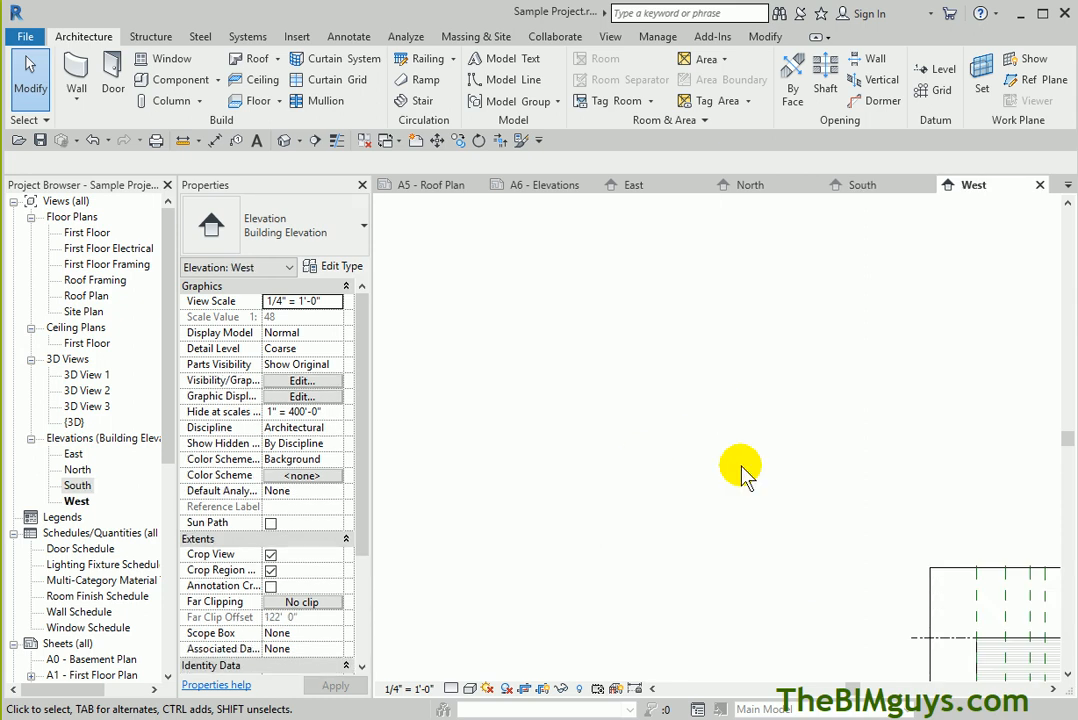
middle_click_drag(828, 518, 722, 460)
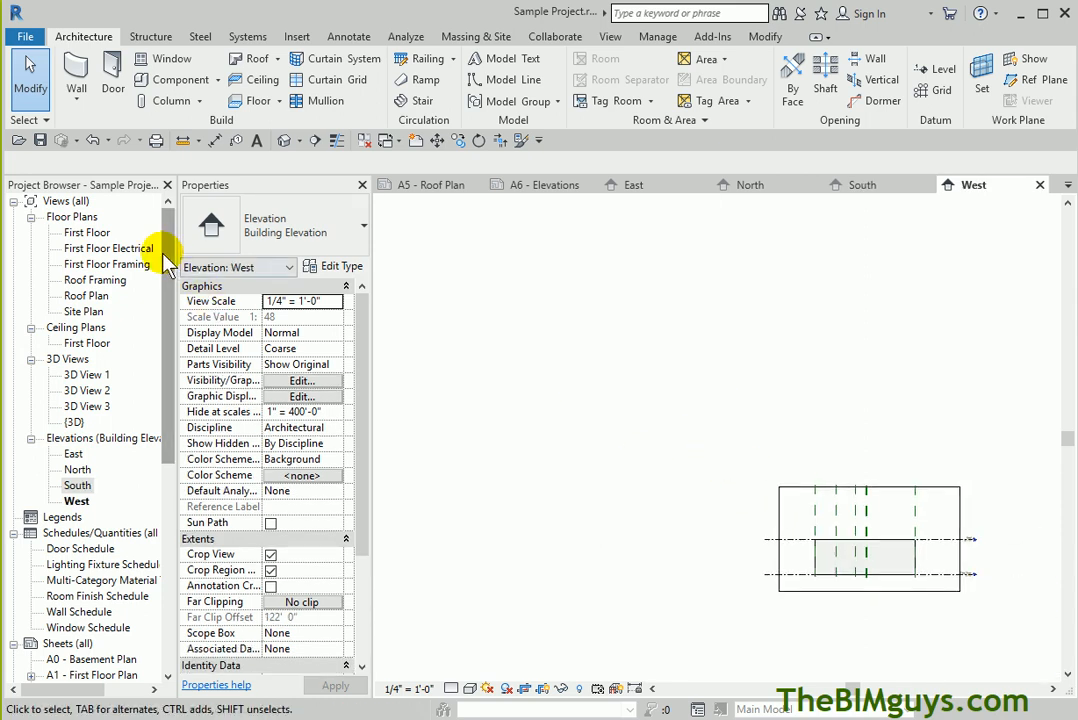
Start a new wall in the First Floor plan using the type Interior - 4 1/2" Partition
double_click(100, 232)
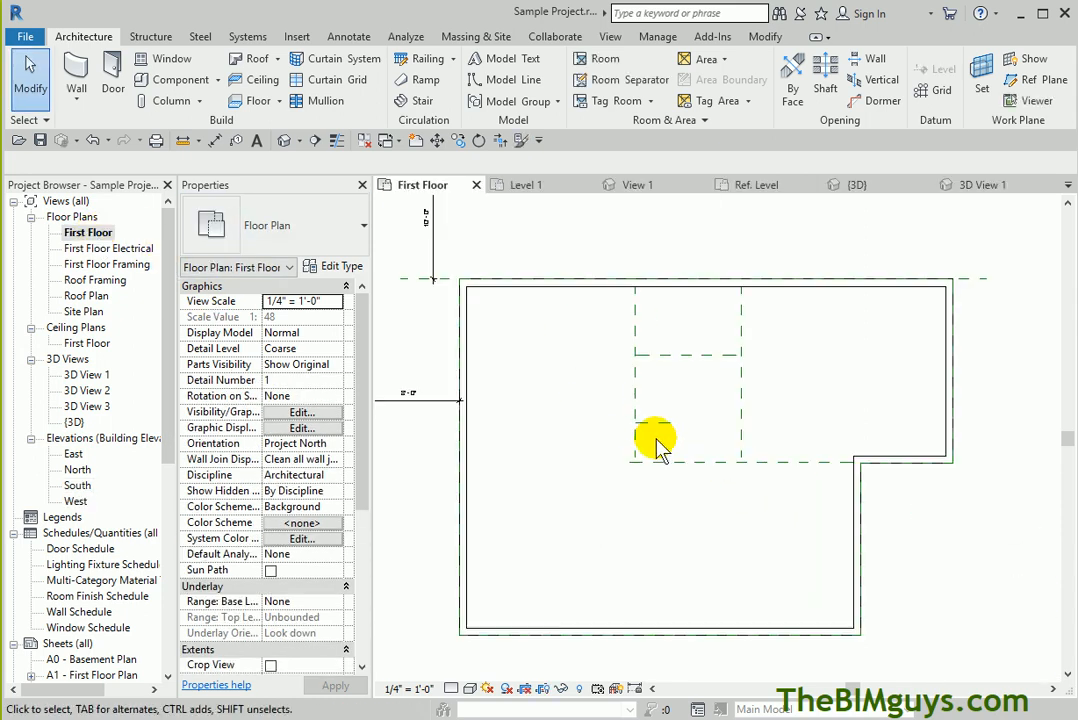
scroll(614, 480, "up", 2)
middle_click_drag(614, 480, 596, 489)
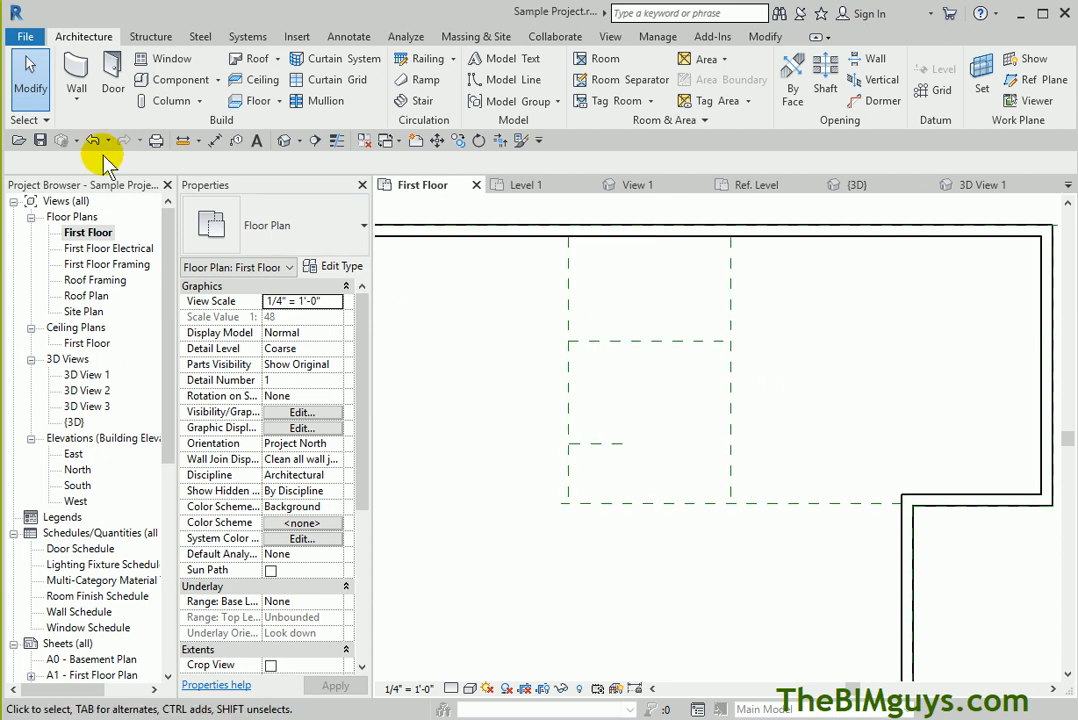
left_click(77, 98)
left_click(46, 130)
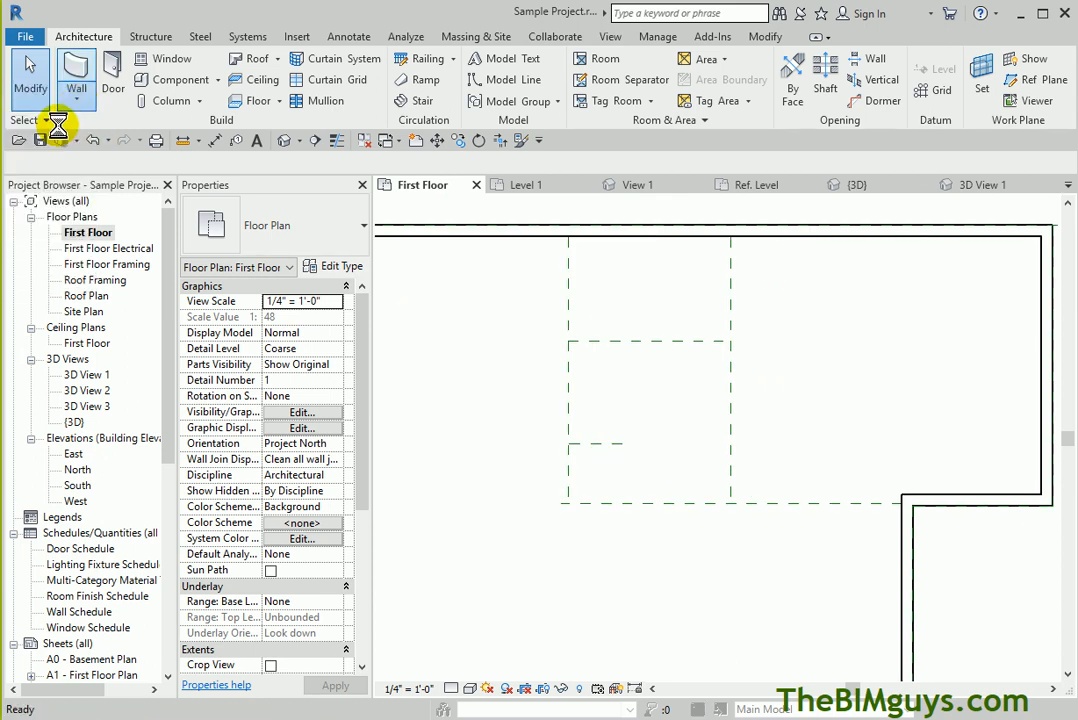
left_click(624, 438)
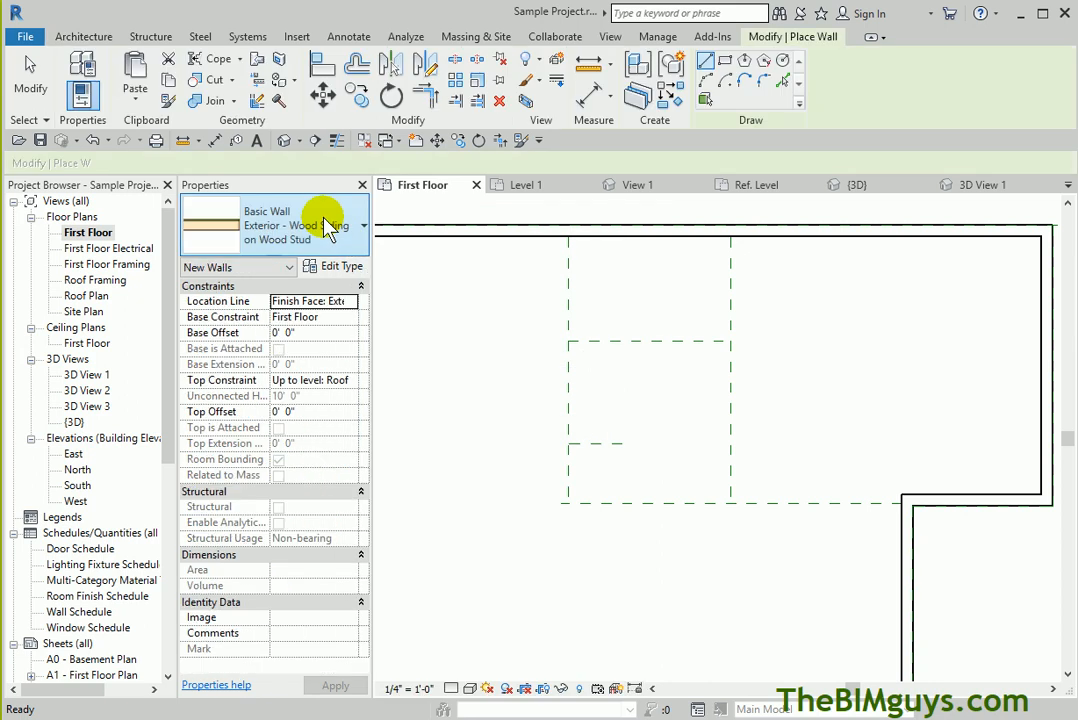
left_click(344, 232)
left_click_drag(366, 361, 366, 457)
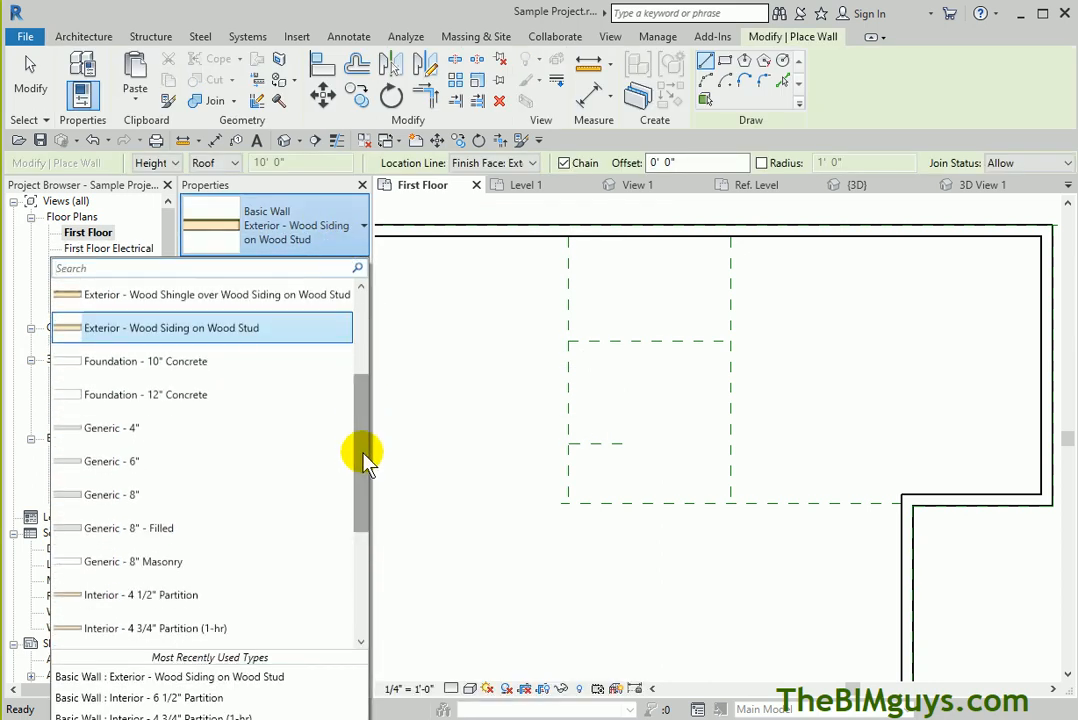
left_click(147, 598)
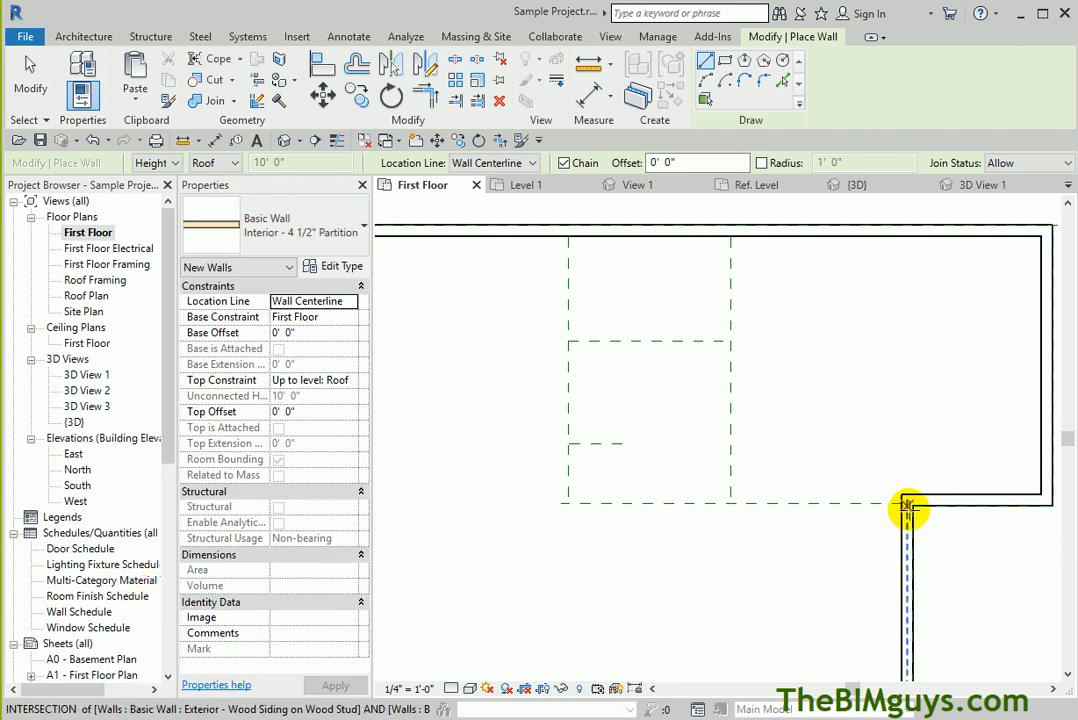
Set the new partition's location line to Finish Face: Exterior
left_click(905, 504)
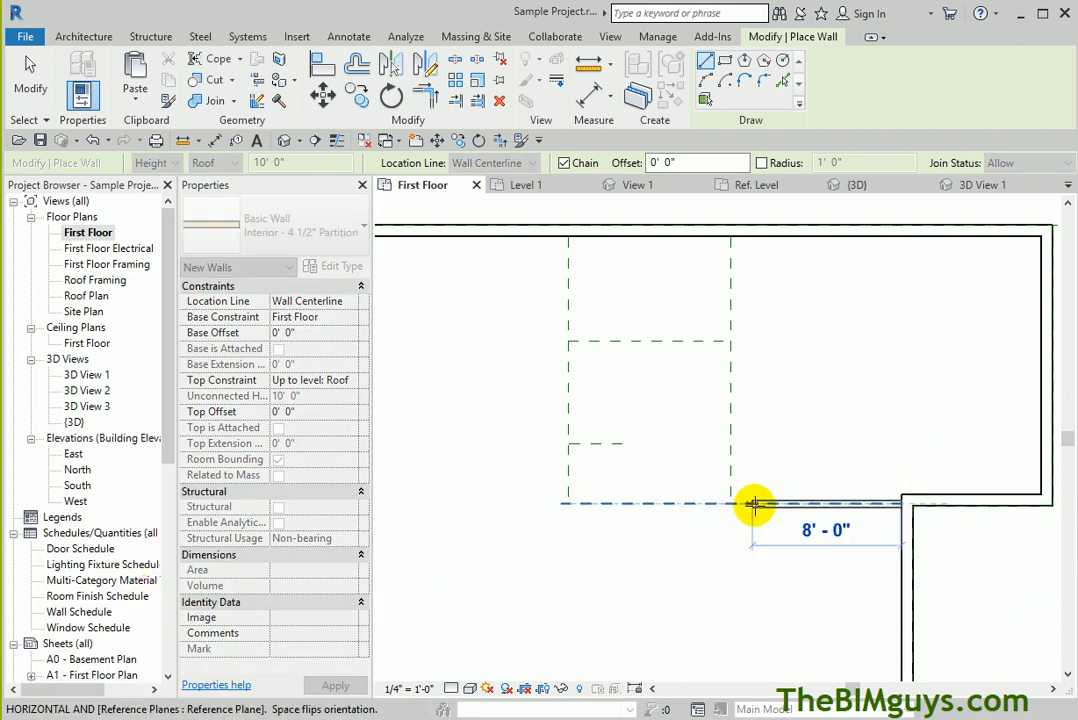
key("Escape")
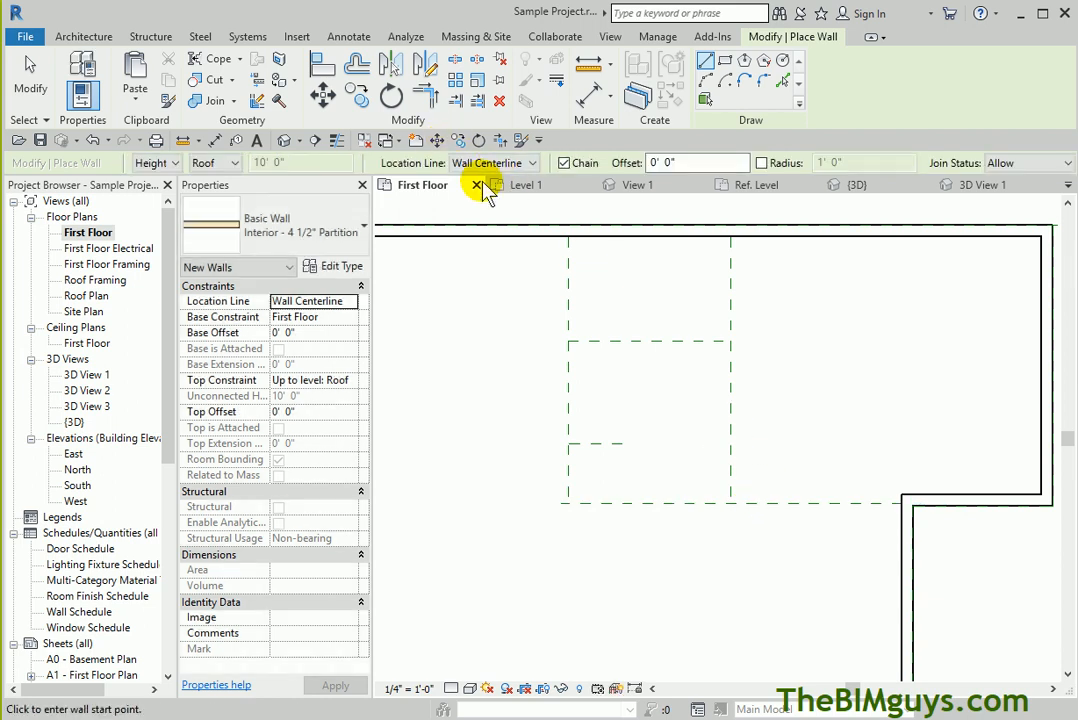
left_click(535, 163)
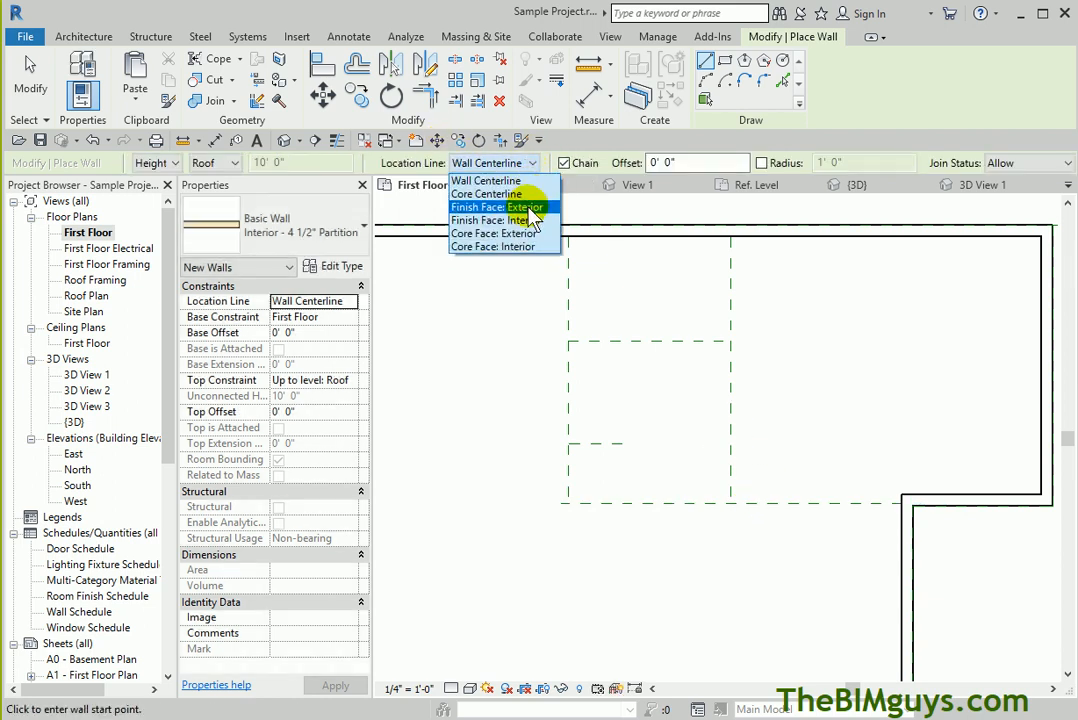
left_click(532, 207)
Draw two chained partitions from the inner exterior corner along the horizontal reference plane to the leftmost interior plane, and up to the upper exterior wall
left_click(900, 503)
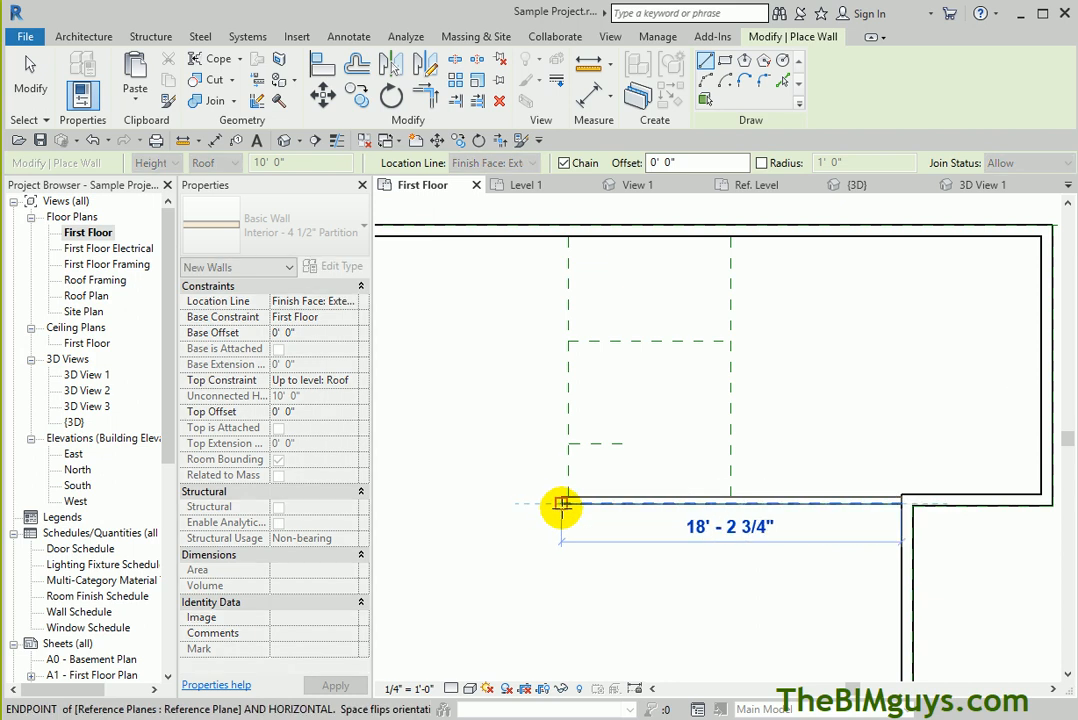
left_click(569, 503)
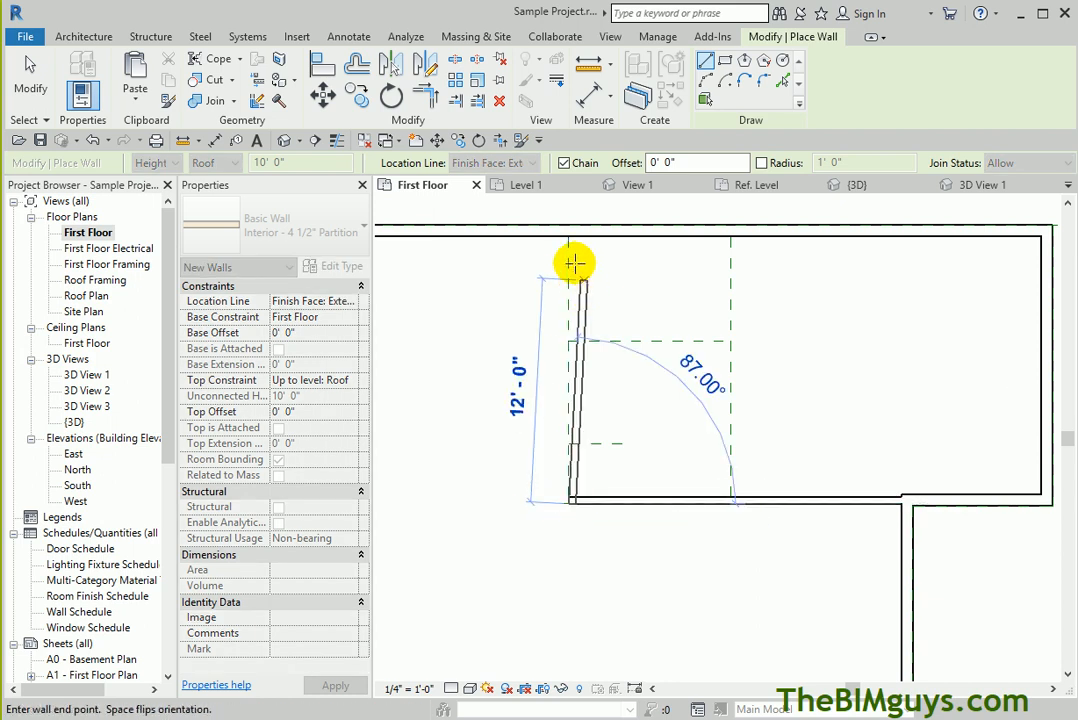
left_click(569, 231)
Draw a vertical partition along the remaining vertical reference plane, and a cross partition along the horizontal plane between the two vertical partitions
left_click(730, 237)
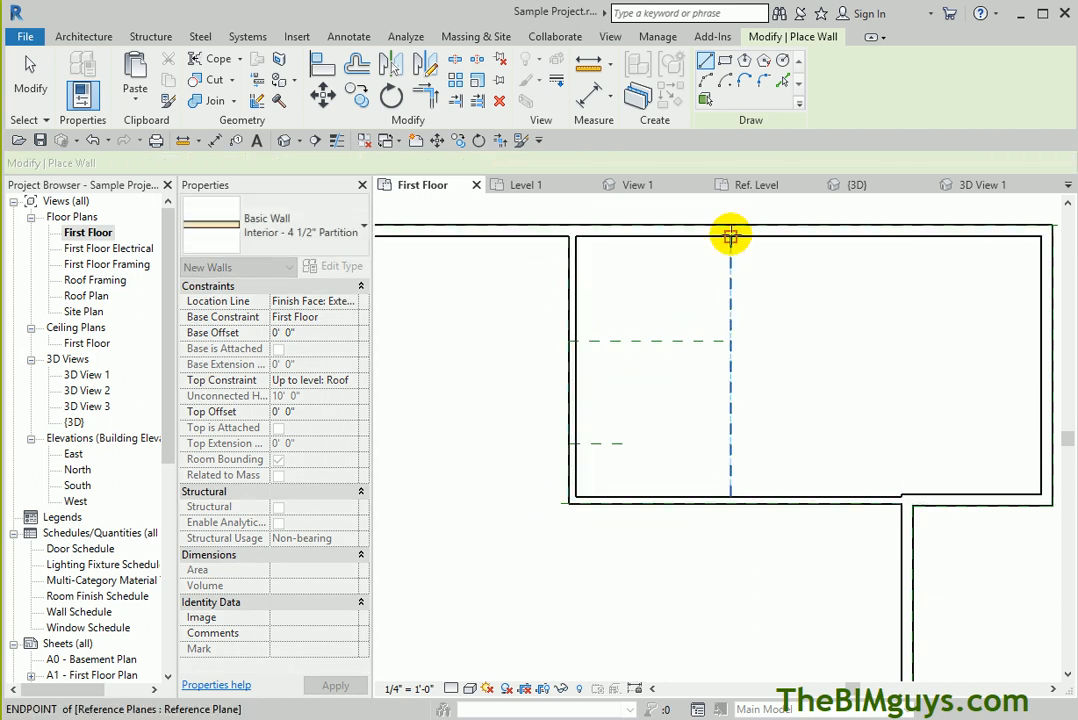
left_click(729, 494)
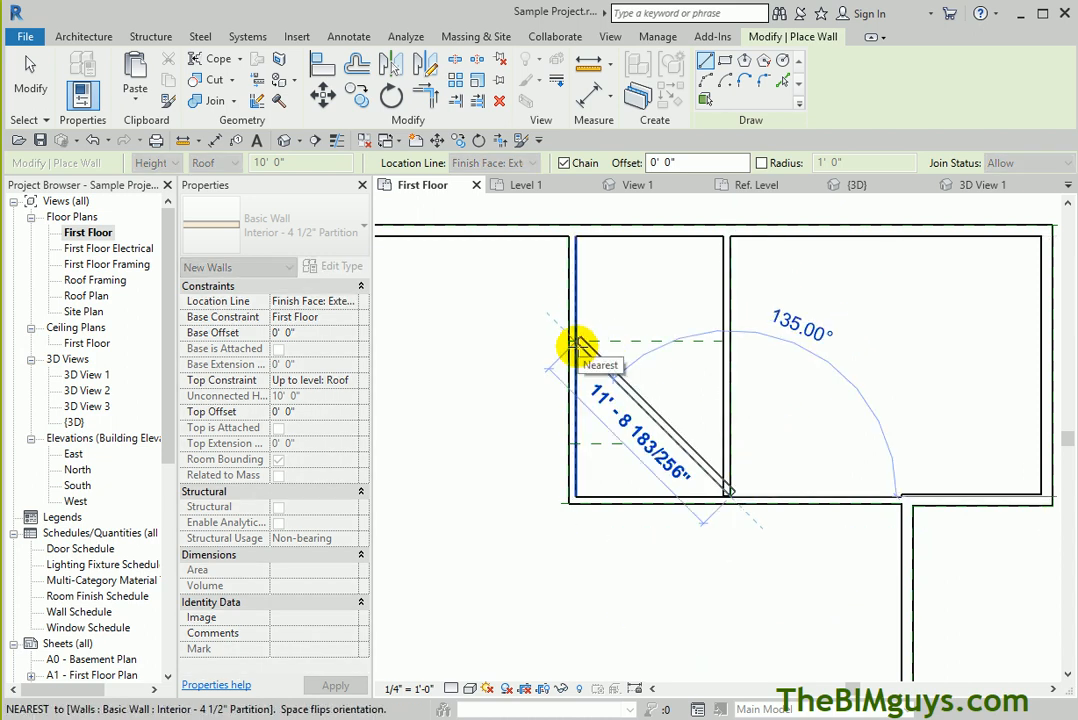
key("Escape")
left_click(577, 342)
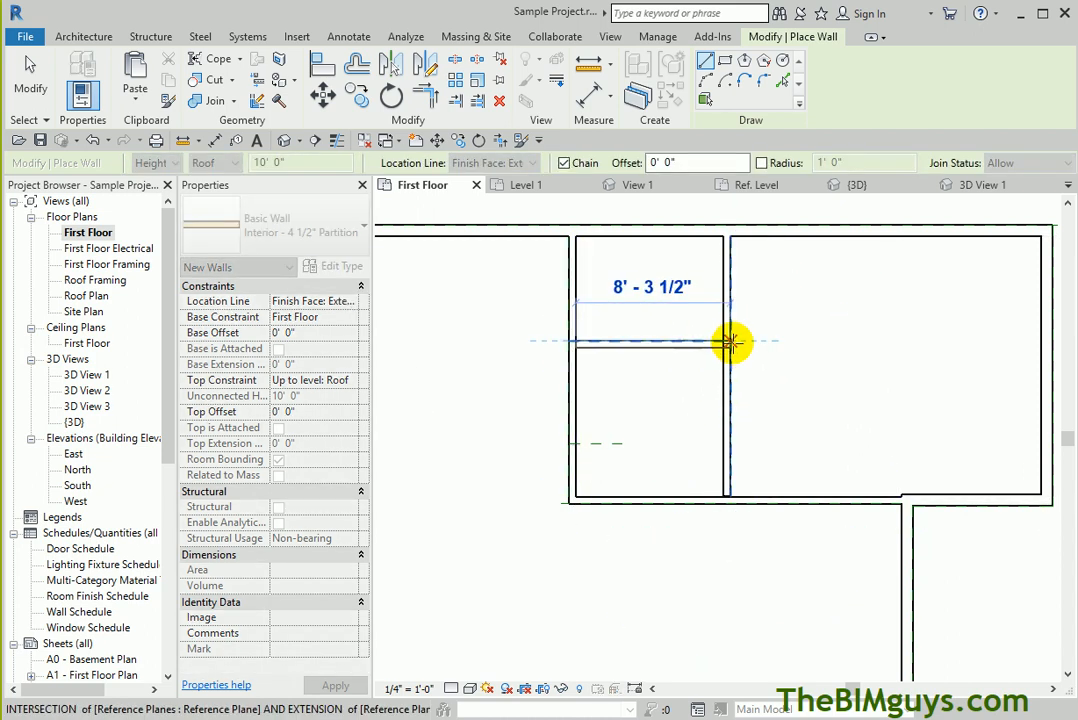
left_click(730, 342)
key("Escape")
Enclose a small closet with two chained partitions in the lower-left corner of the middle room, following the short reference plane
left_click(570, 443)
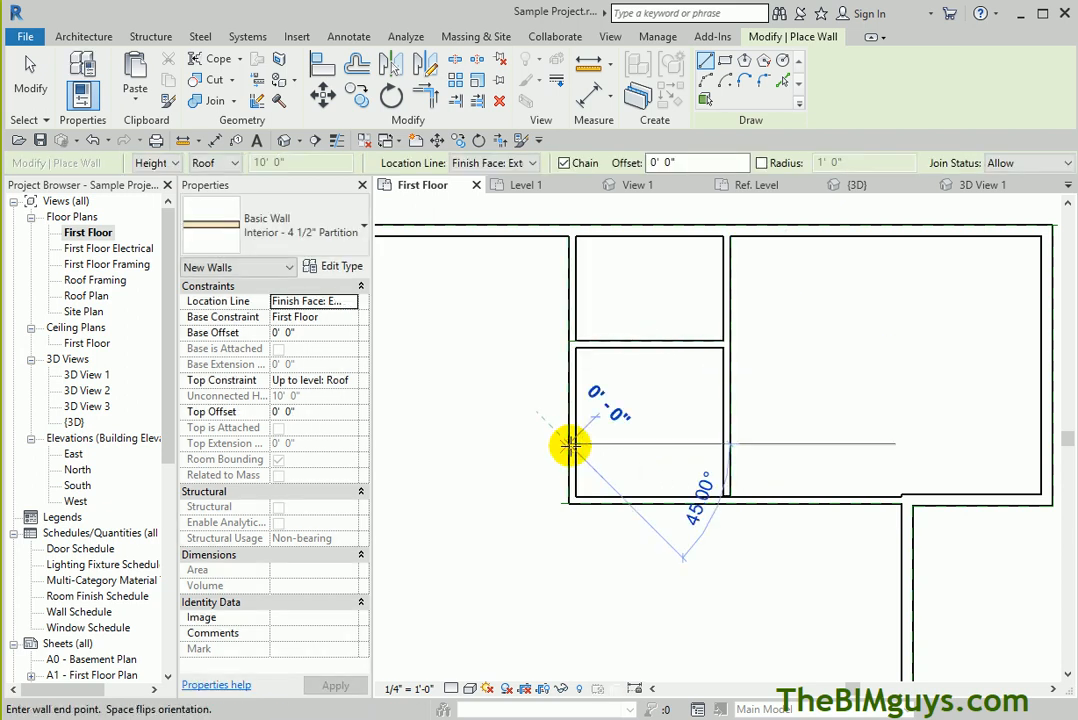
left_click(618, 443)
left_click(620, 497)
key("Escape")
key("Escape")
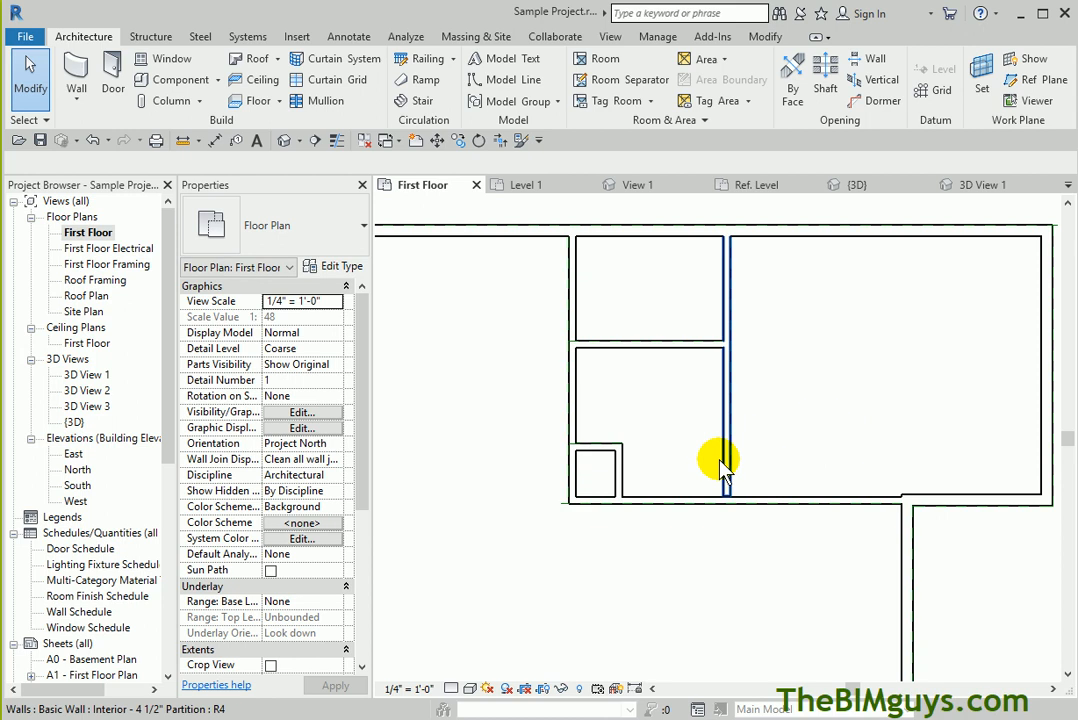
Extend the lower end of the right vertical partition to meet the horizontal partition below it
left_click(725, 462)
left_click_drag(727, 500, 727, 503)
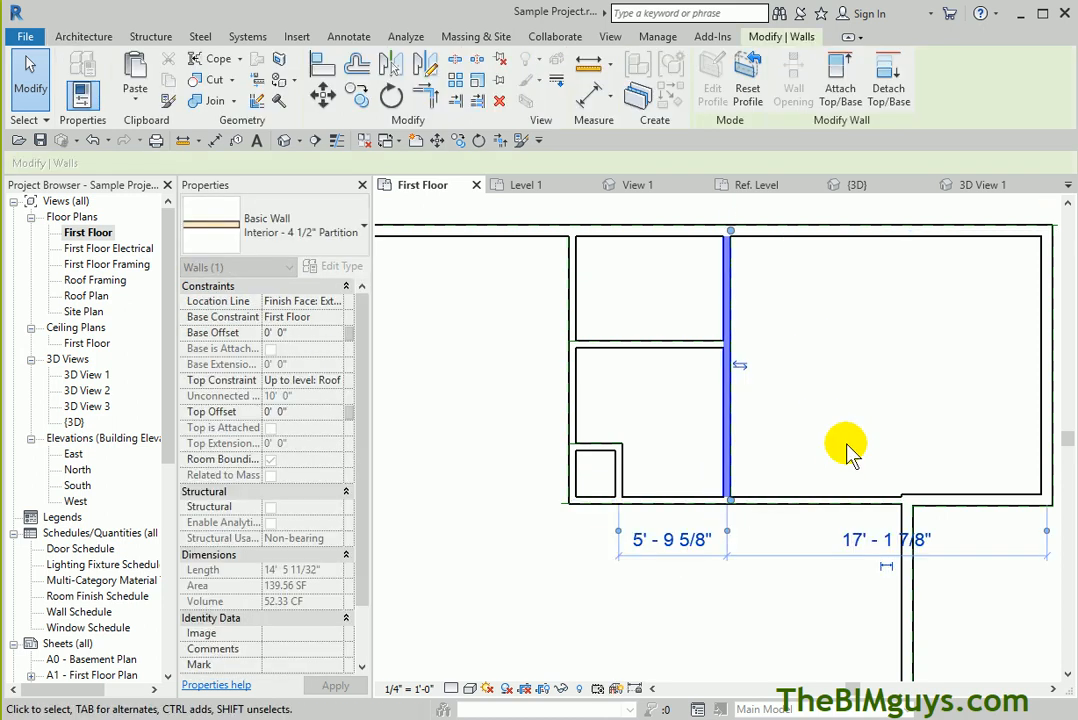
left_click(808, 413)
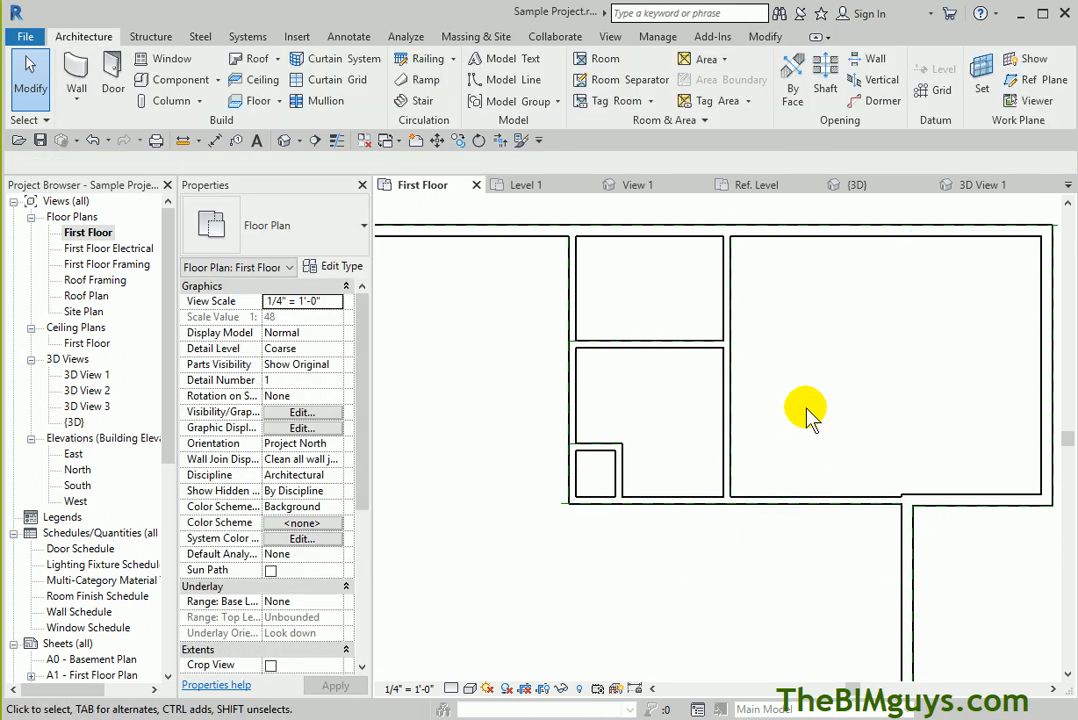
Place a Door-Interior-Single-Full Glass-Wood 36" x 80" door in the upper exterior wall, about 2'-2" left of the left vertical partition
left_click(113, 70)
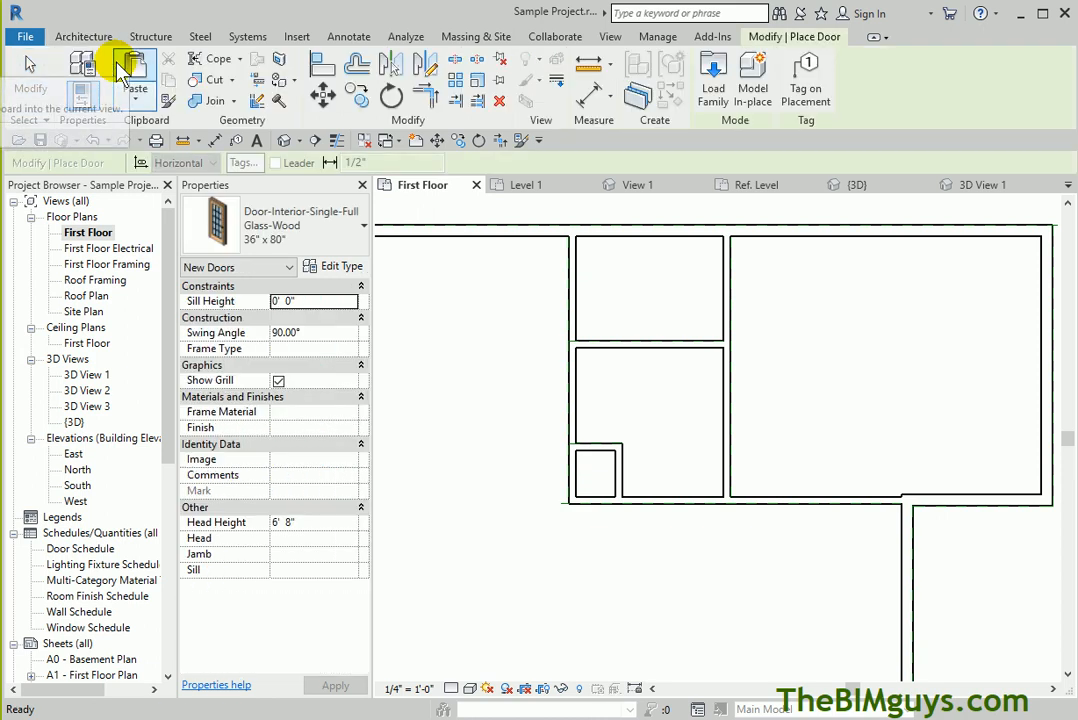
left_click(341, 236)
left_click_drag(358, 370, 361, 378)
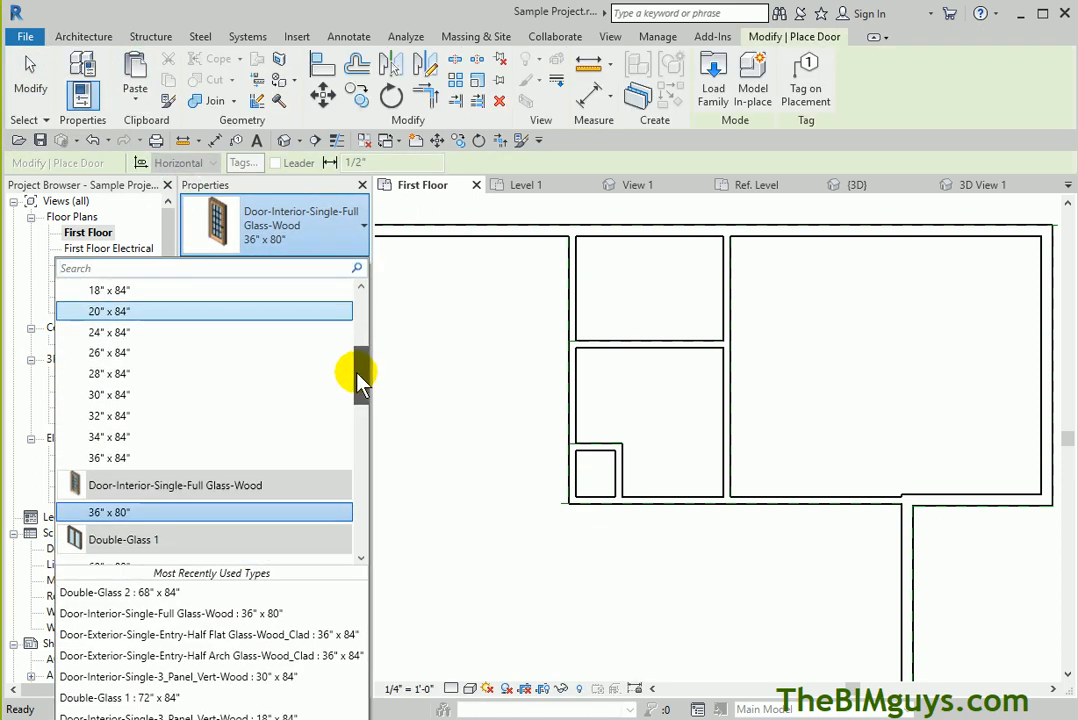
left_click(144, 510)
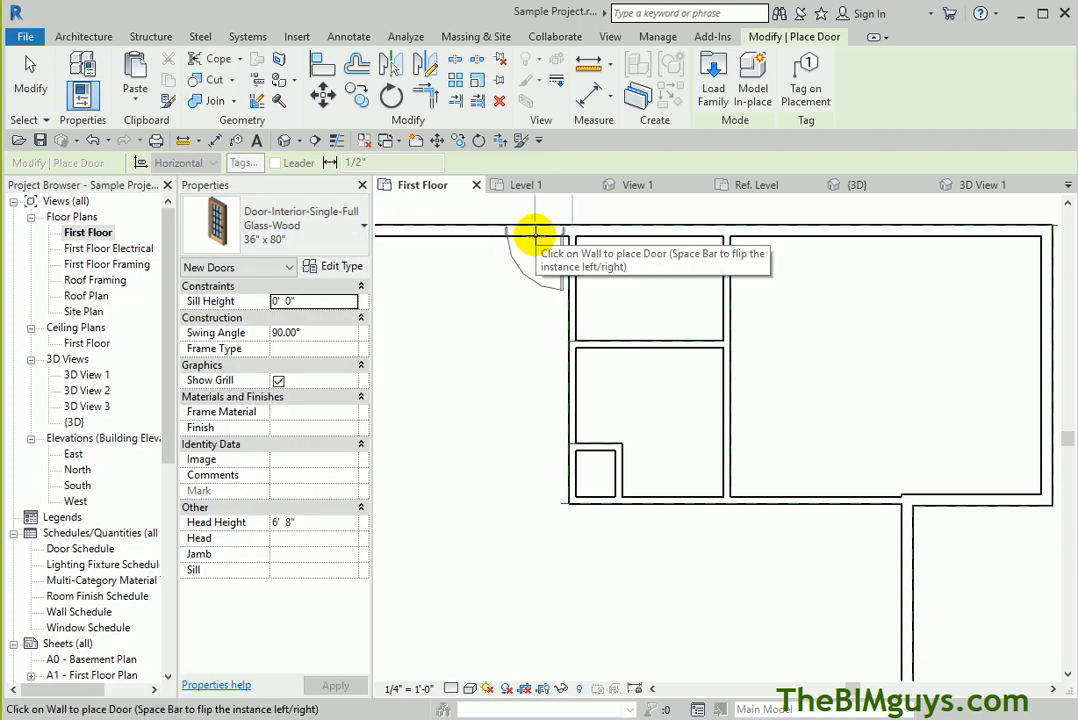
scroll(530, 235, "up", 2)
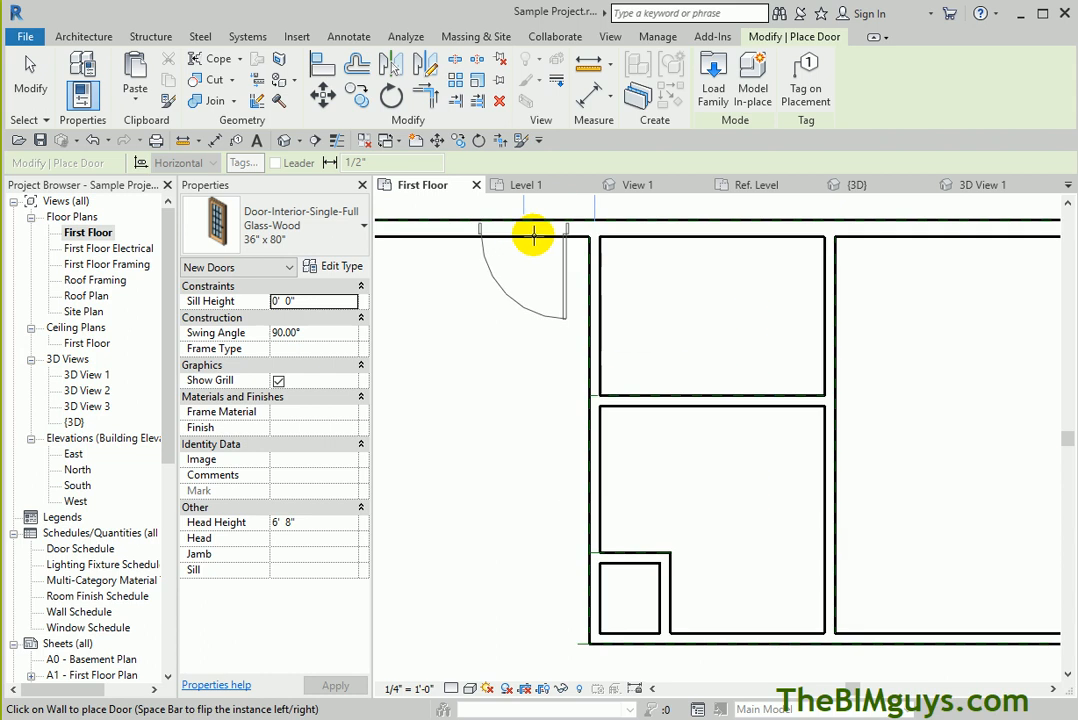
left_click(534, 236)
Place a Double-Glass 2 68" x 84" door in the lower-right exterior wall, centered about 4'-6" below the exterior jog
scroll(504, 396, "down", 3)
middle_click_drag(499, 468, 485, 385)
left_click(330, 240)
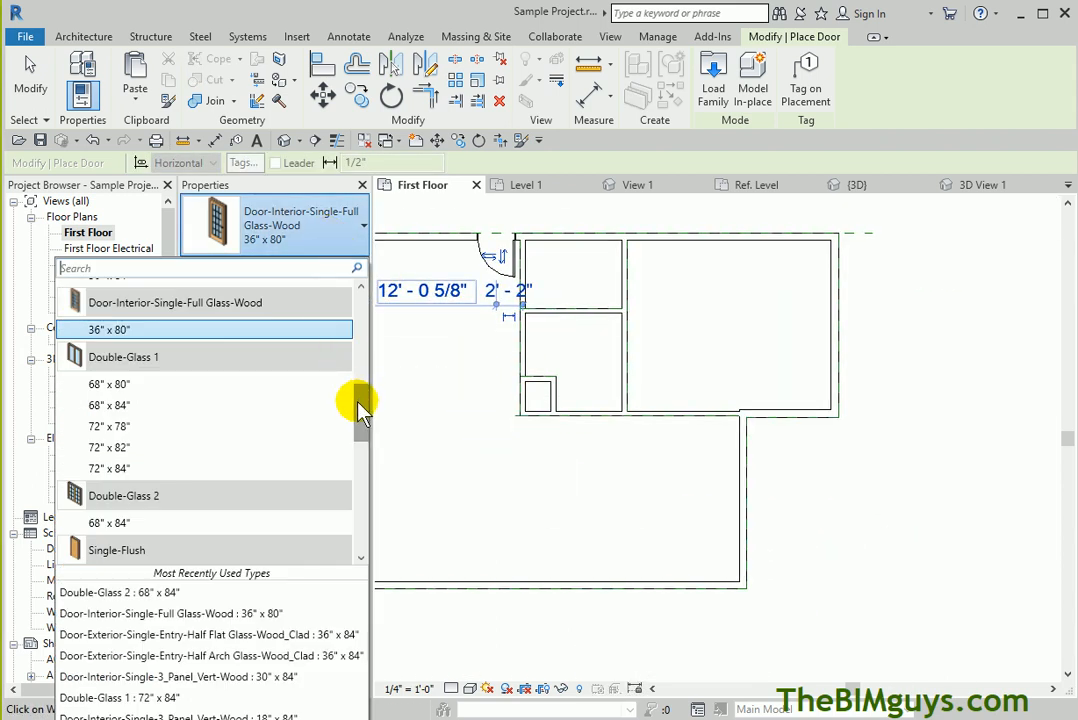
left_click(178, 520)
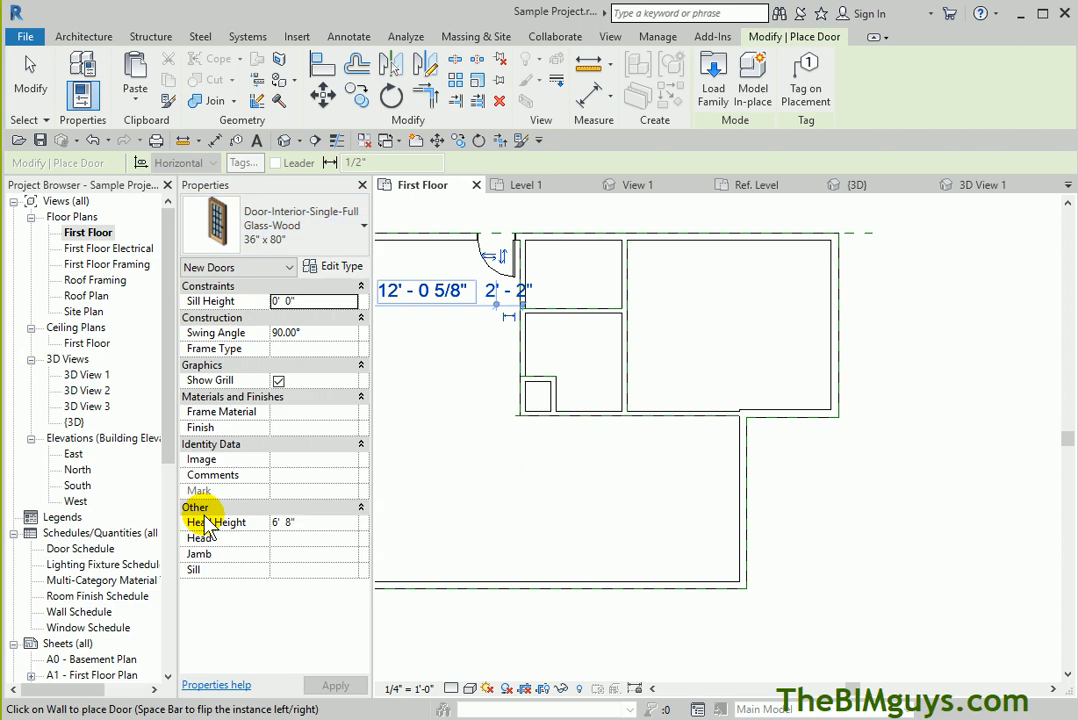
left_click(748, 466)
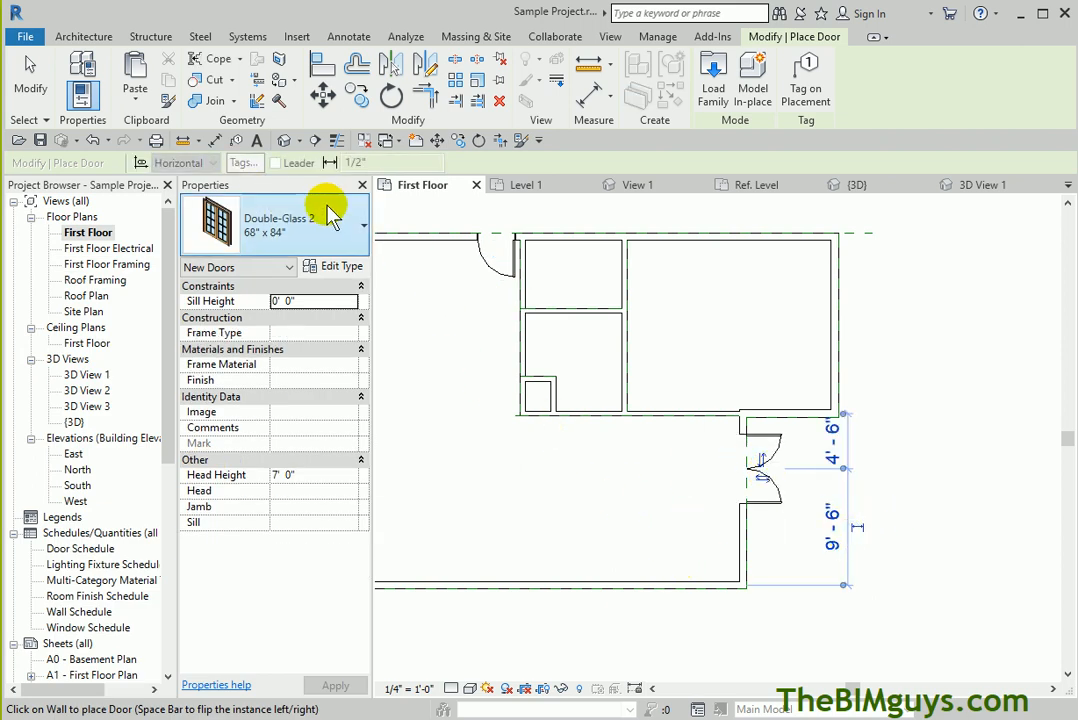
key("Escape")
key("Escape")
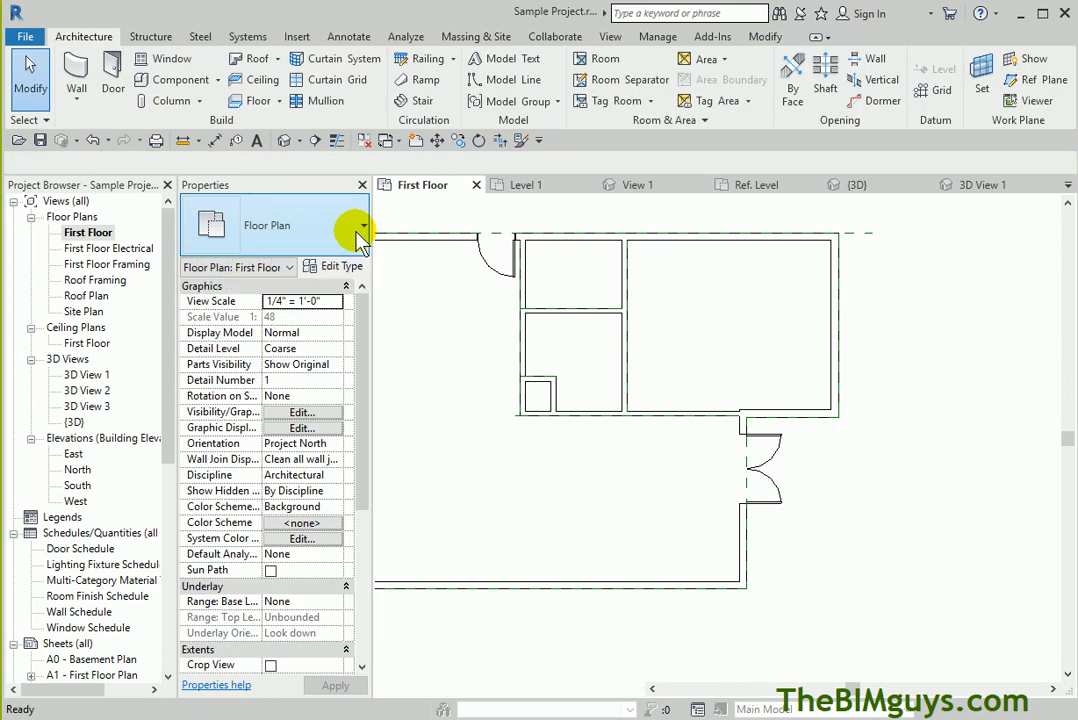
Place a Door-Interior-Single-3_Panel_Vert-Wood 30" x 84" door in the horizontal partition, about 2' right of the right vertical partition
left_click(358, 232)
left_click(110, 70)
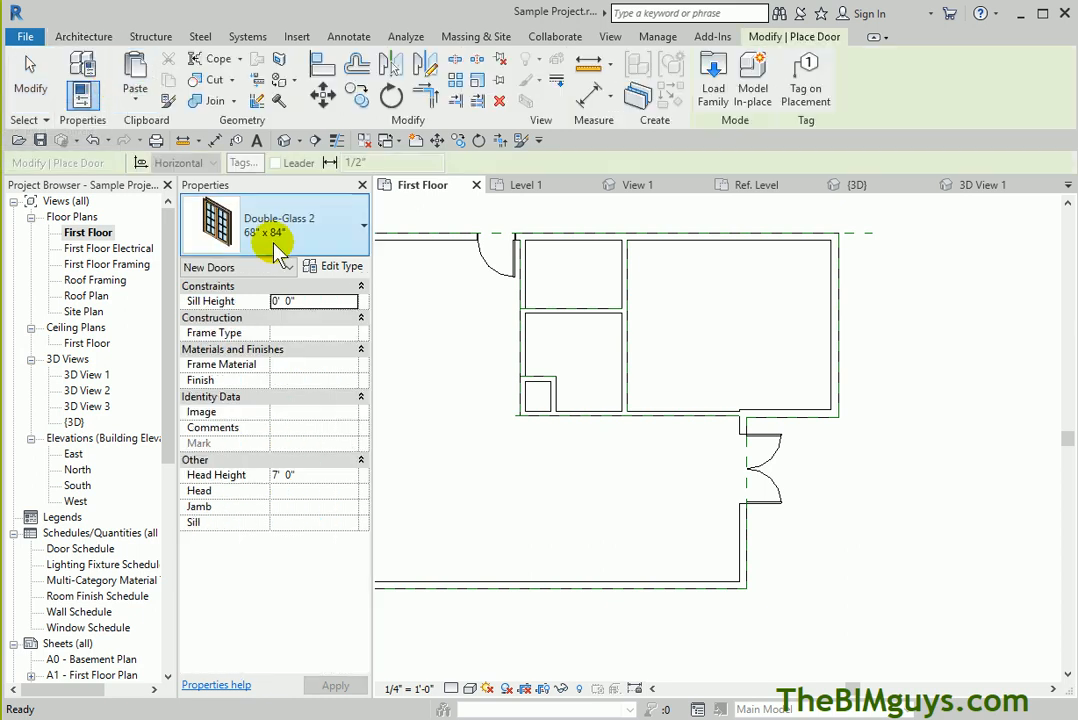
left_click(345, 234)
left_click_drag(361, 409, 366, 352)
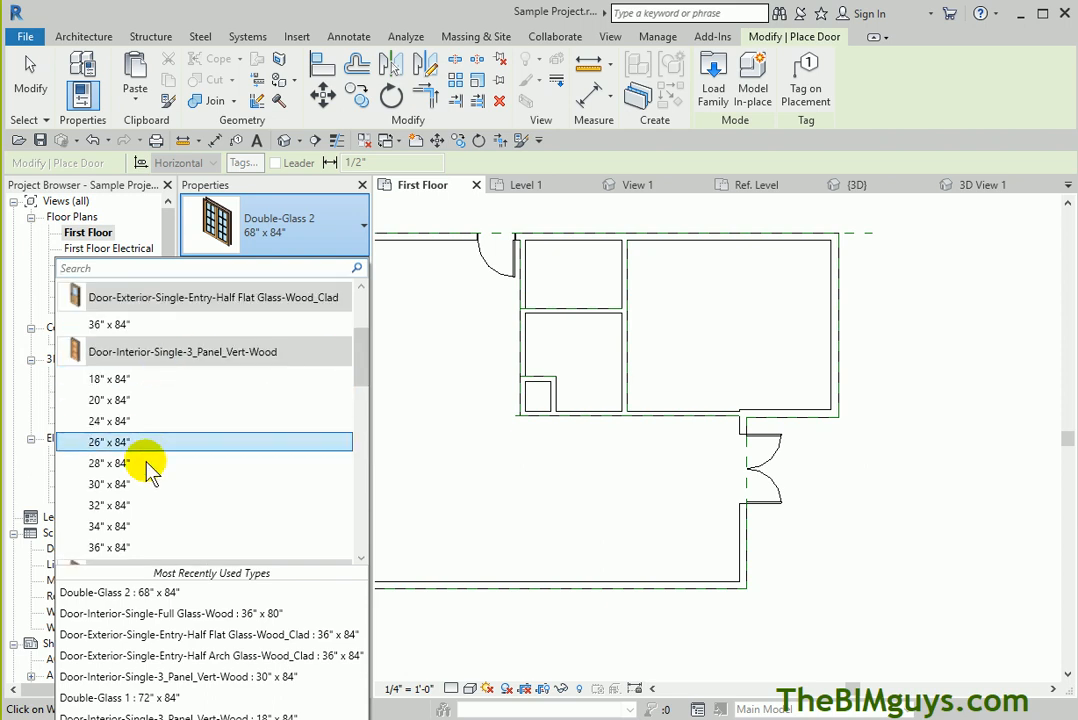
left_click(118, 486)
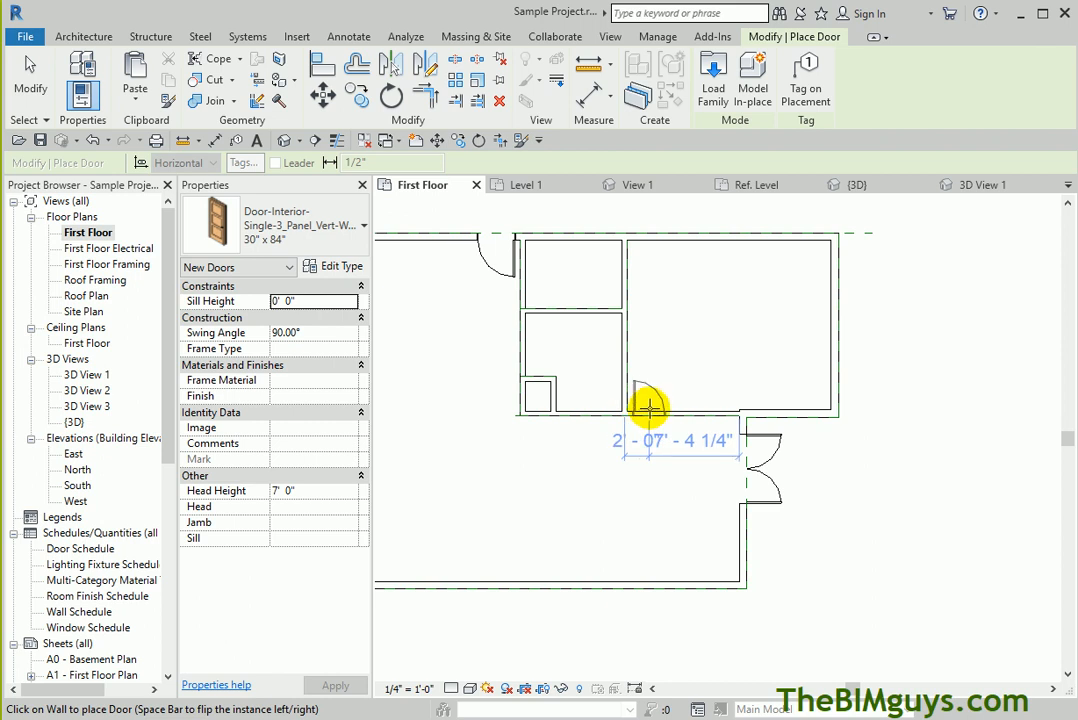
left_click(650, 408)
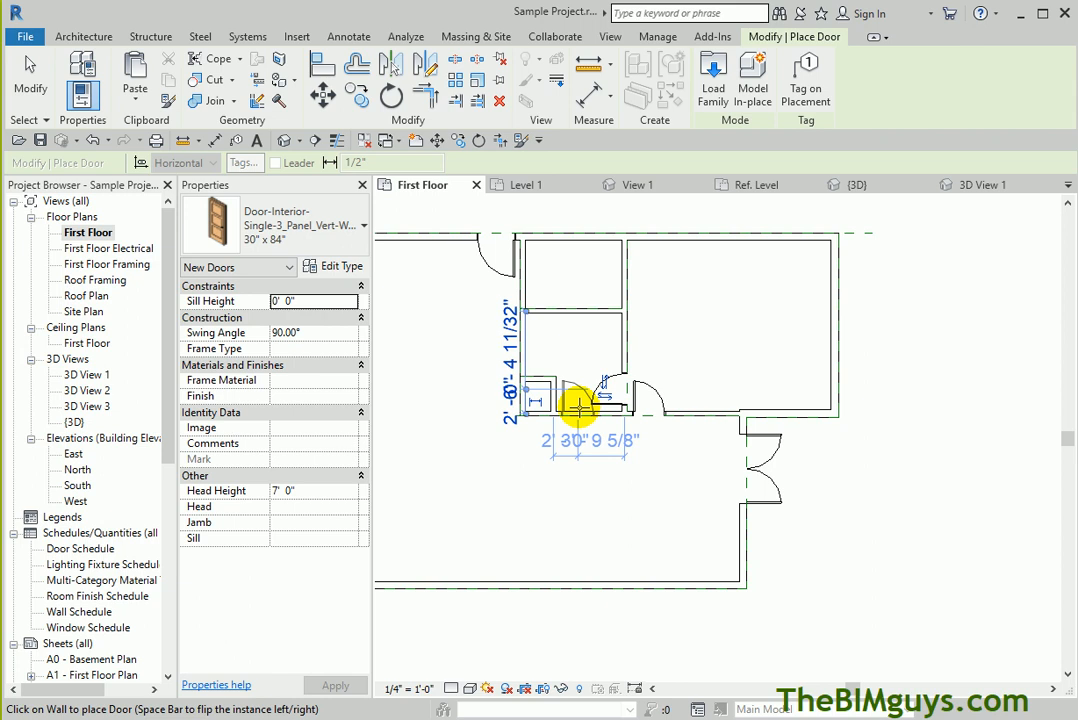
Place a Door-Interior-Single-3_Panel_Vert-Wood 18" x 84" door in the right wall of the small closet, swinging into the bathroom
left_click(360, 227)
left_click(287, 382)
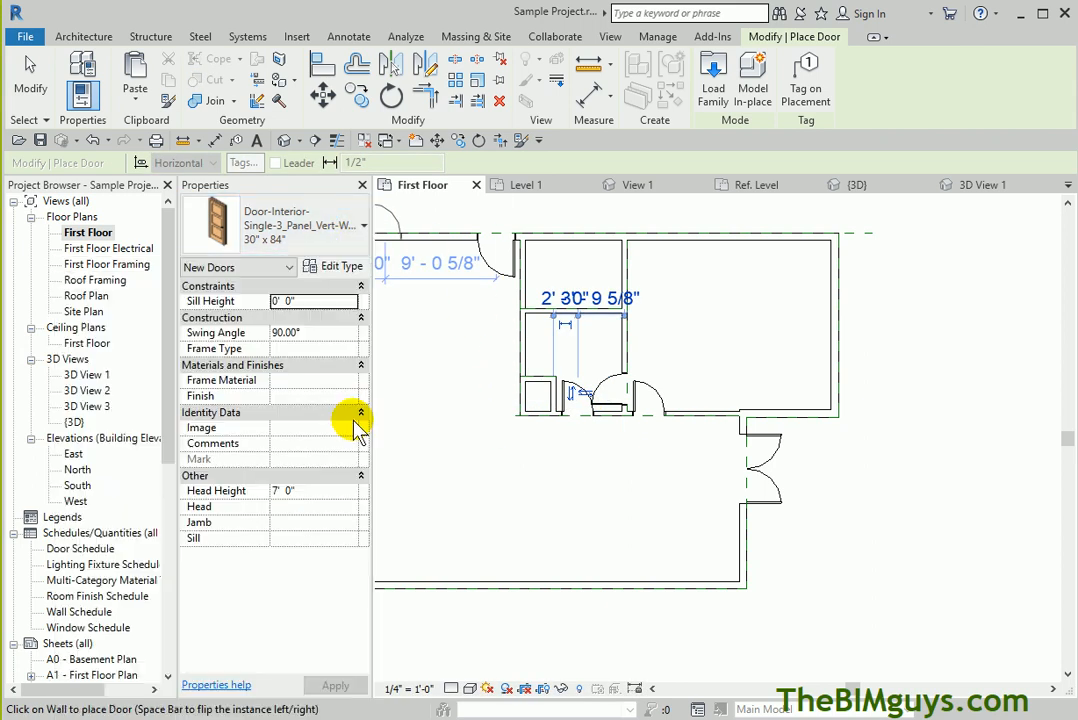
scroll(552, 395, "up", 2)
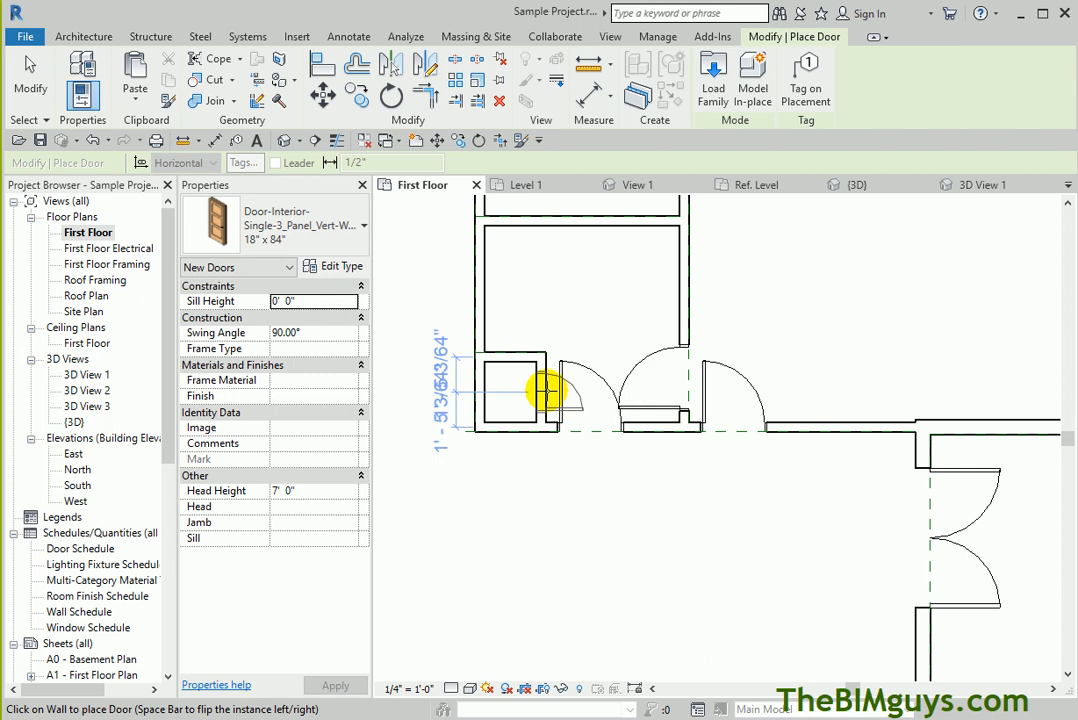
key("Escape")
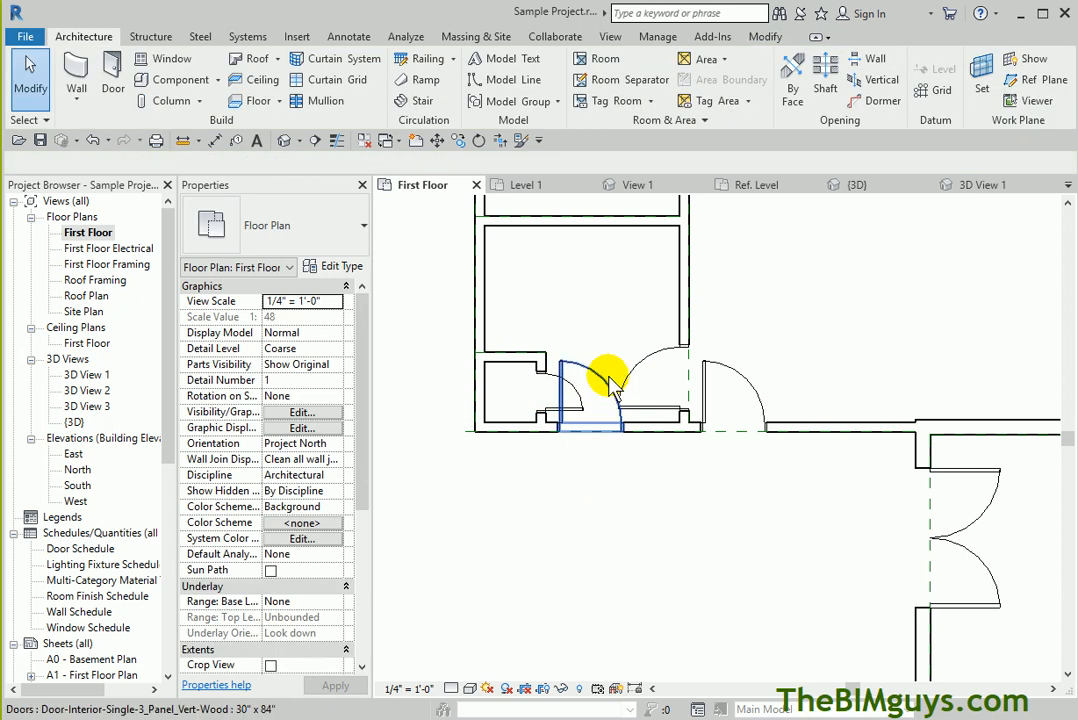
Flip the bathroom's lower door to hinge on its right side, and try flipping the right partition's 30" door out of the bathroom
left_click(606, 385)
key("space")
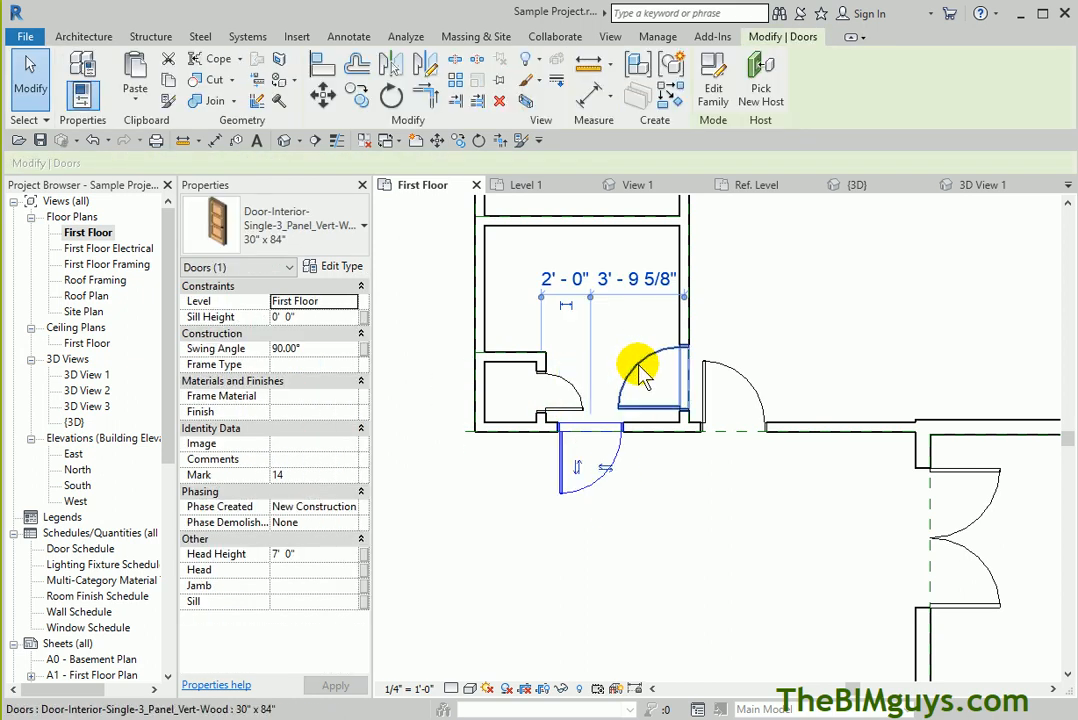
left_click(603, 468)
left_click(603, 468)
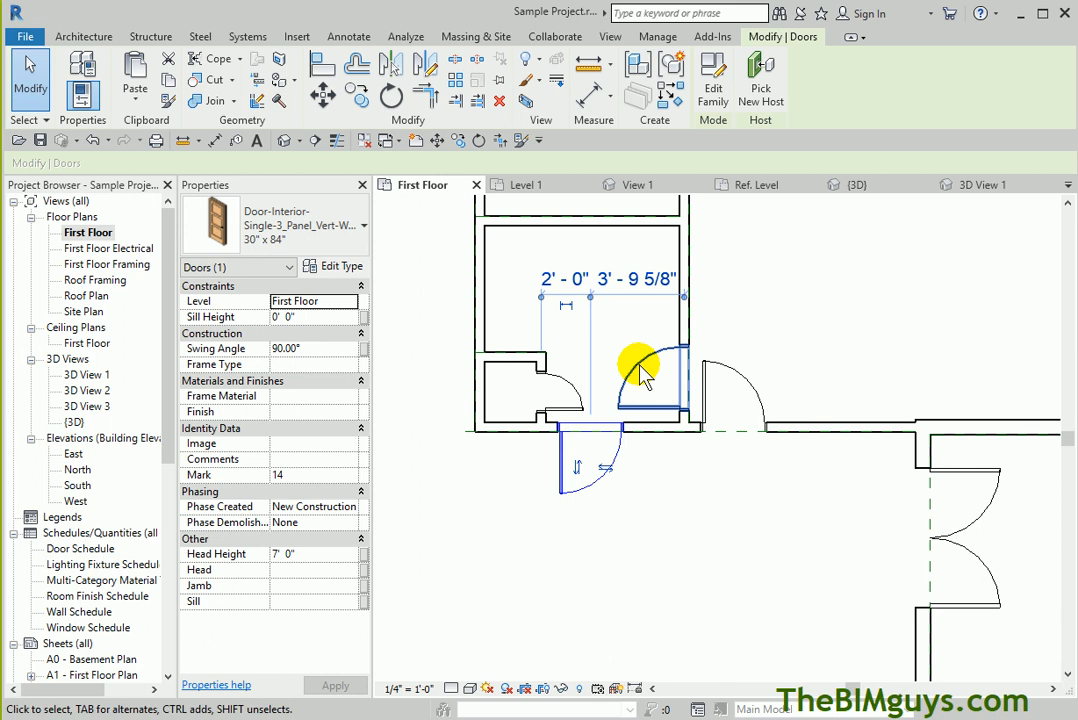
left_click(640, 372)
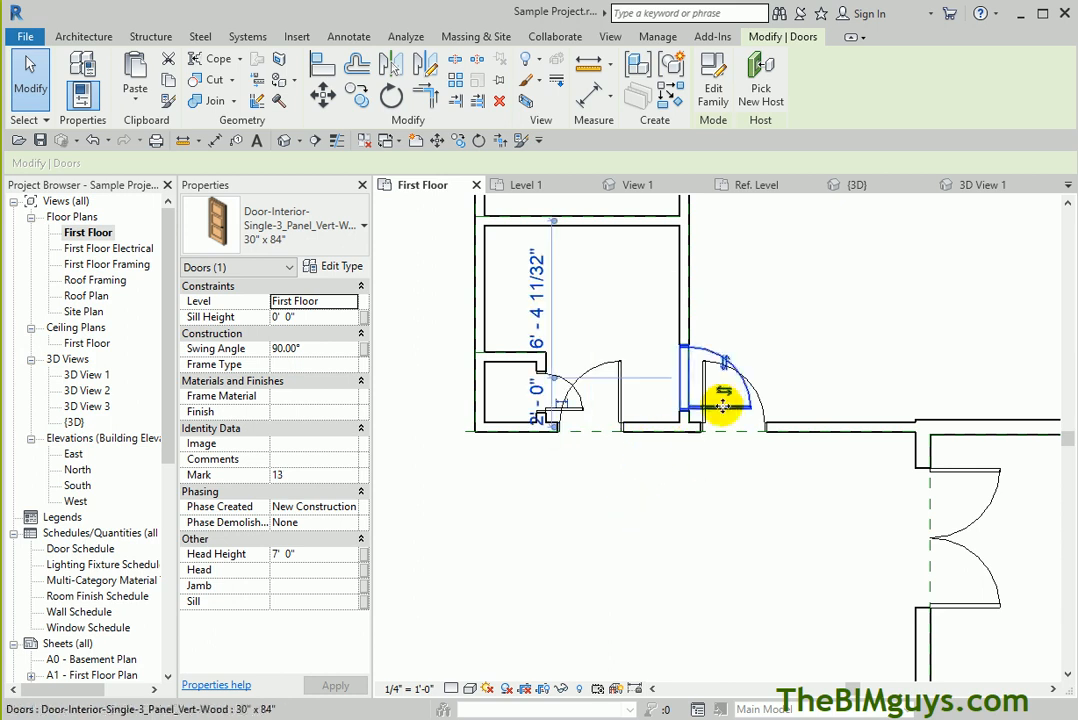
left_click_drag(717, 385, 590, 428)
Set the swing angle of both 30" x 84" bathroom doors to 45 degrees
left_click(600, 380)
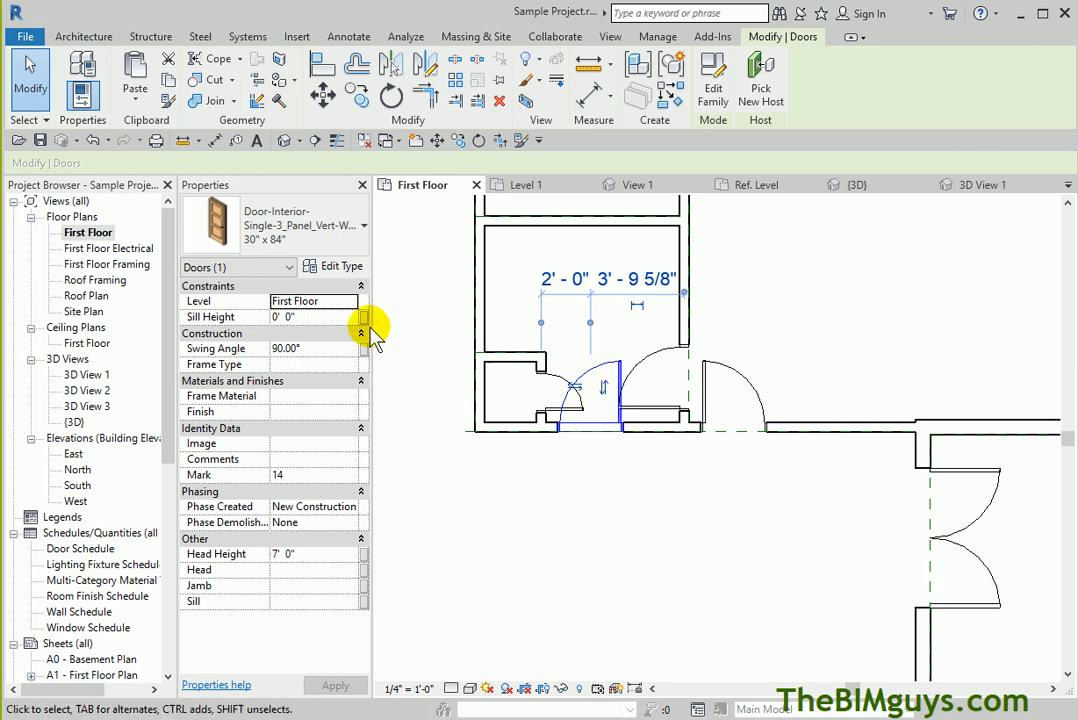
type("45")
left_click(645, 368)
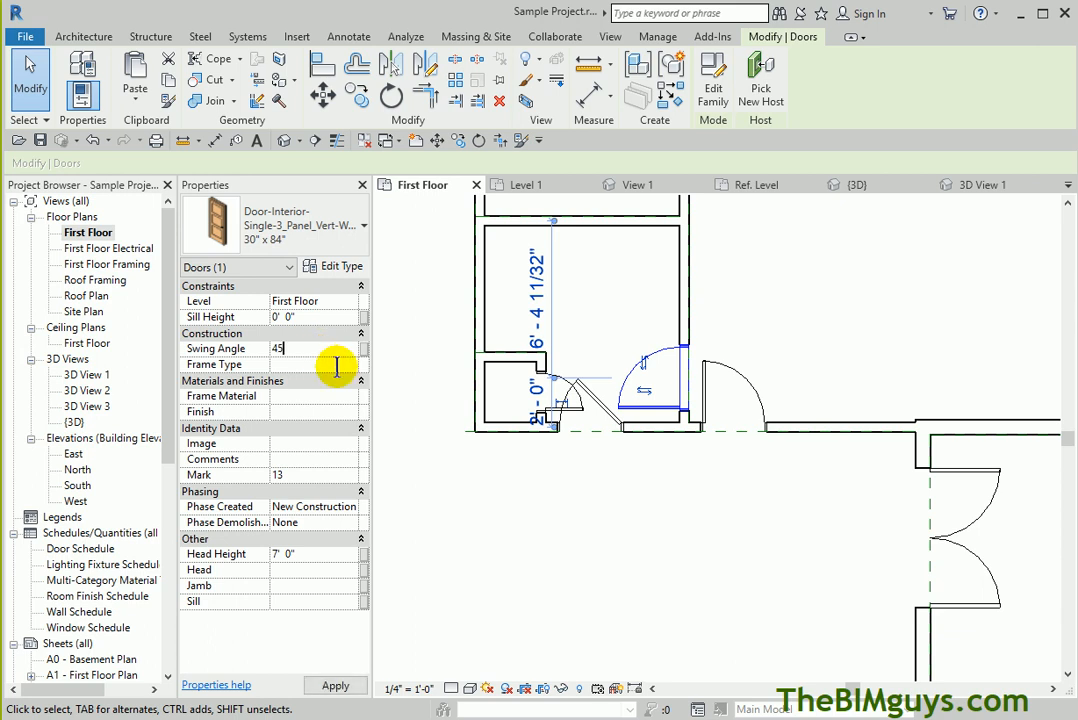
left_click(601, 484)
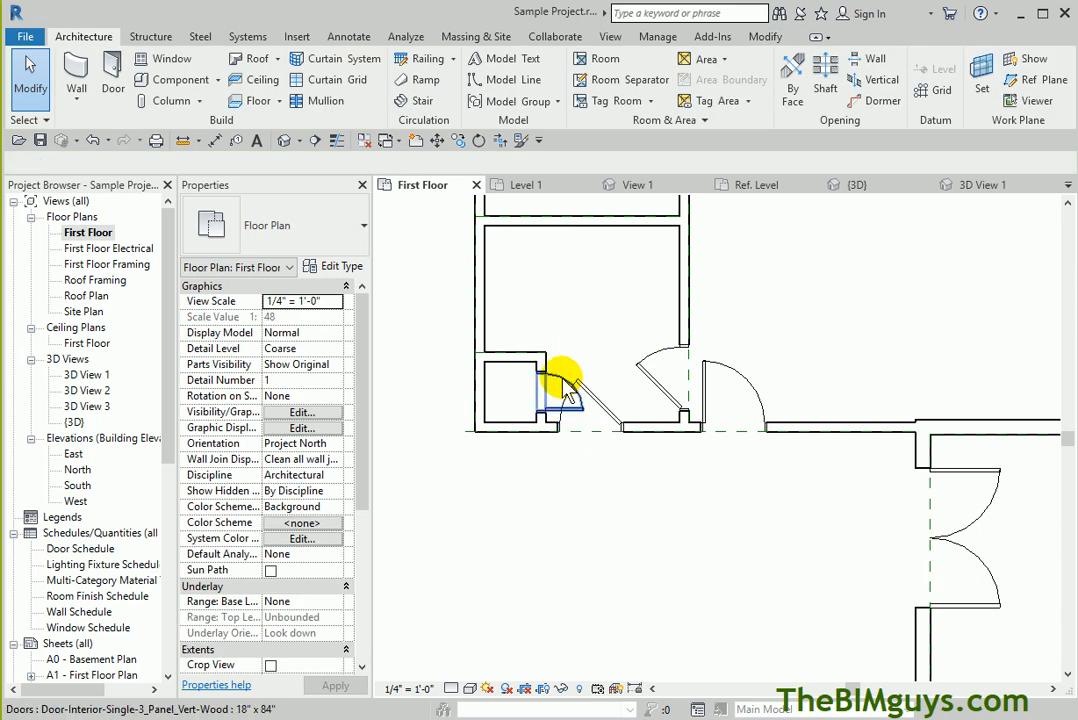
Flip the door in the bathroom's lower wall so that it hinges on its left side
left_click(601, 414)
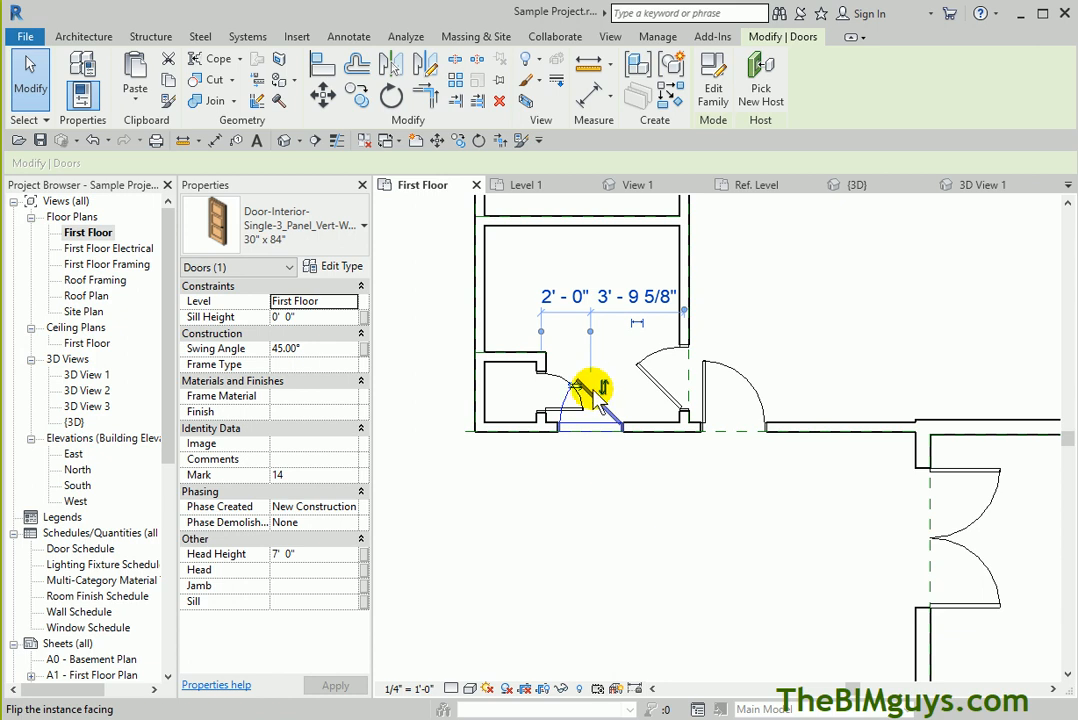
left_click(577, 388)
left_click(595, 520)
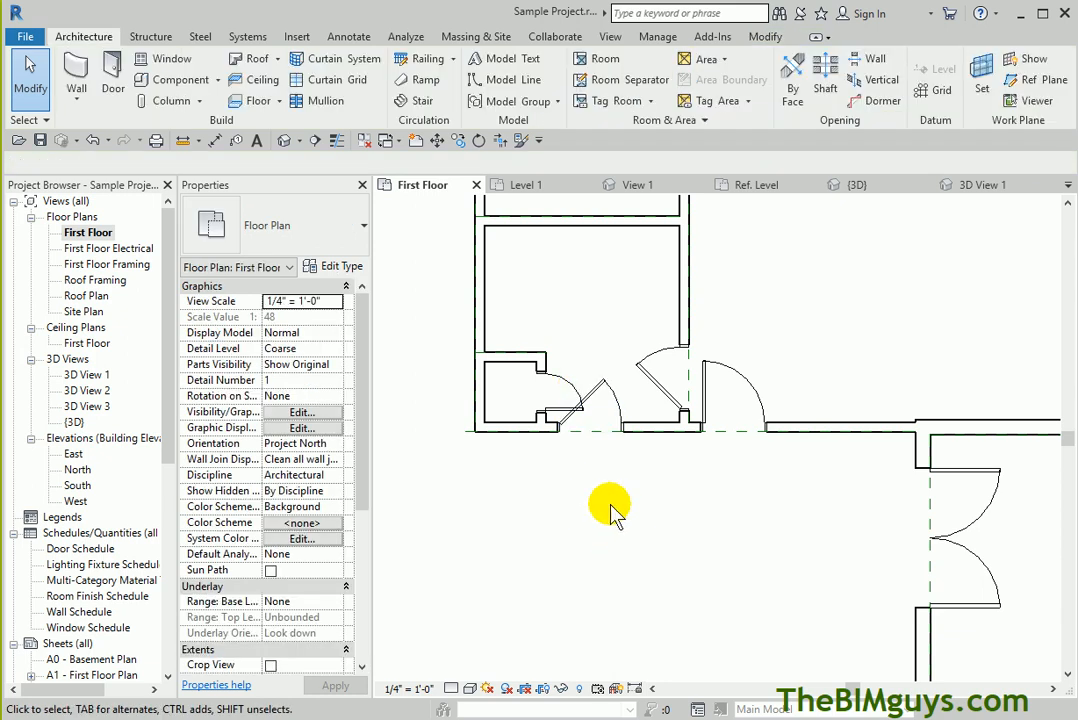
Place a matching 30" x 84" interior door midway along the right partition of the small upper room, swinging into the large room
scroll(601, 522, "down", 2)
middle_click_drag(612, 508, 690, 573)
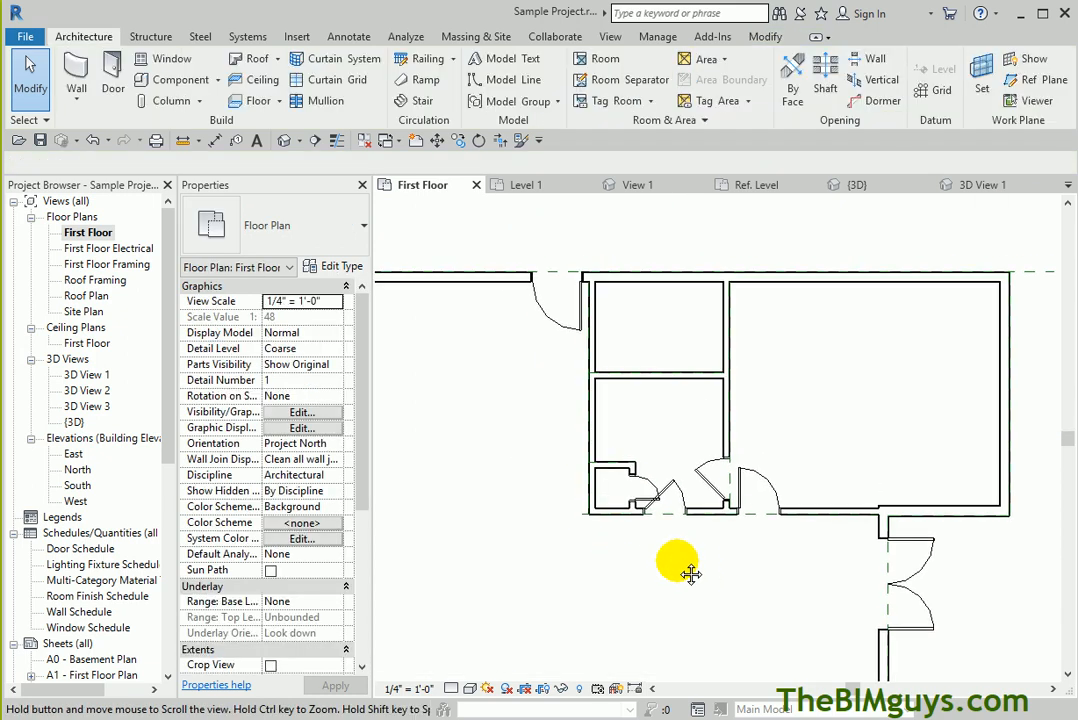
left_click(758, 485)
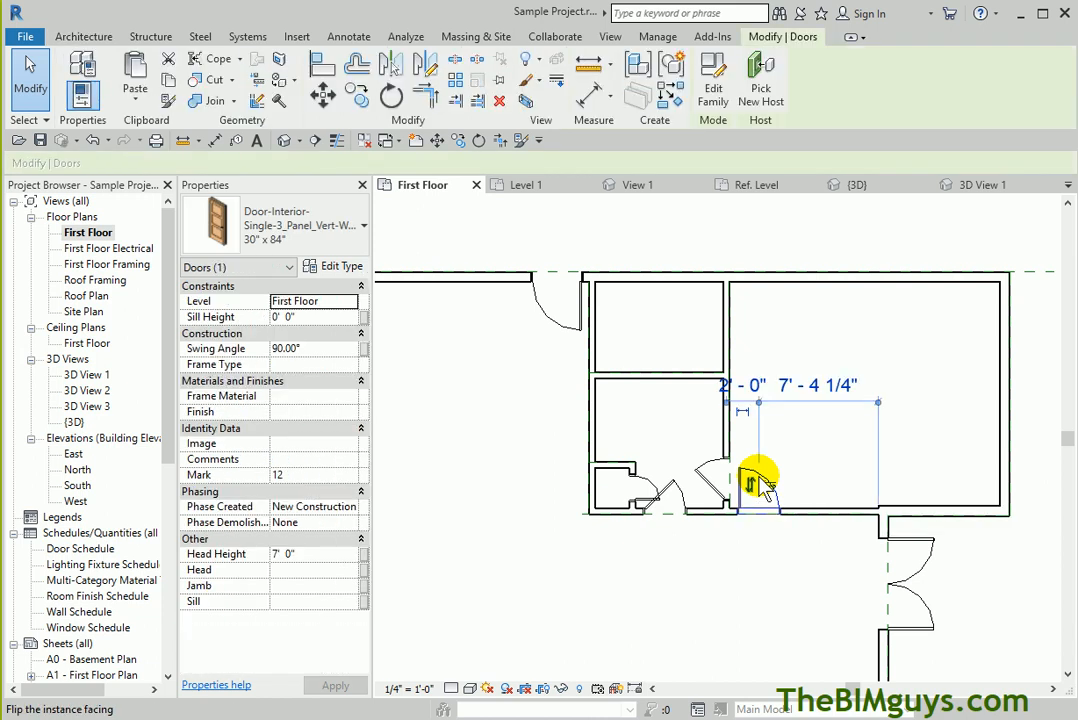
key("c")
key("s")
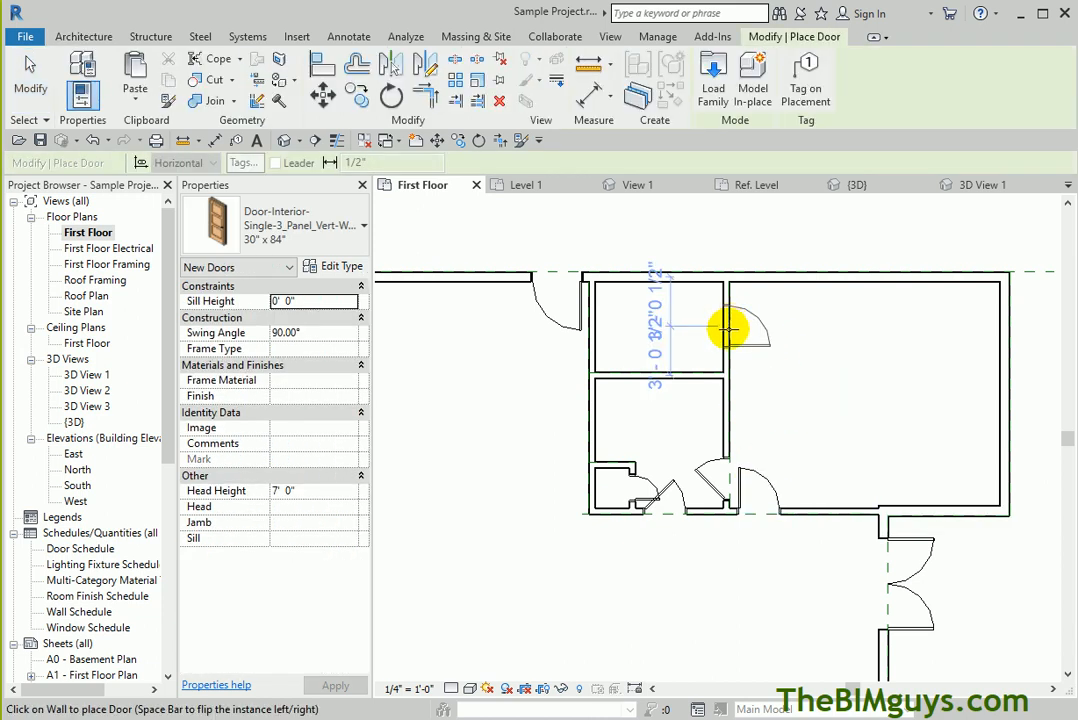
left_click(755, 335)
key("Escape")
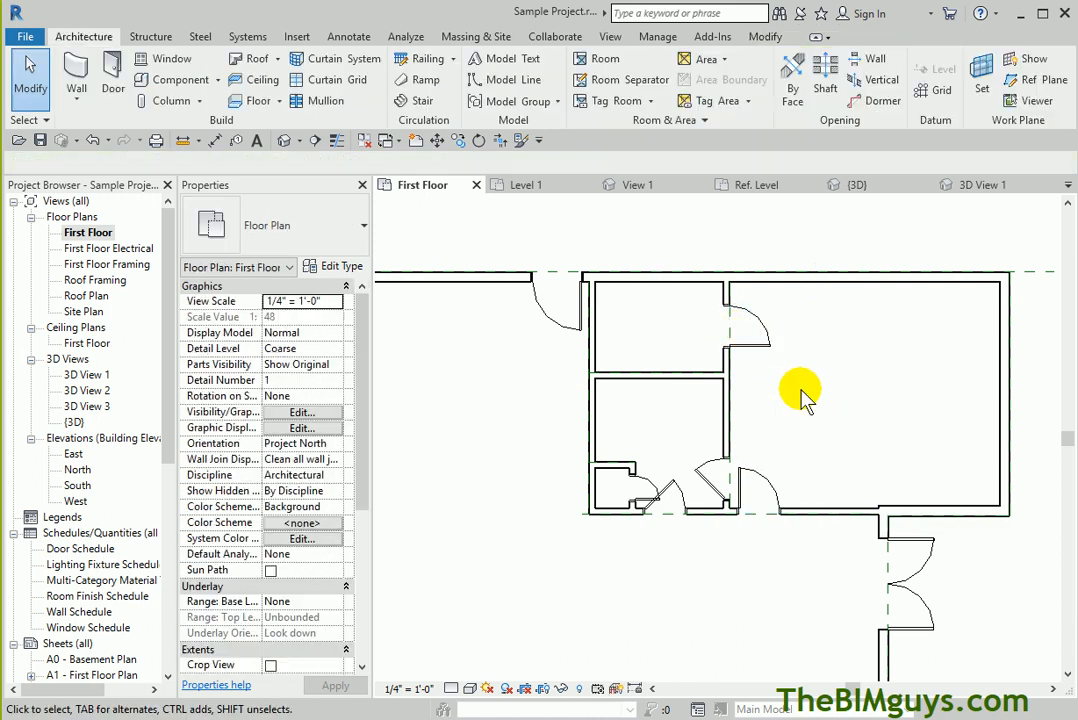
Place a Toilet-Domestic-3D plumbing fixture against the bathroom's upper wall, about 4'-0 3/4" left of the right partition's reference plane
scroll(805, 397, "down", 5)
middle_click_drag(794, 421, 818, 420)
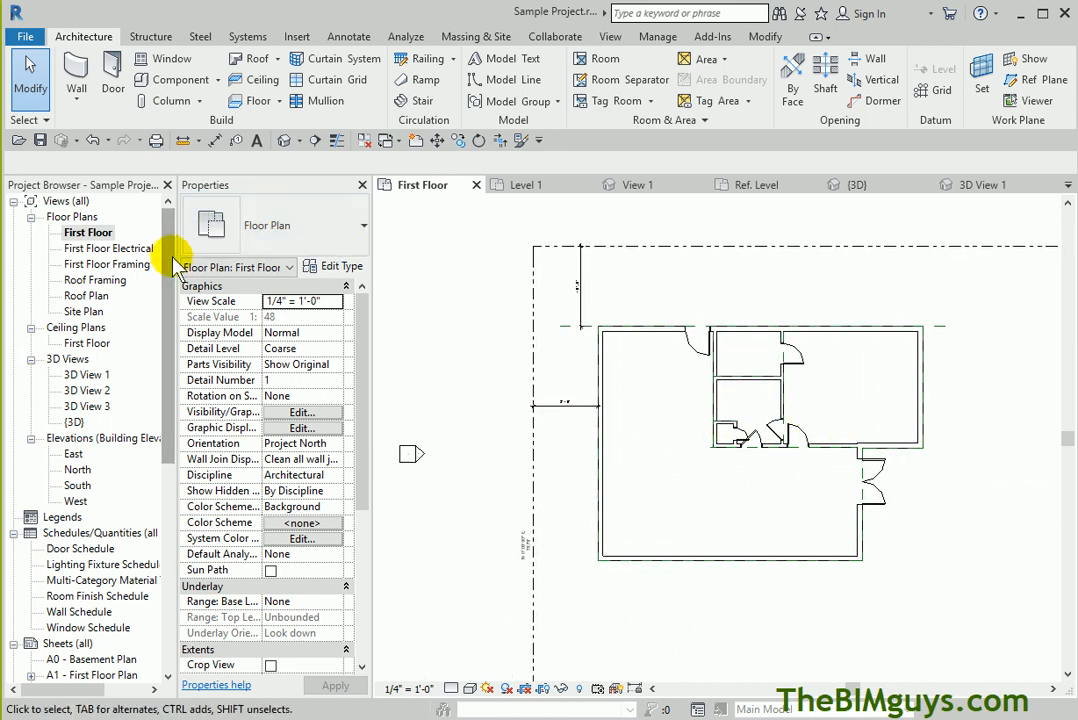
left_click_drag(162, 280, 176, 404)
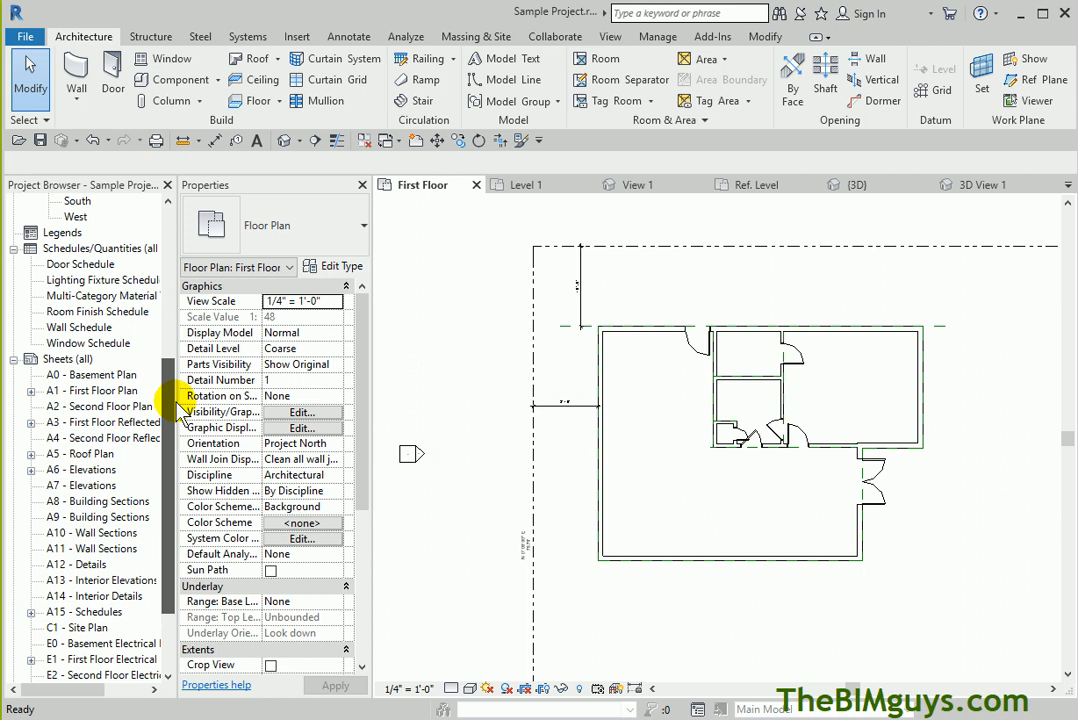
scroll(20, 365, "up", 6)
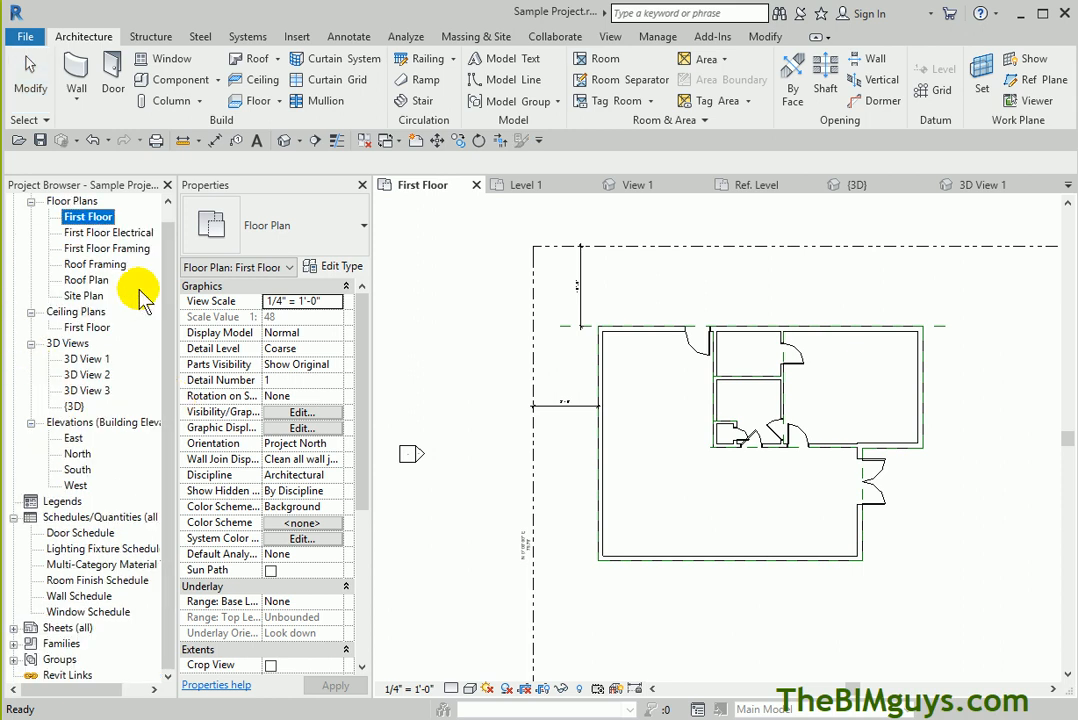
left_click(14, 644)
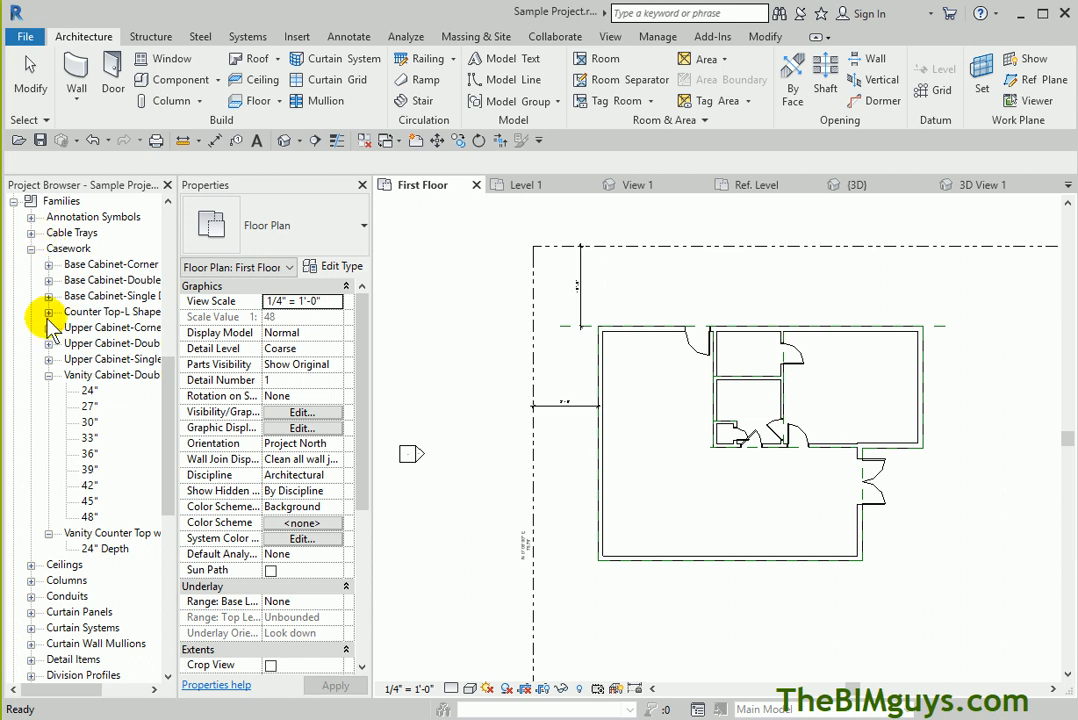
left_click_drag(170, 366, 152, 510)
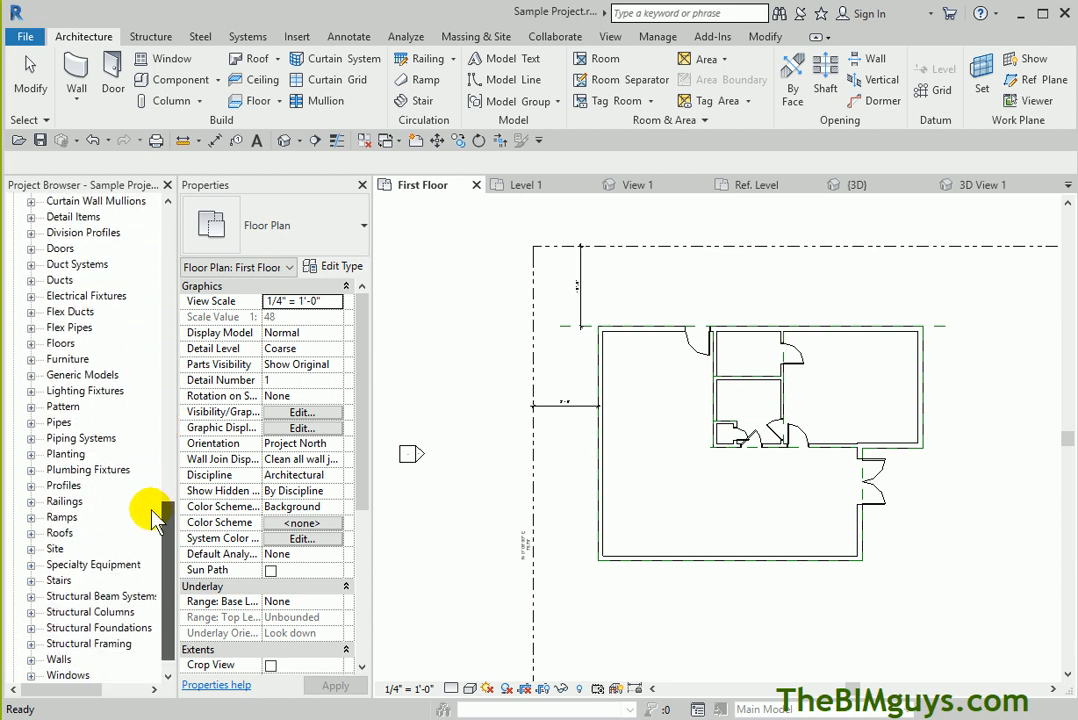
left_click(31, 470)
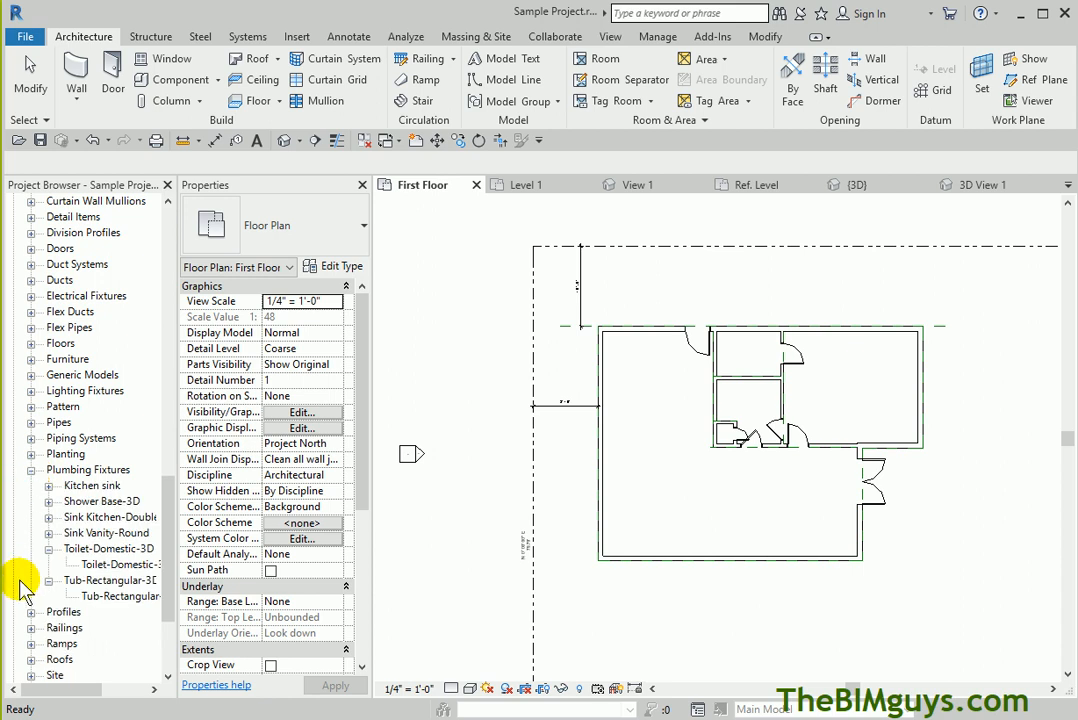
left_click(117, 566)
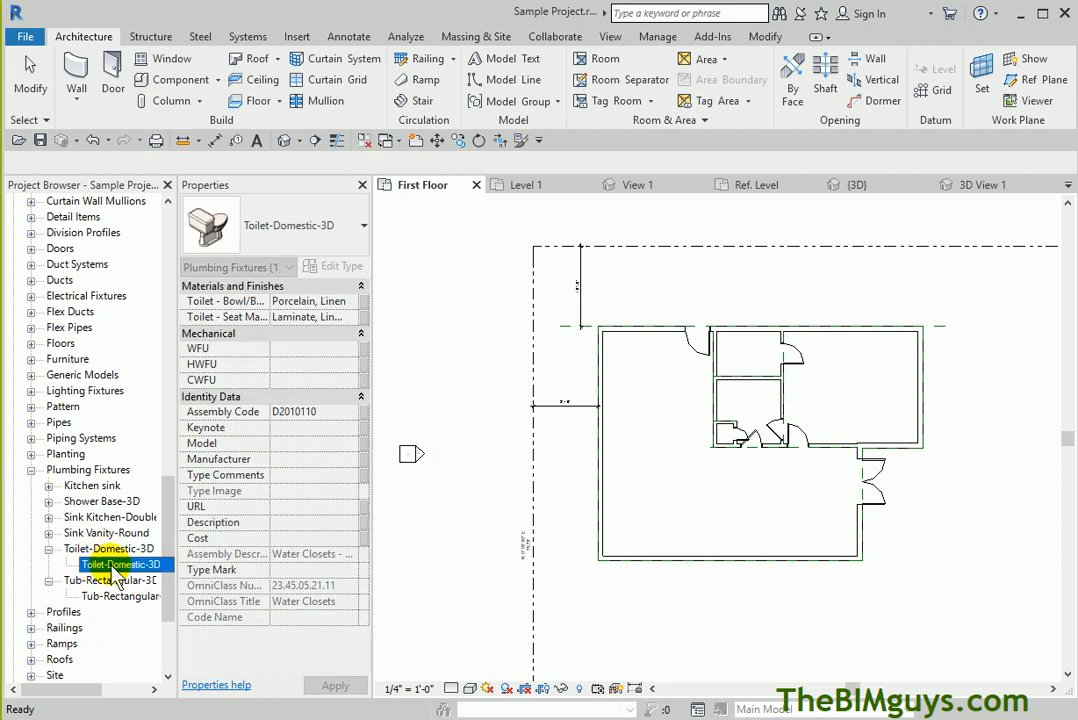
left_click_drag(703, 466, 690, 440)
scroll(690, 440, "up", 1)
scroll(753, 390, "up", 2)
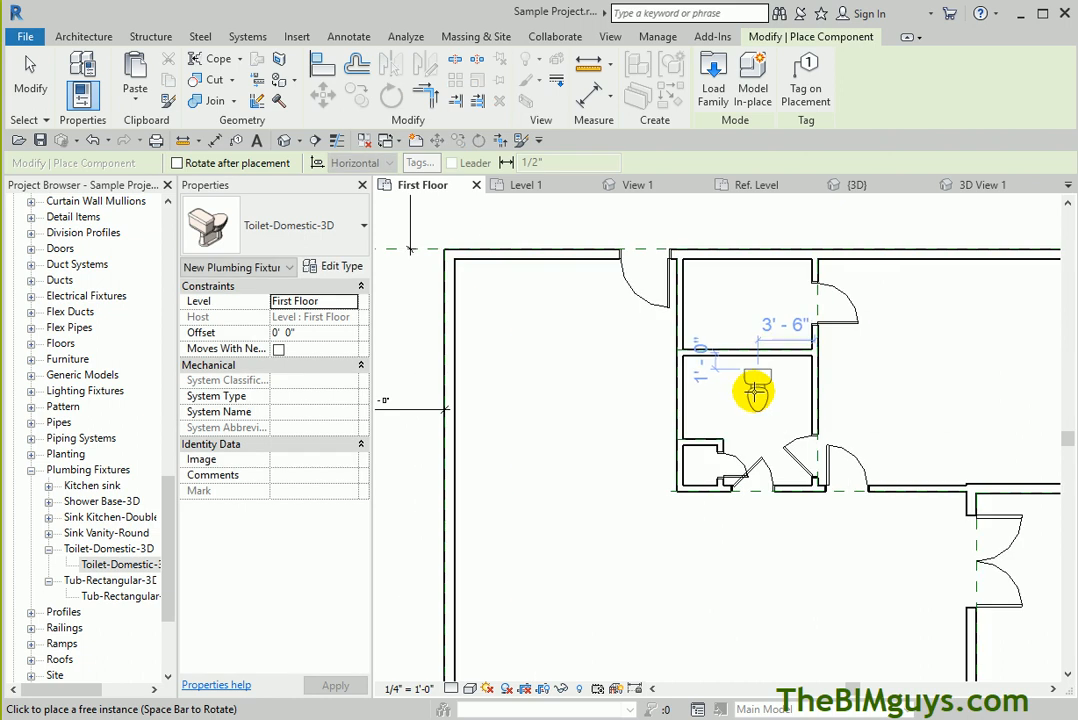
left_click(750, 383)
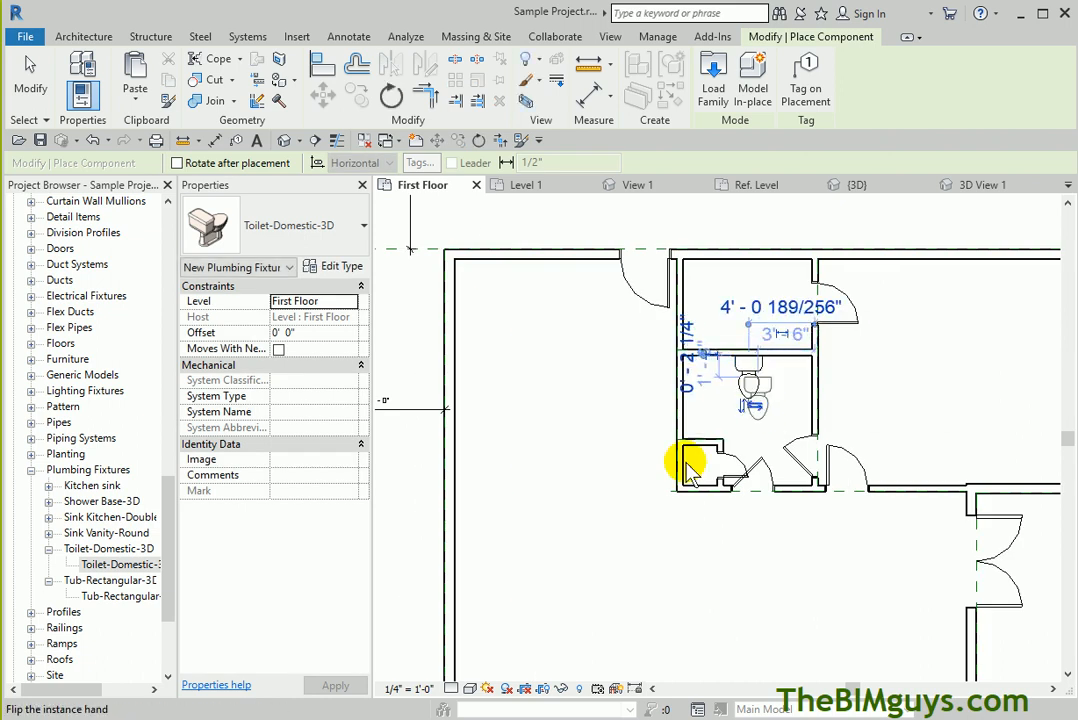
Place a Tub-Rectangular-3D plumbing fixture along the bathroom's left wall, between the upper wall and the closet
left_click(101, 582)
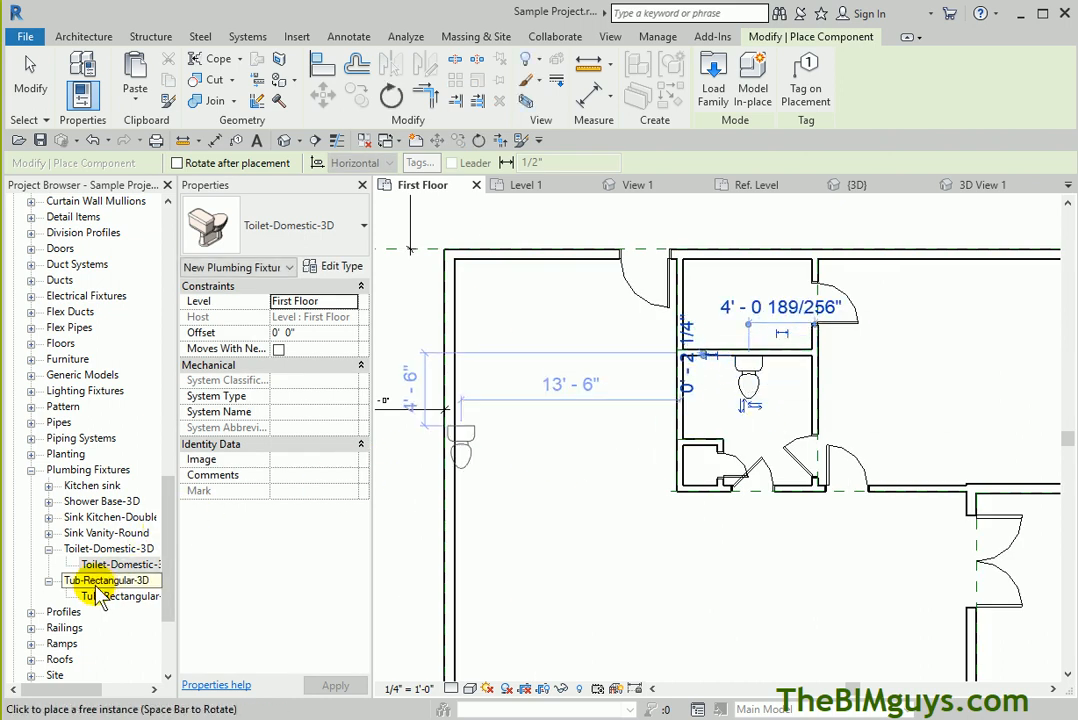
key("Escape")
left_click(108, 597)
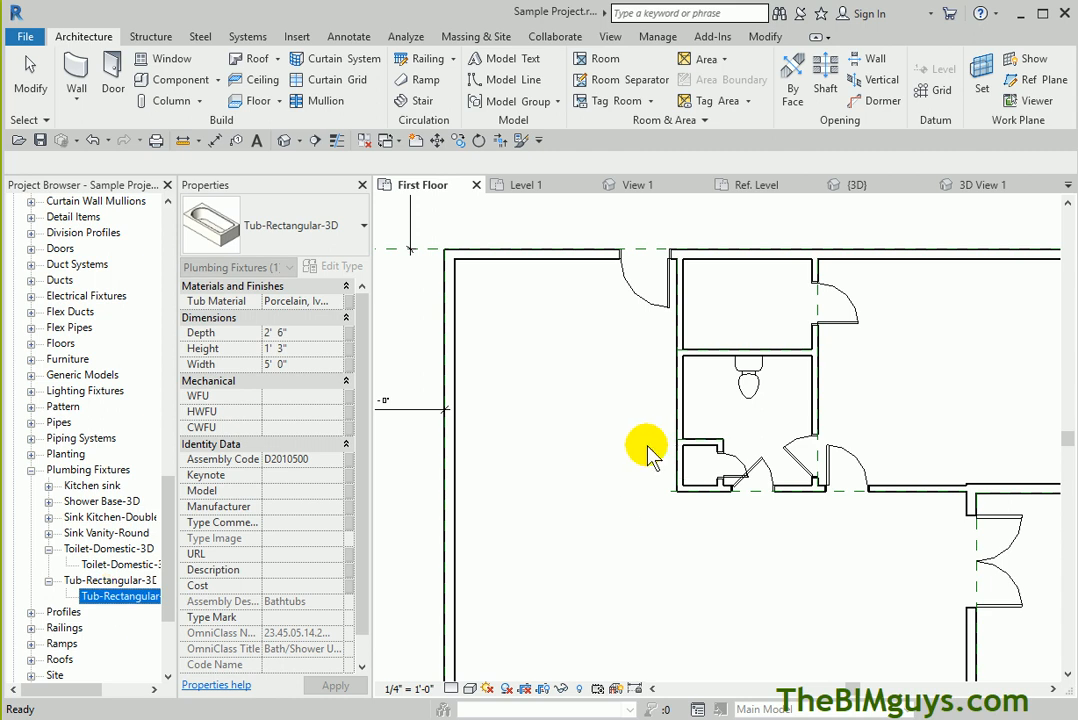
left_click_drag(660, 450, 648, 440)
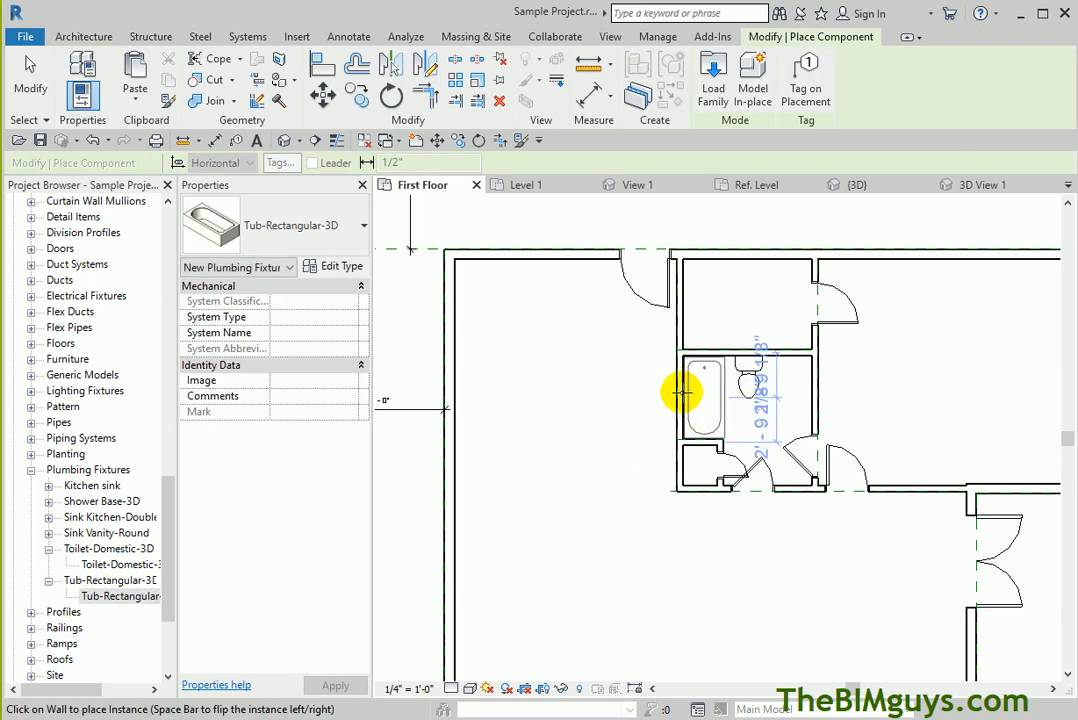
left_click(682, 392)
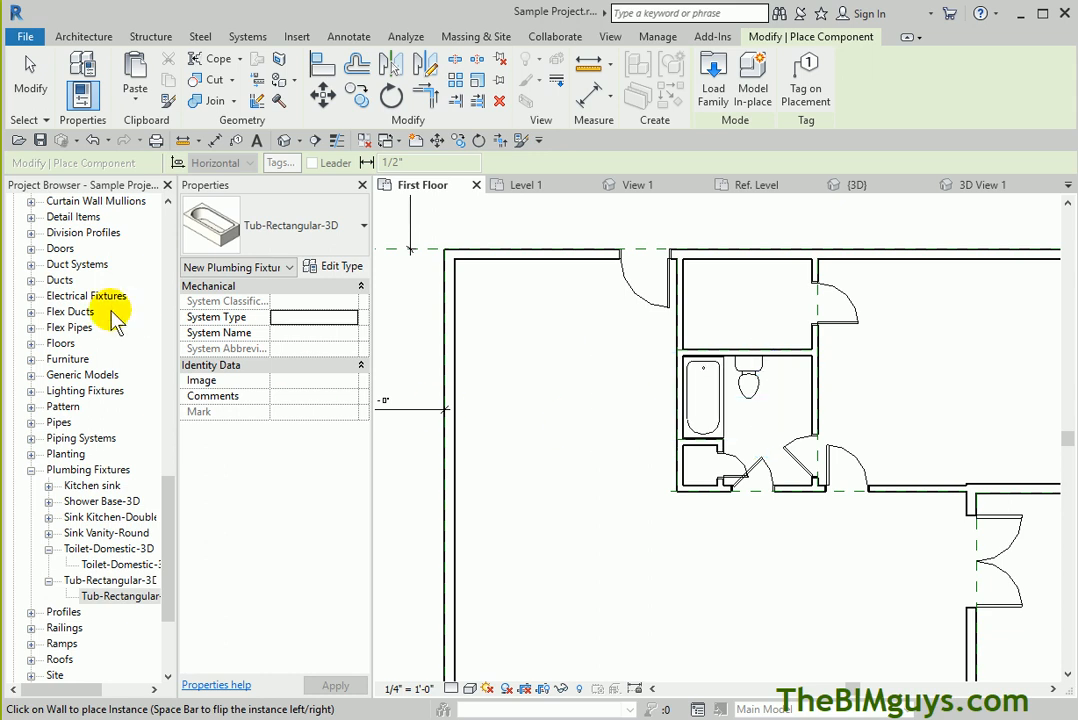
key("Escape")
Place a 36" Vanity Cabinet-Double Door Sink Unit against the bathroom's upper wall, in the corner with the right partition
left_click_drag(170, 481, 167, 378)
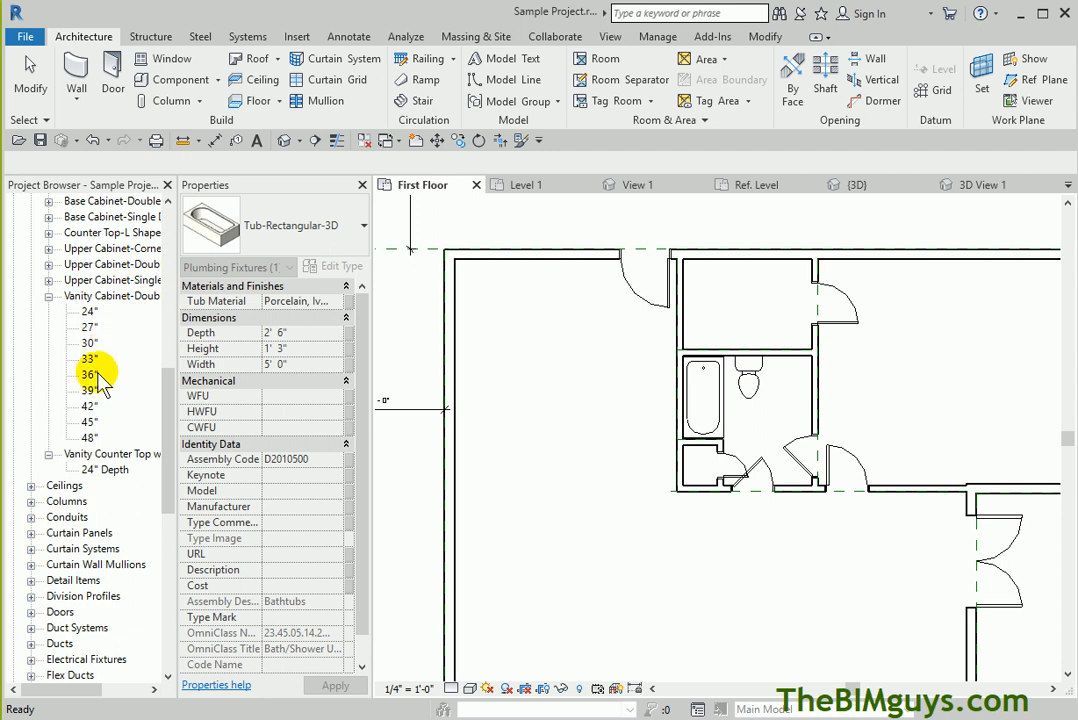
left_click(90, 375)
left_click_drag(745, 440, 738, 432)
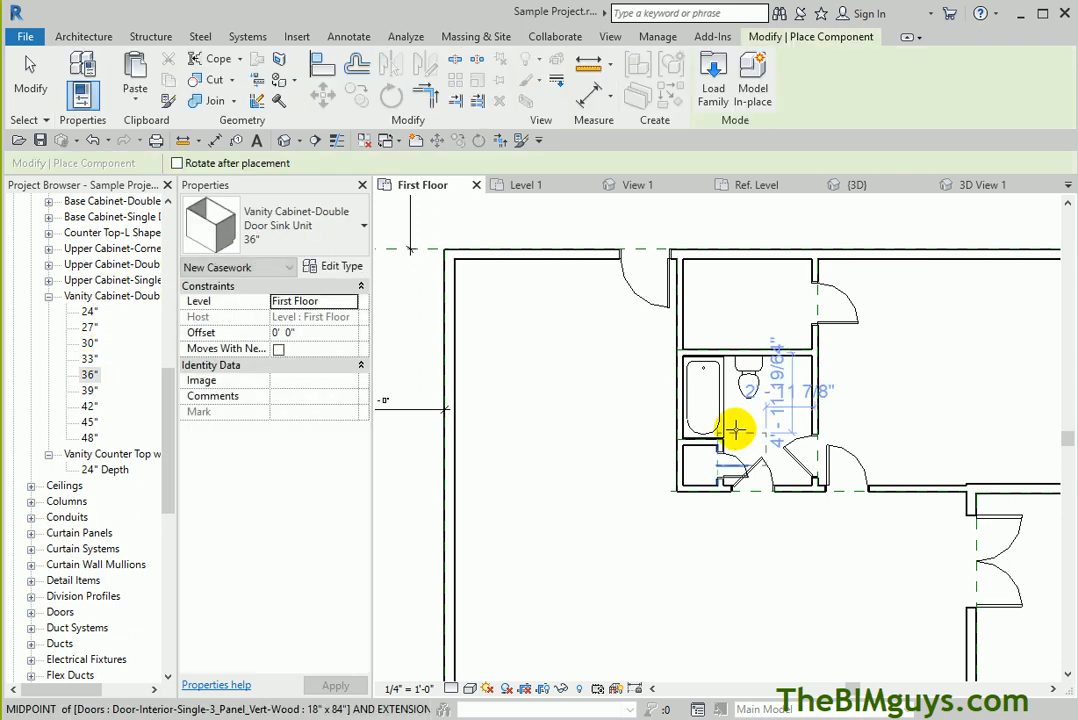
key("space")
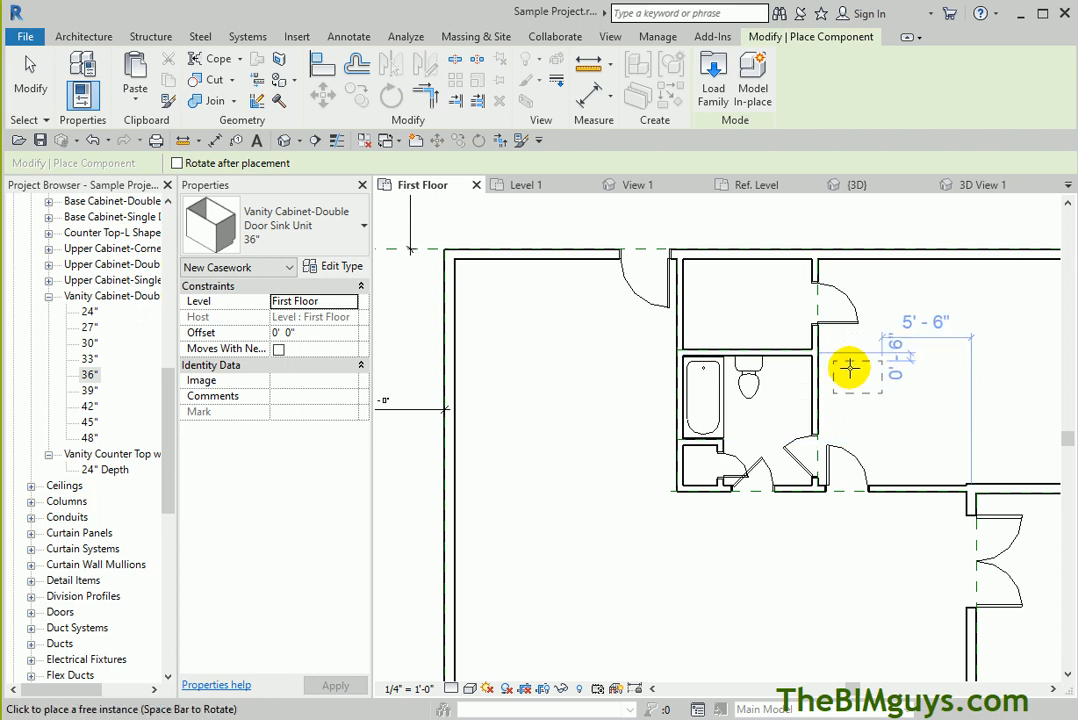
scroll(787, 380, "up", 3)
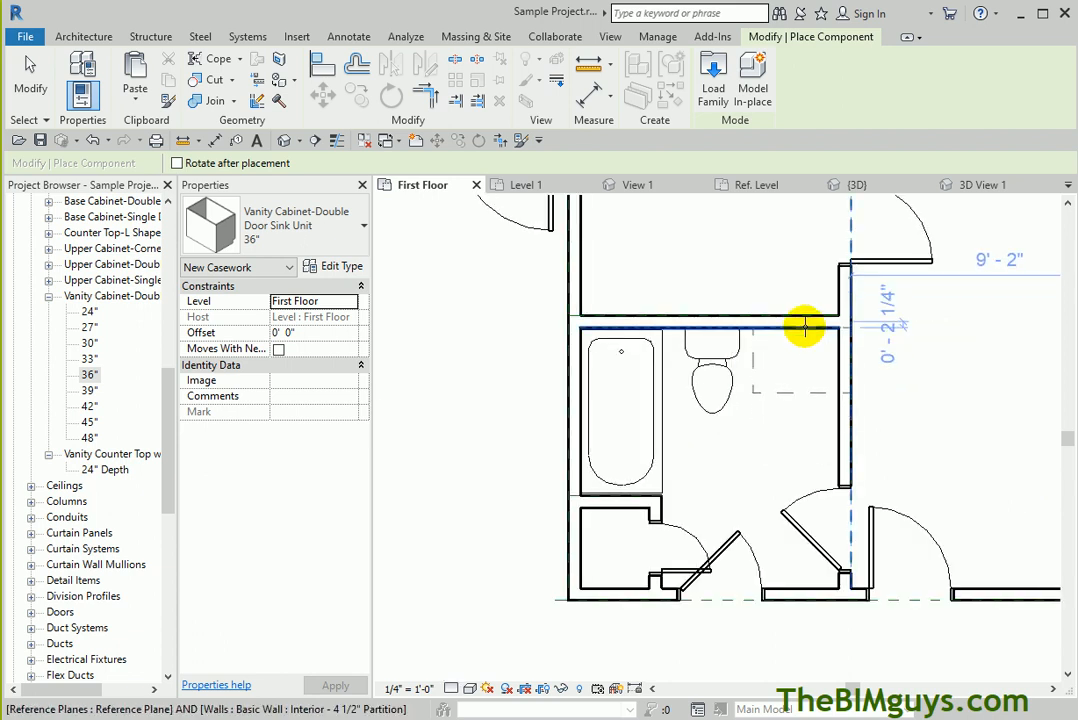
left_click(805, 327)
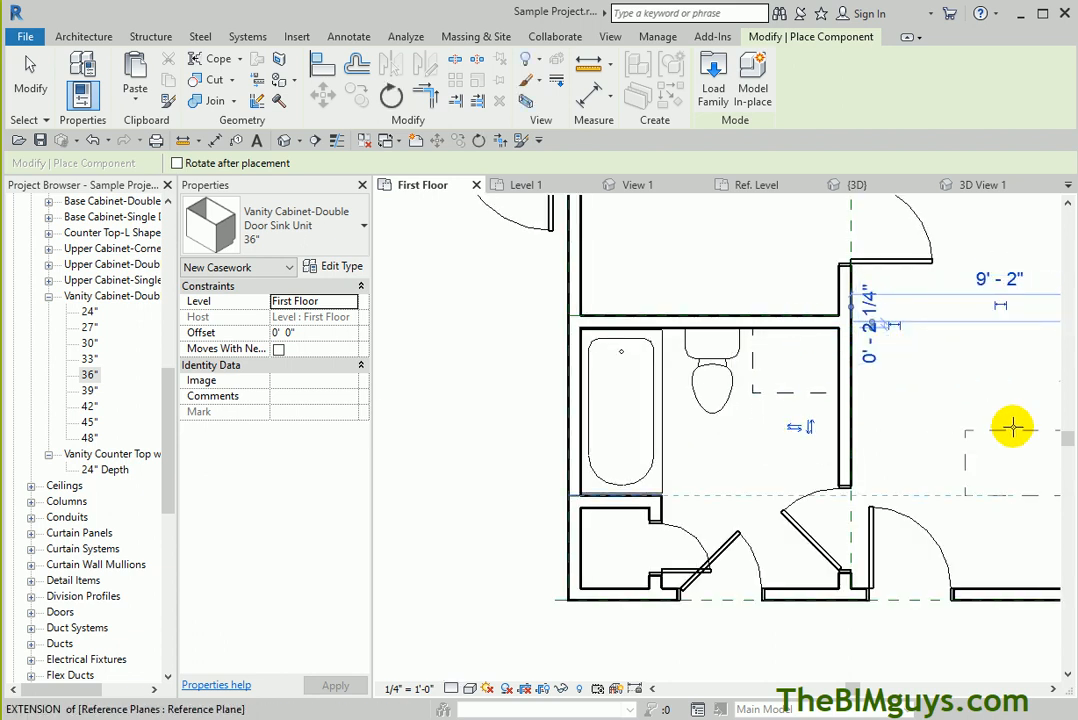
scroll(662, 513, "down", 4)
scroll(628, 541, "down", 2)
middle_click_drag(609, 551, 529, 419)
key("Escape")
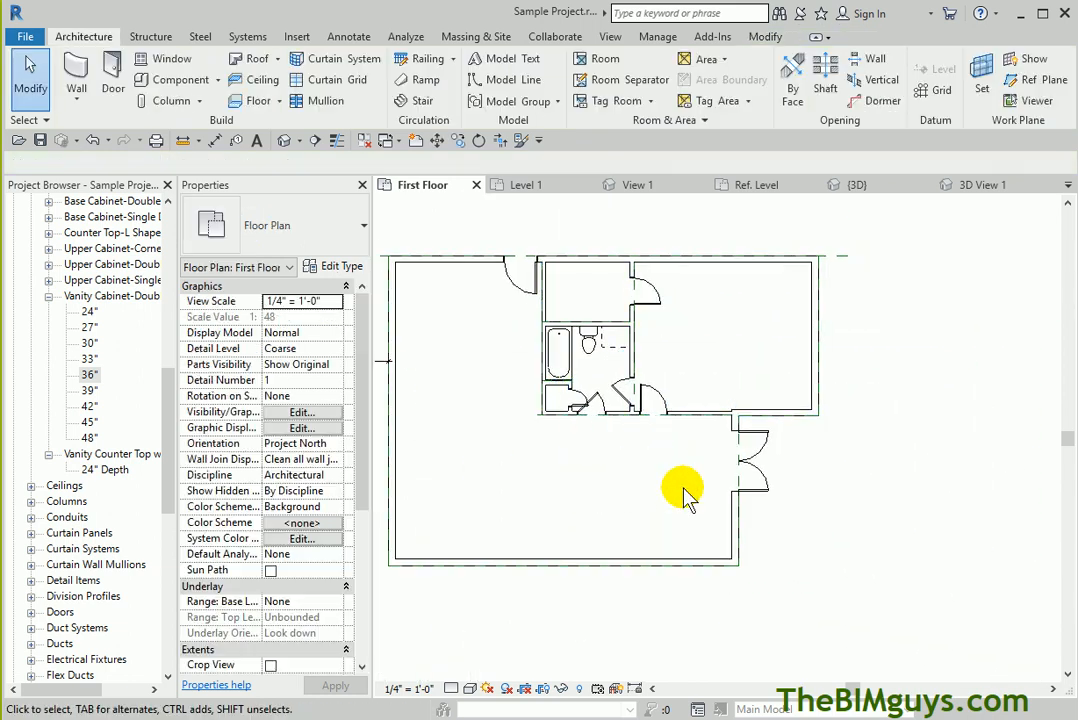
scroll(601, 344, "up", 5)
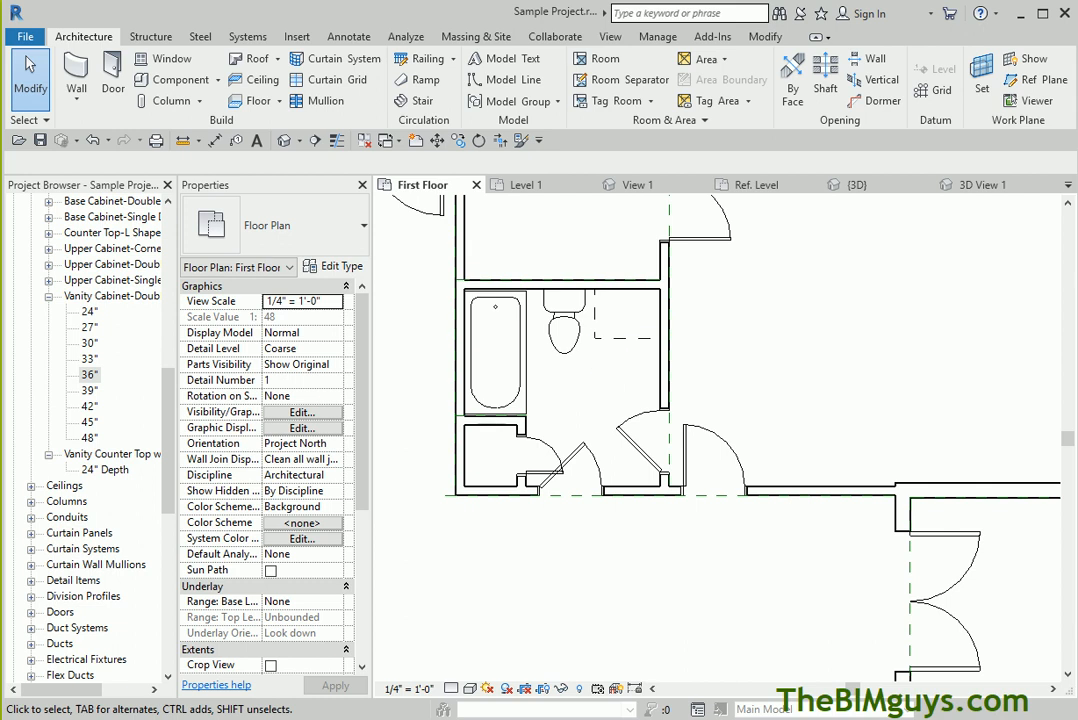
Place a 24" Depth Vanity Counter Top w Round Sink Hole over the vanity cabinet in the bathroom's corner
left_click(100, 470)
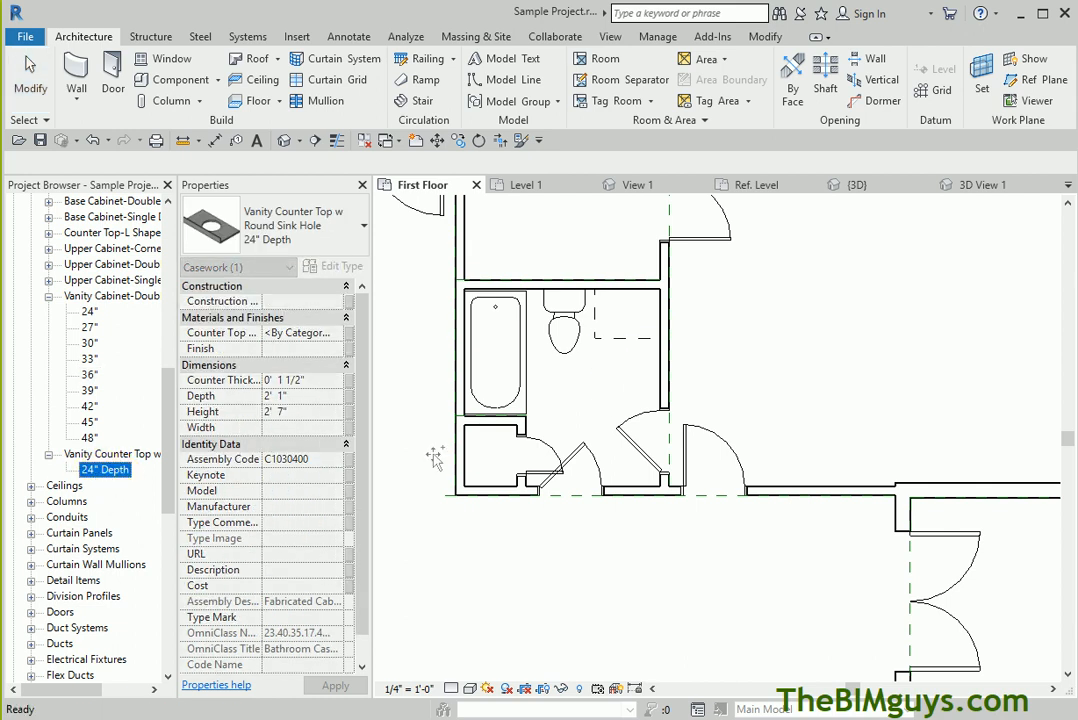
left_click_drag(593, 389, 592, 386)
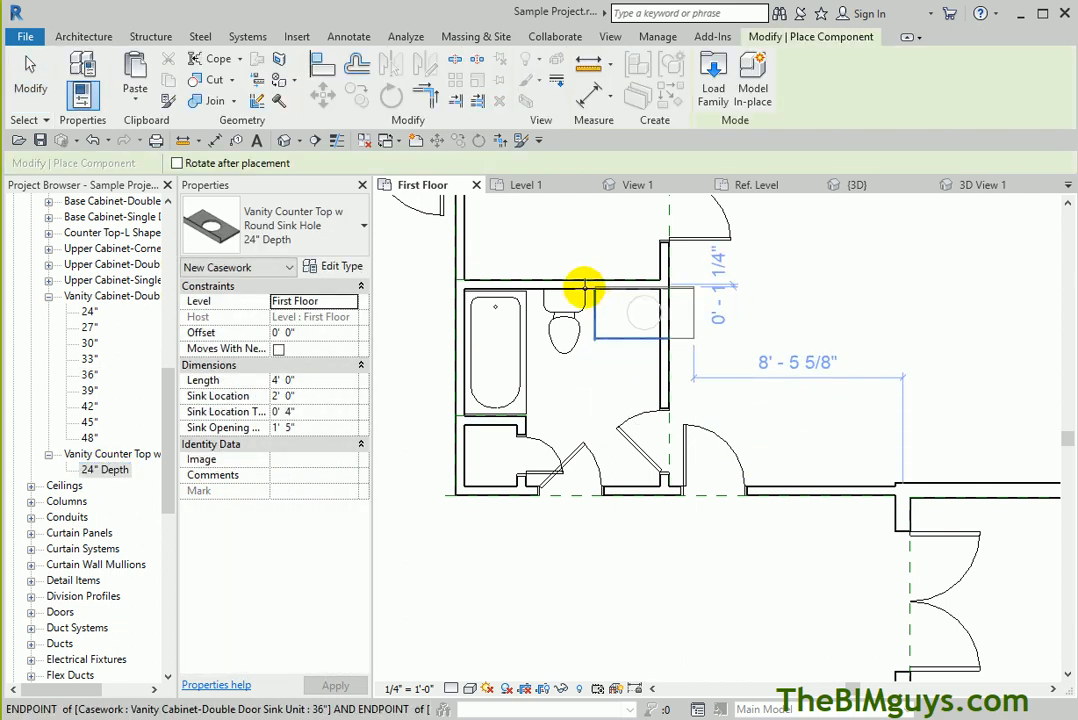
left_click(558, 290)
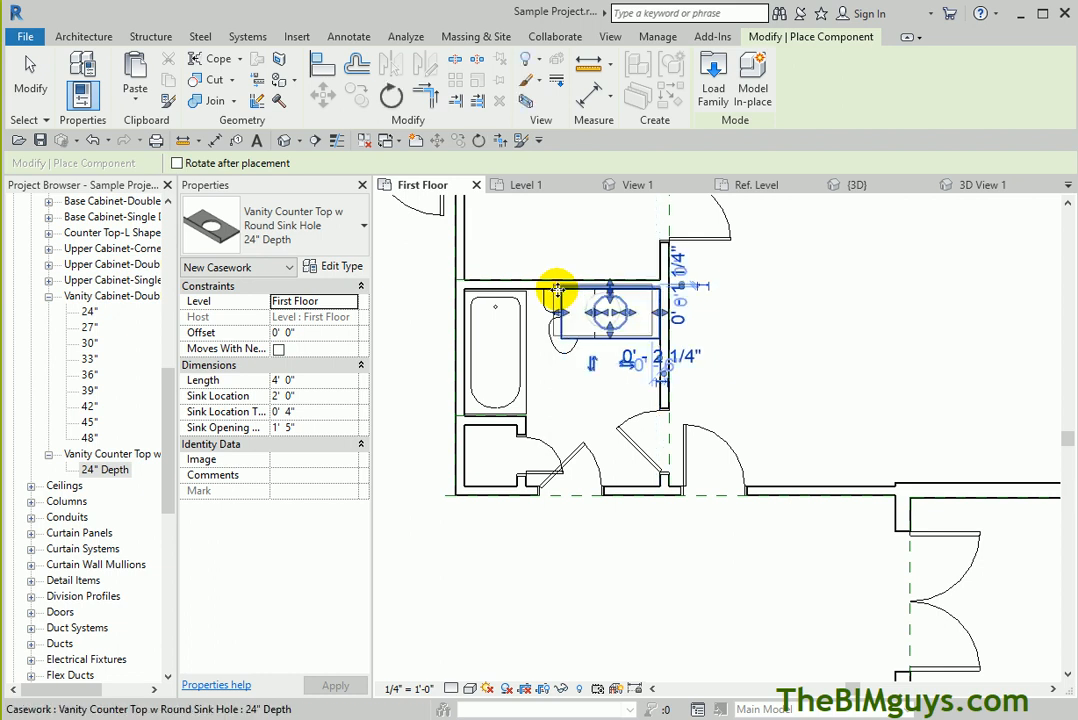
key("Escape")
key("Escape")
Shorten the vanity countertop at its toilet-side end to about 3'-0" and adjust the sink opening toward its middle
left_click(570, 322)
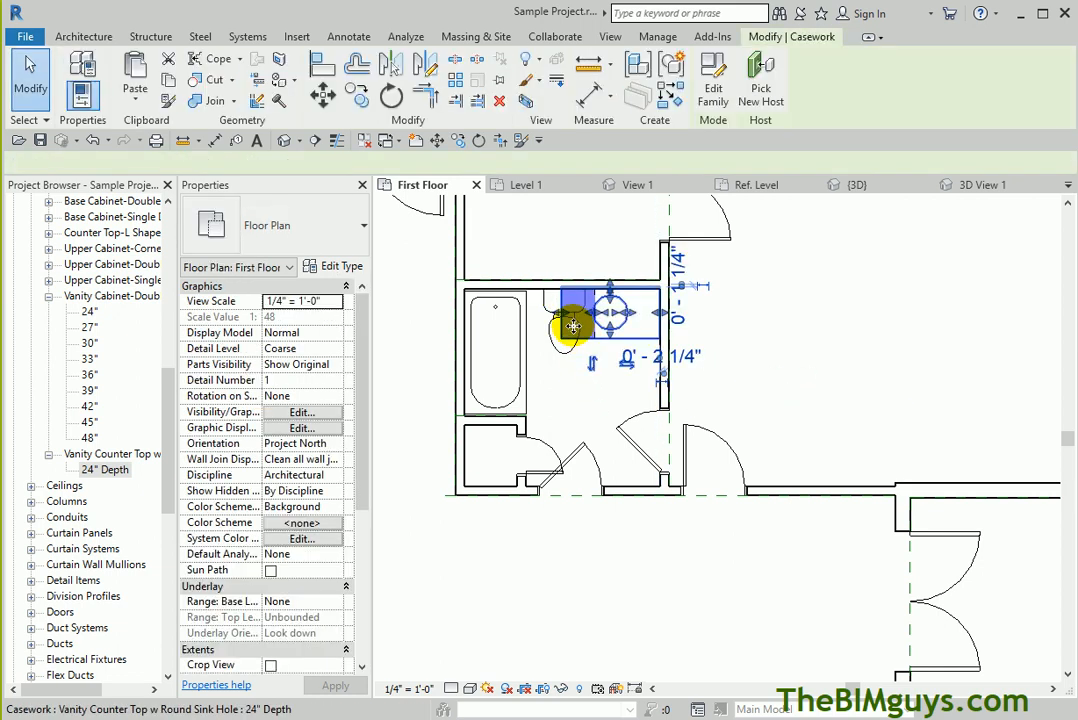
left_click_drag(563, 316, 585, 308)
scroll(577, 306, "up", 3)
left_click_drag(654, 322, 684, 307)
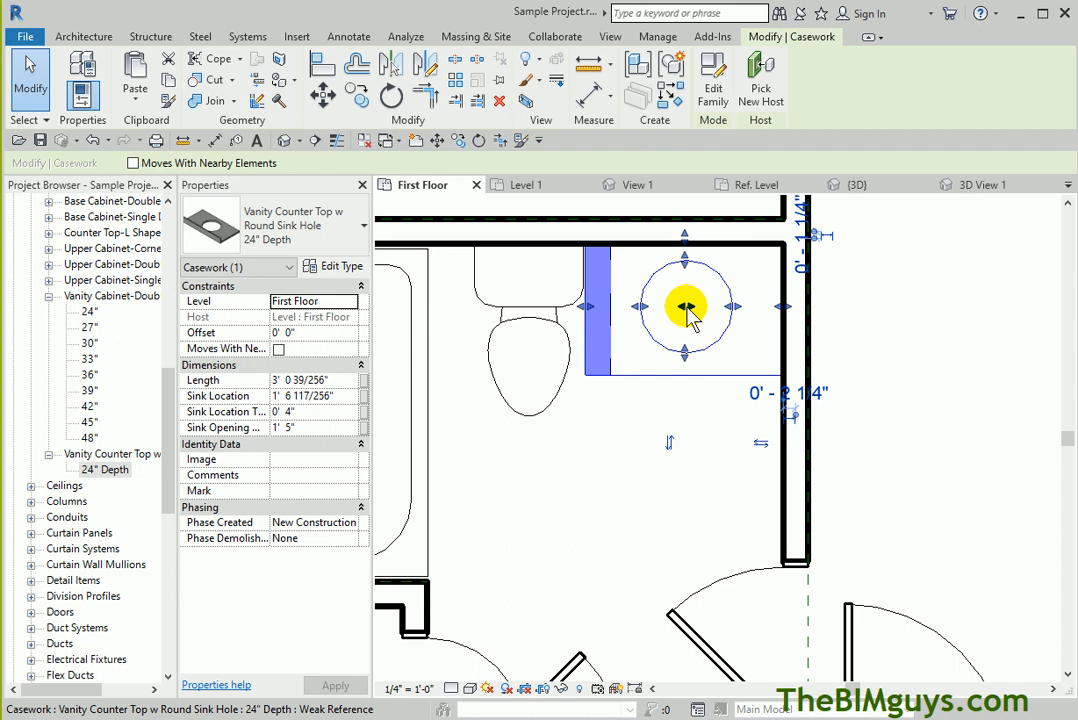
left_click(938, 337)
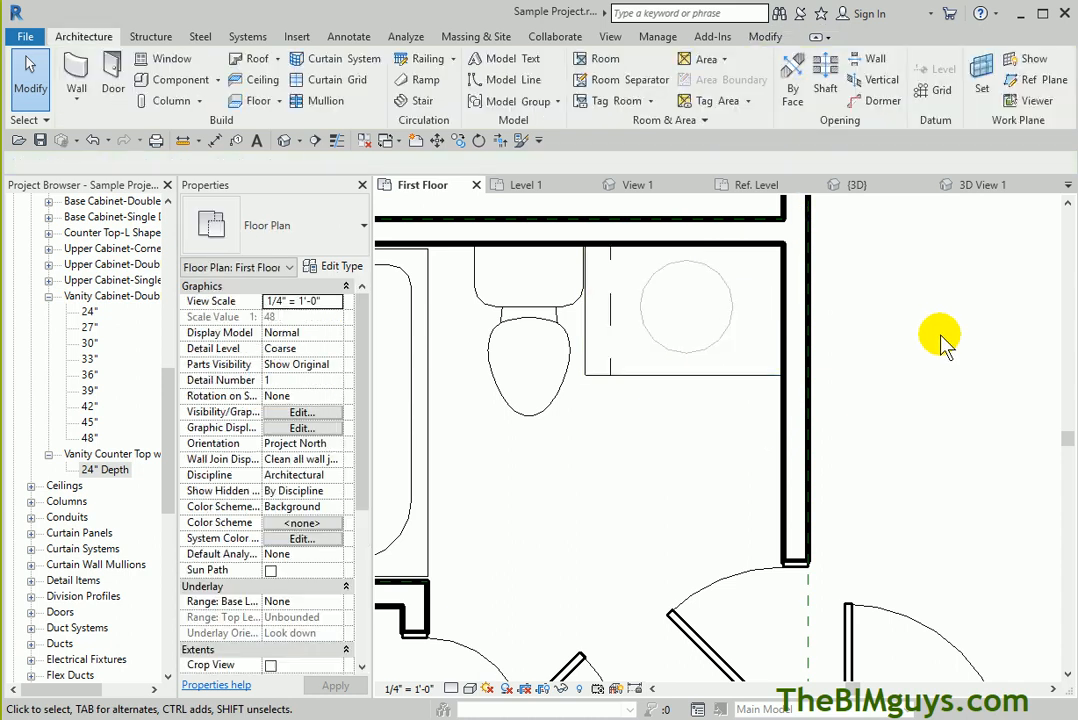
Pull the countertop's toilet-side end back flush with the side of the vanity cabinet
left_click(615, 355)
left_click(640, 415)
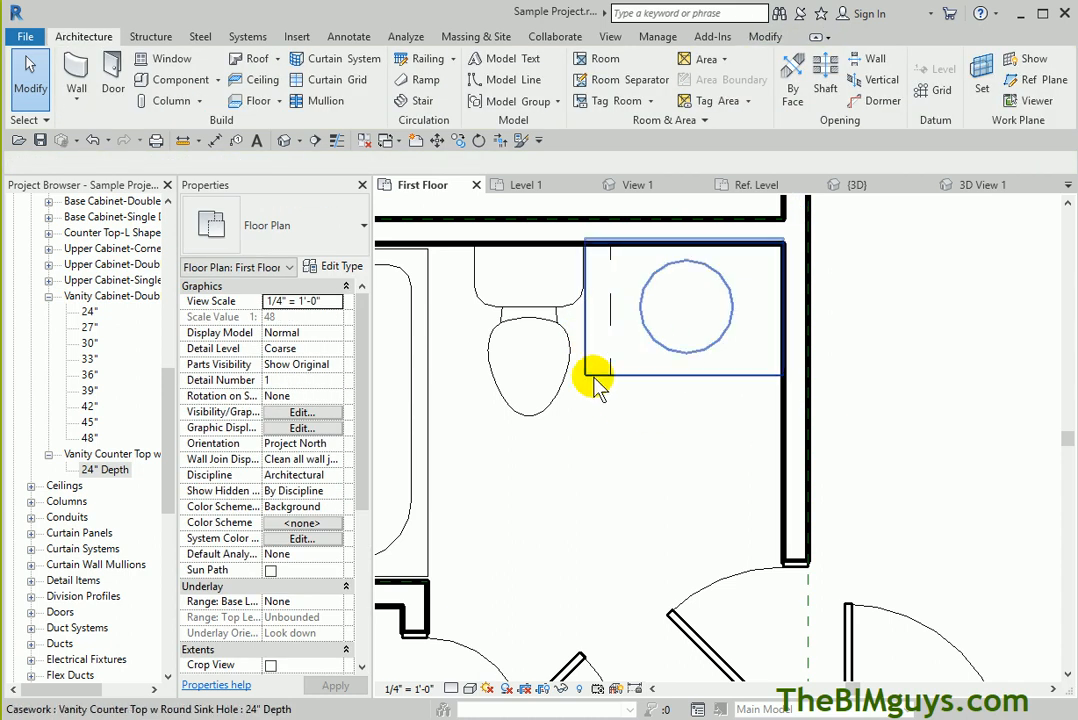
left_click(594, 376)
left_click_drag(585, 308, 611, 305)
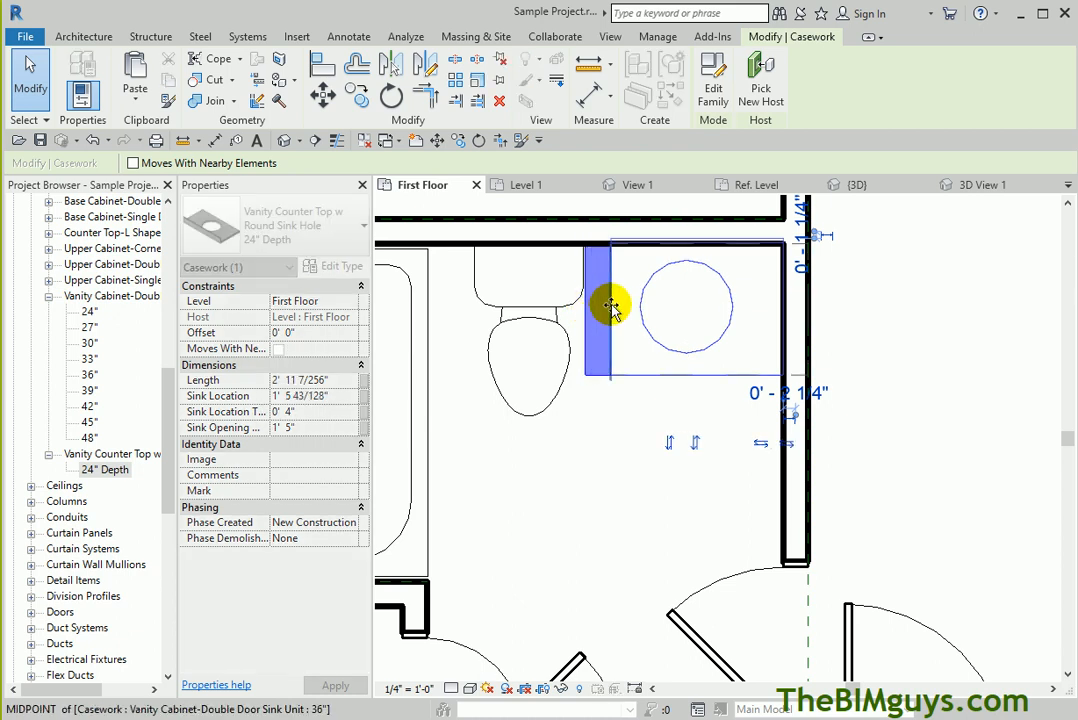
left_click(633, 474)
Open the default 3D view and examine the bathroom's tub, toilet and vanity from above
scroll(633, 476, "down", 4)
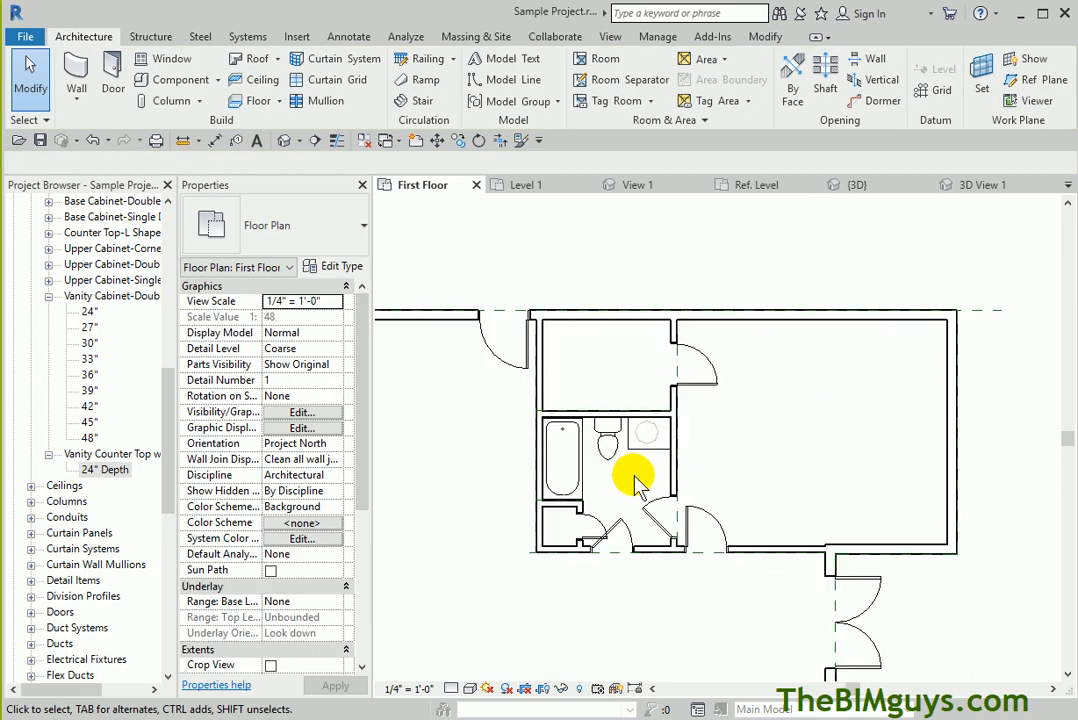
left_click(286, 141)
scroll(703, 344, "up", 5)
middle_click_drag(724, 346, 534, 488, "shift")
middle_click_drag(659, 469, 648, 430, "shift")
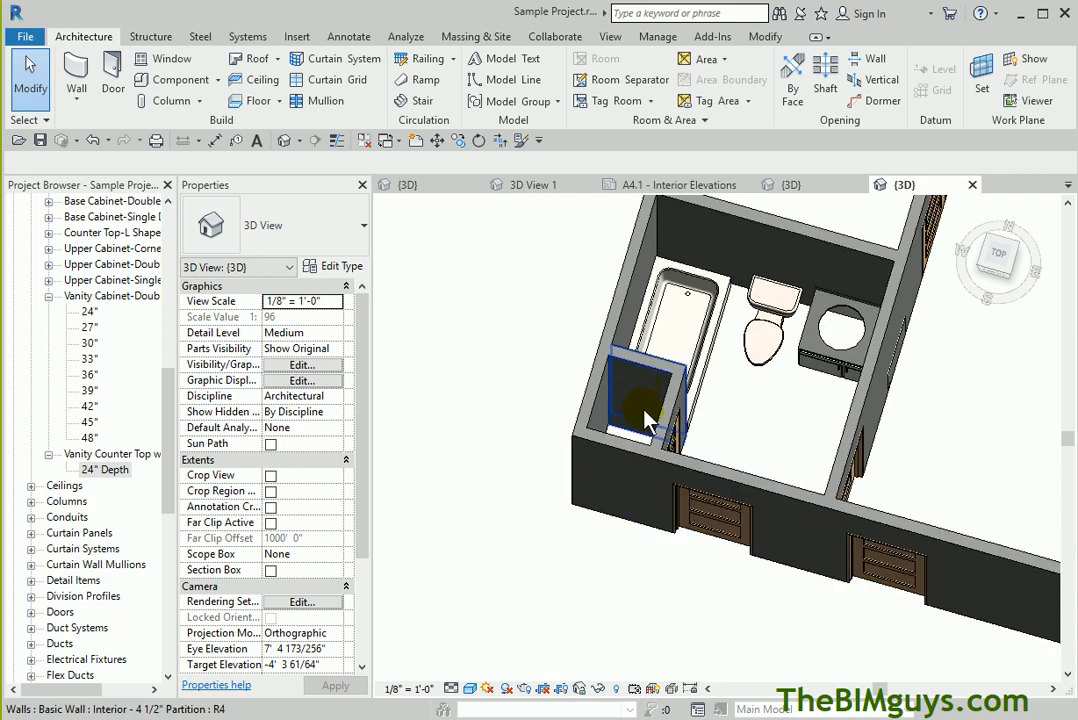
scroll(648, 430, "down", 3)
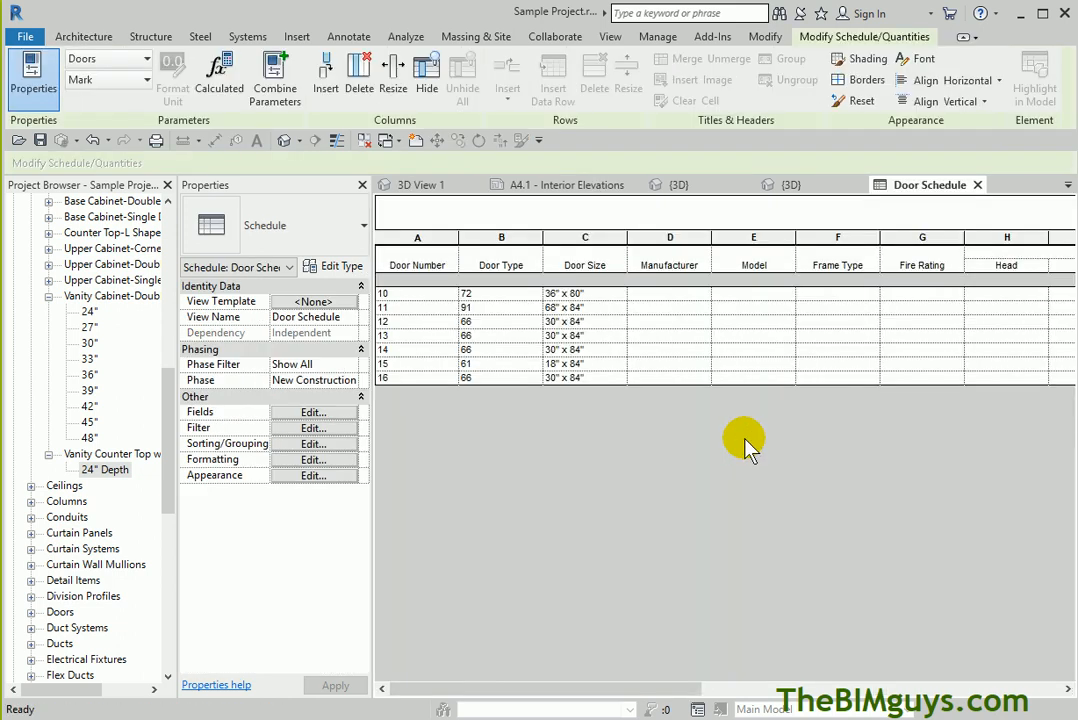
Return to the First Floor plan and inspect the placement of the vanity countertop and the toilet
left_click_drag(164, 366, 164, 205)
double_click(86, 233)
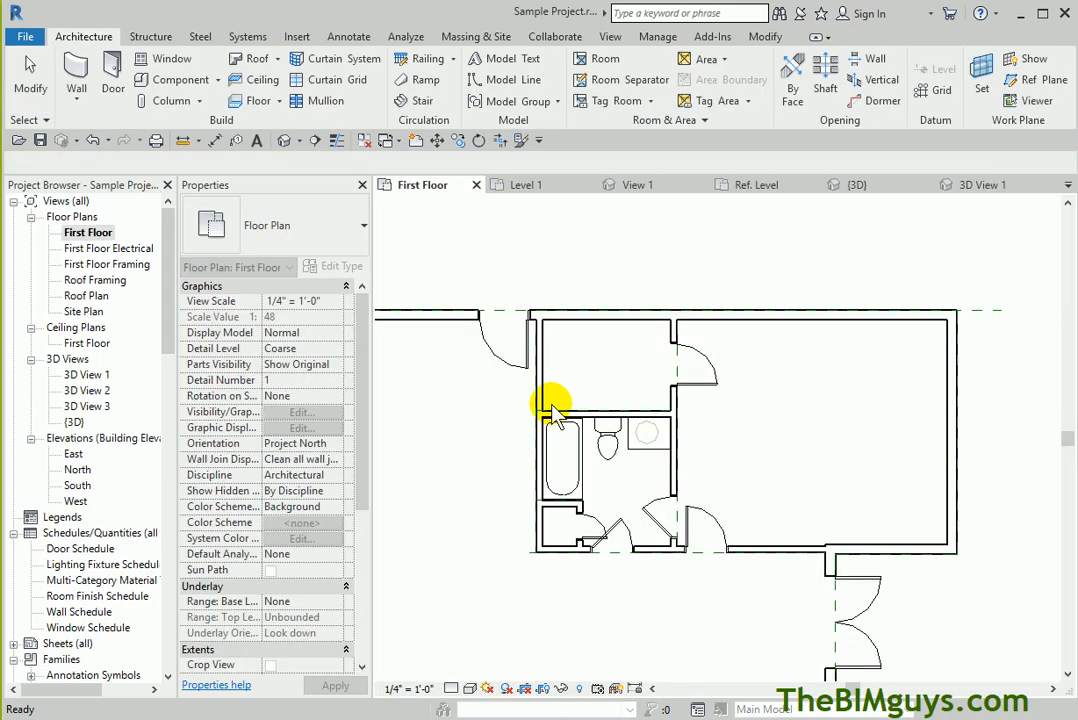
scroll(733, 490, "up", 2)
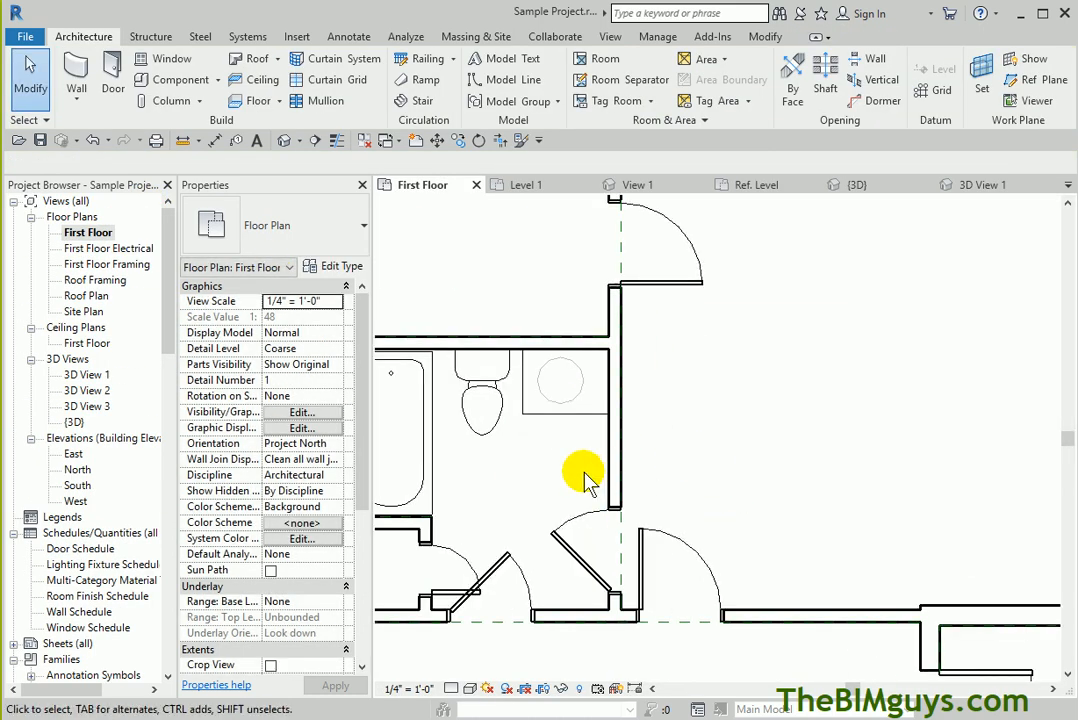
left_click(535, 410)
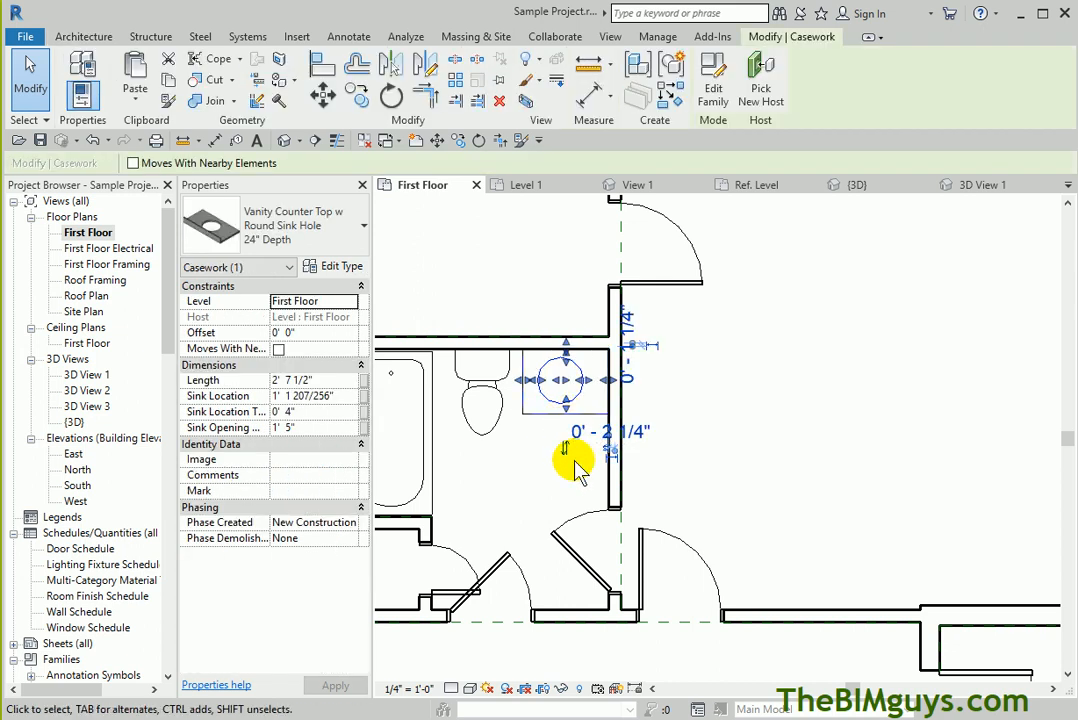
left_click(775, 441)
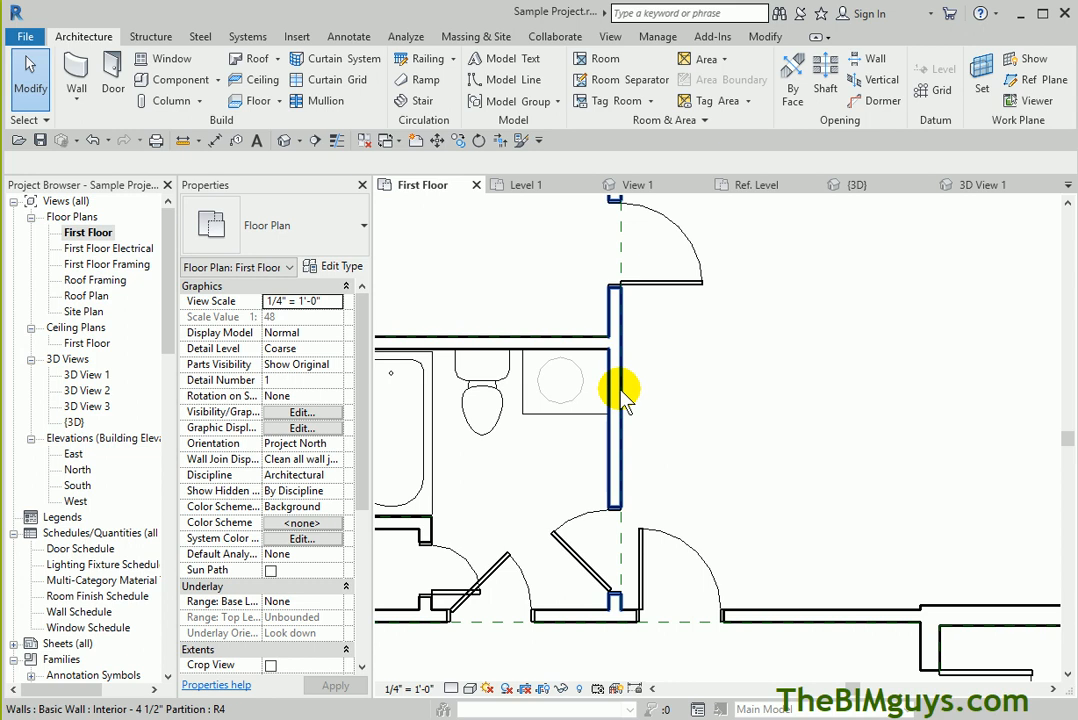
scroll(545, 455, "down", 2)
middle_click_drag(549, 457, 703, 477)
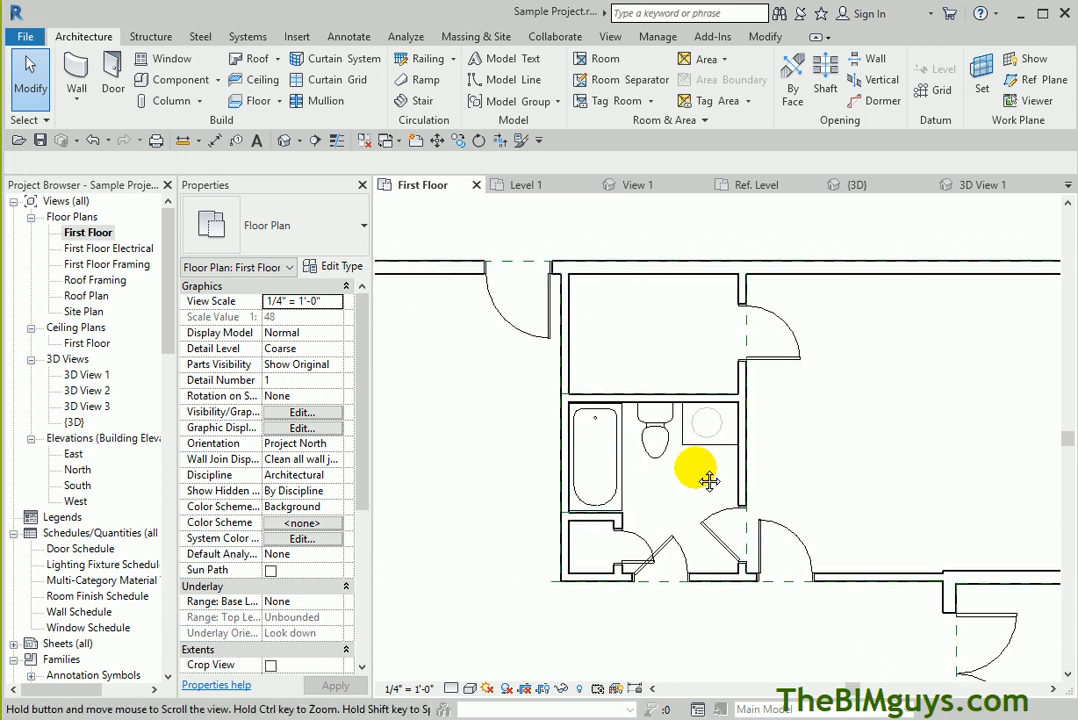
left_click(660, 470)
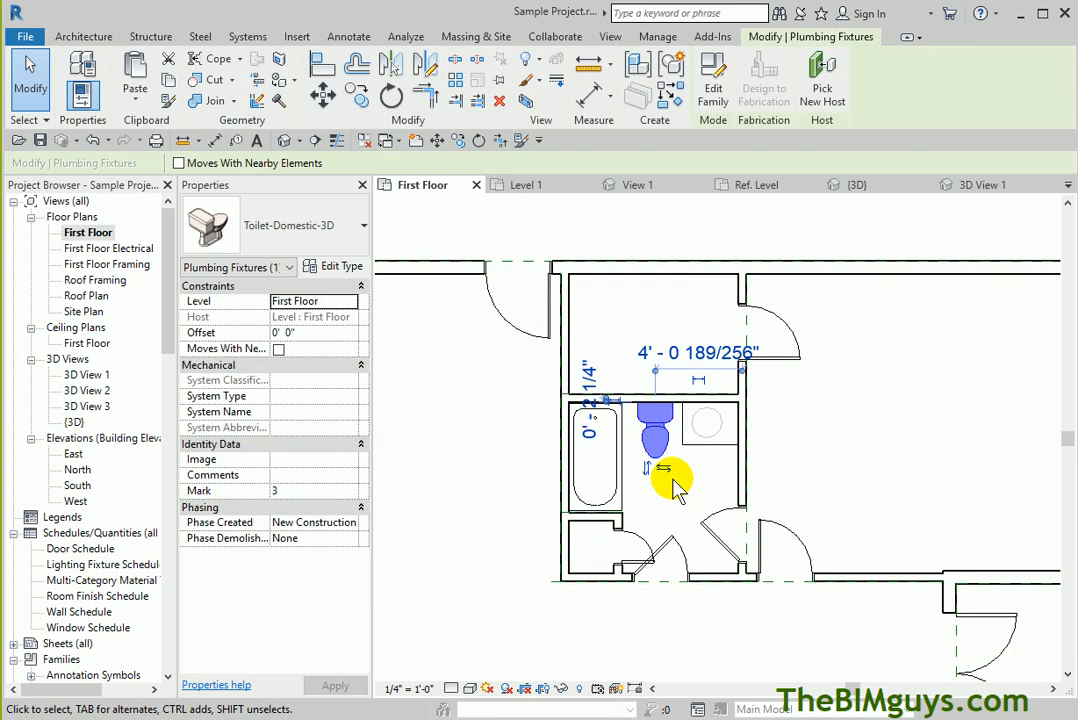
left_click(953, 449)
Place a 9 x 6 Window_Double-Hung-3-Wide-Traditional_Kolbe in the lower exterior wall, 7'-6" from the building's left corner
scroll(953, 449, "down", 2)
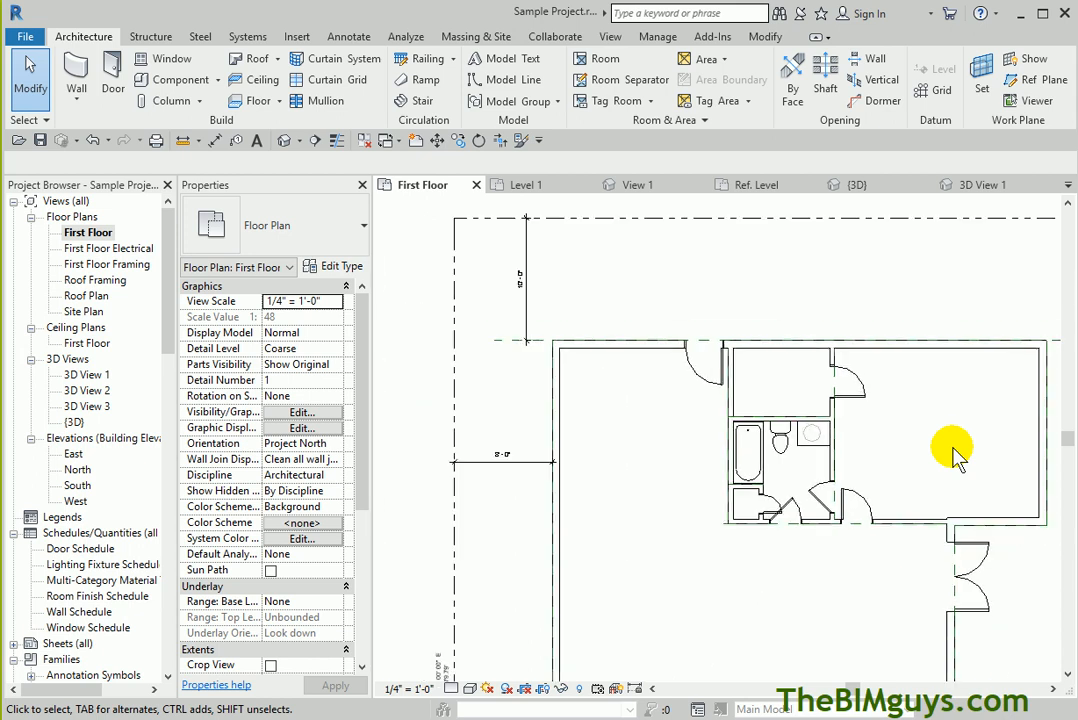
scroll(953, 449, "down", 1)
scroll(953, 449, "down", 1)
scroll(744, 518, "down", 3)
middle_click_drag(748, 522, 700, 425)
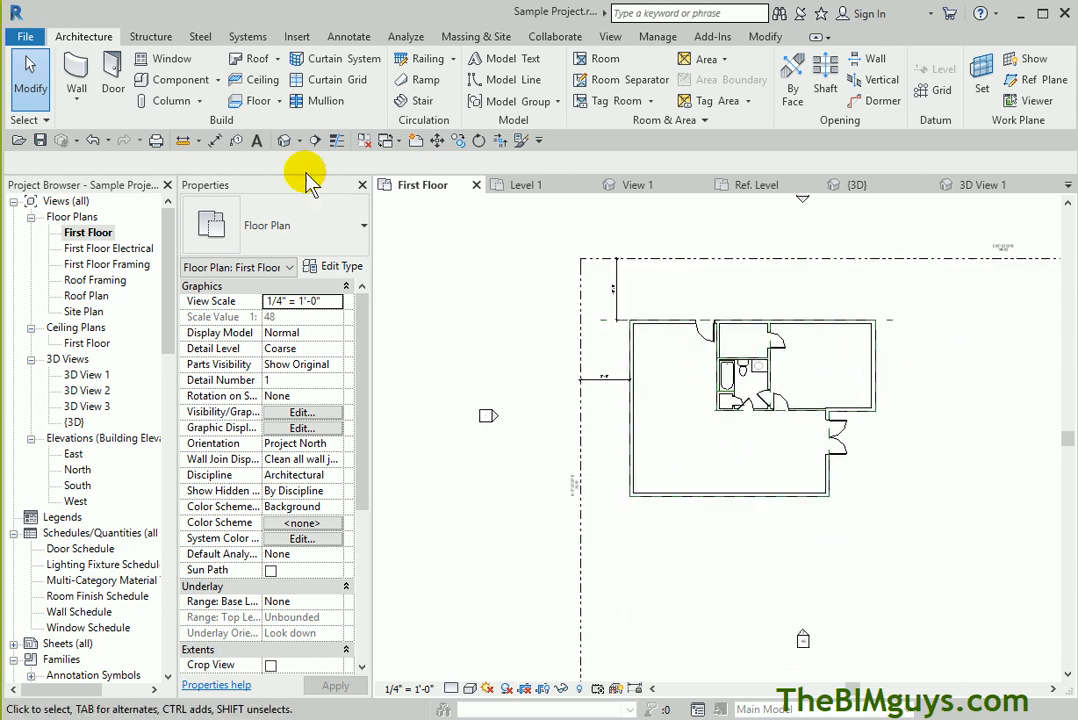
left_click(163, 62)
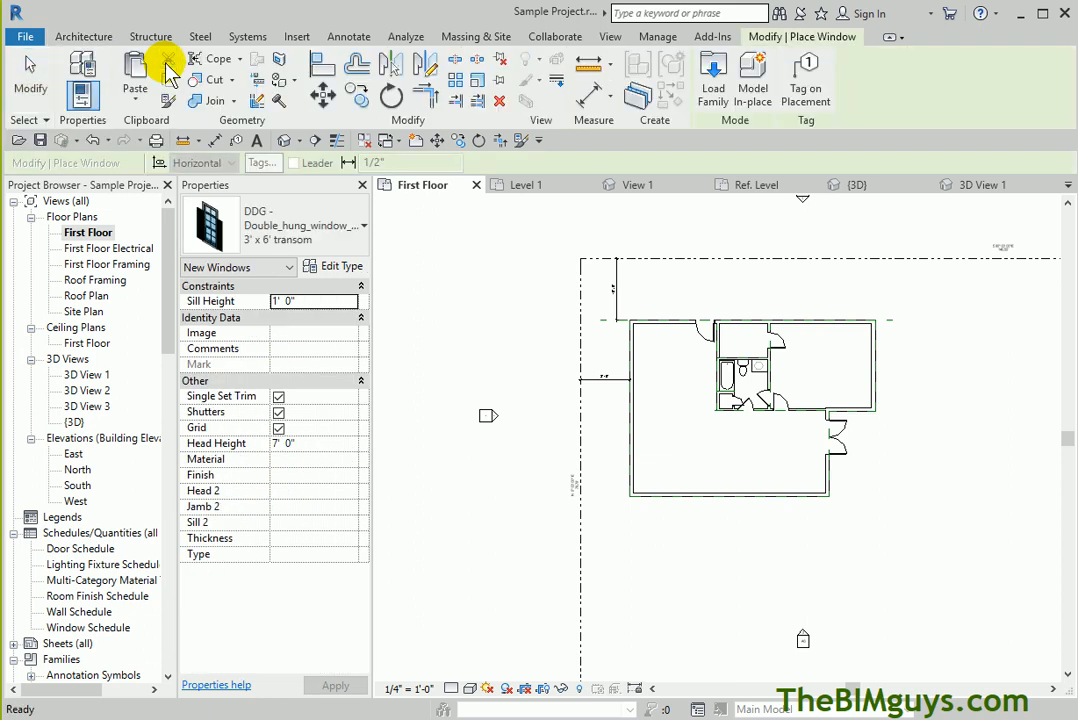
left_click(313, 230)
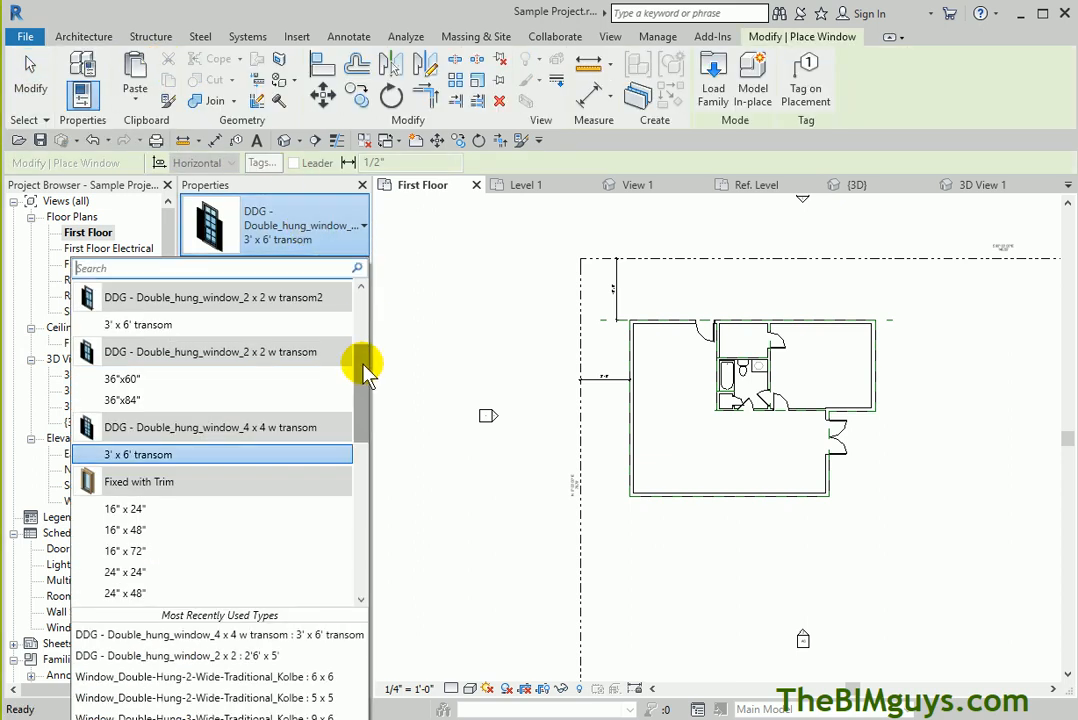
scroll(367, 390, "down", 3)
left_click_drag(381, 472, 390, 556)
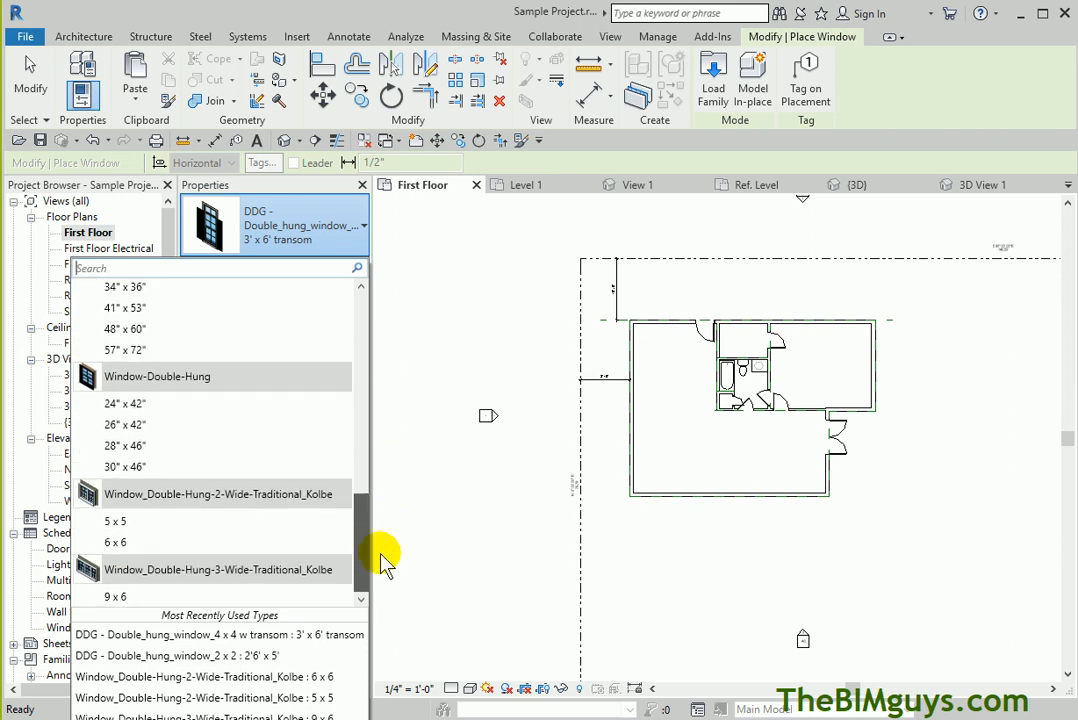
left_click(120, 597)
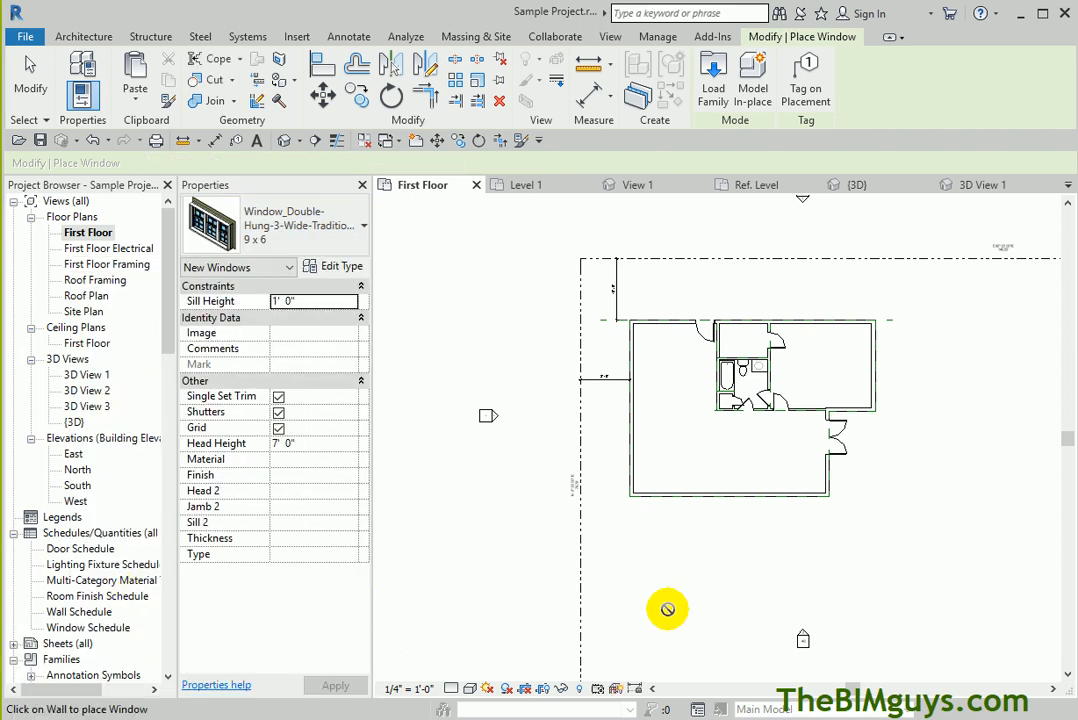
left_click(677, 497)
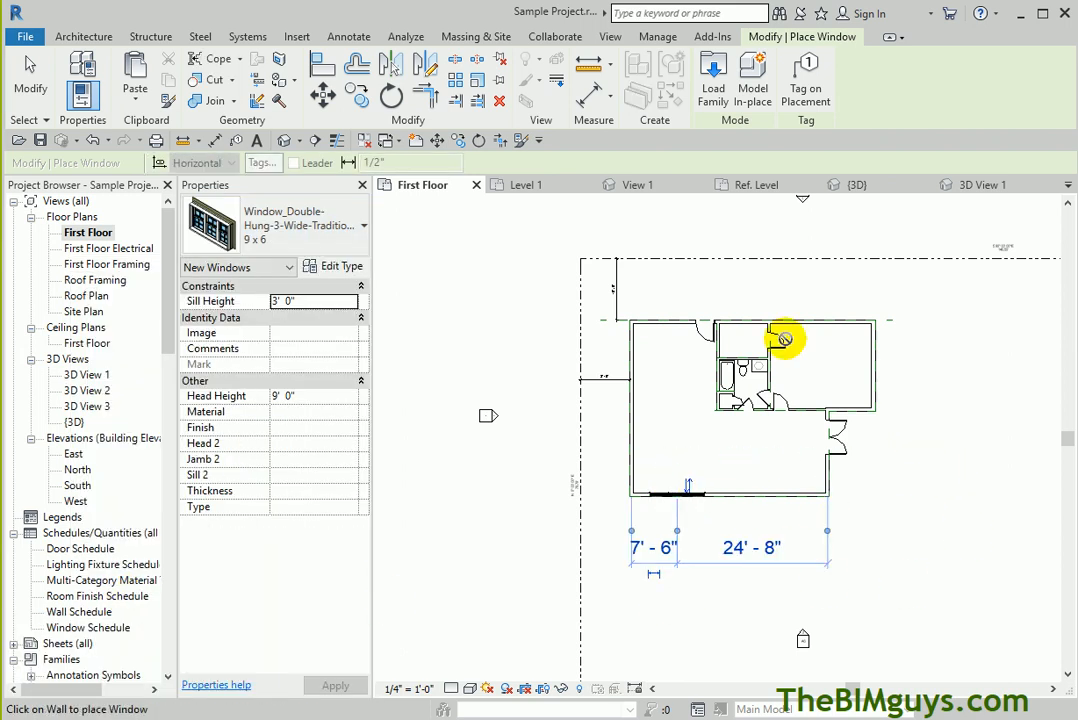
Place two 3' x 6' transom DDG - Double_hung_window_2 x 2 w transom2 windows about 9' apart in the upper-right room's right exterior wall
left_click(310, 230)
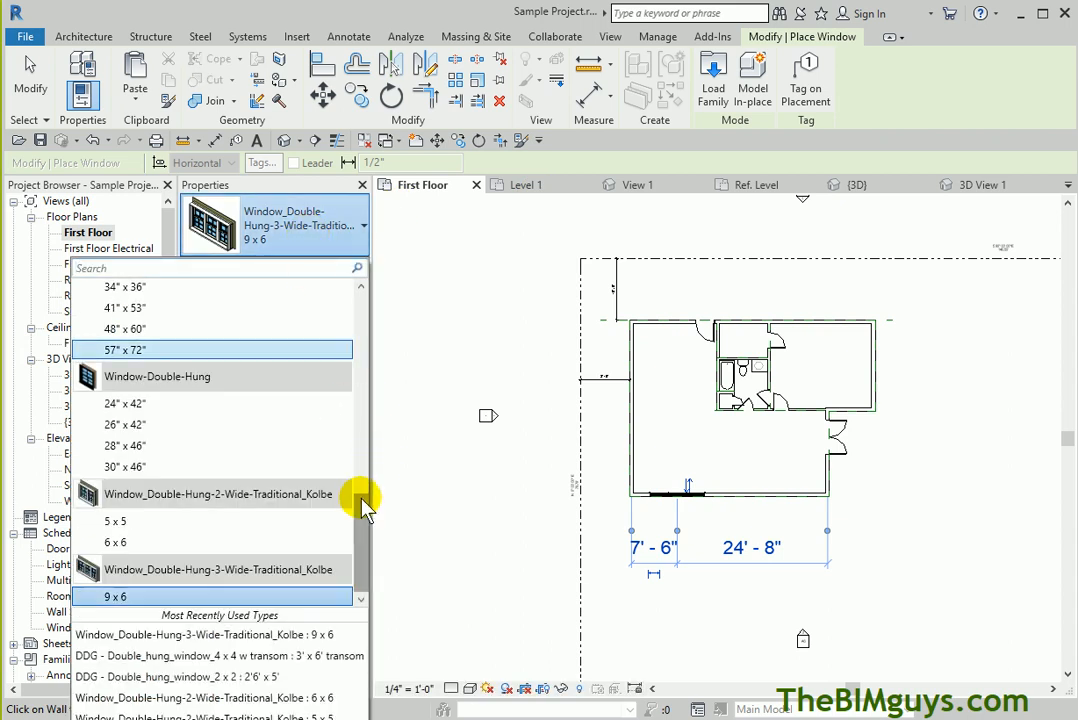
left_click_drag(363, 510, 397, 313)
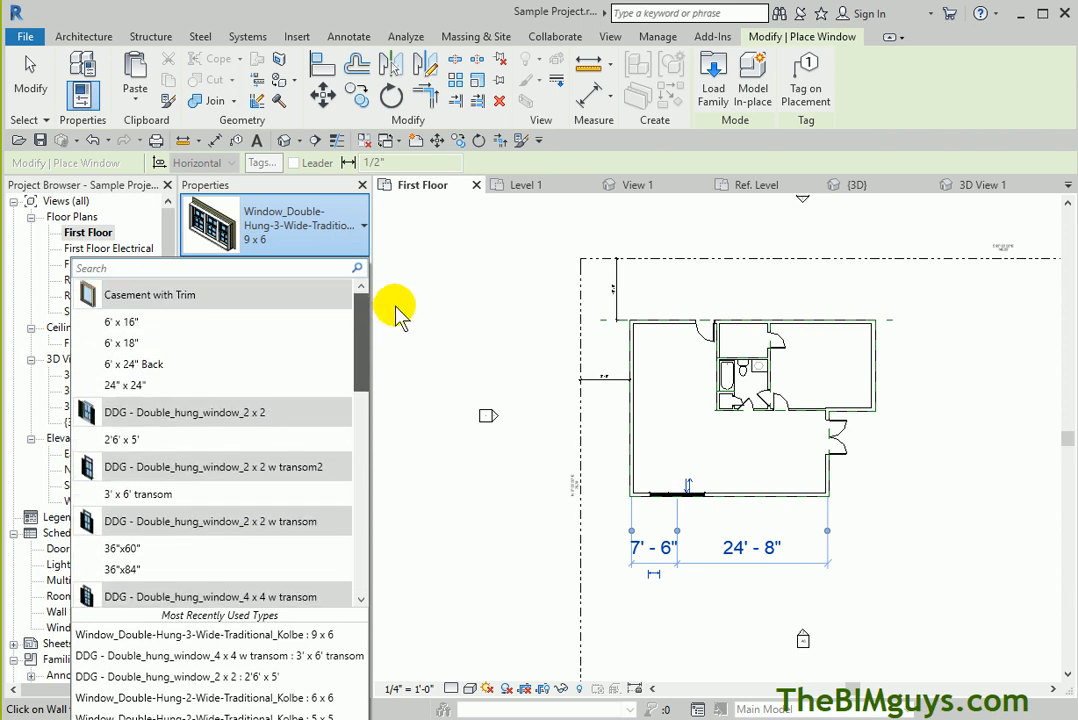
left_click(150, 495)
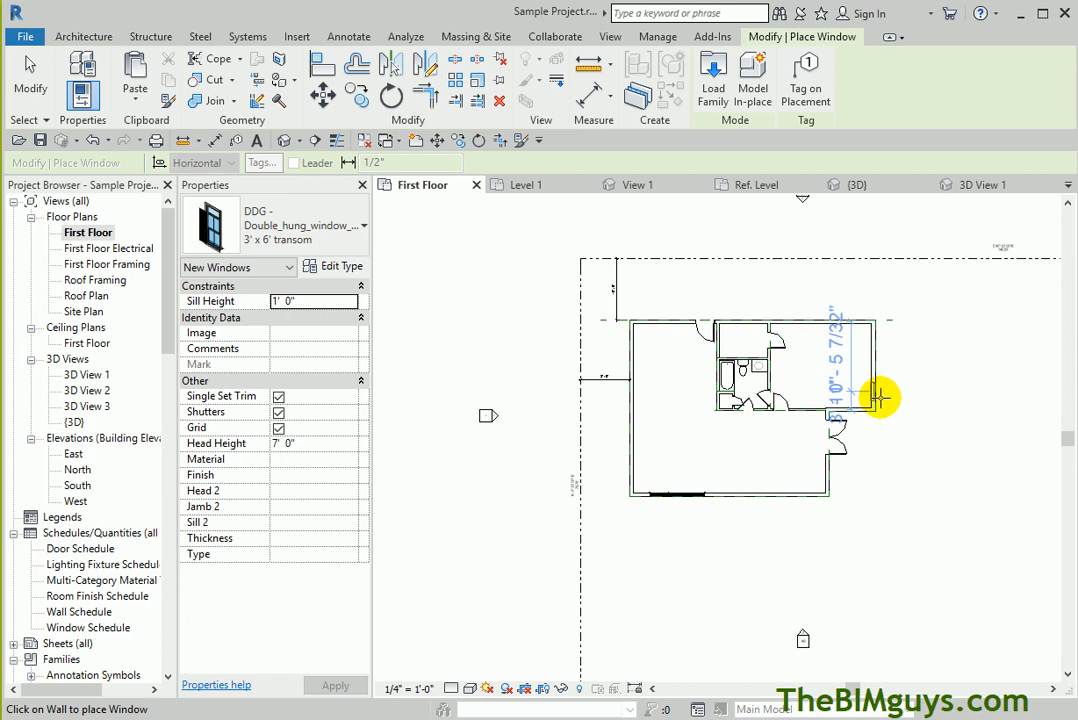
left_click(878, 341)
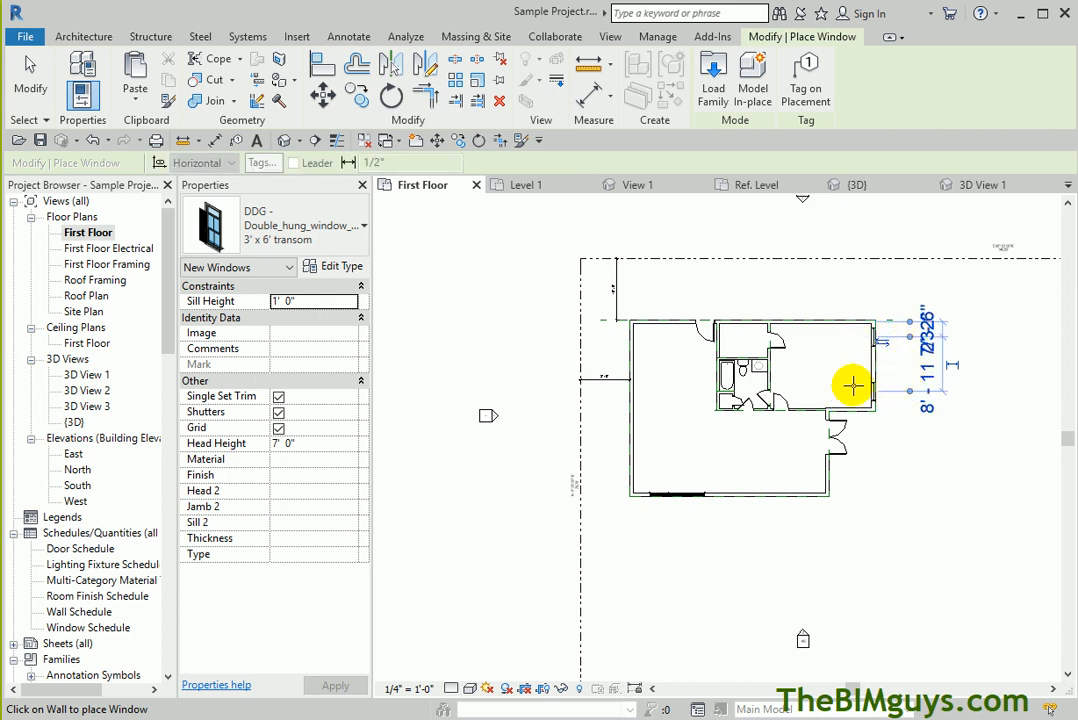
scroll(850, 360, "up", 5)
key("Escape")
key("Escape")
scroll(840, 370, "down", 3)
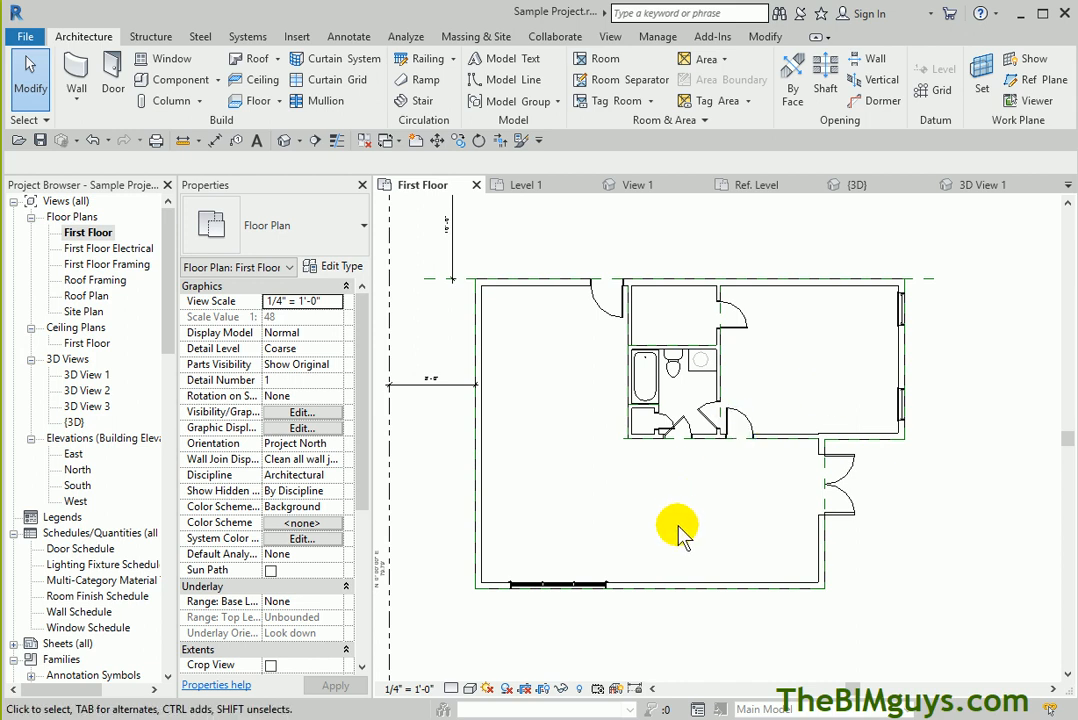
Add an aligned dimension above the building across its full width, between the left and right exterior walls
left_click(214, 140)
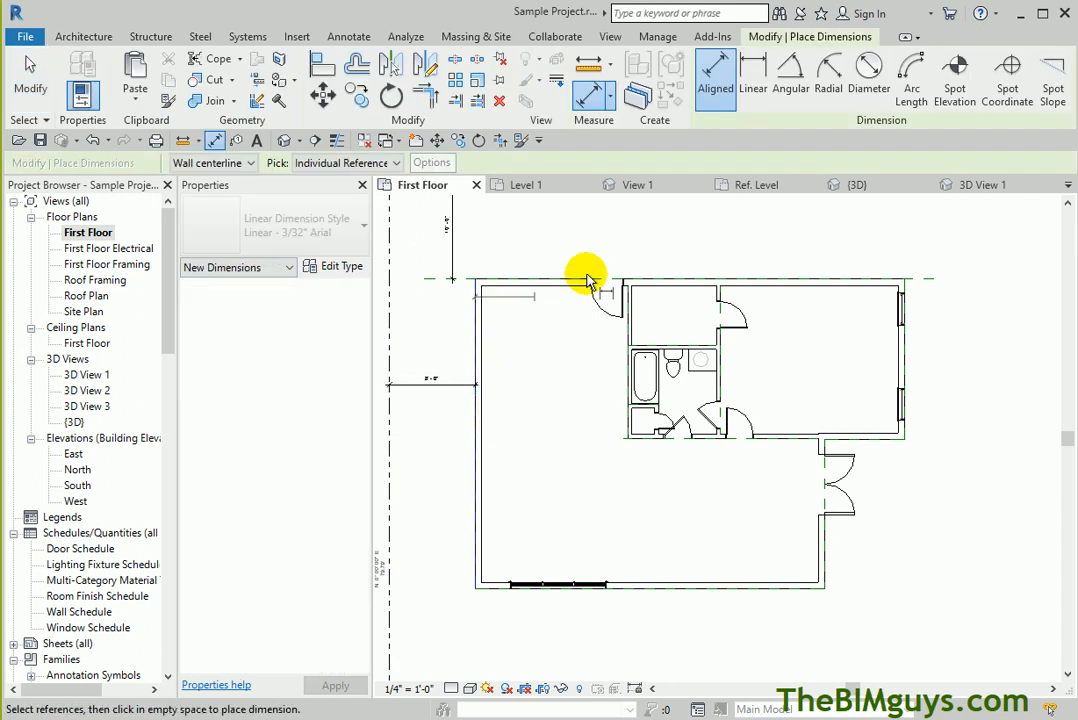
left_click(476, 338)
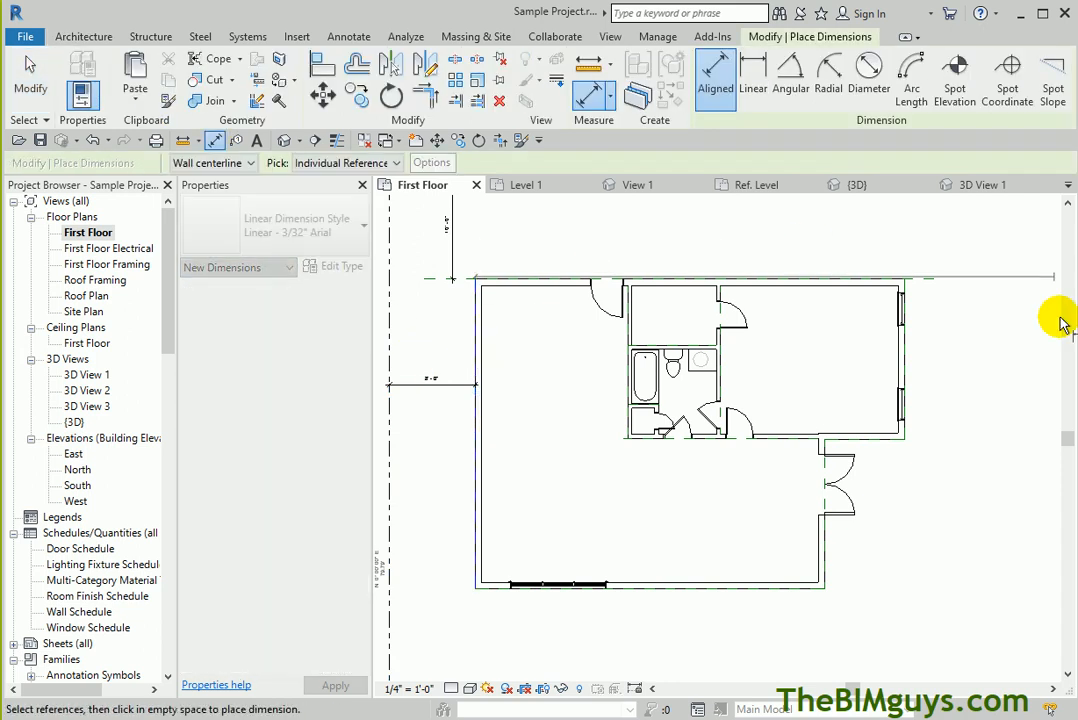
left_click(910, 348)
left_click(729, 248)
scroll(680, 262, "up", 3)
scroll(683, 261, "up", 2)
scroll(688, 258, "down", 5)
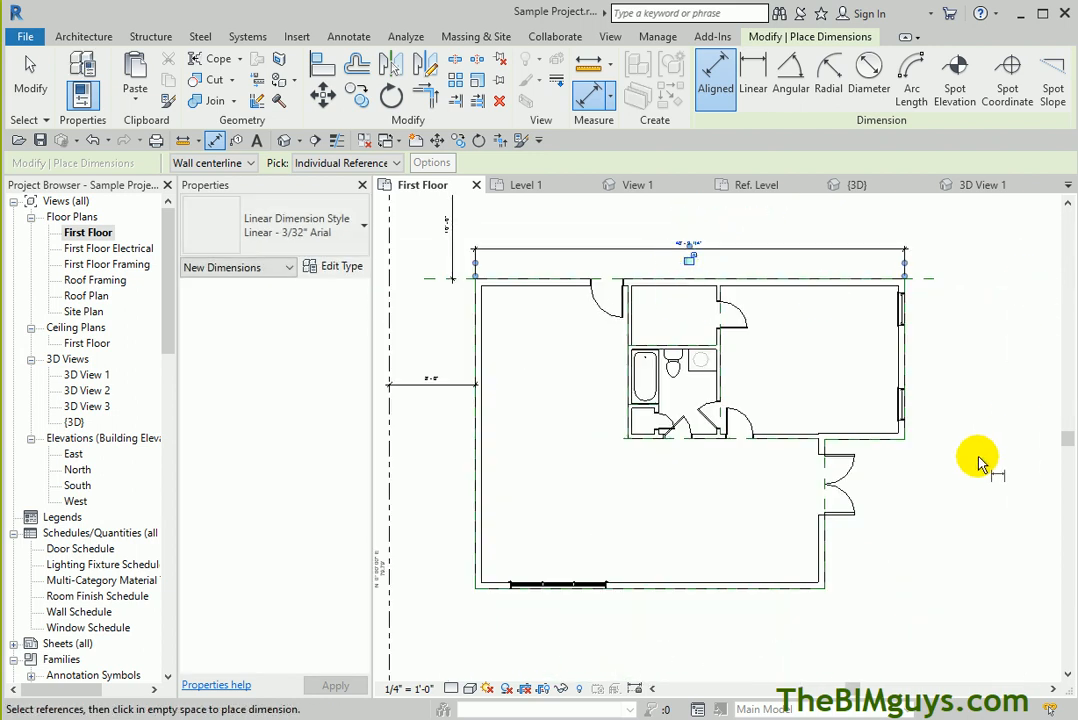
key("Escape")
key("Escape")
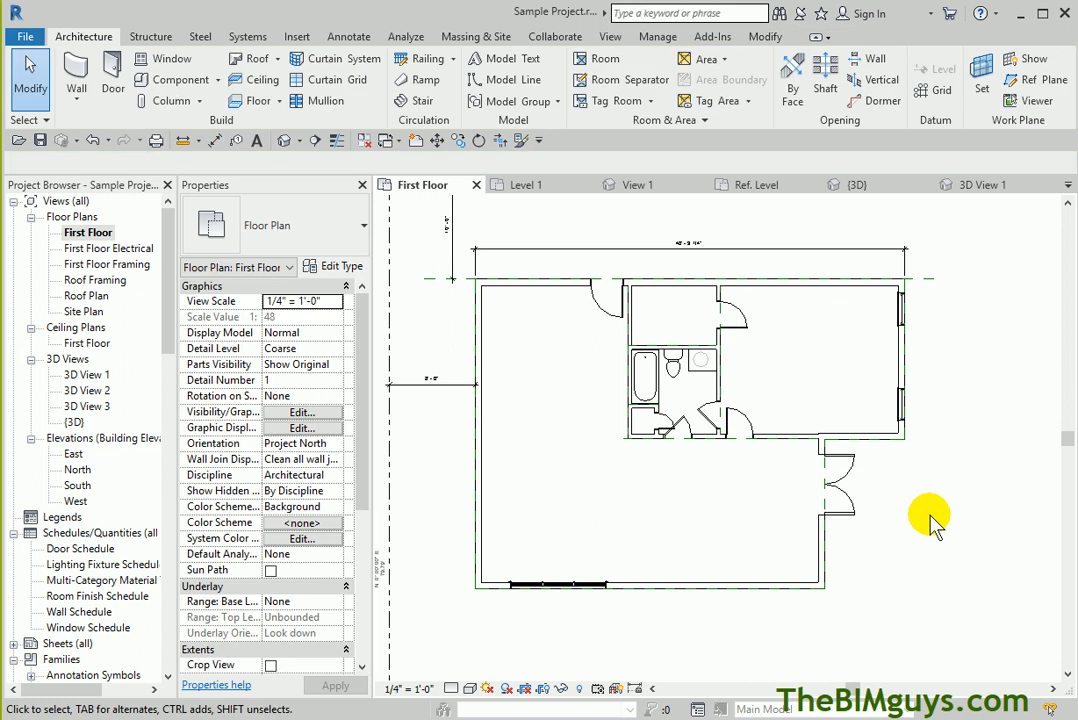
Move the four-piece sofa seating group from outside the property line into the lower part of the large room
scroll(617, 514, "down", 4)
middle_click_drag(617, 514, 718, 481)
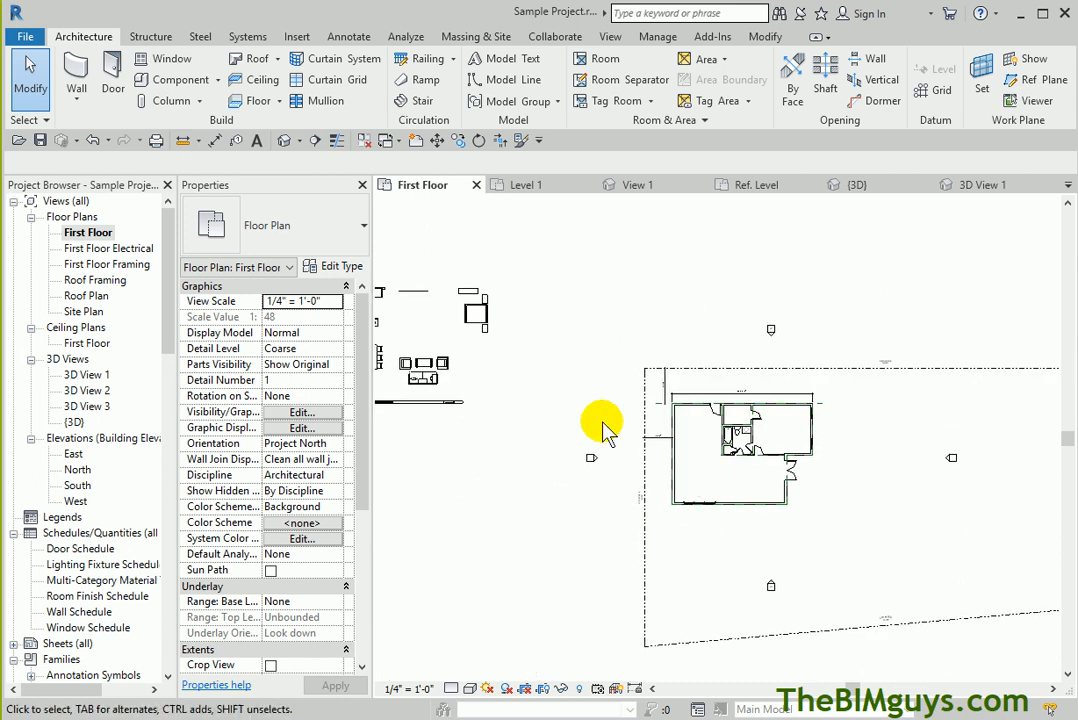
left_click_drag(461, 386, 742, 482)
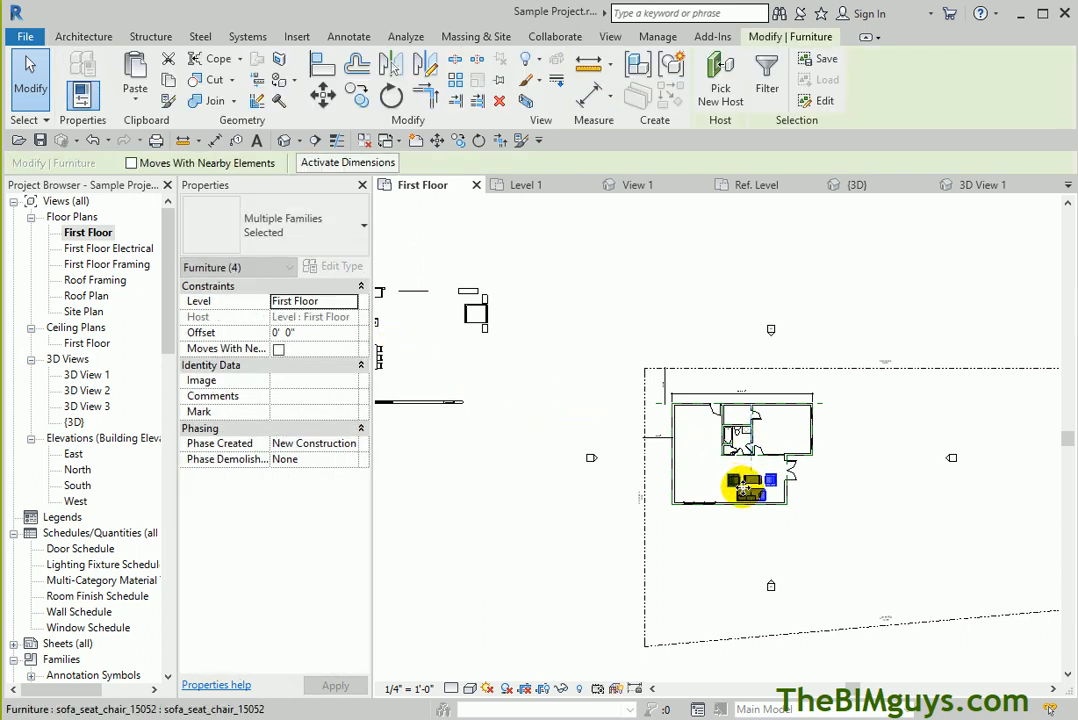
Move the Craftsman queen bedroom set from outside the property line into the upper-right room and nudge it against the right exterior wall
left_click(479, 311)
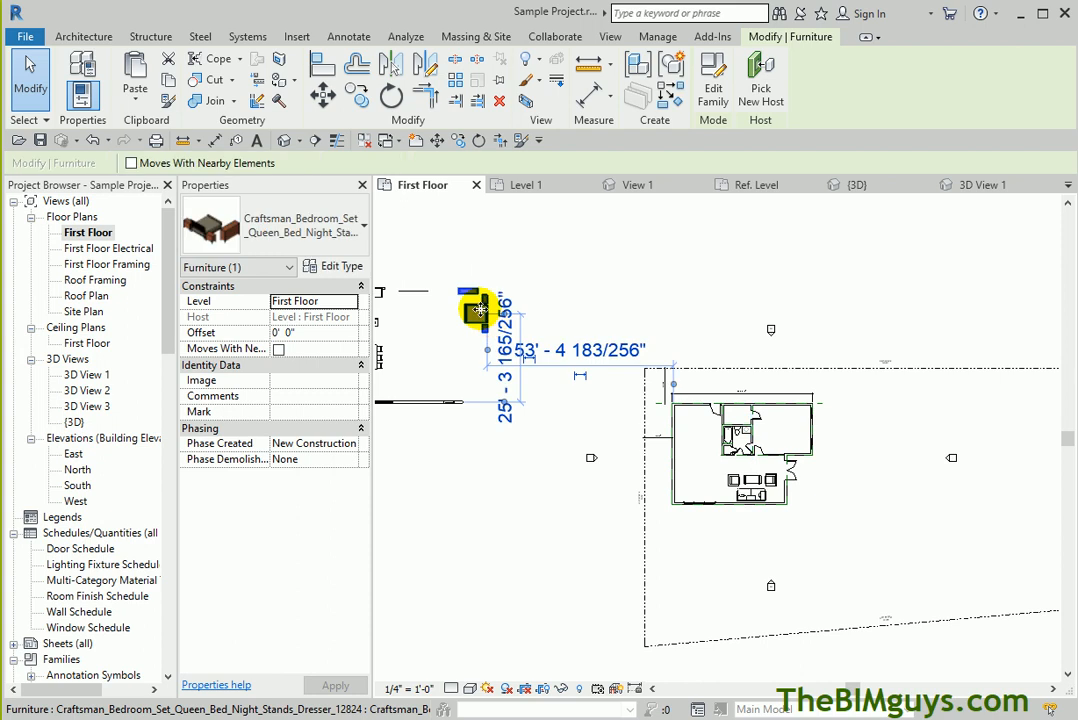
left_click_drag(534, 312, 801, 425)
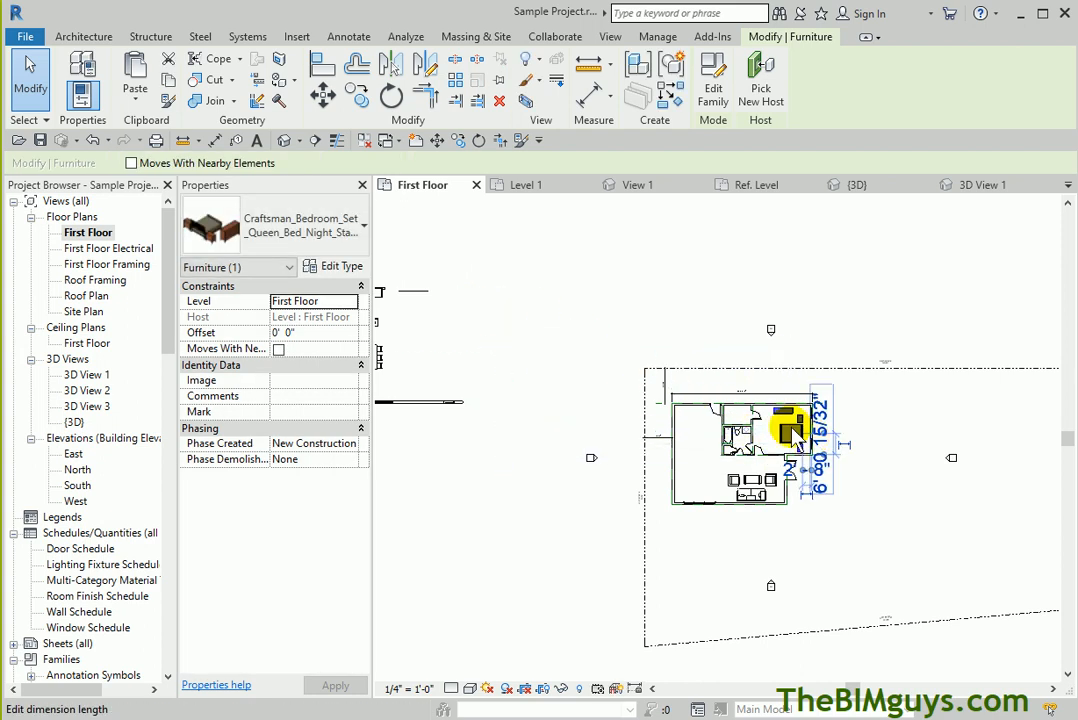
scroll(790, 421, "up", 3)
scroll(790, 421, "up", 4)
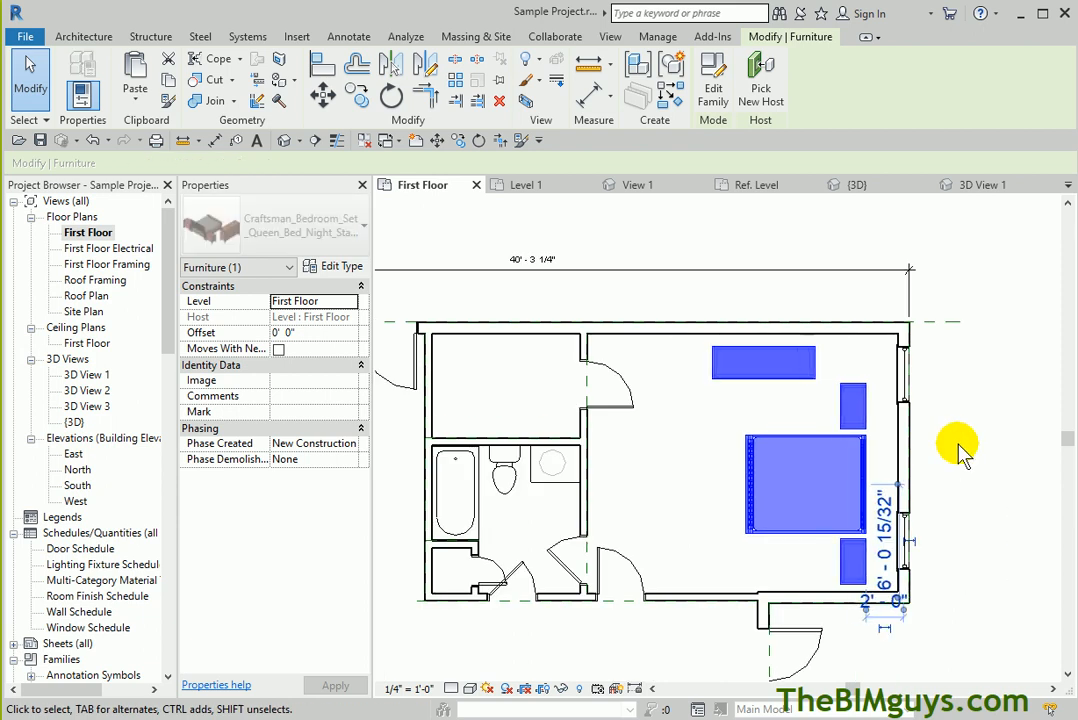
key("Right")
key("Right")
key("Right")
key("Up")
key("Up")
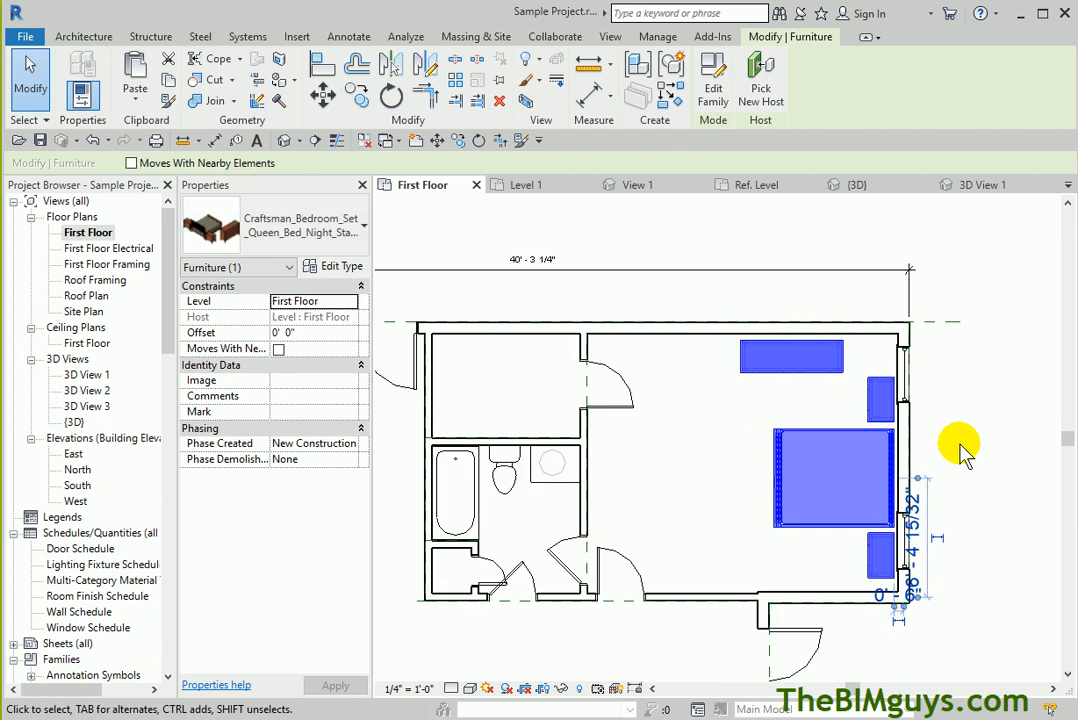
left_click(975, 400)
Place a second 18" Deep Closet Shelf and Pole across the full 7'-11" width of the closet above the bathroom
scroll(979, 431, "down", 1)
scroll(666, 405, "down", 2)
middle_click_drag(668, 405, 818, 413)
scroll(600, 390, "down", 2)
scroll(527, 385, "down", 1)
middle_click_drag(539, 398, 607, 467)
scroll(607, 467, "down", 1)
scroll(597, 466, "down", 1)
middle_click_drag(520, 416, 659, 394)
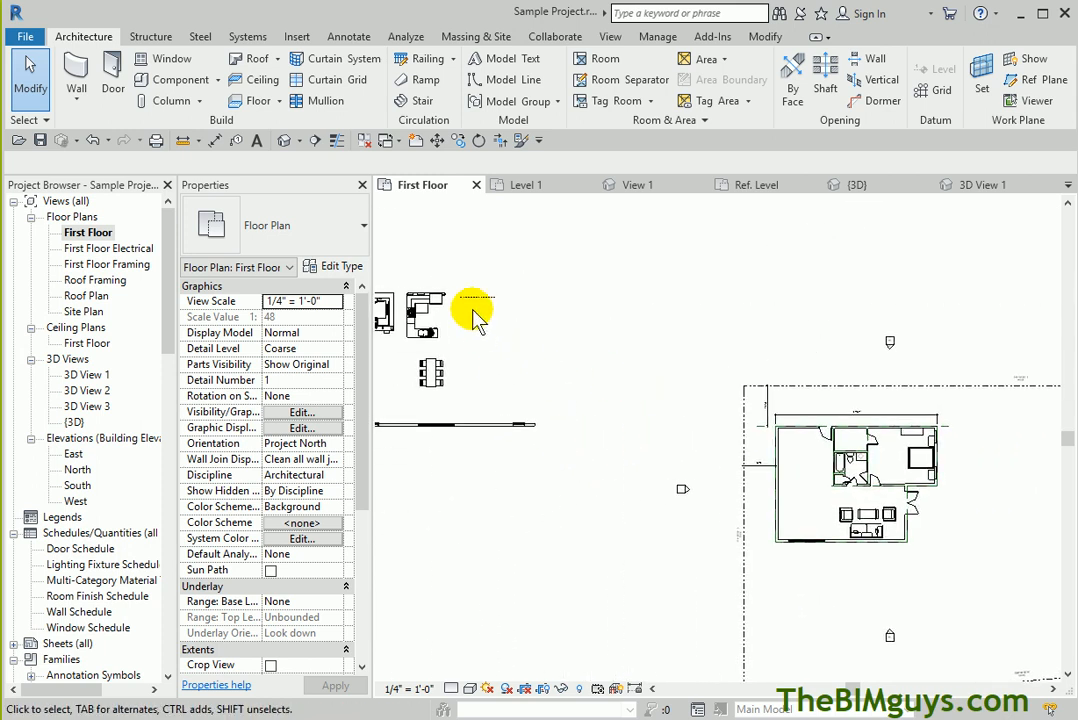
left_click(477, 302)
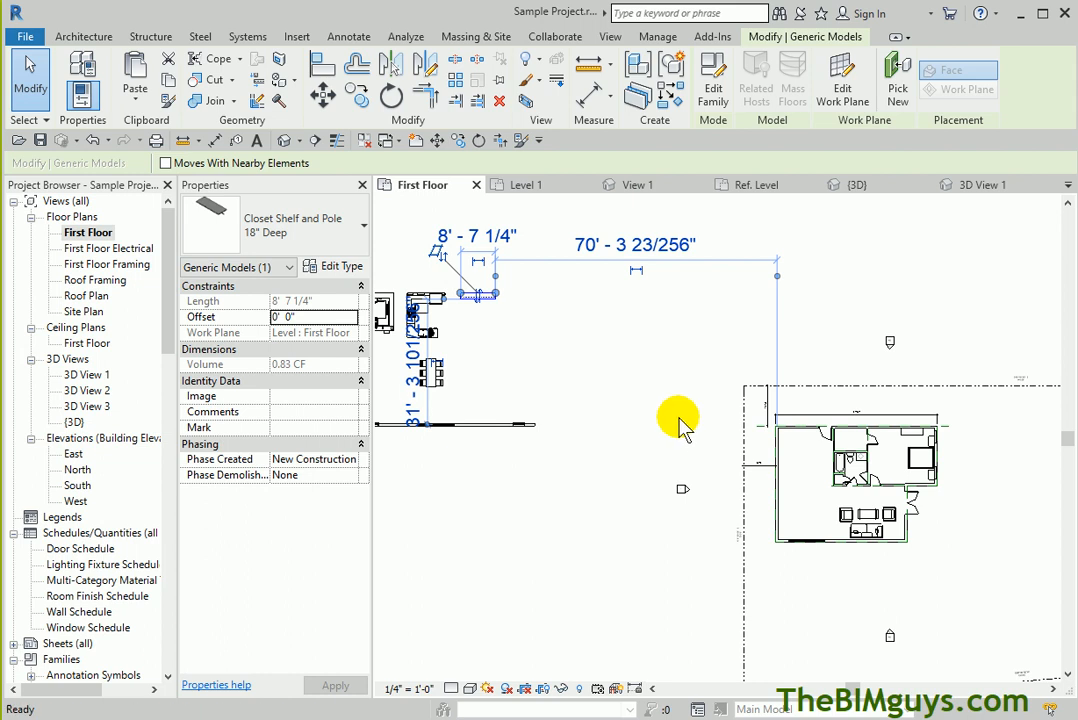
key("c")
key("s")
scroll(890, 440, "up", 4)
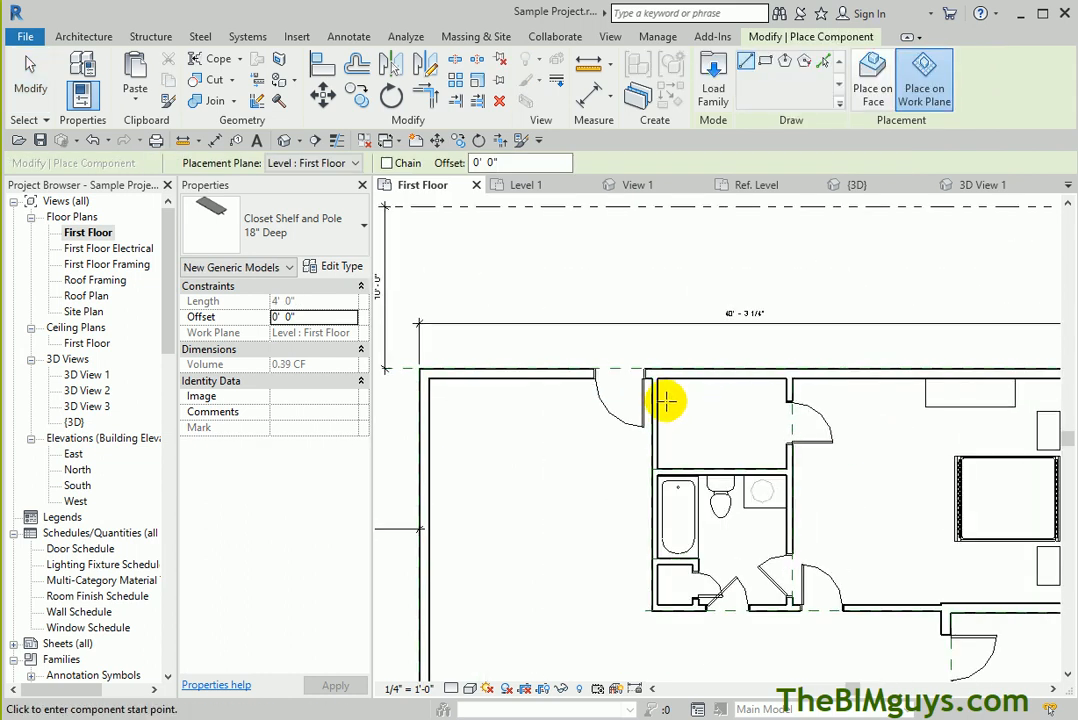
left_click(656, 405)
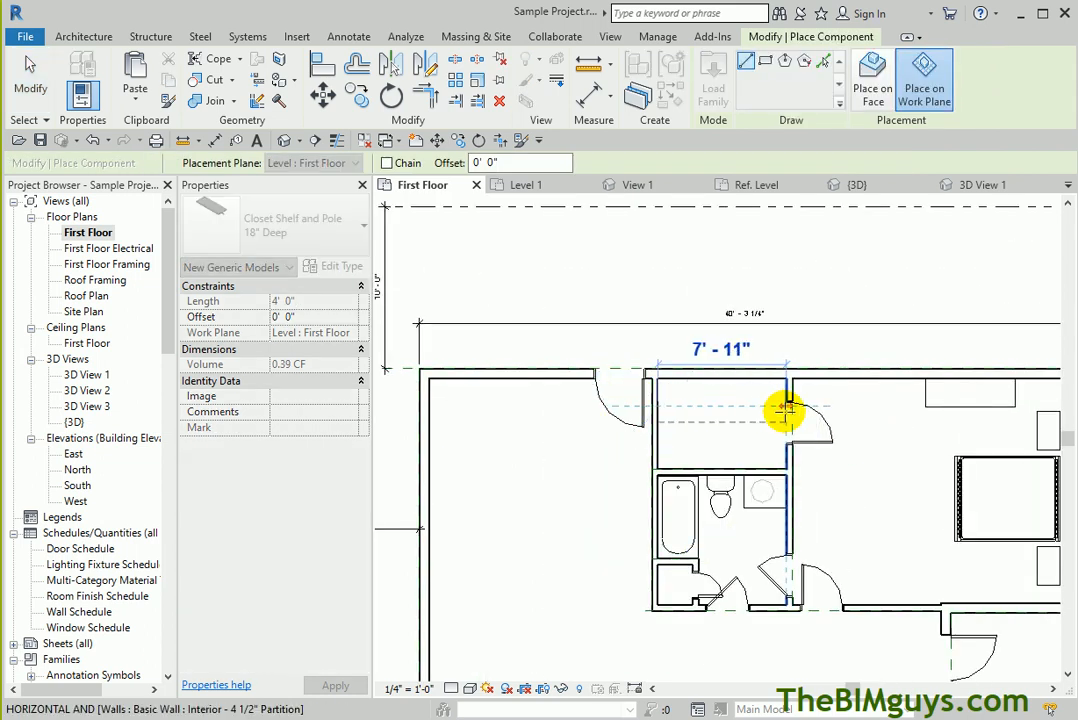
left_click(786, 410)
key("Escape")
key("Escape")
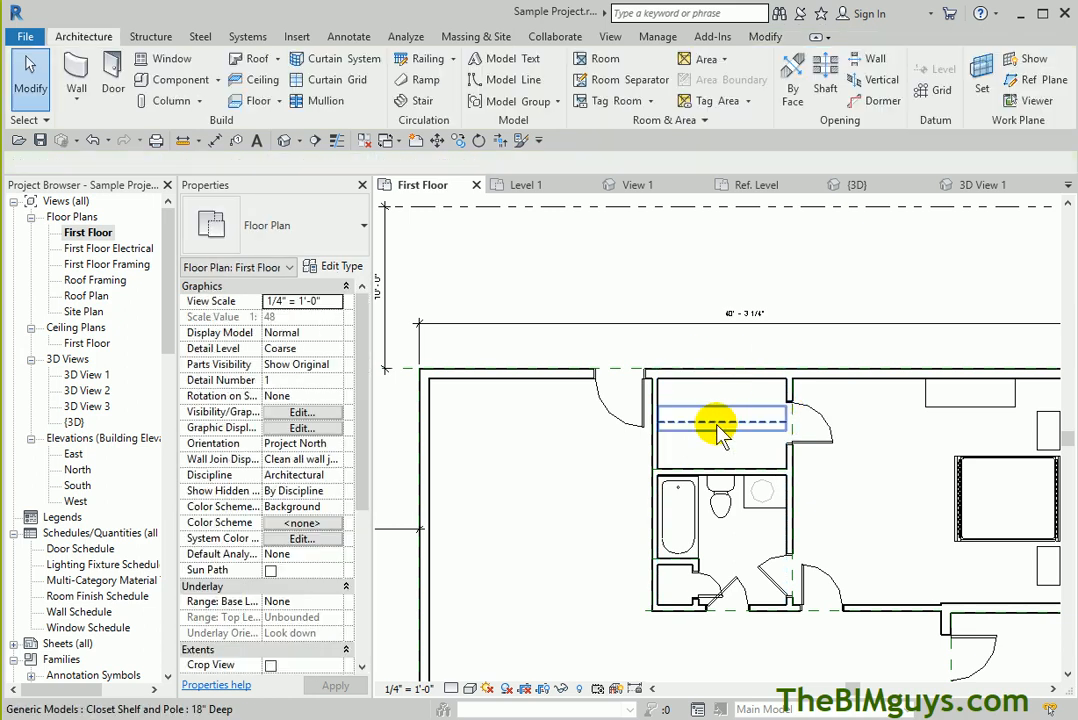
Move the new closet shelf up against the closet's upper wall and shift the closet door slightly down
left_click(715, 425)
left_click_drag(686, 392, 686, 378)
key("Escape")
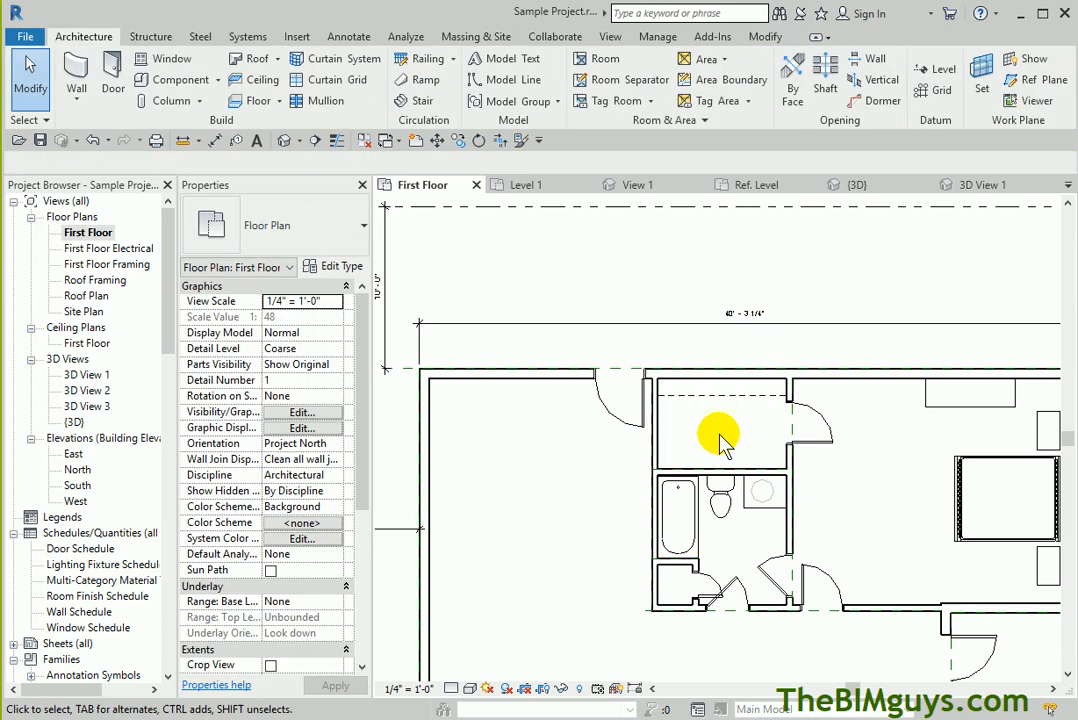
left_click(813, 450)
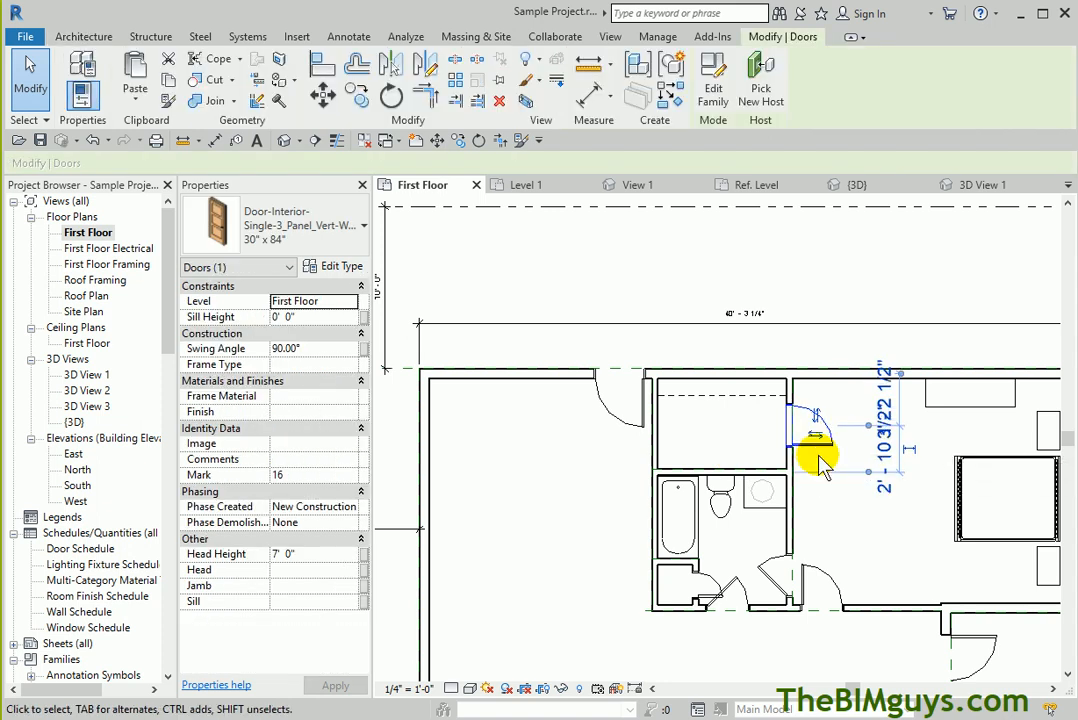
key("Escape")
Mirror a copy of the closet shelf onto the closet's lower wall, using the closet door's centerline as the axis
left_click(721, 398)
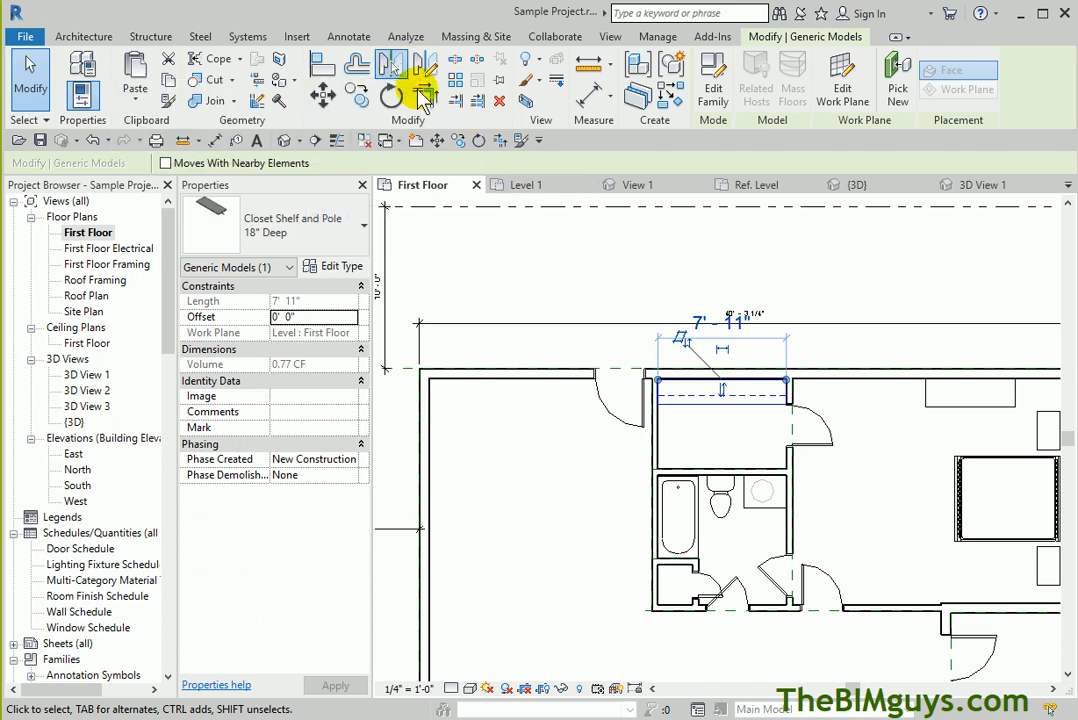
left_click(392, 64)
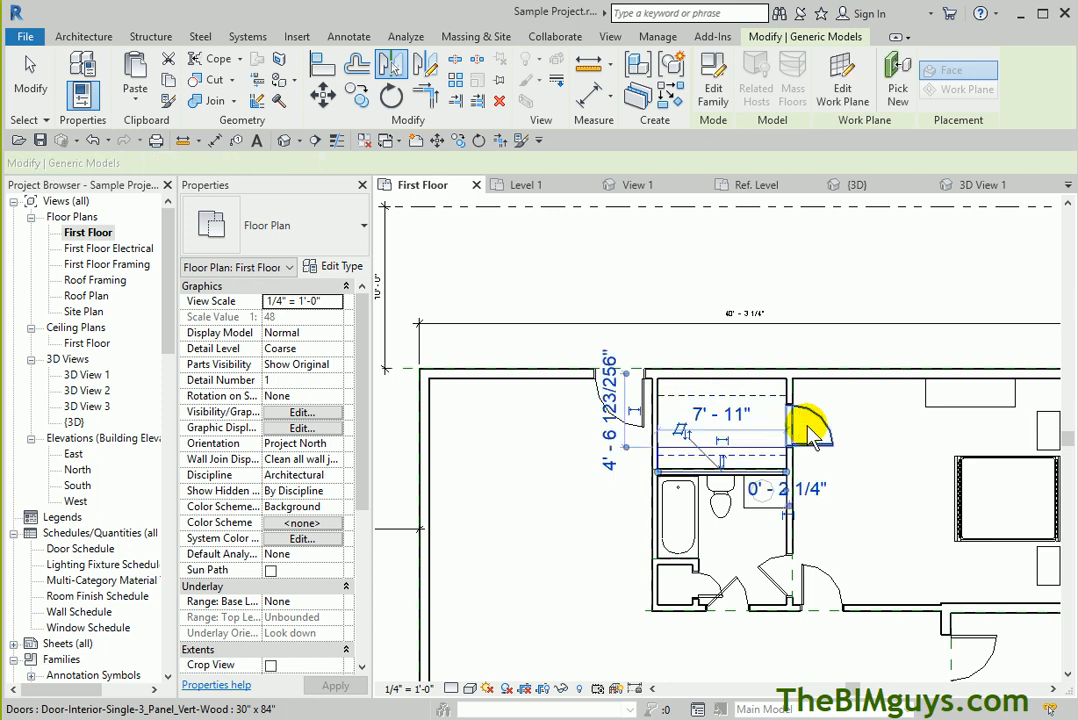
left_click(899, 486)
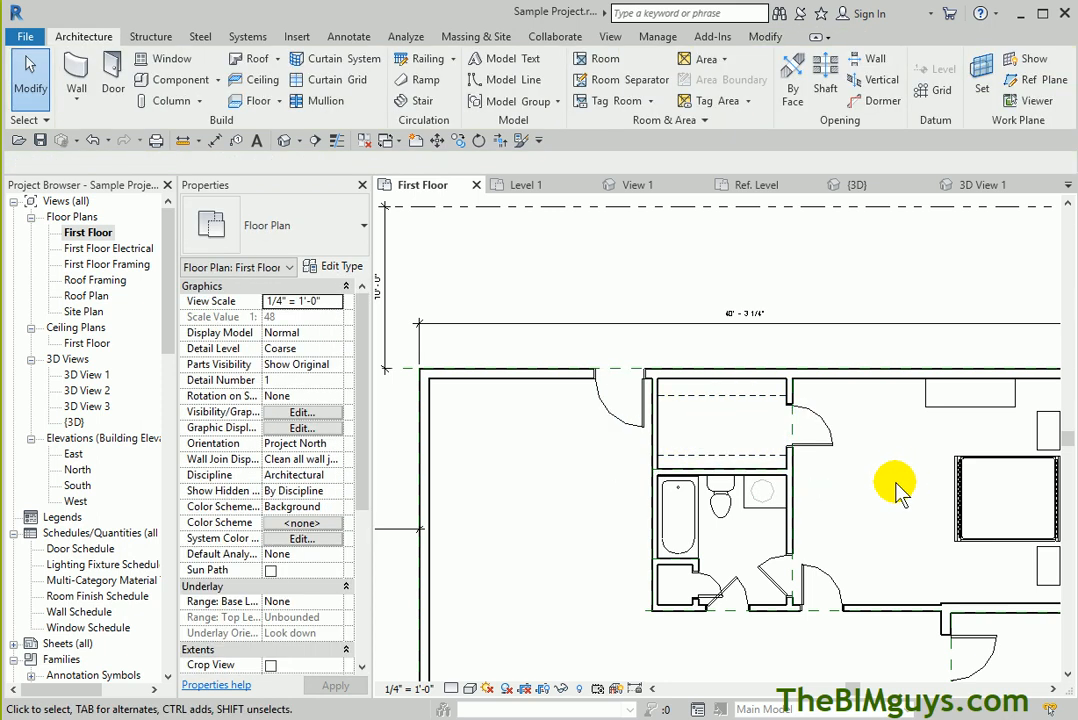
Try to copy the Mid_Size_Kitchen_-_Revit_2019 3 unit by its upper-left corner to the large room's upper-left inner wall corner
scroll(885, 512, "down", 2)
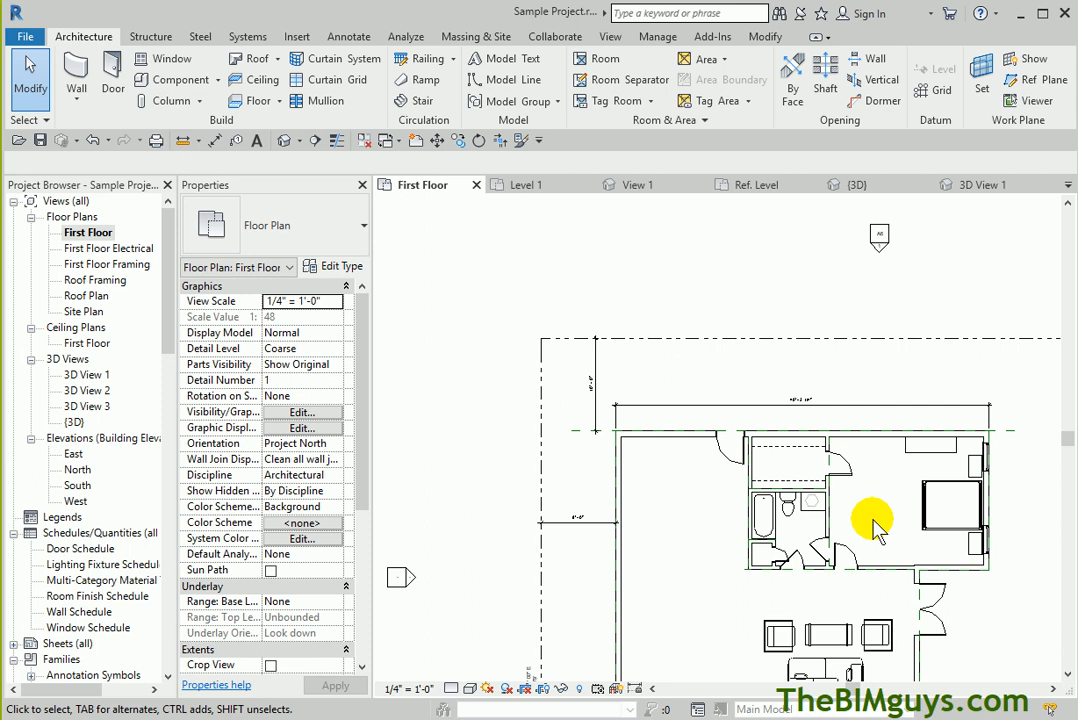
scroll(665, 485, "down", 2)
middle_click_drag(669, 489, 895, 482)
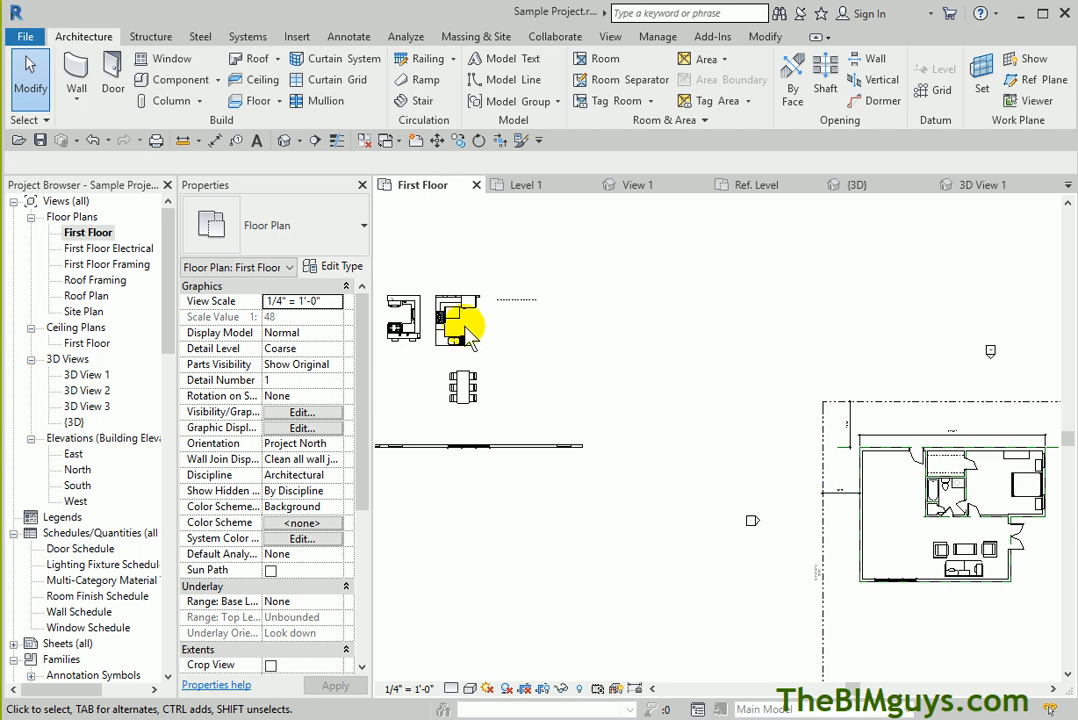
scroll(421, 289, "up", 2)
scroll(421, 365, "up", 2)
middle_click_drag(421, 365, 662, 534)
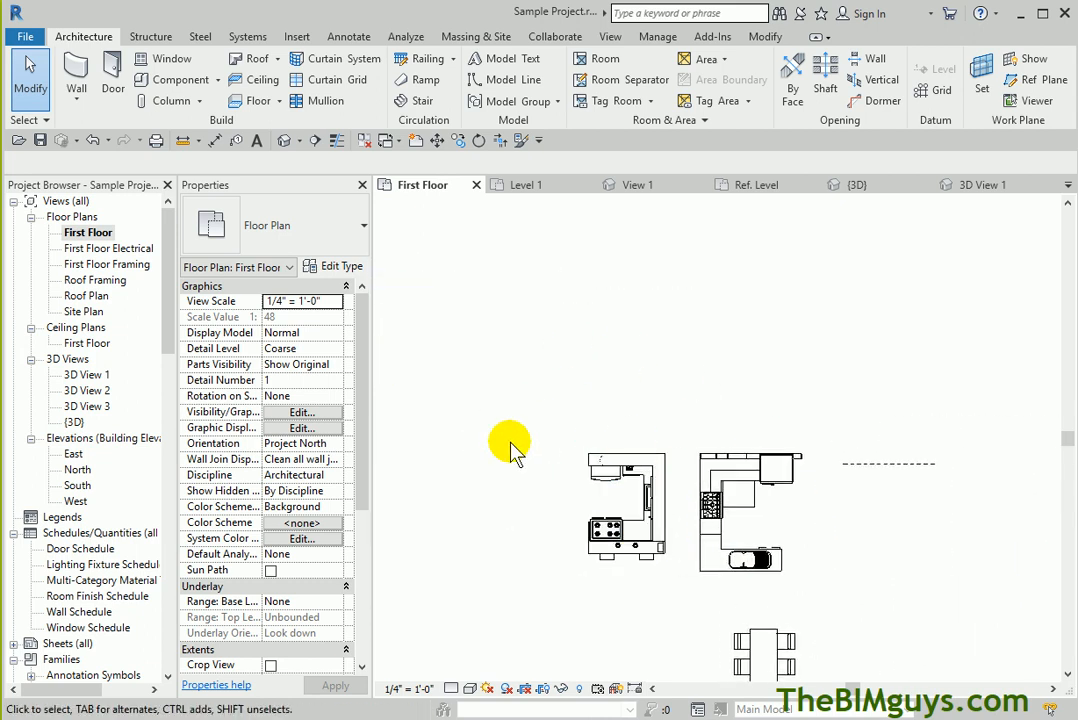
scroll(669, 621, "up", 2)
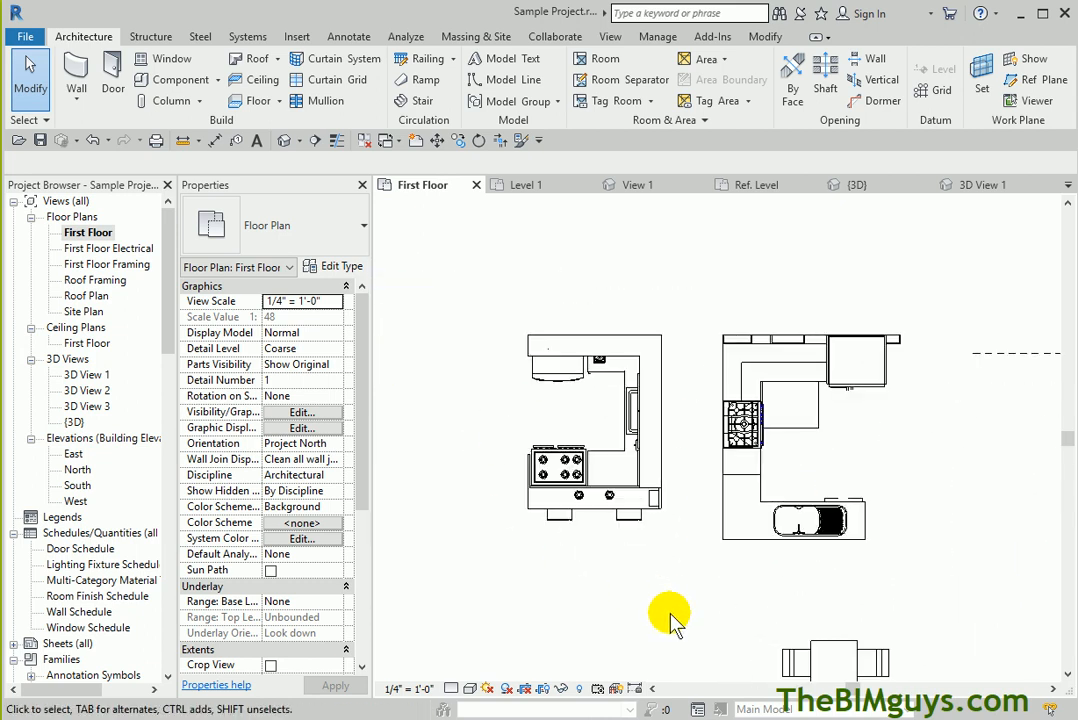
left_click(750, 360)
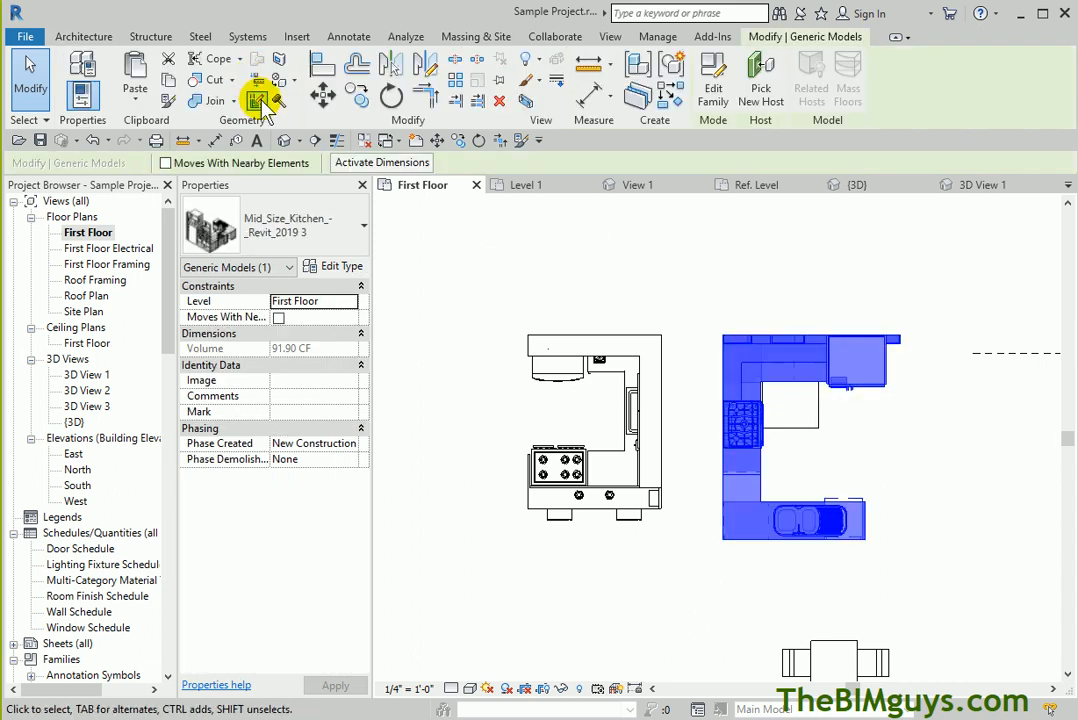
key("c")
key("o")
left_click(725, 339)
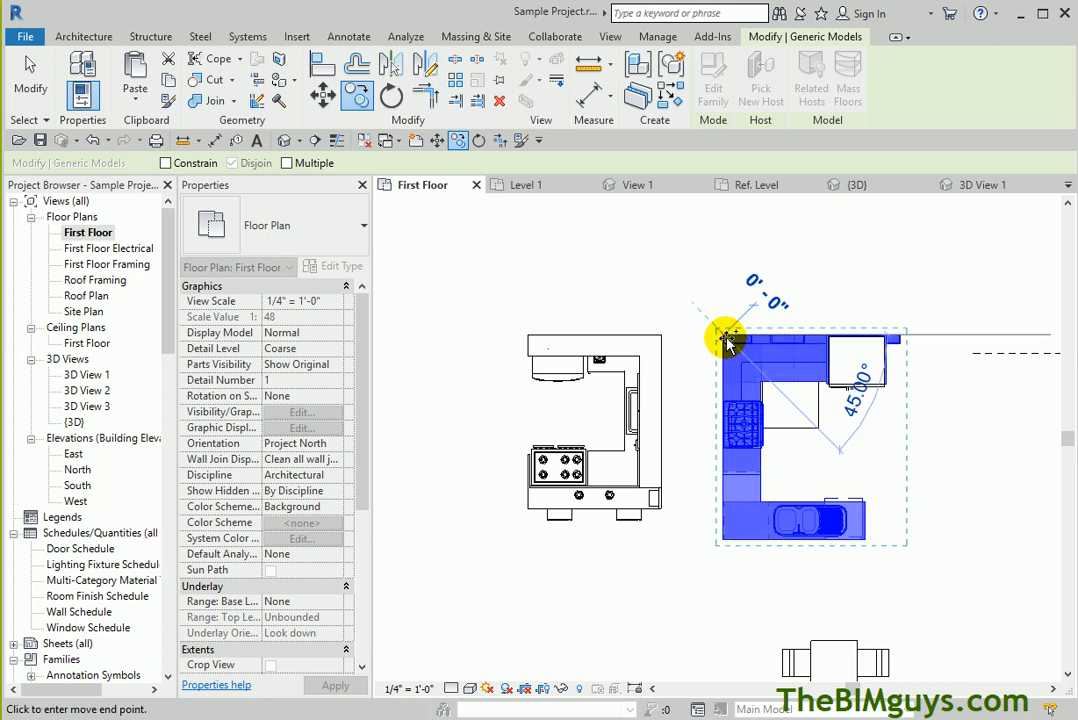
scroll(845, 455, "down", 2)
middle_click_drag(896, 522, 412, 252)
middle_click_drag(885, 556, 408, 351)
middle_click_drag(866, 394, 529, 449)
middle_click_drag(784, 363, 474, 405)
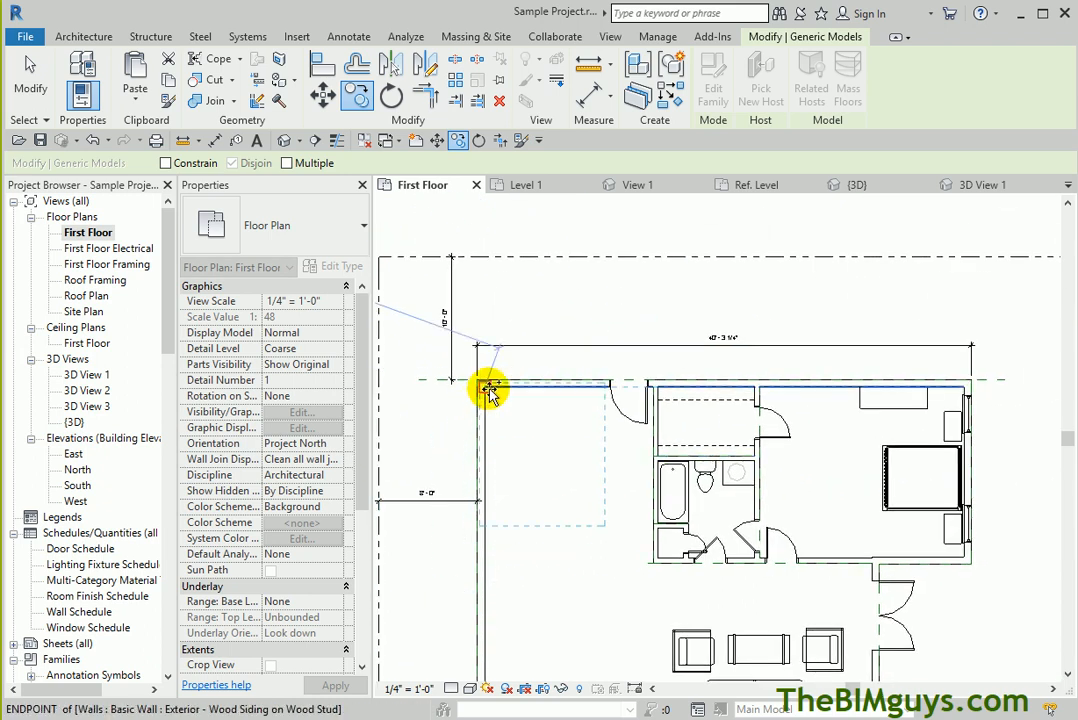
left_click(489, 389)
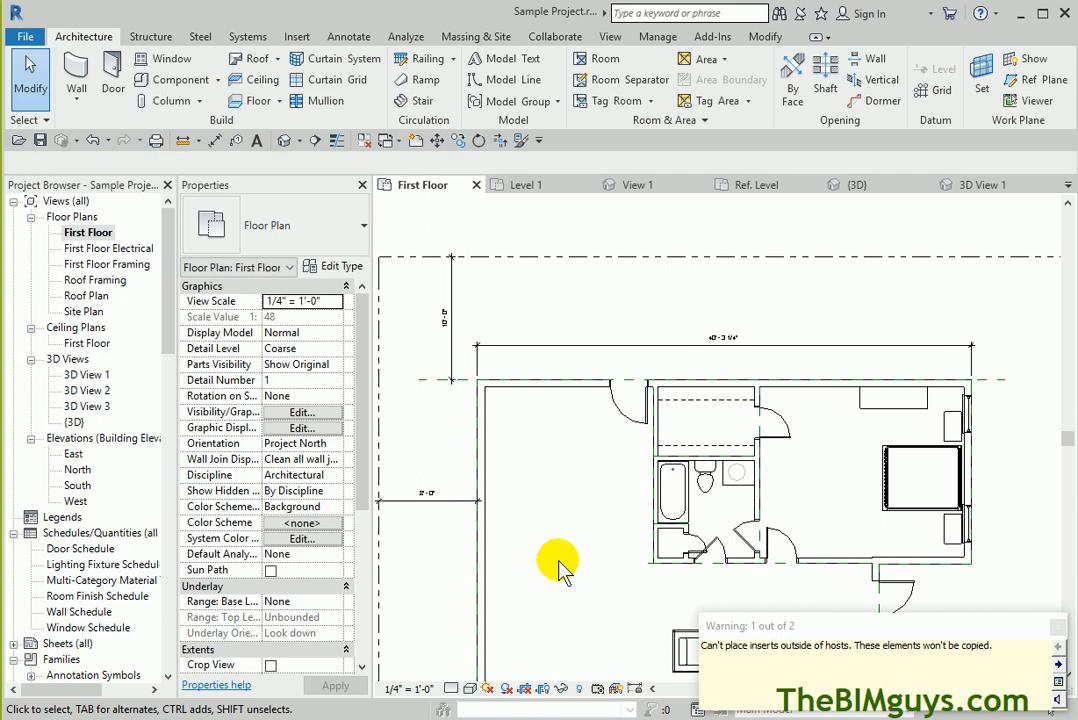
Create a Generic - 12" architectural floor on First Floor, bounded by the whole chain of exterior walls, and check its extent
scroll(567, 568, "down", 4)
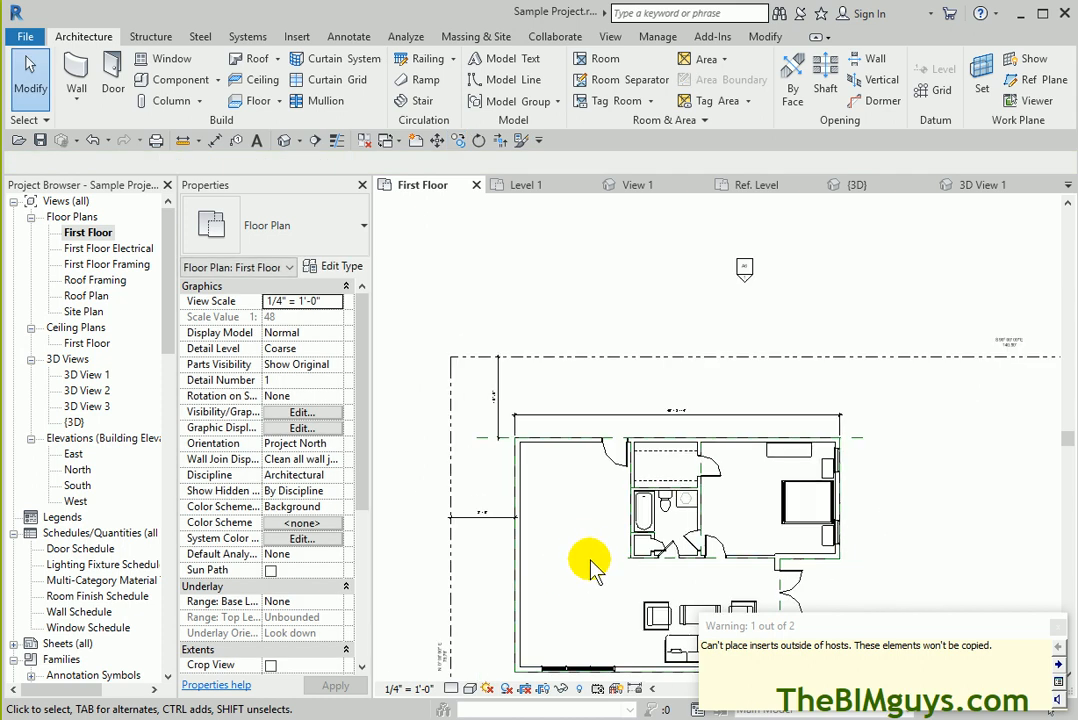
middle_click_drag(585, 558, 674, 452)
scroll(690, 478, "down", 2)
scroll(680, 460, "up", 3)
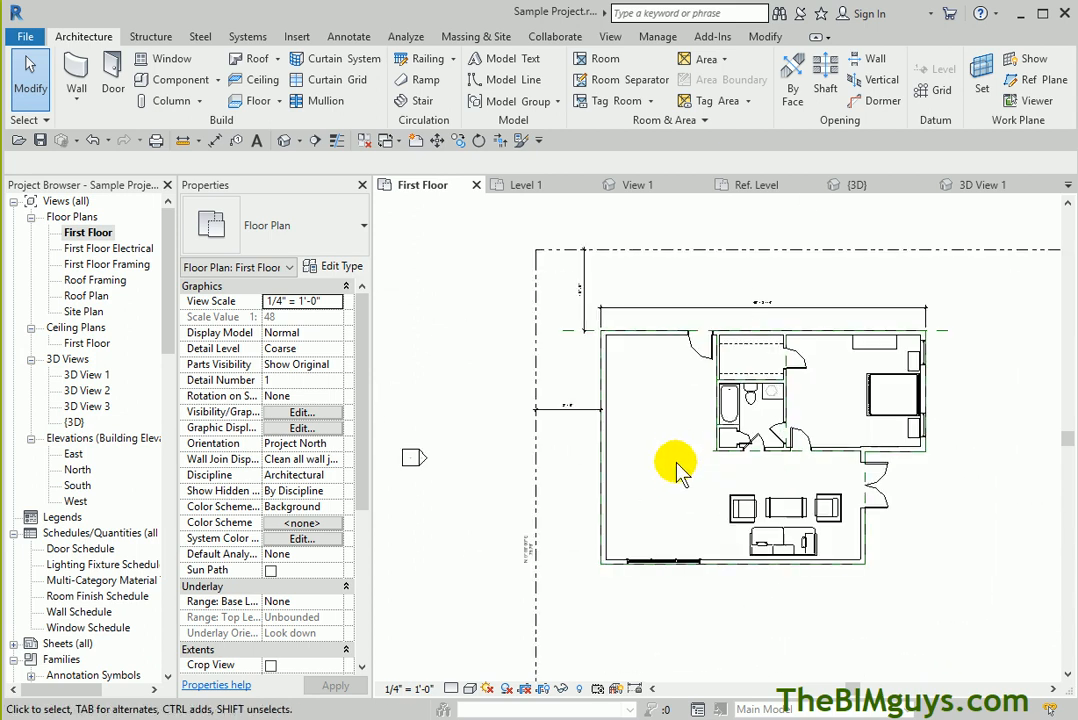
scroll(688, 443, "up", 2)
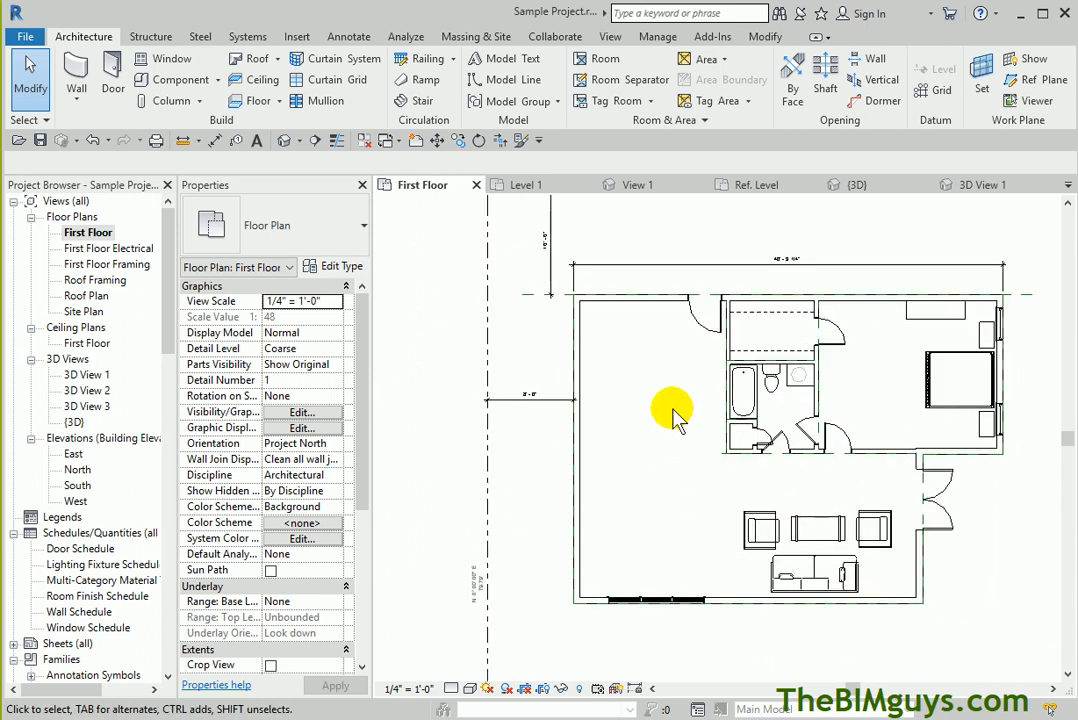
left_click(279, 101)
left_click(235, 130)
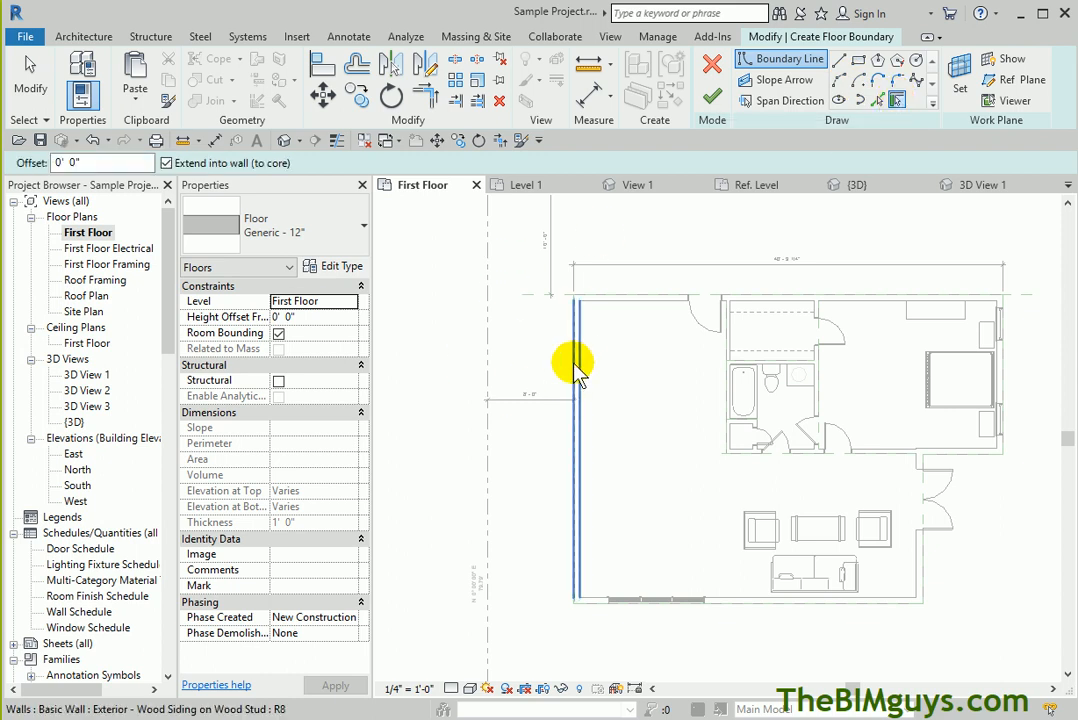
key("Tab")
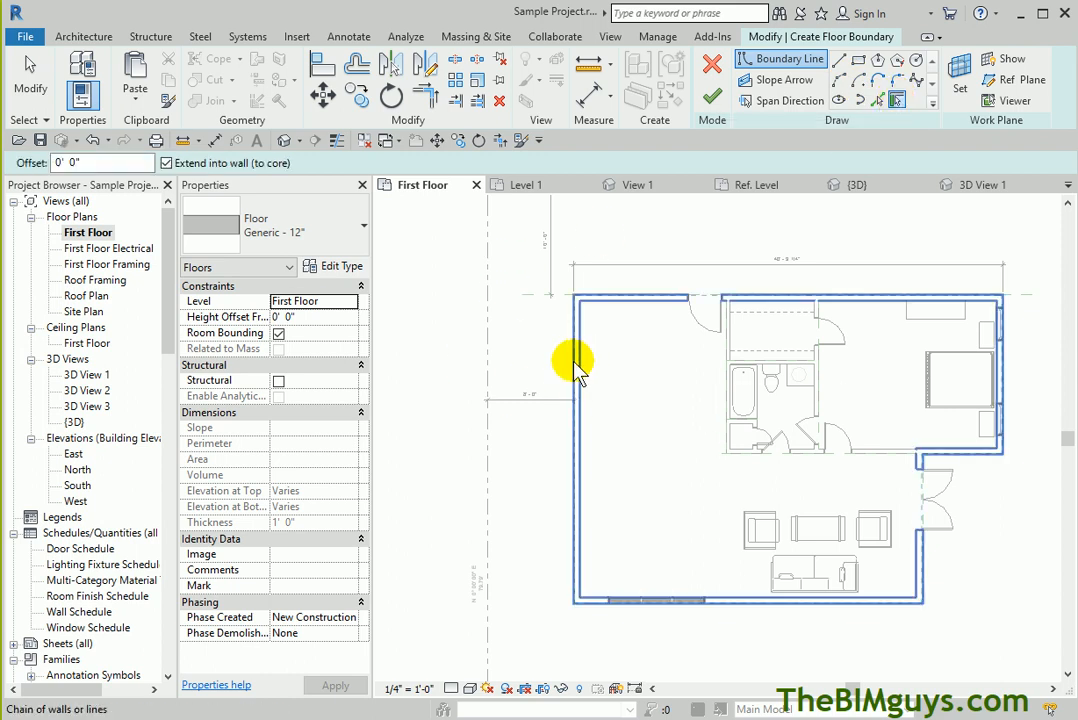
left_click(575, 368)
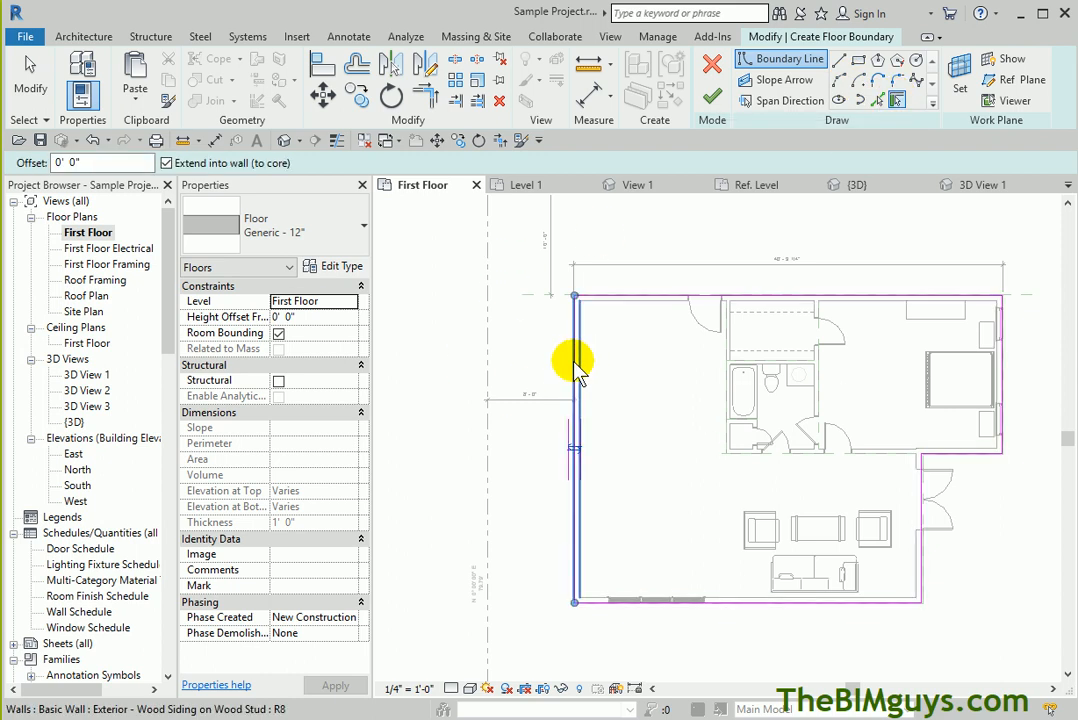
left_click(711, 98)
left_click(416, 315)
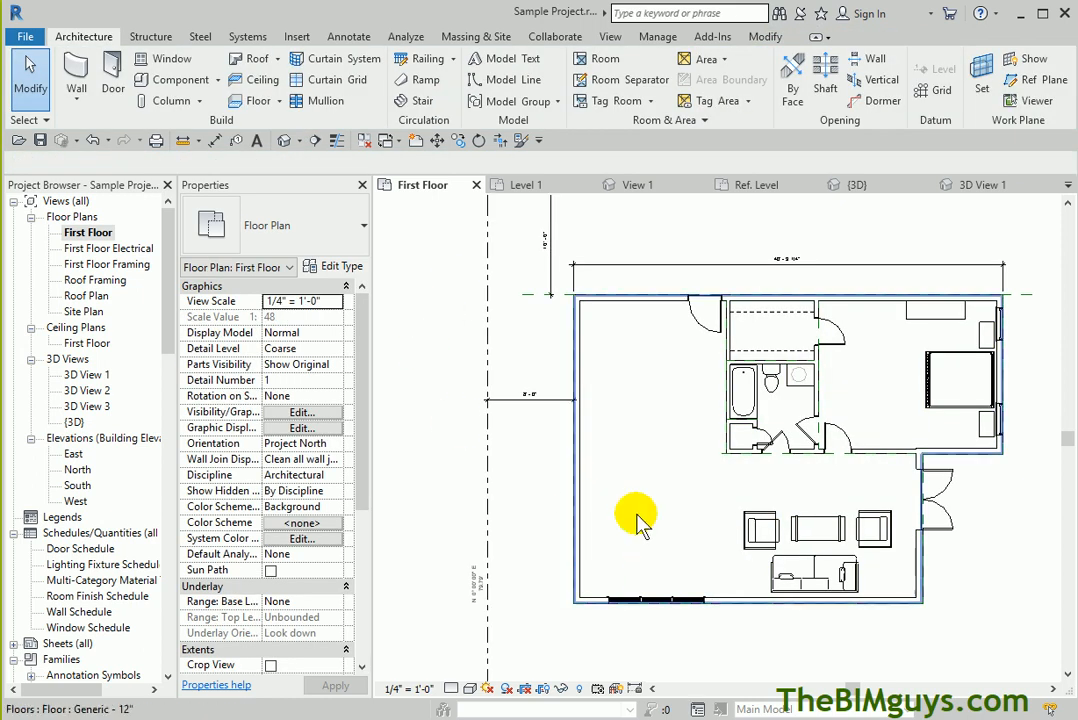
left_click(900, 505)
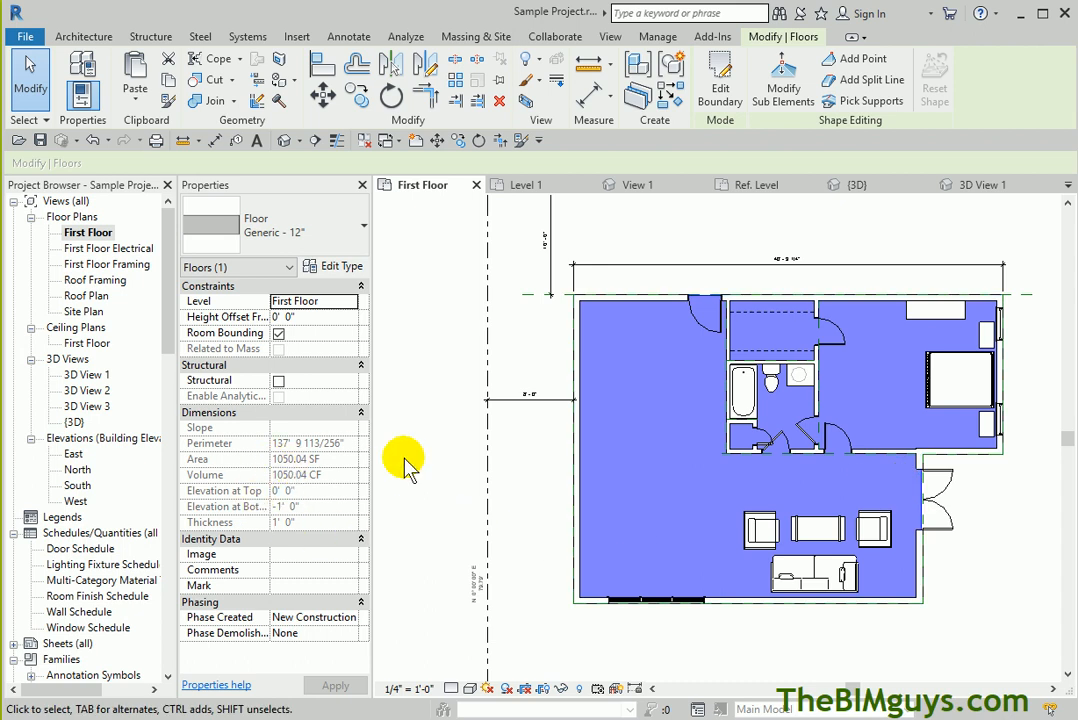
left_click(428, 378)
Copy the Mid_Size_Kitchen_-_Revit_2019 3 unit from outside the property line into the large room's upper-left inner corner on the new floor
scroll(573, 397, "down", 5)
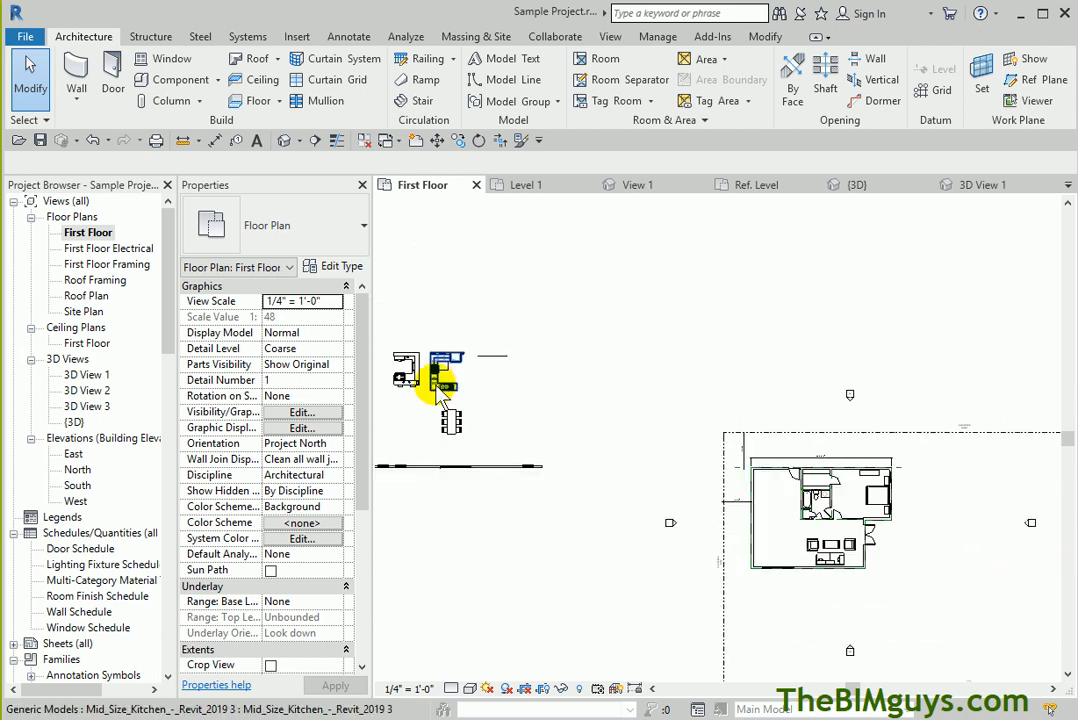
left_click(438, 385)
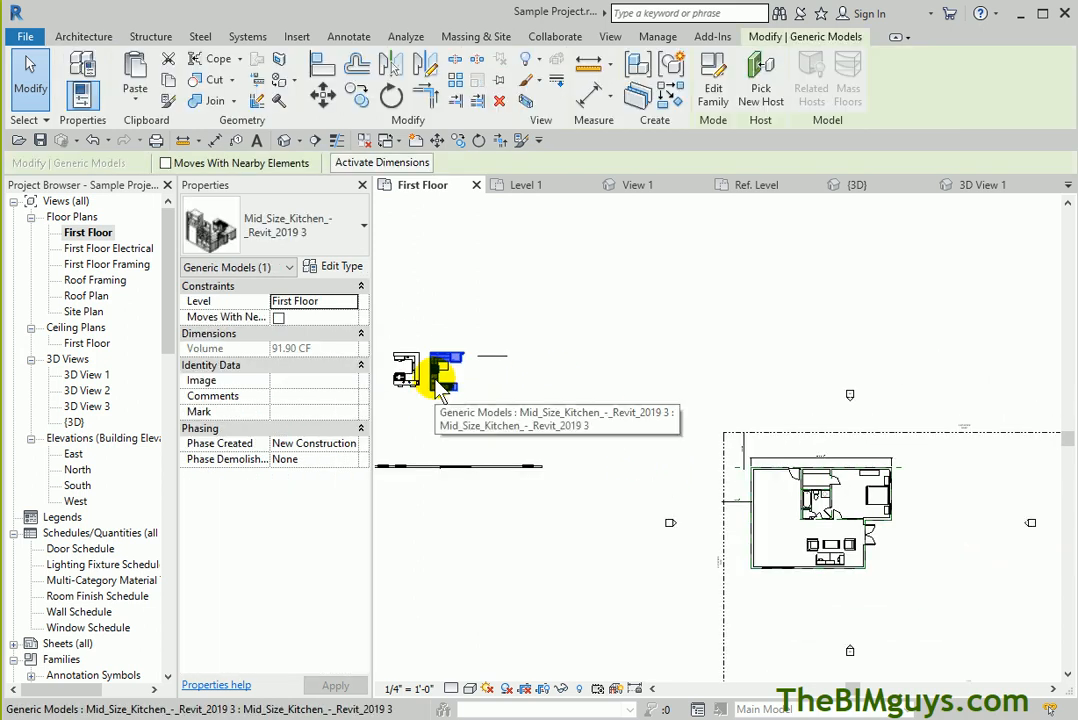
left_click(358, 97)
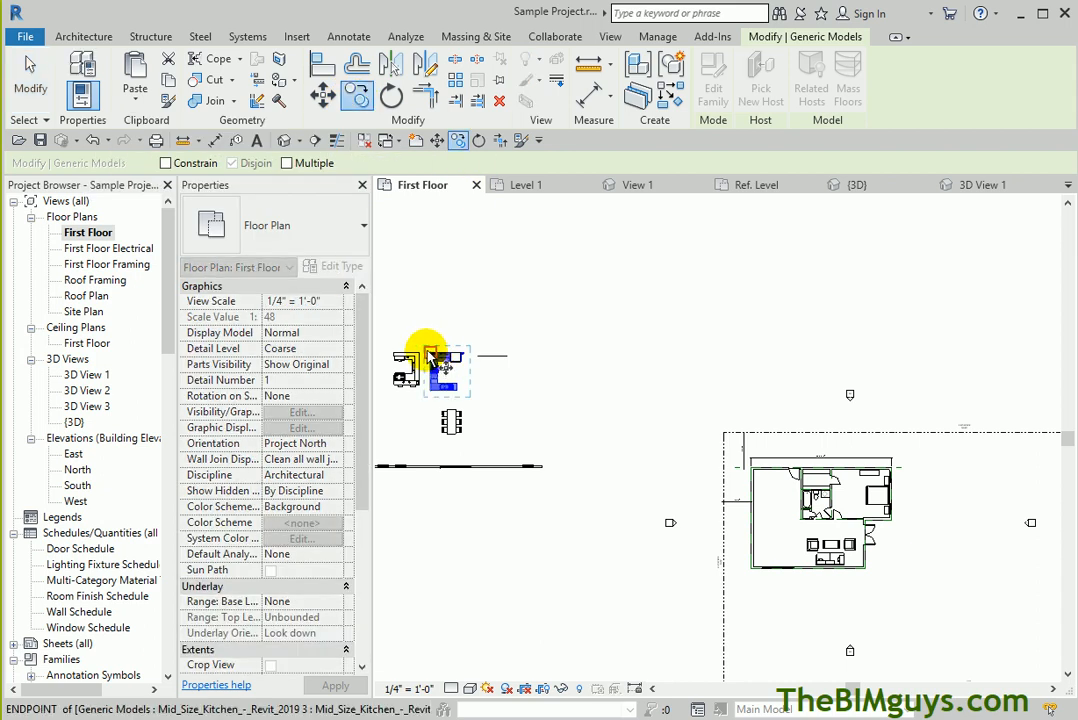
left_click(432, 356)
scroll(756, 481, "up", 5)
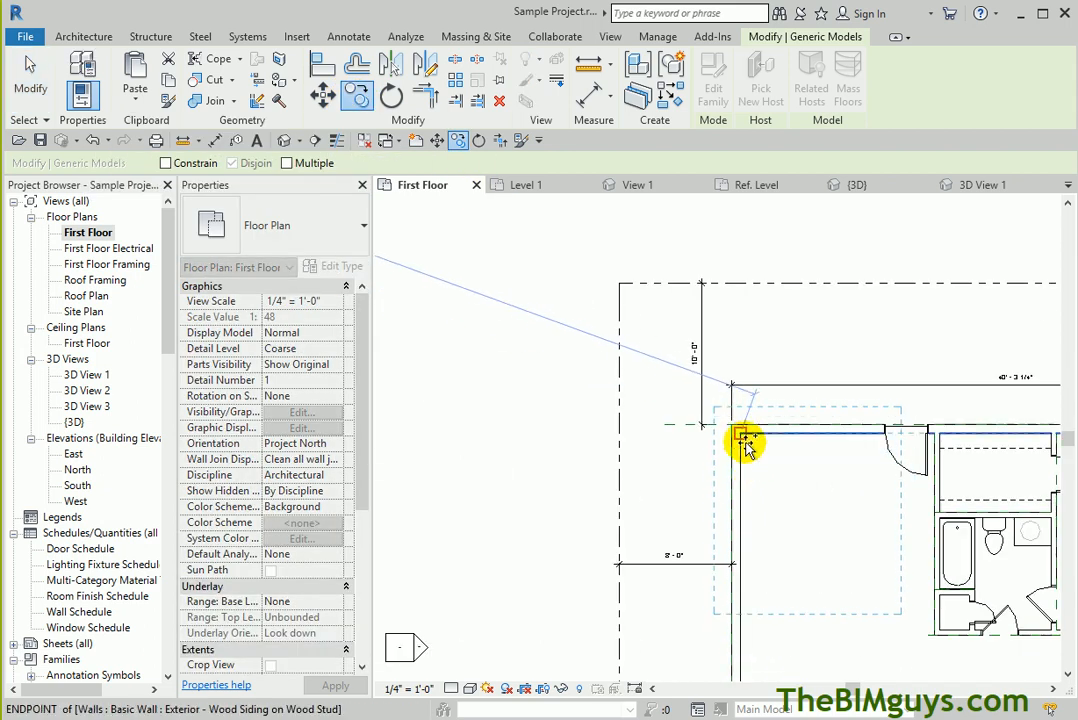
left_click(795, 507)
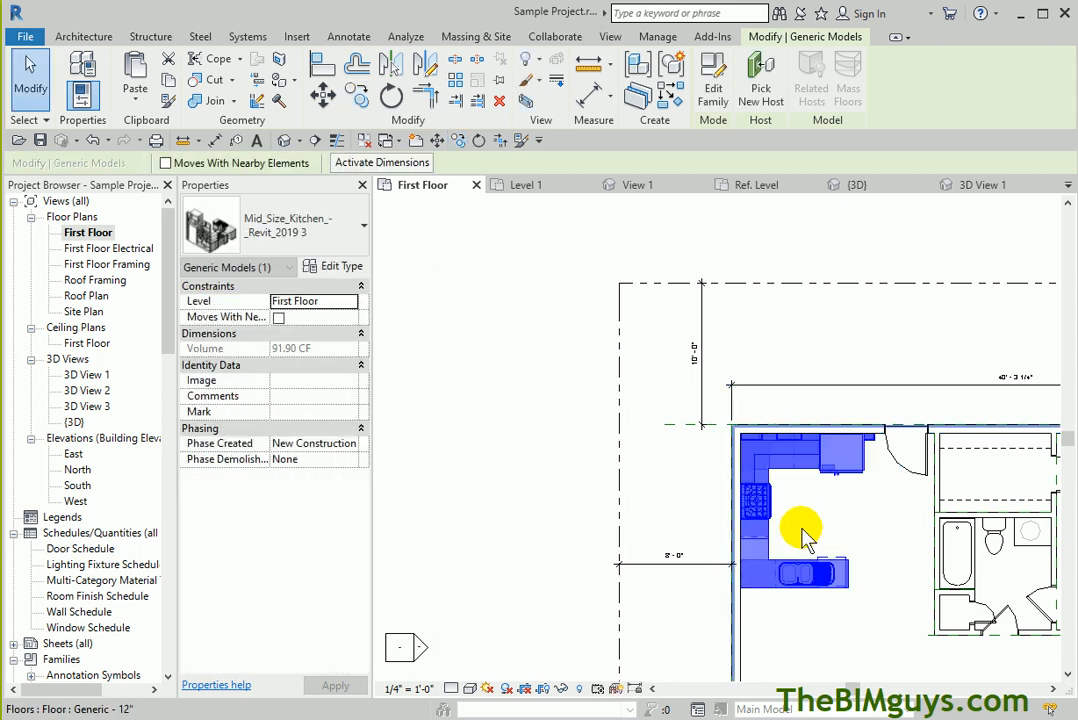
Examine the placed kitchen and the rest of the roofless building interior in the default 3D view
left_click(437, 418)
scroll(621, 481, "down", 4)
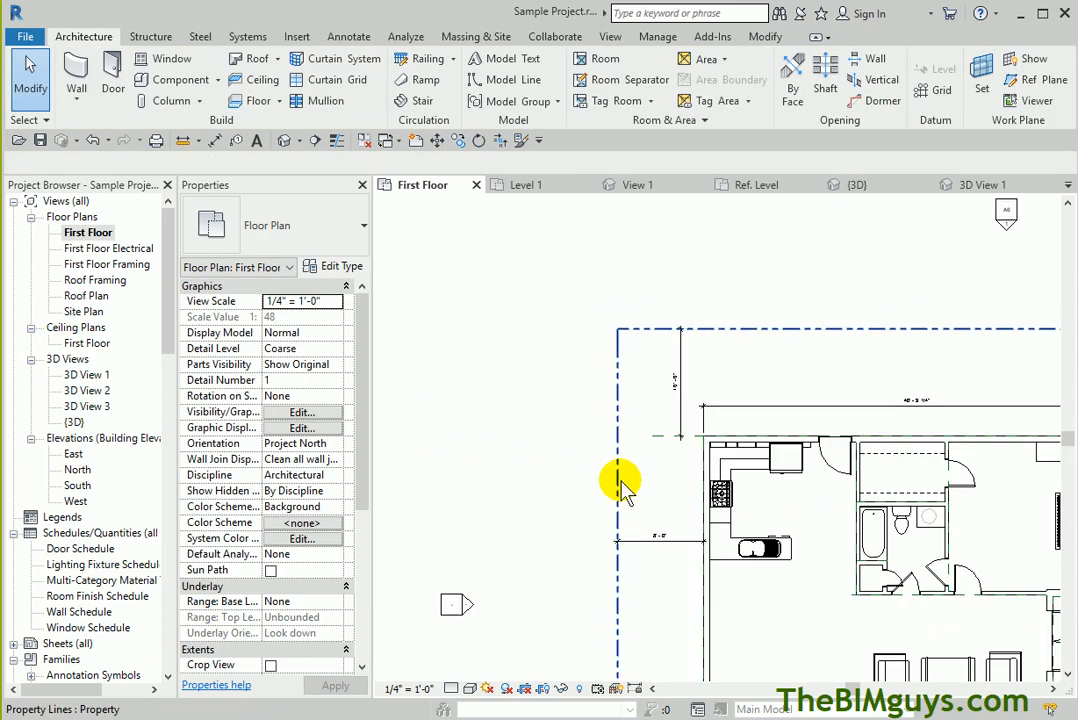
middle_click_drag(669, 510, 533, 401)
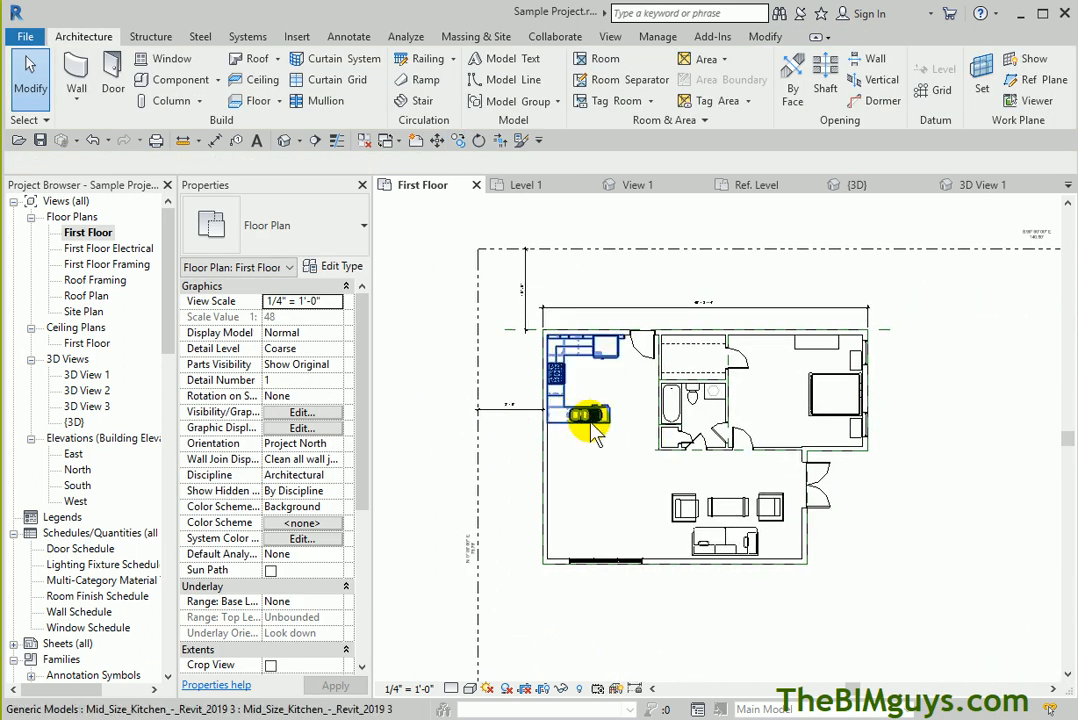
left_click(287, 141)
scroll(909, 460, "down", 3)
middle_click_drag(808, 505, 625, 343, "shift")
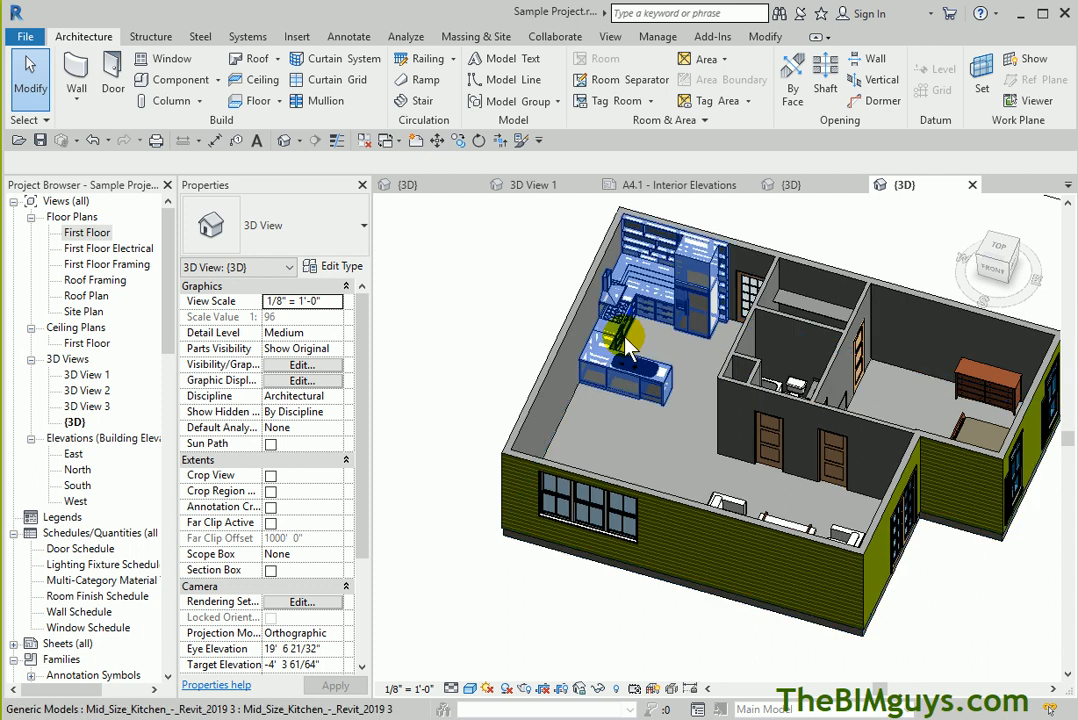
scroll(657, 410, "up", 5)
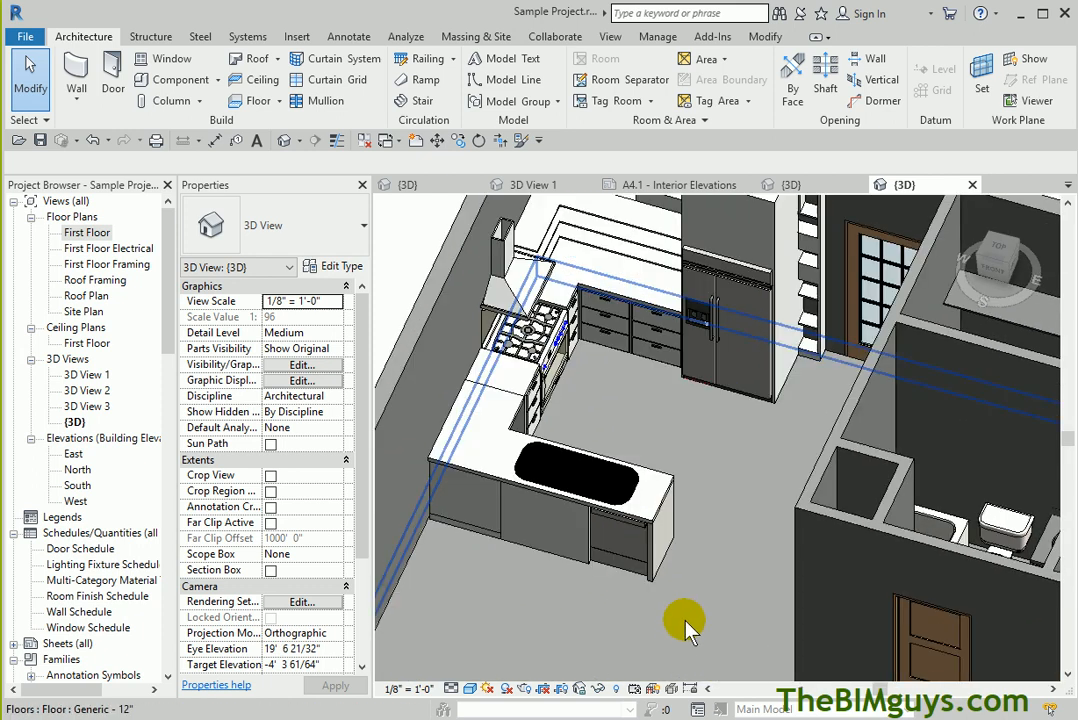
middle_click_drag(585, 587, 665, 352, "shift")
middle_click_drag(703, 428, 744, 481, "shift")
scroll(736, 366, "down", 3)
scroll(744, 481, "down", 1)
scroll(745, 483, "up", 1)
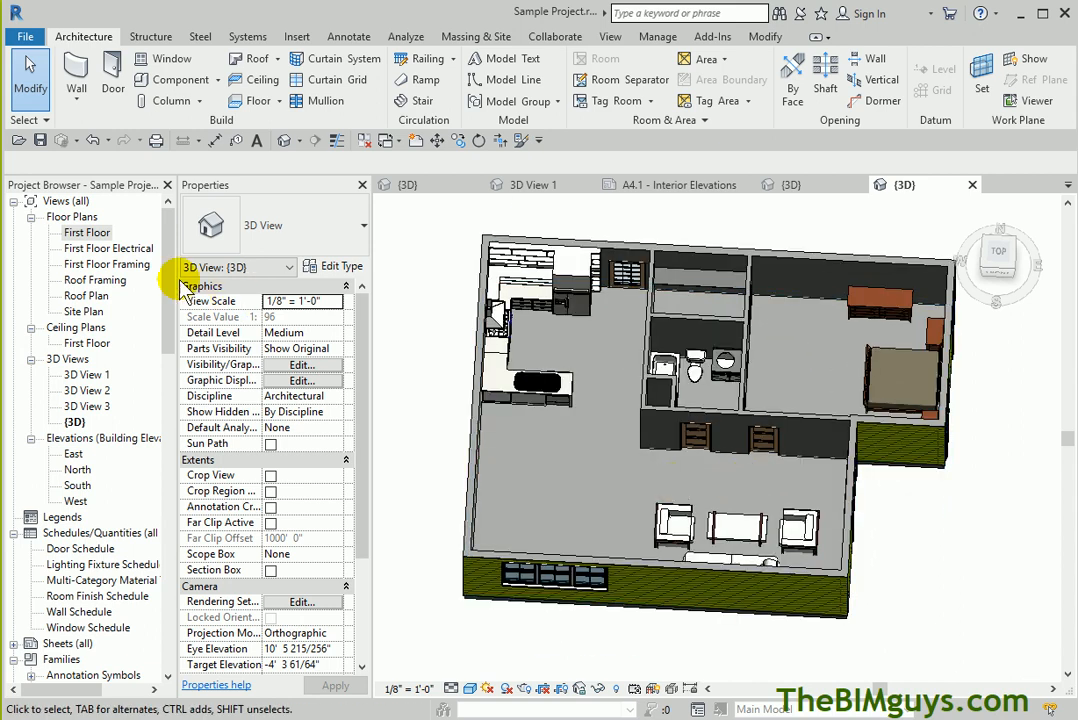
In the First Floor plan, move the six-chair dining table from outside the property line into the large room below the kitchen
double_click(95, 233)
middle_click_drag(480, 415, 847, 525)
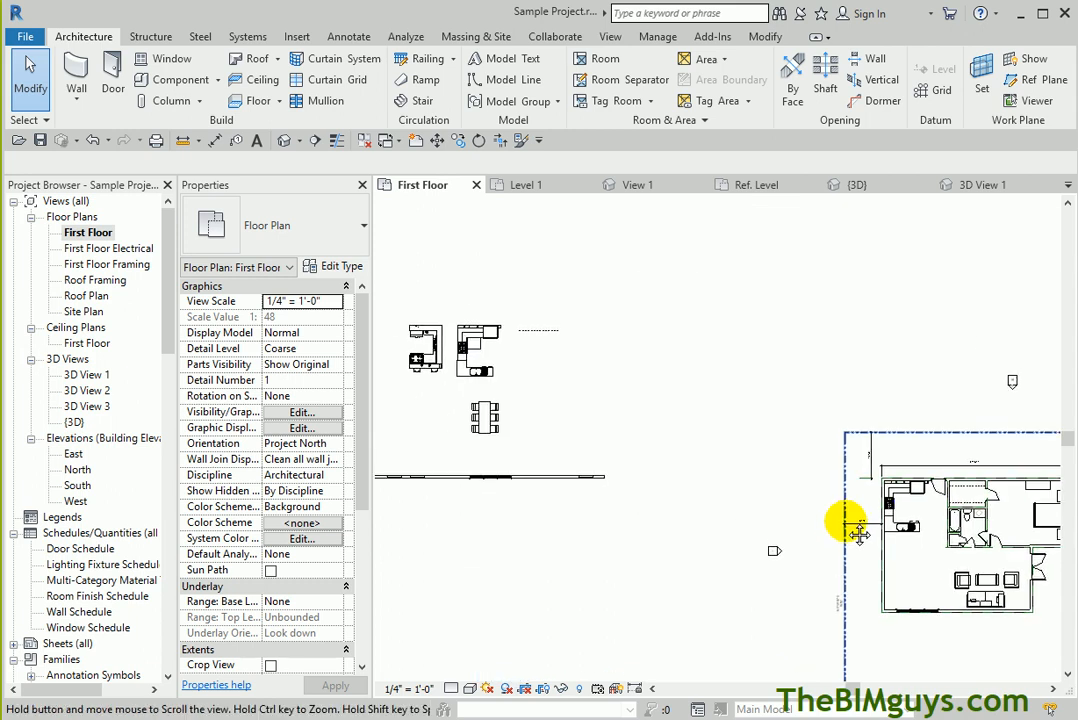
left_click(483, 418)
left_click_drag(482, 412, 909, 566)
left_click(794, 597)
scroll(795, 603, "down", 2)
middle_click_drag(794, 597, 568, 440)
scroll(570, 445, "up", 2)
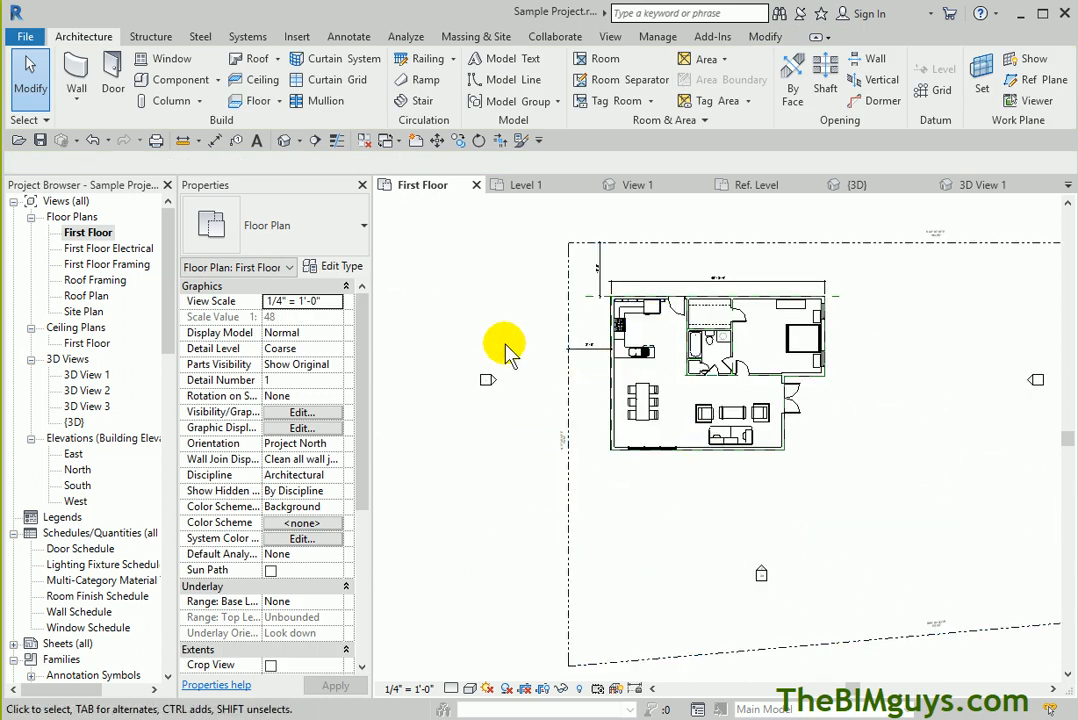
Draw a horizontal building section from the left property line through the large room past the right exterior wall, looking toward the kitchen, and open it
left_click(315, 140)
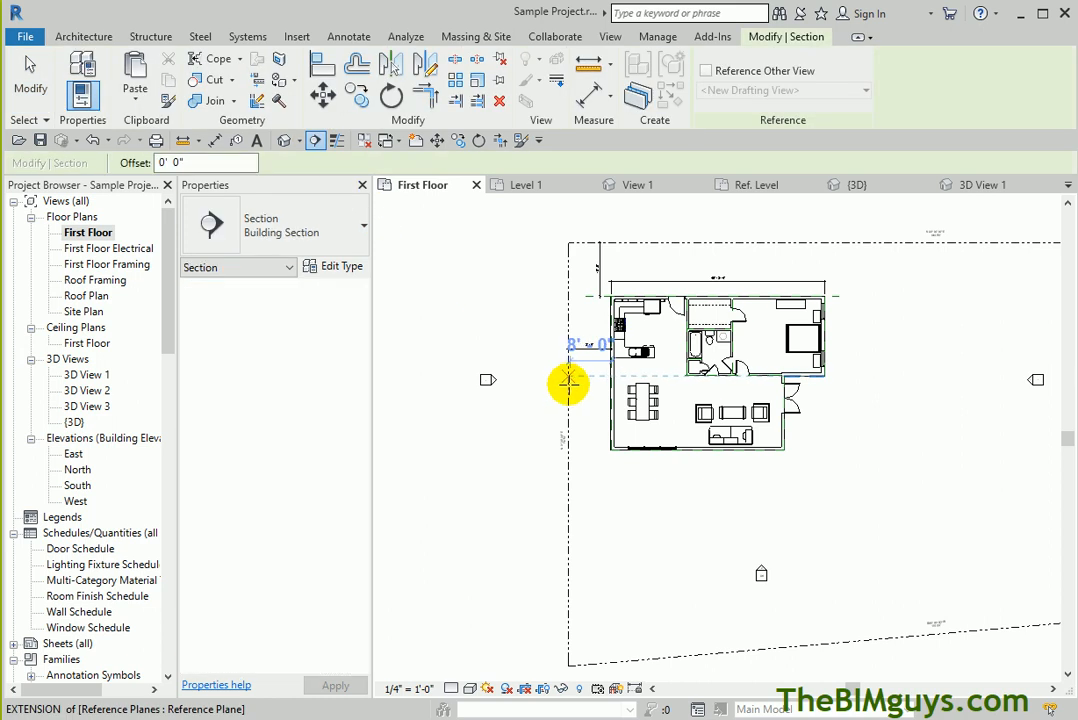
left_click(566, 389)
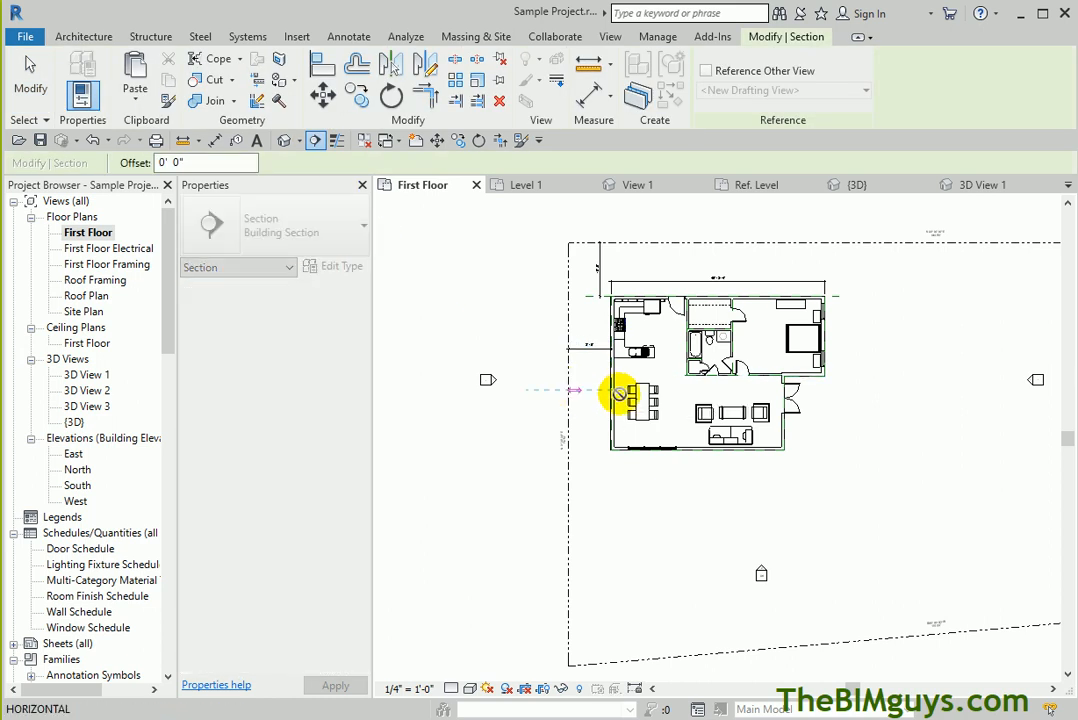
left_click(858, 389)
key("Escape")
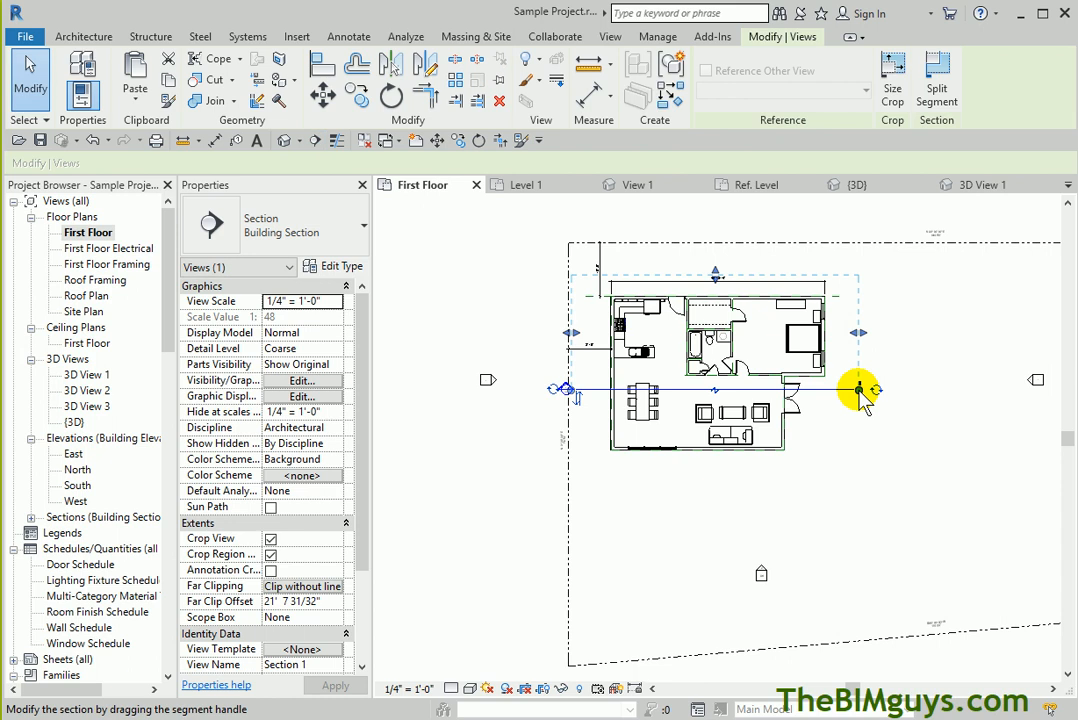
key("Escape")
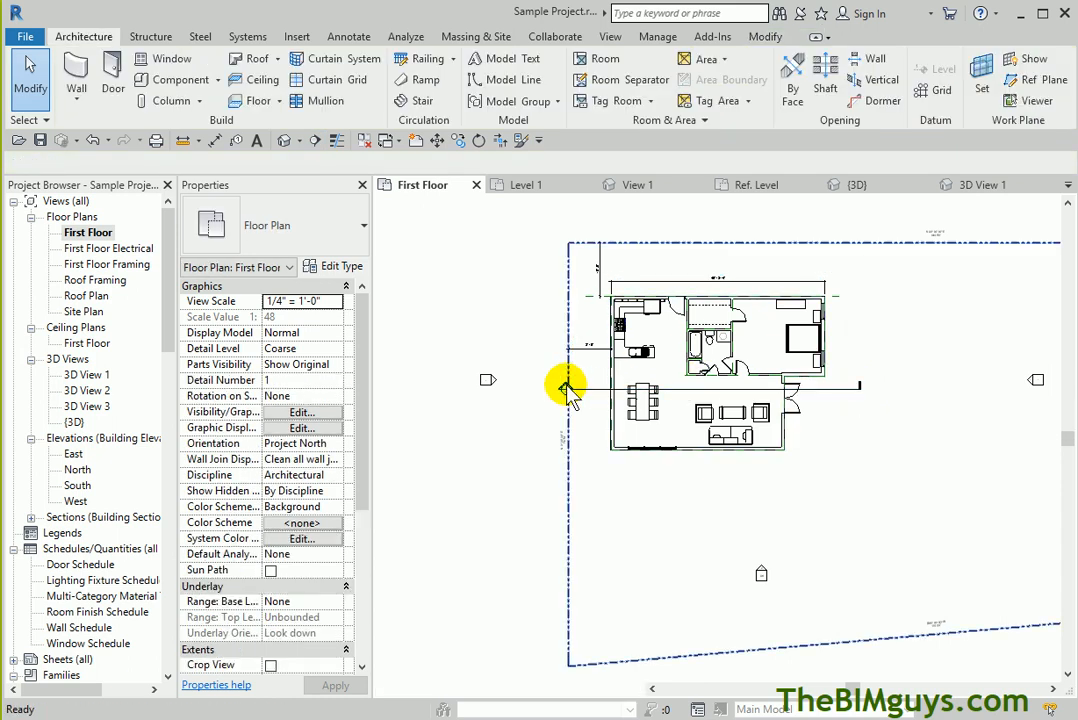
double_click(566, 389)
scroll(558, 555, "up", 3)
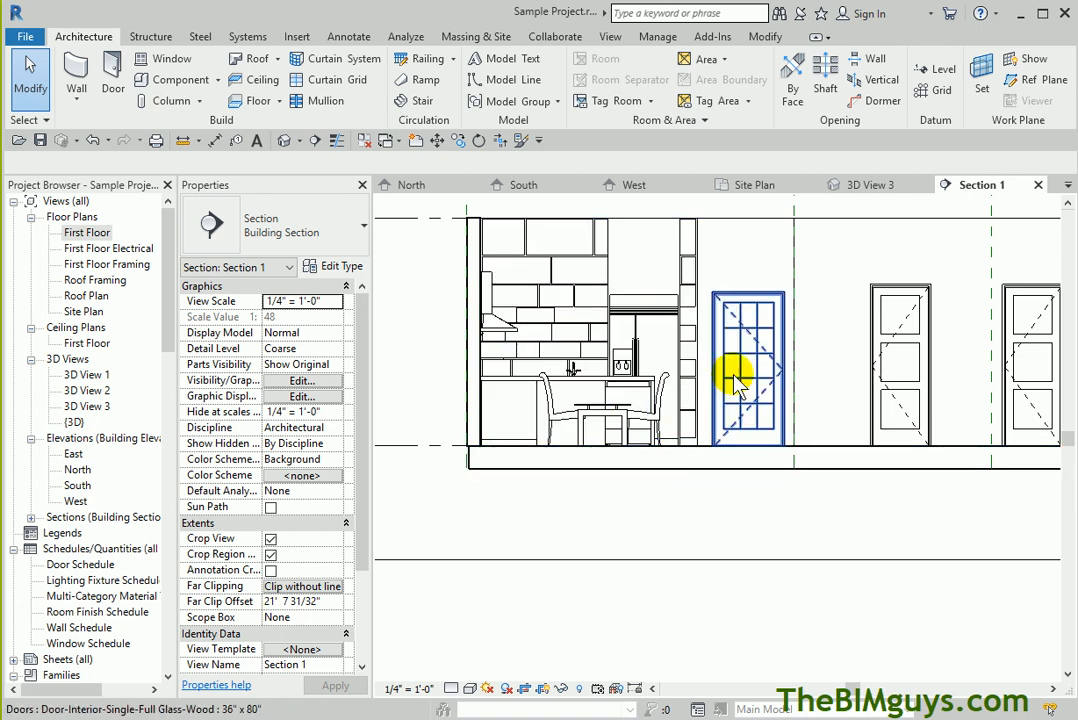
scroll(810, 495, "down", 2)
middle_click_drag(813, 500, 638, 474)
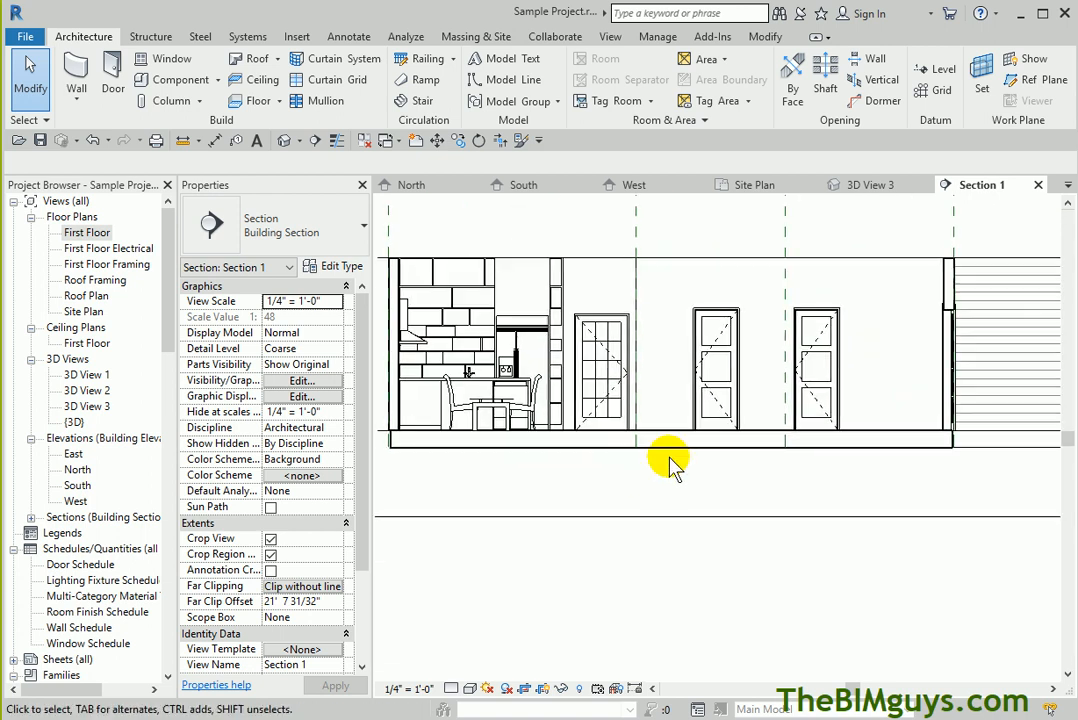
Set the section view's detail level to Fine and its visual style to one with colored surfaces
left_click(452, 689)
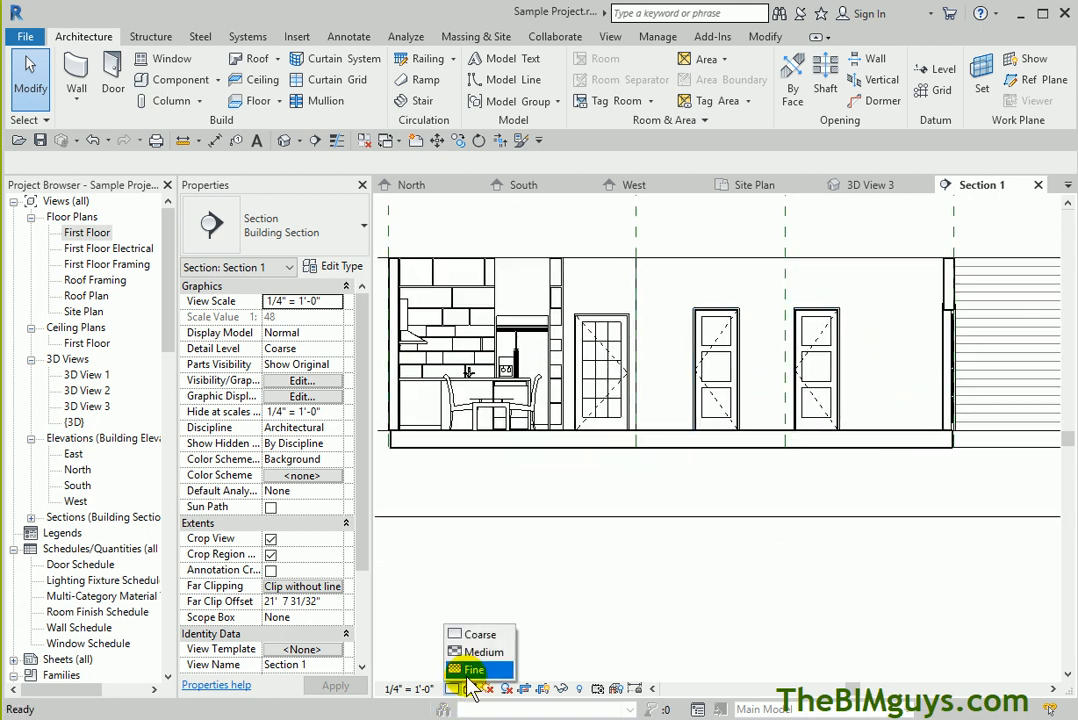
left_click(470, 670)
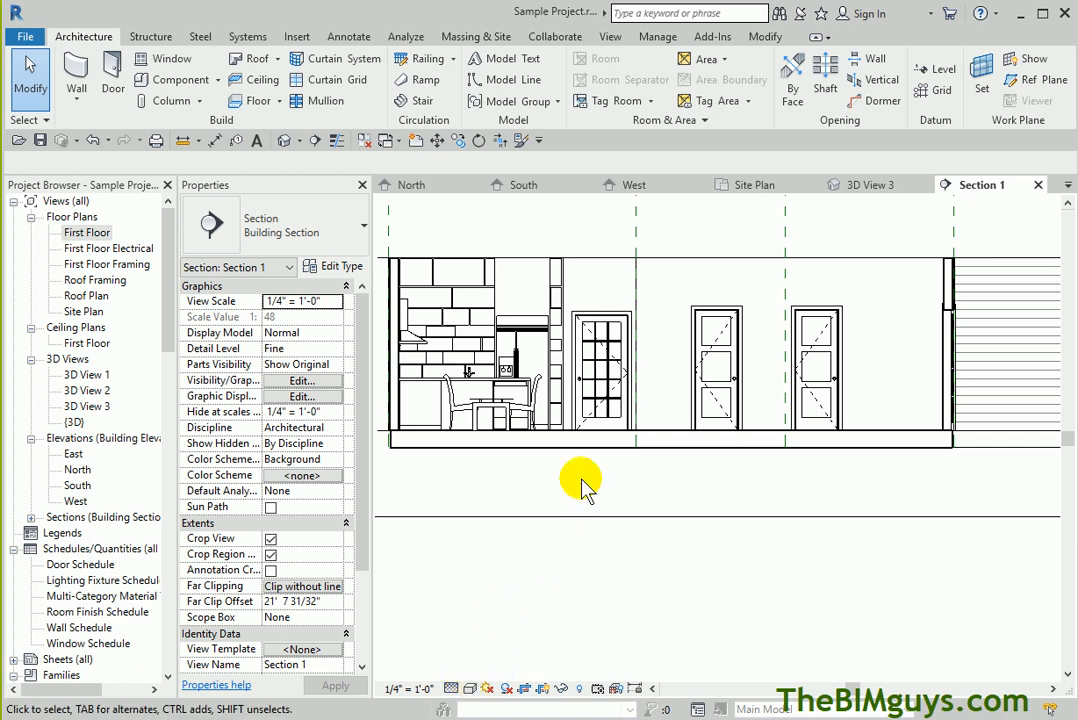
scroll(585, 487, "up", 3)
middle_click_drag(585, 489, 760, 605)
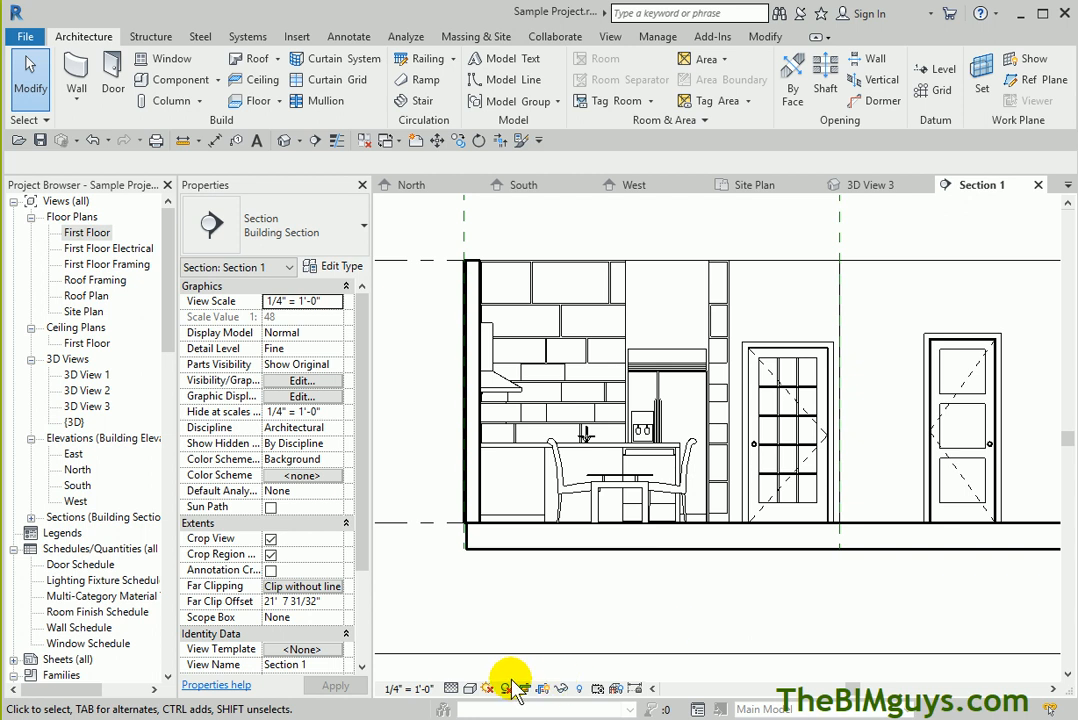
left_click(469, 688)
left_click(491, 618)
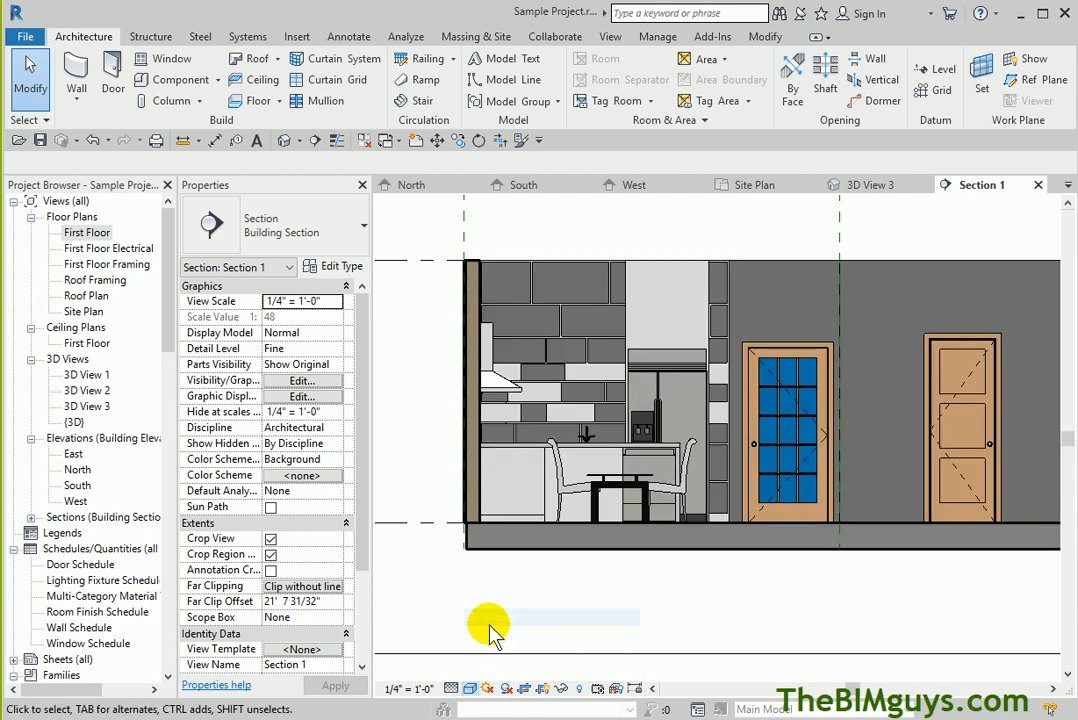
scroll(741, 600, "down", 1)
middle_click_drag(753, 601, 552, 580)
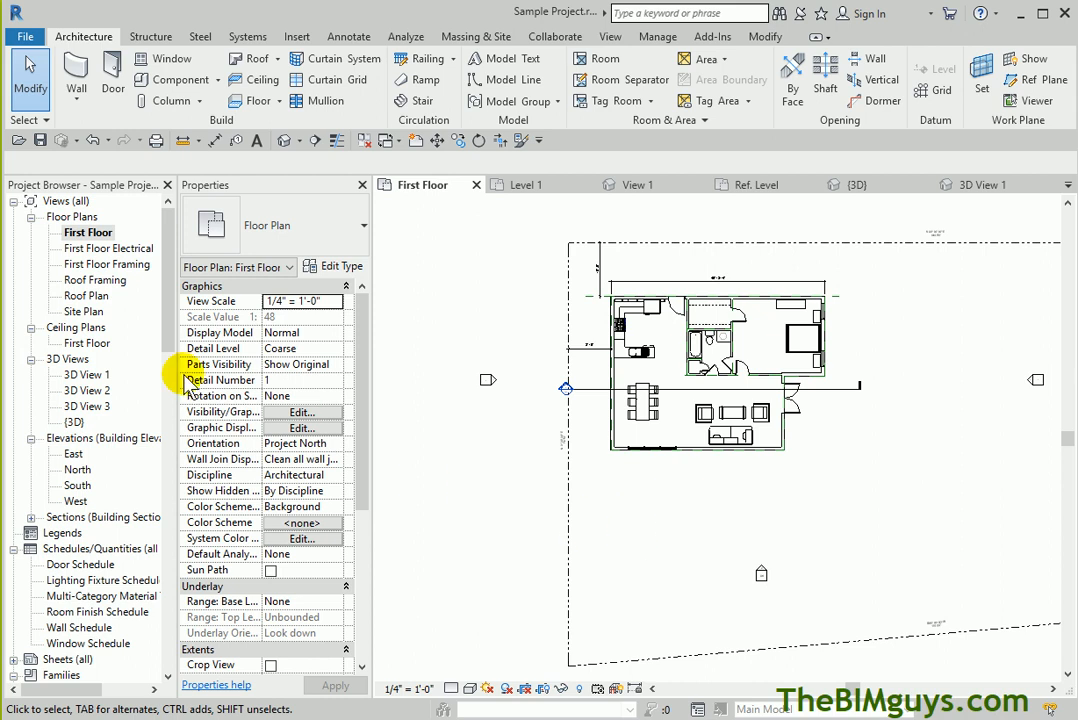
Open the Roof Plan floor plan and set its underlay base level to First Floor
double_click(90, 296)
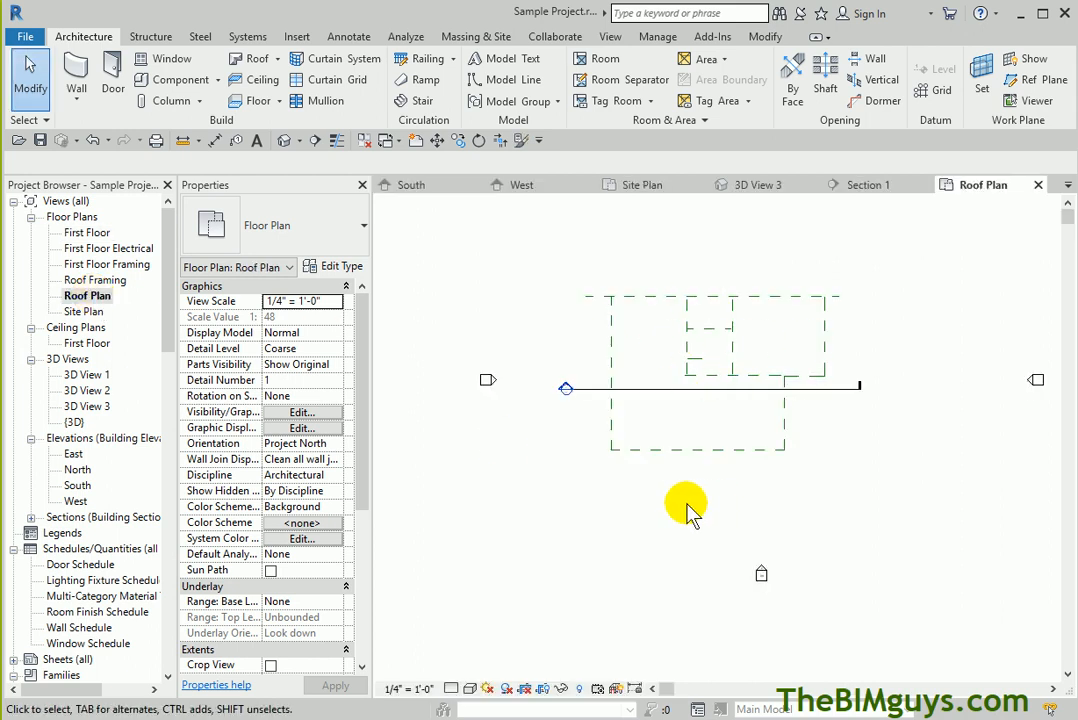
left_click_drag(366, 470, 362, 533)
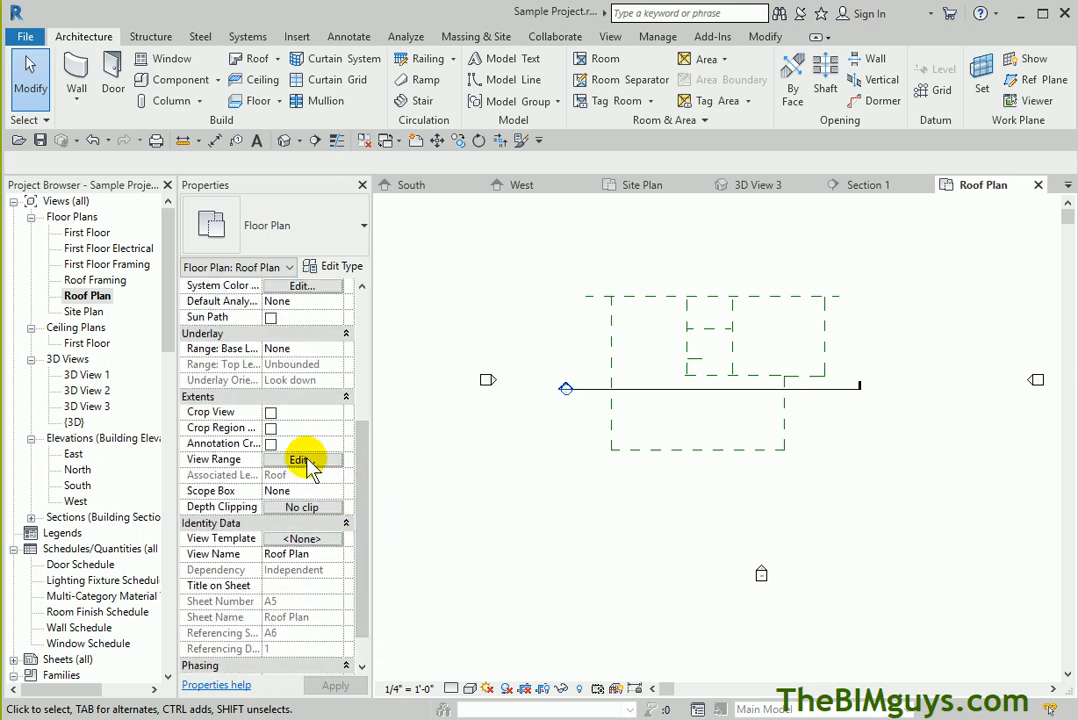
left_click(337, 350)
left_click(296, 377)
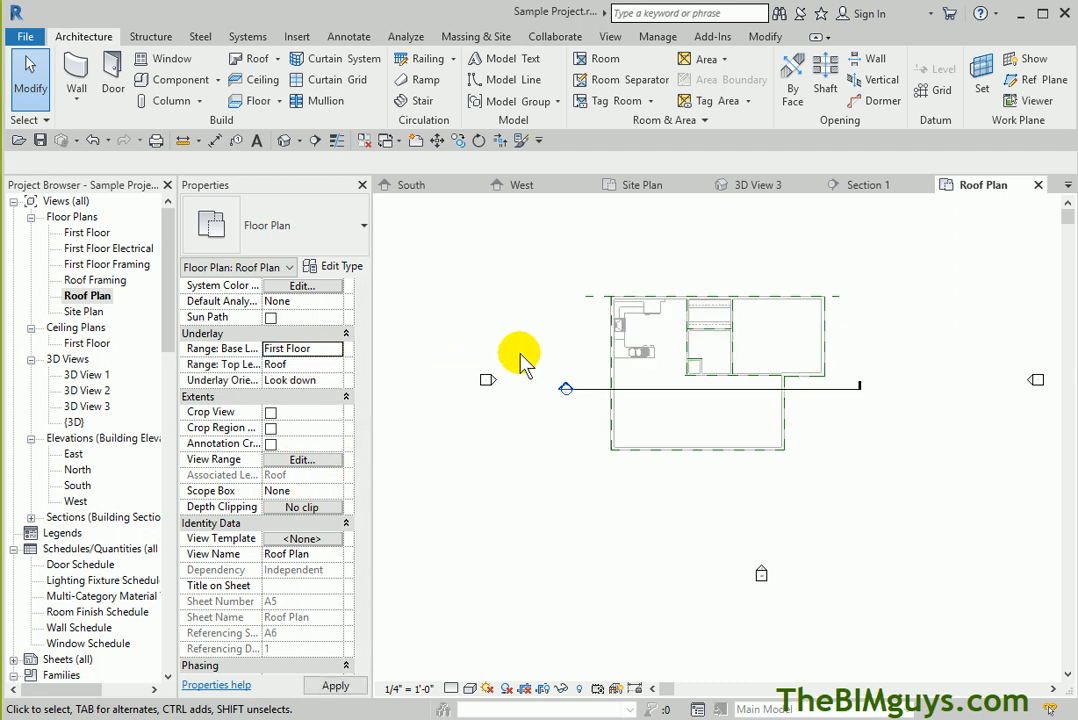
scroll(690, 355, "up", 2)
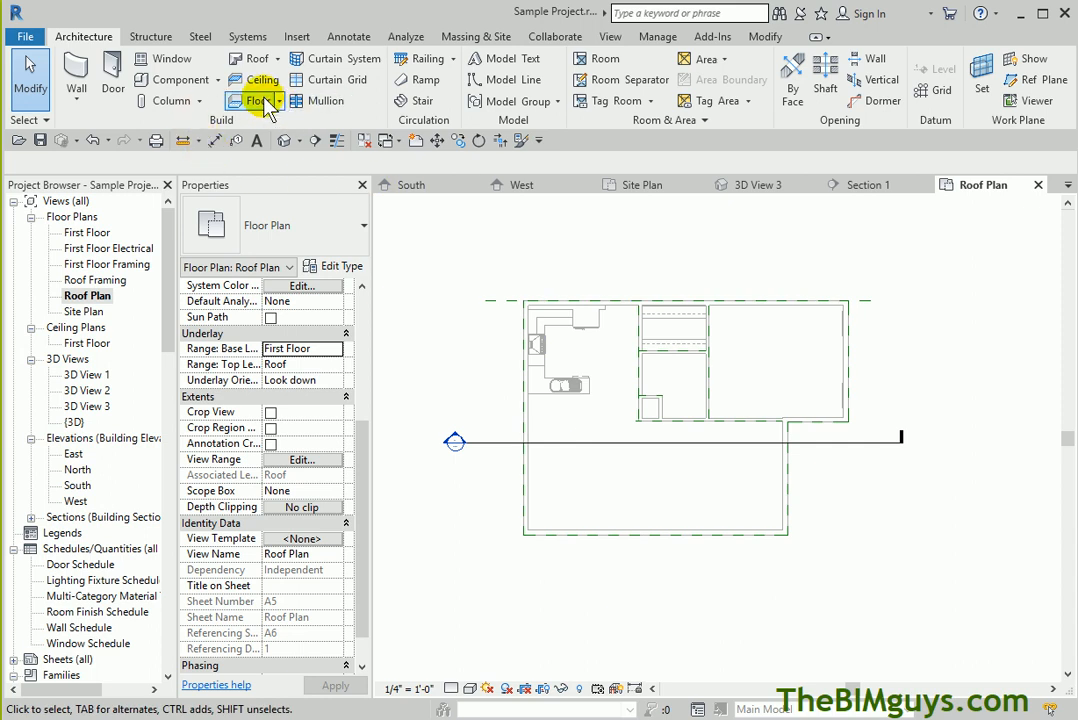
Create a Generic - 12" roof by footprint from all six exterior walls, with a 1' 0" overhang and a 9" / 12" slope on every edge
left_click(281, 60)
left_click(210, 86)
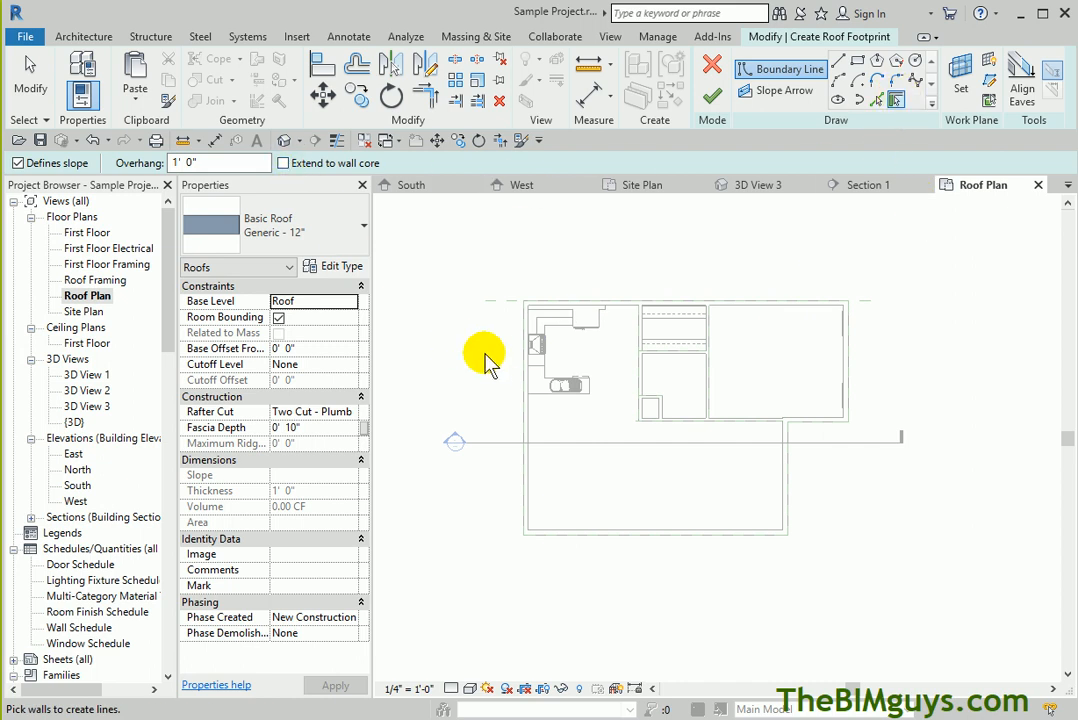
left_click(520, 368)
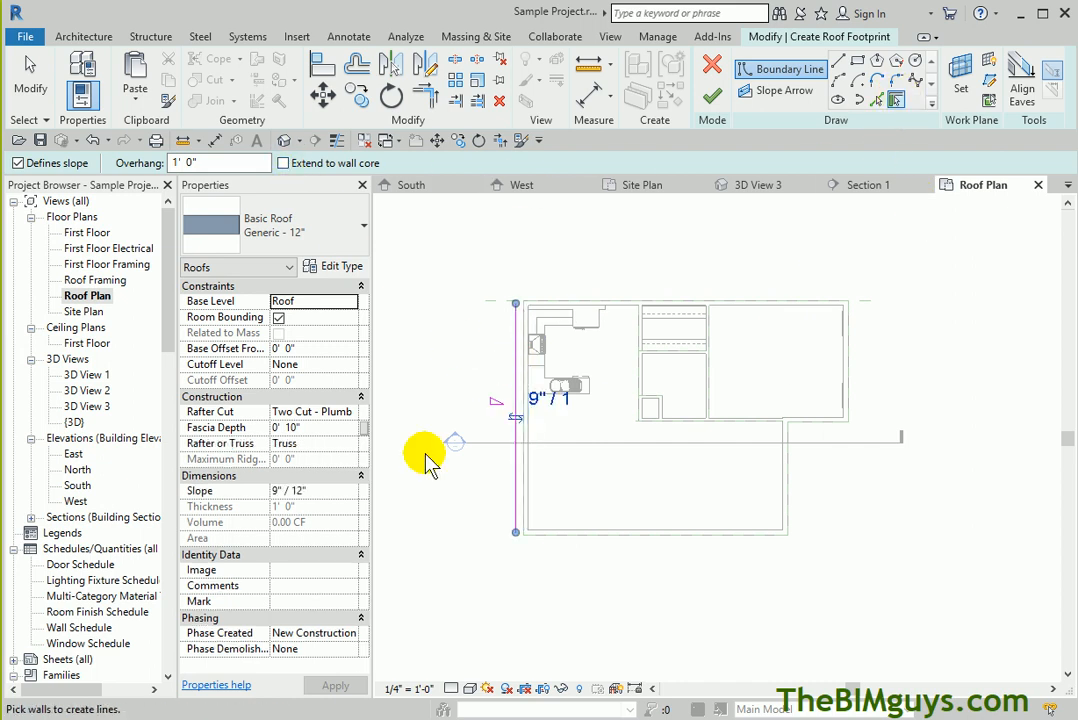
left_click(797, 490)
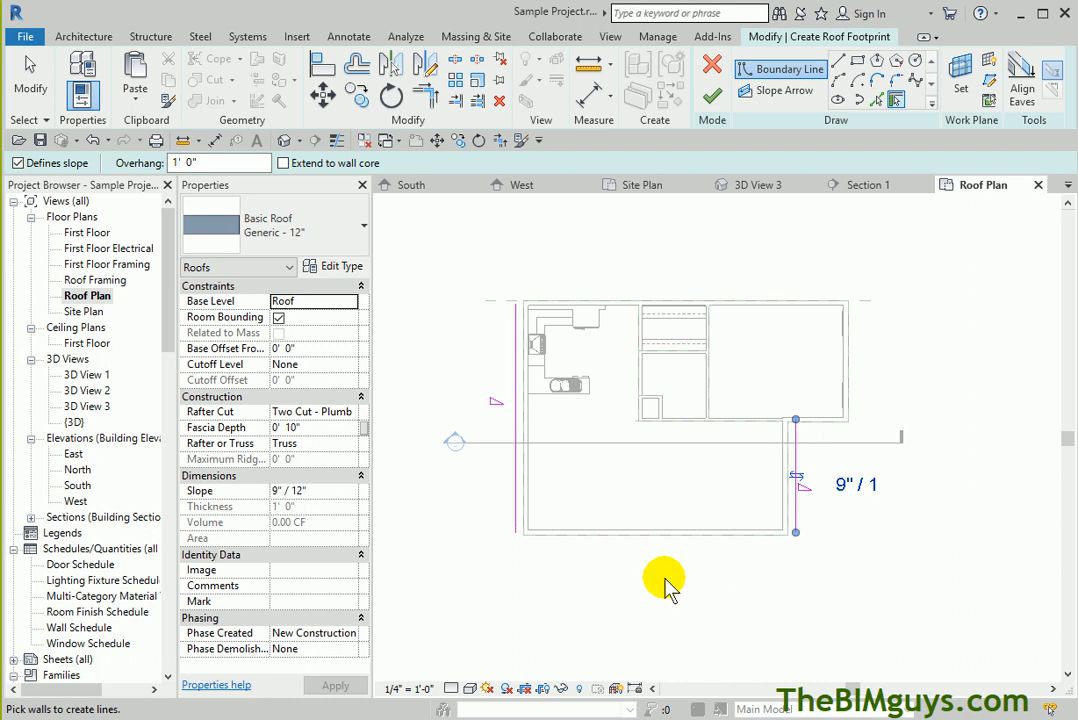
left_click(664, 542)
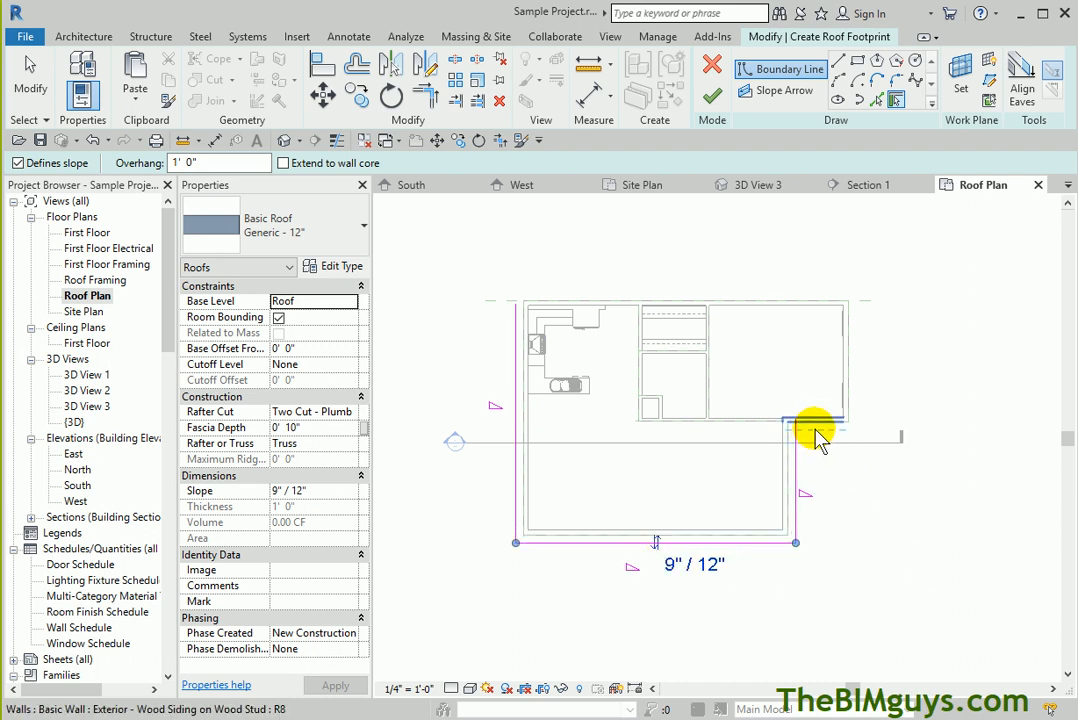
left_click(815, 430)
left_click(853, 356)
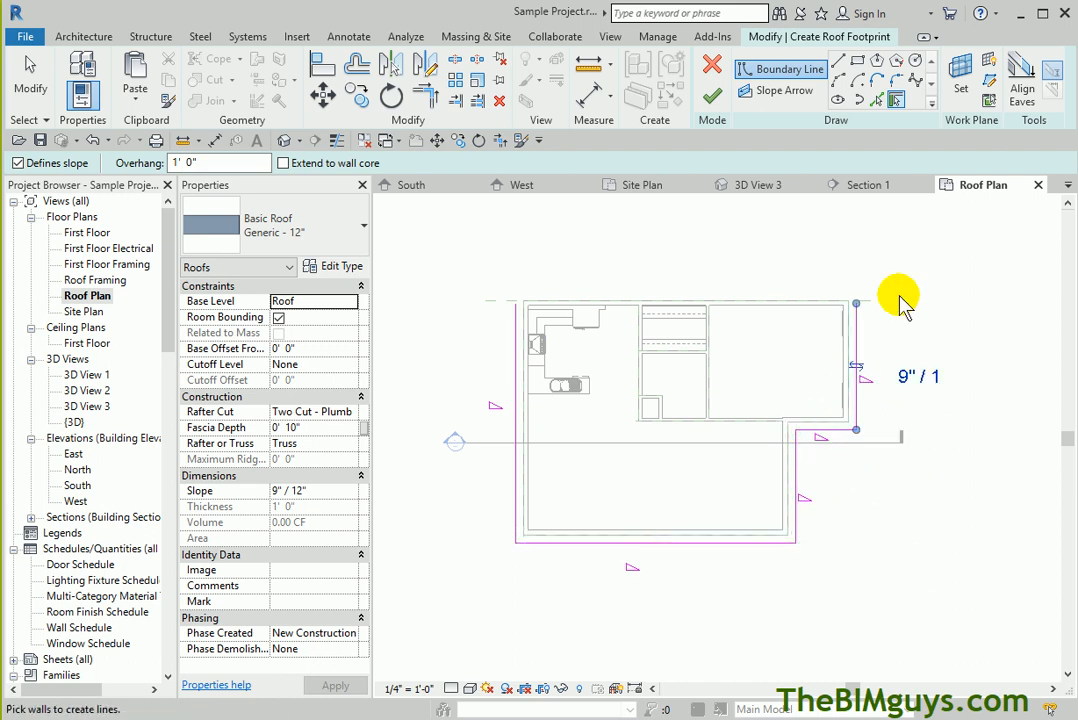
left_click(778, 297)
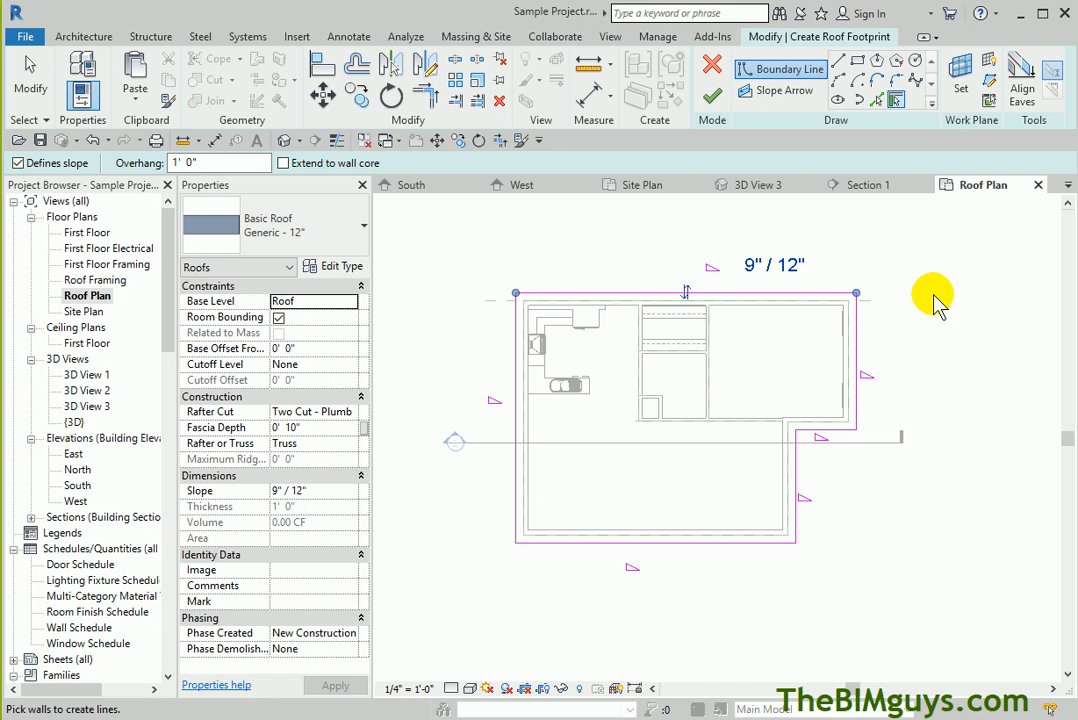
left_click(713, 100)
left_click(880, 590)
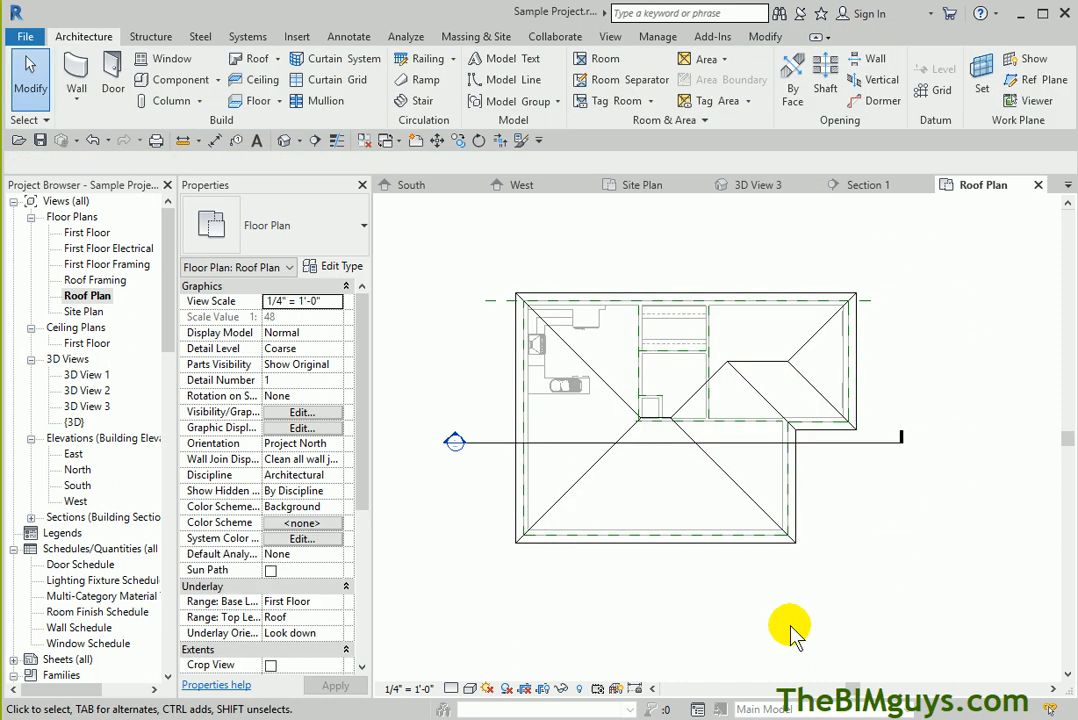
In the default 3D view, turn off the shutters on both 3' x 6' transom windows in the bedroom's end wall
left_click(285, 141)
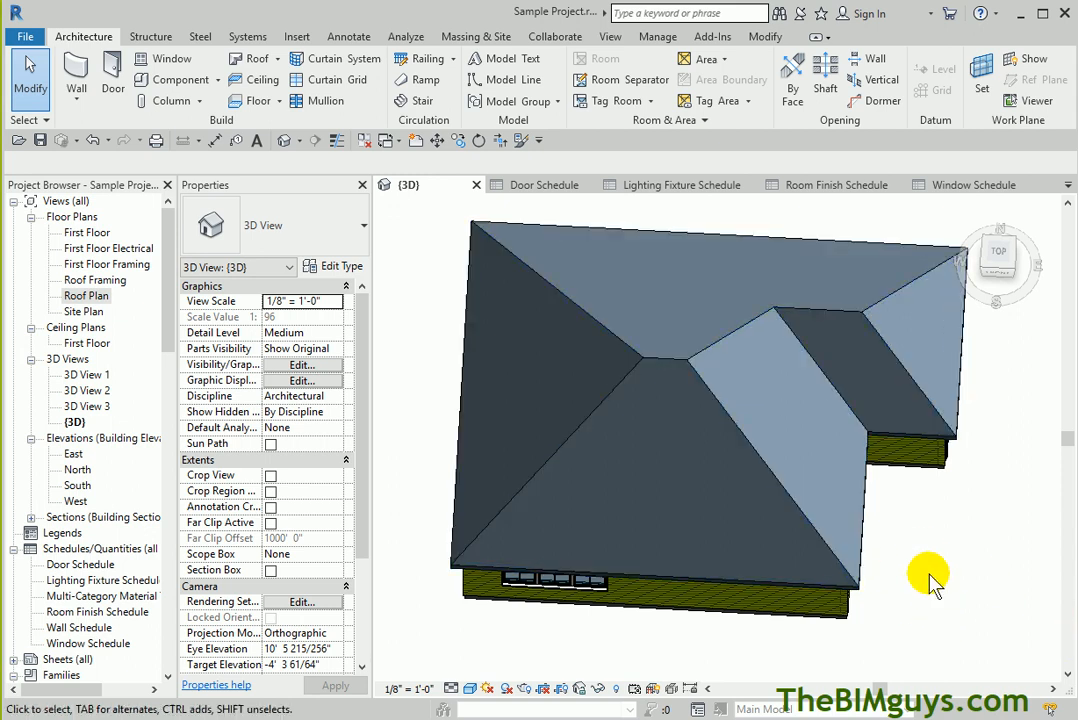
middle_click_drag(948, 612, 553, 637, "shift")
scroll(871, 551, "down", 2)
scroll(553, 635, "up", 4)
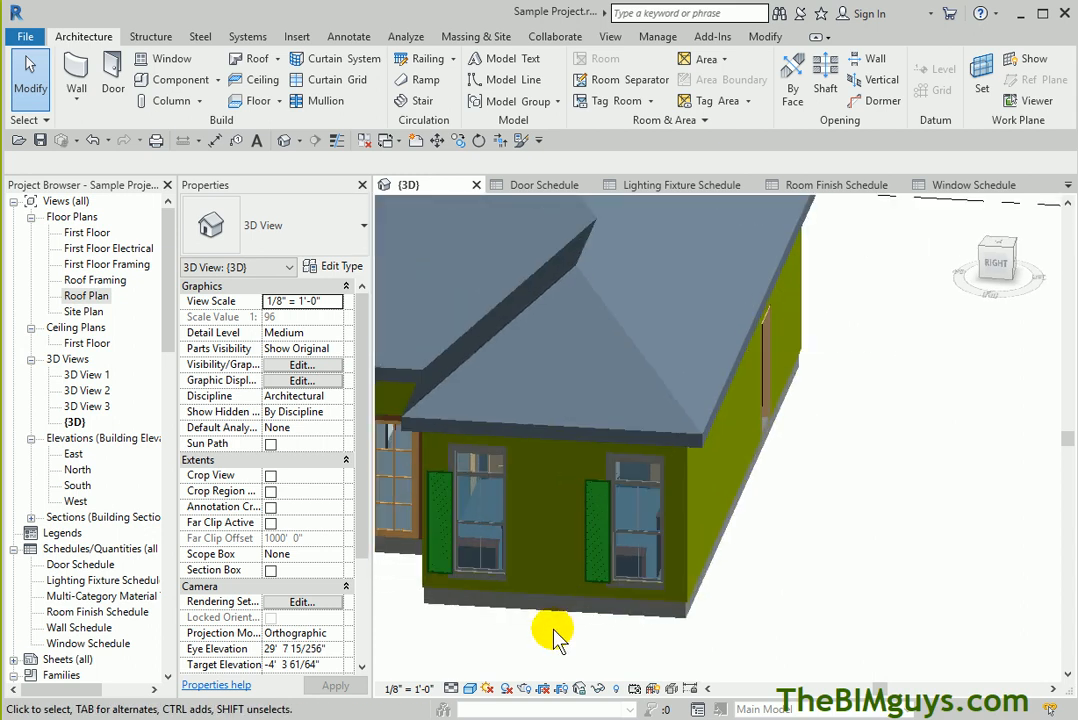
left_click(600, 585)
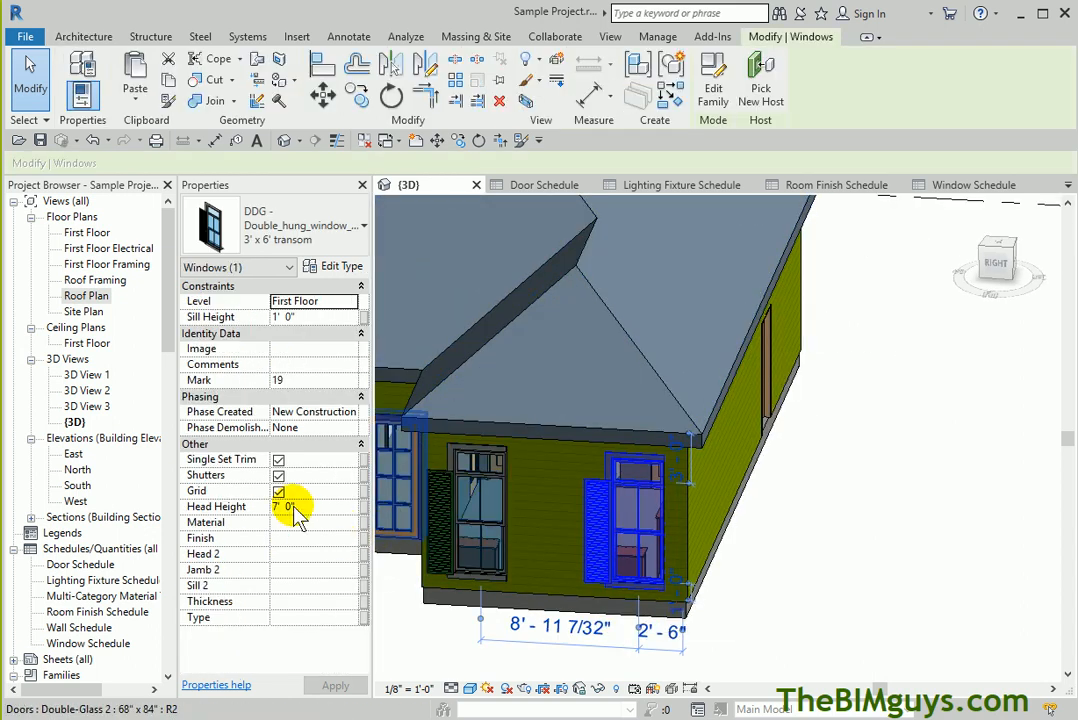
left_click(438, 541)
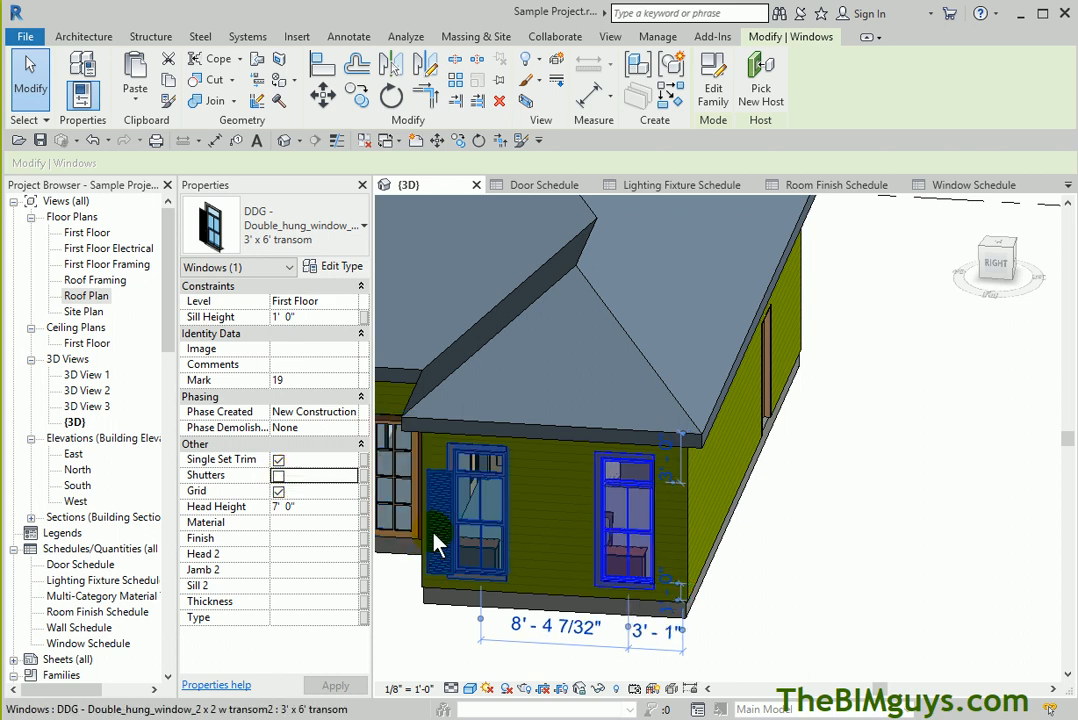
left_click(278, 475)
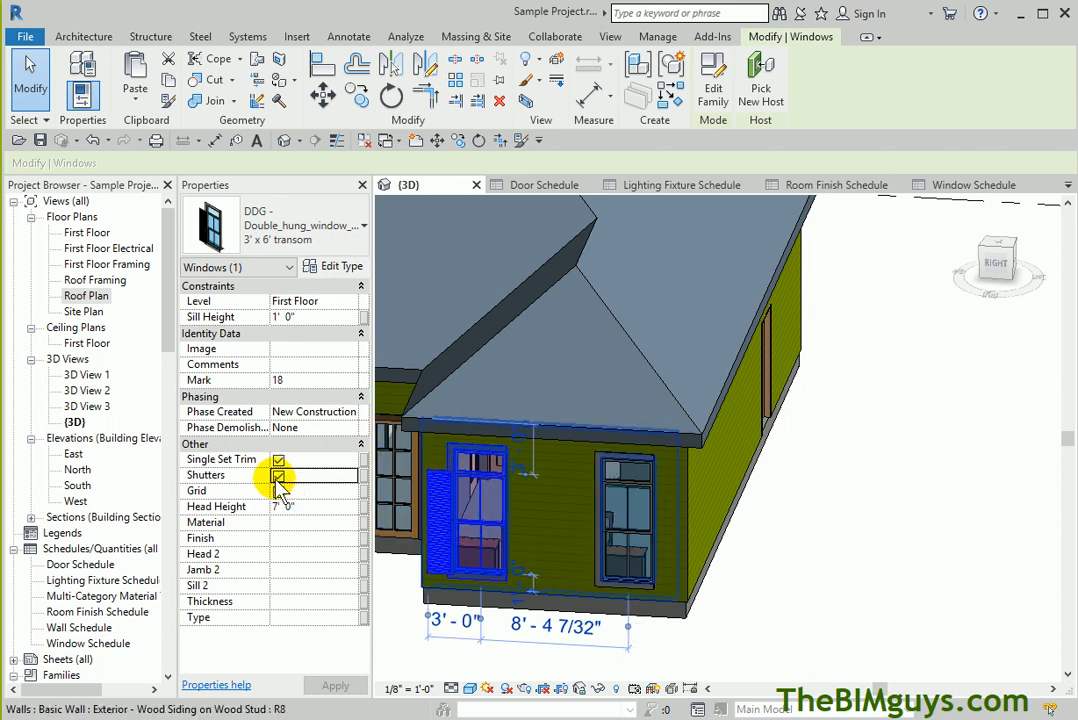
key("ctrl+z")
key("Escape")
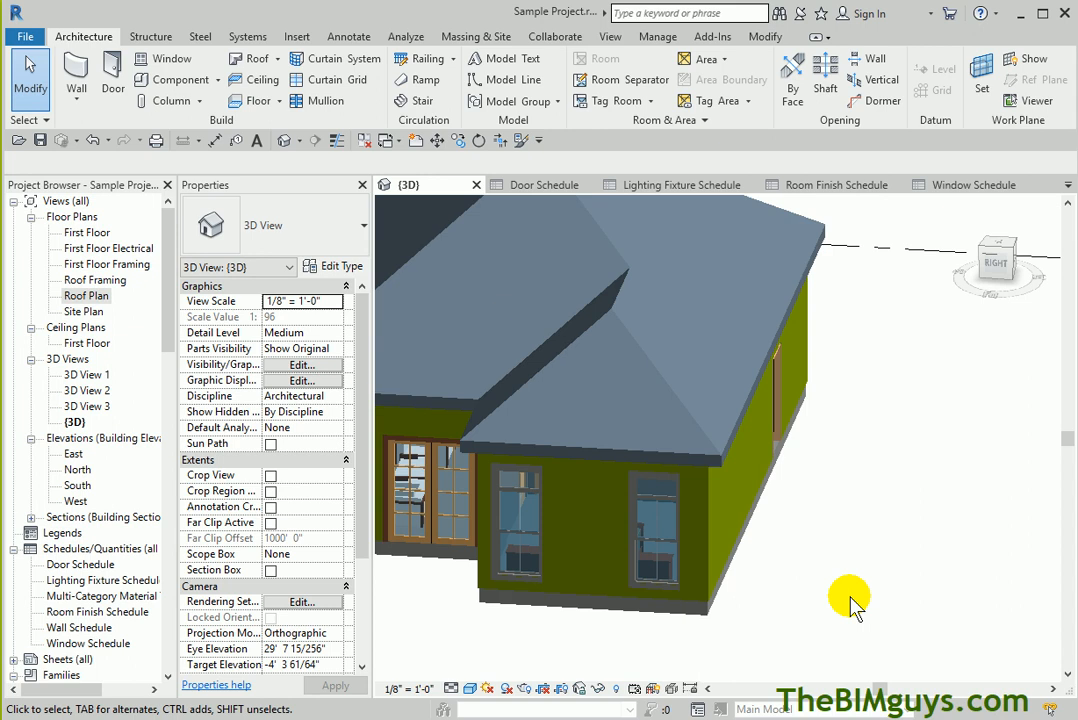
Use Match Type to apply the type of the third window in the freestanding sample wall to both windows in the bedroom's end wall
middle_click_drag(789, 585, 627, 560, "shift")
scroll(859, 537, "down", 4)
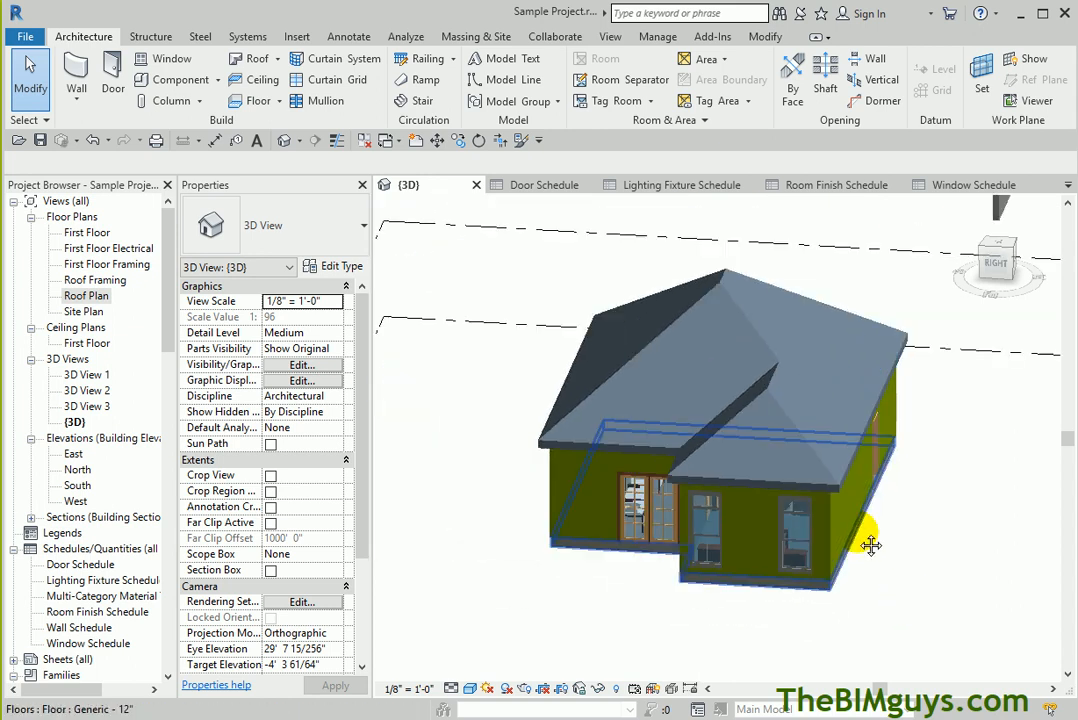
scroll(662, 612, "down", 1)
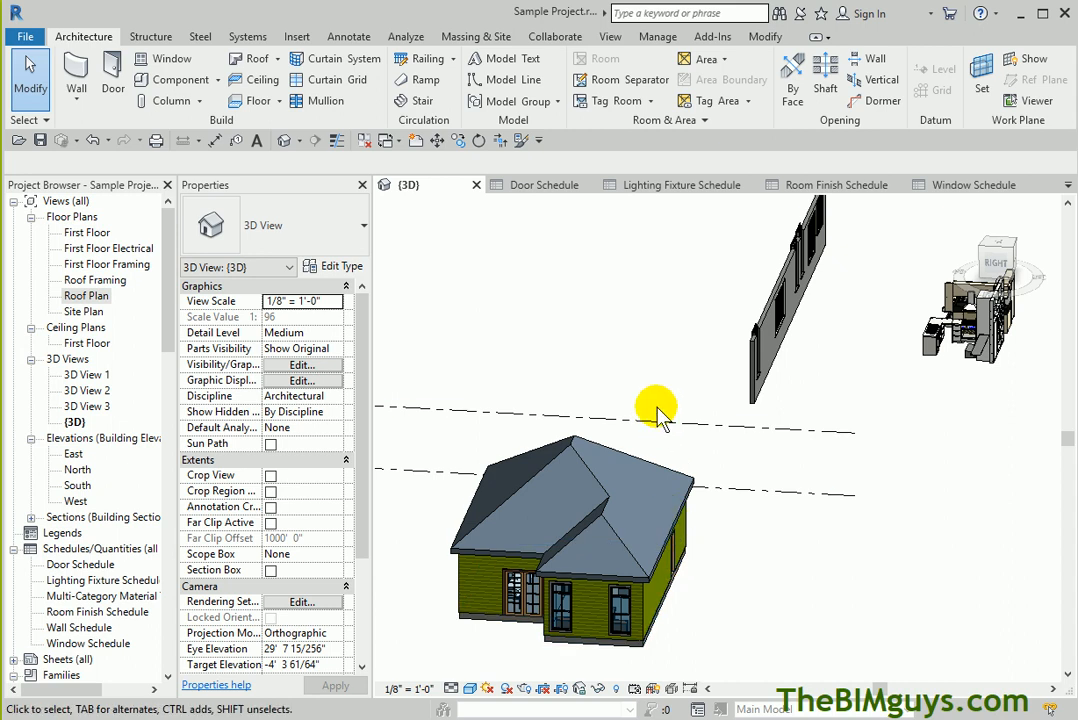
middle_click_drag(660, 505, 685, 390, "shift")
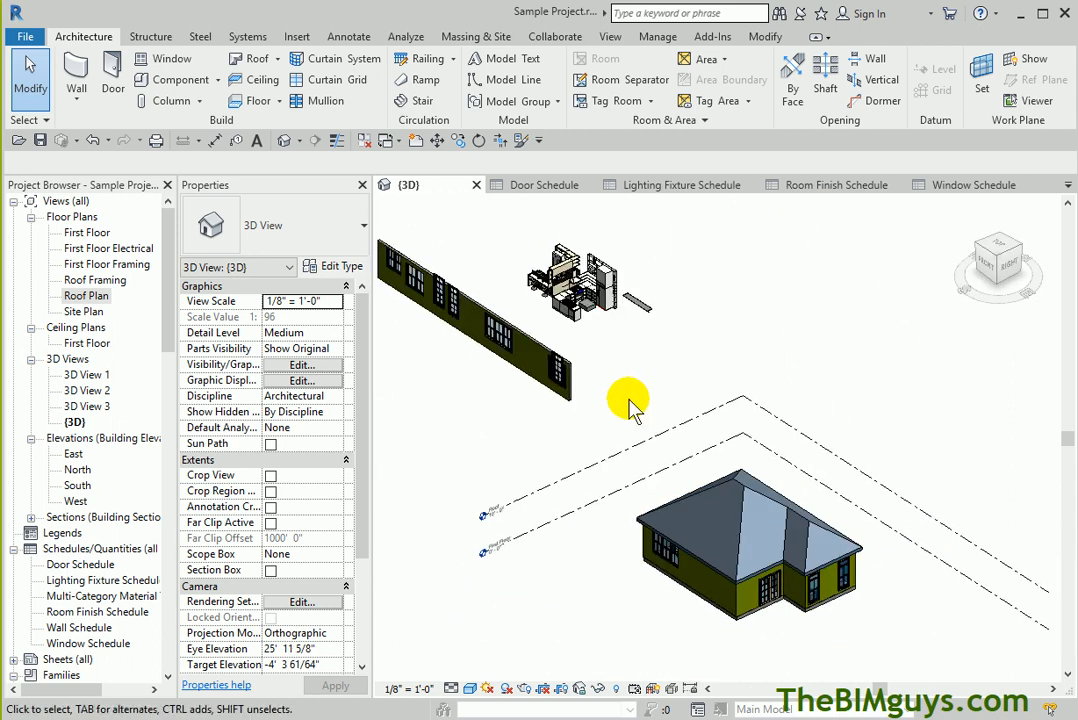
left_click(765, 38)
left_click(166, 101)
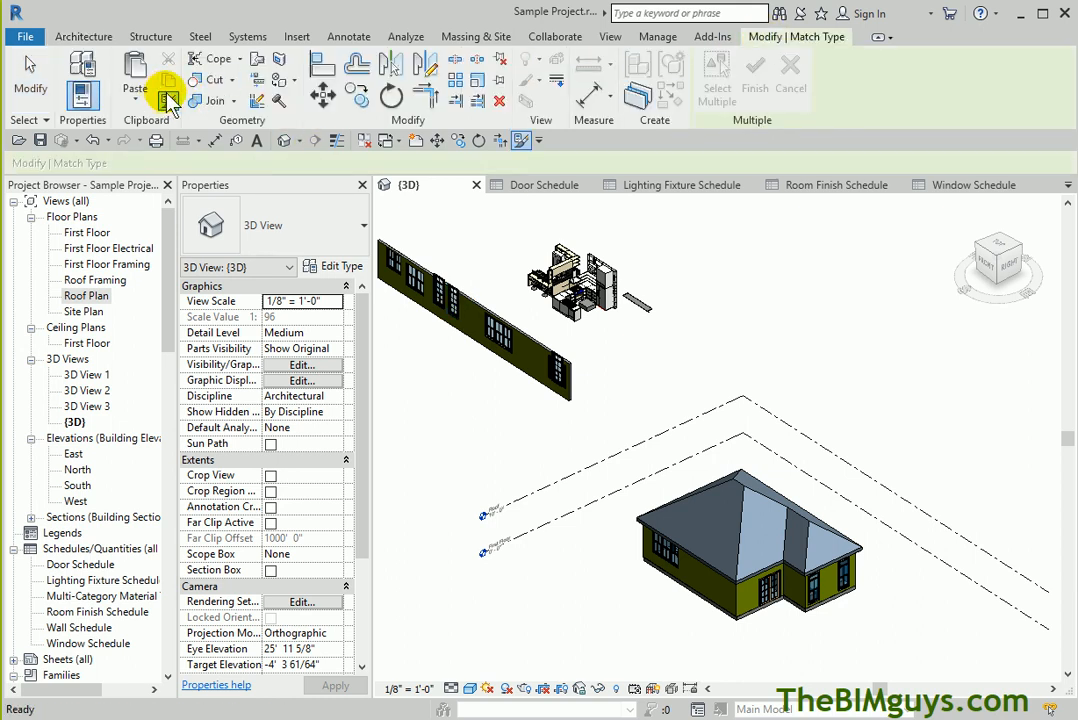
left_click(436, 300)
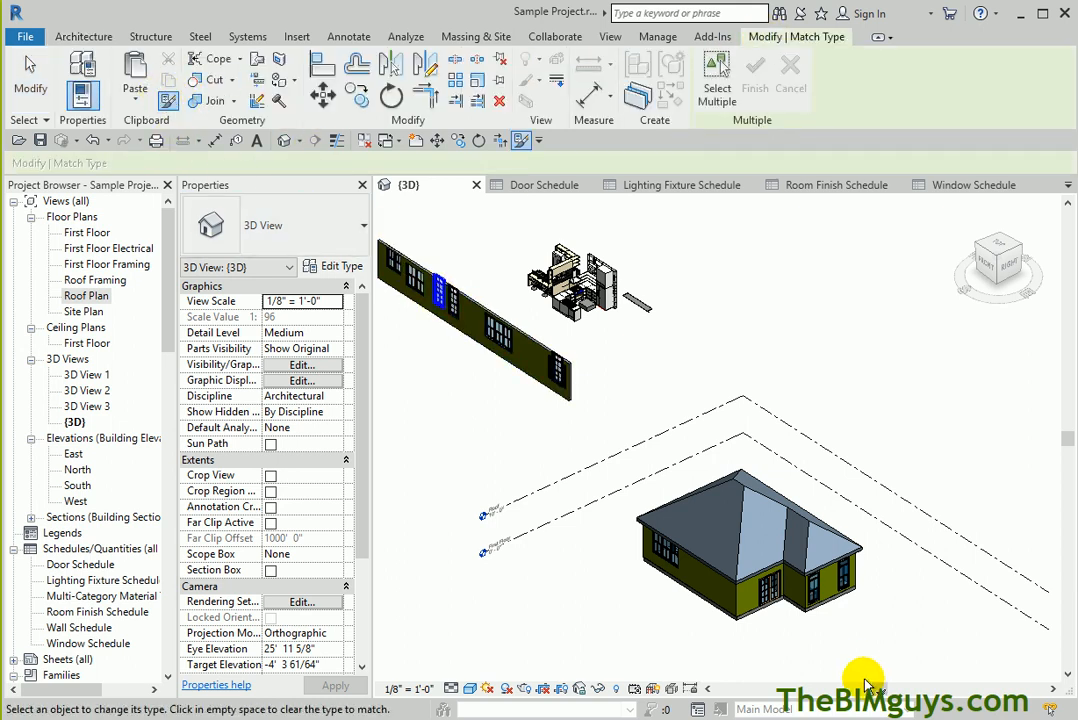
scroll(835, 648, "up", 5)
middle_click_drag(835, 645, 718, 430)
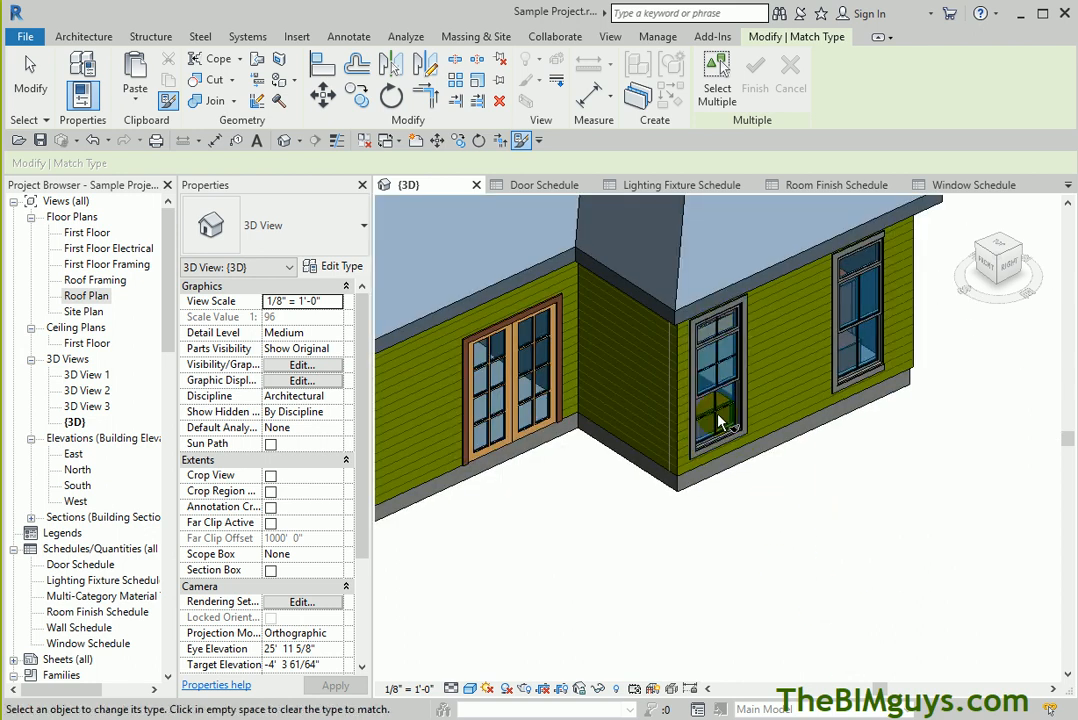
left_click(885, 362)
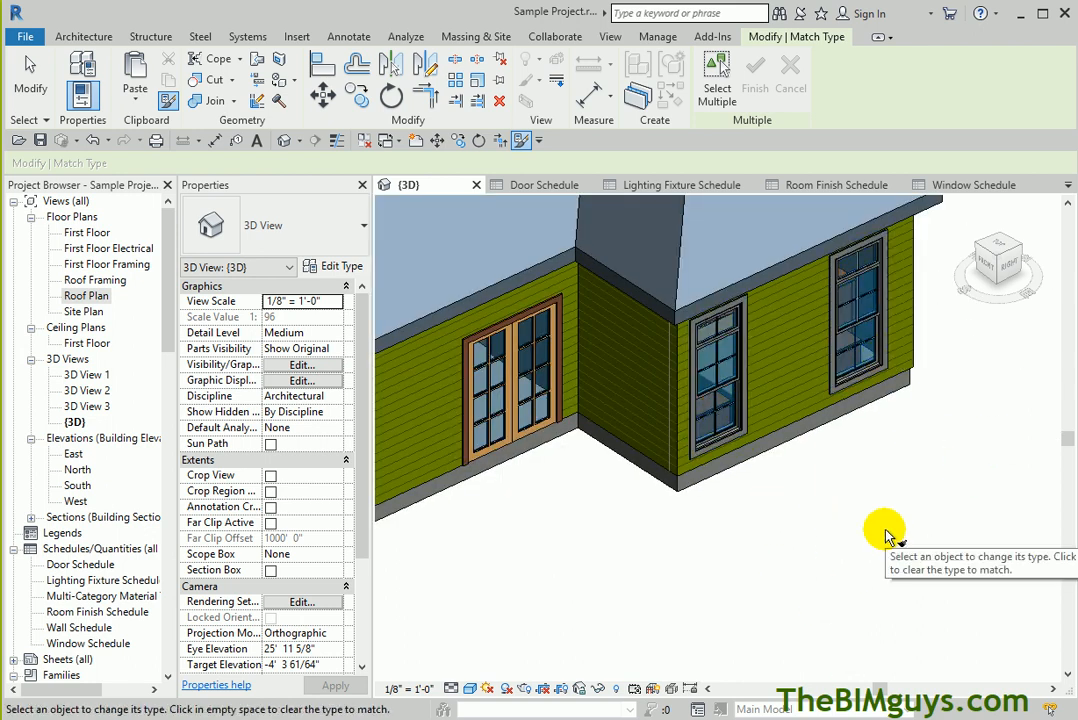
In the First Floor plan, create two windows similar to the sample wall's 5 x 5 double-hung 2-wide window in the house's west wall, beside the kitchen and dining table
middle_click_drag(885, 535, 888, 603, "shift")
middle_click_drag(754, 620, 1022, 608, "shift")
middle_click_drag(680, 462, 735, 530)
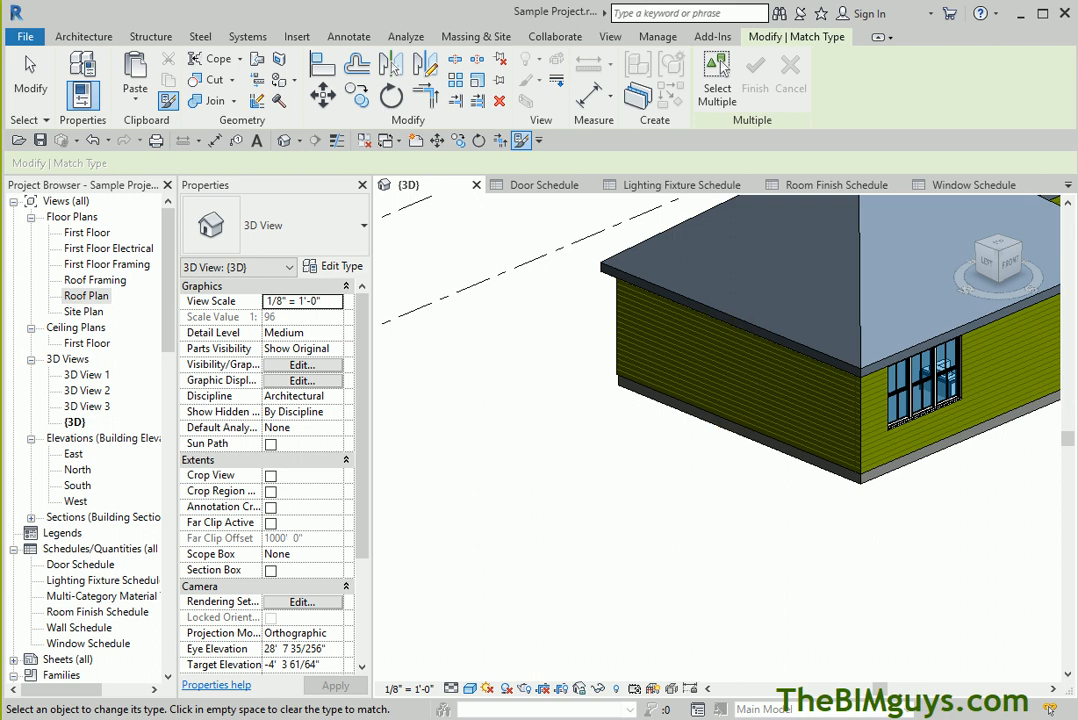
double_click(87, 232)
middle_click_drag(677, 385, 737, 470)
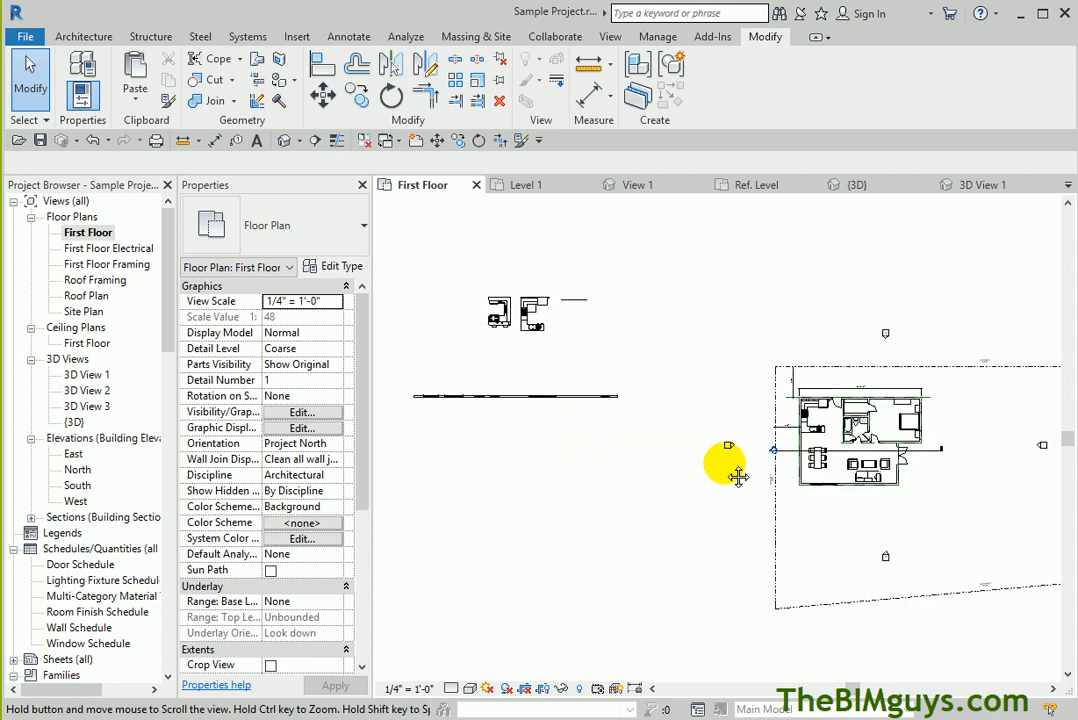
left_click(430, 401)
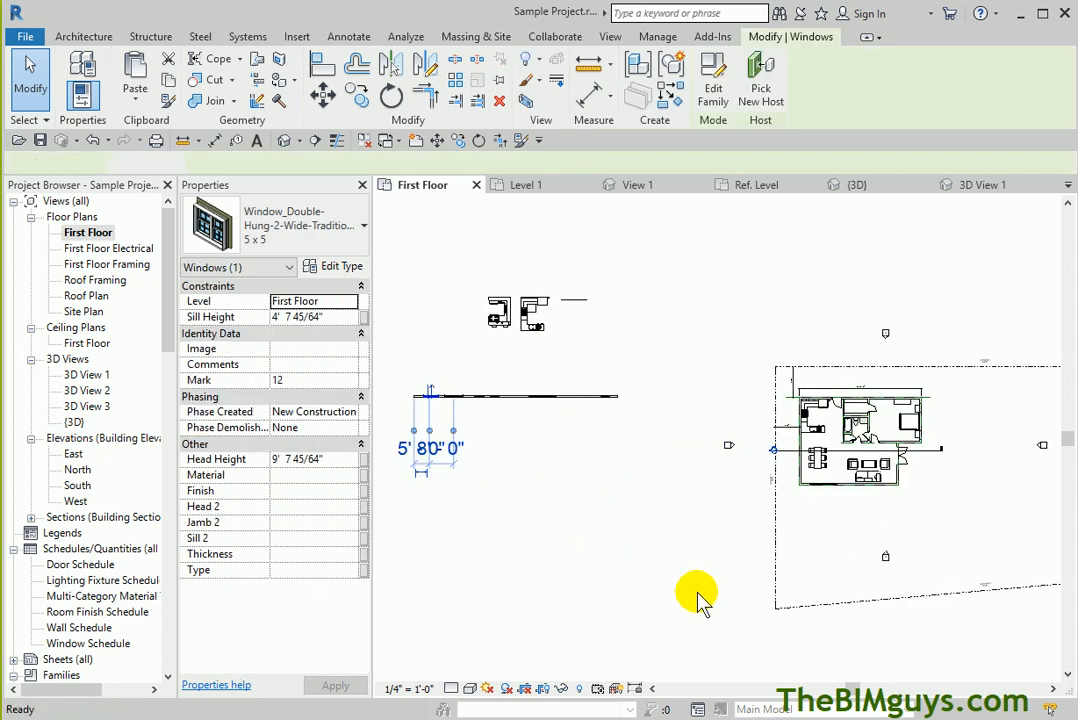
key("c")
key("s")
scroll(805, 473, "up", 4)
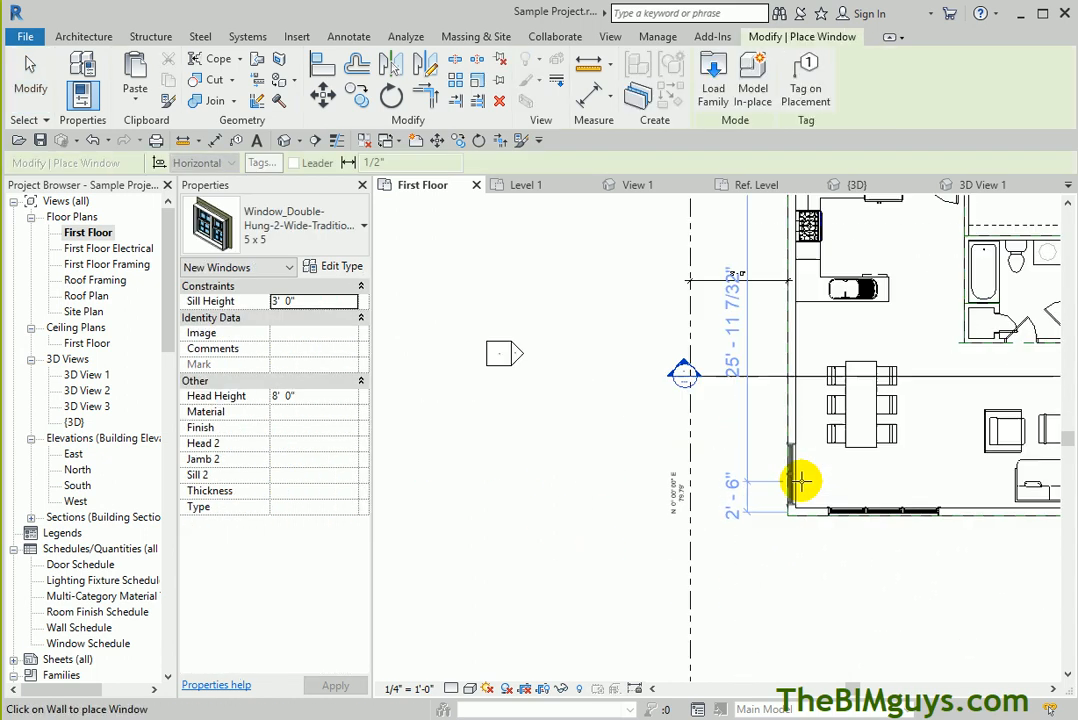
left_click(794, 298)
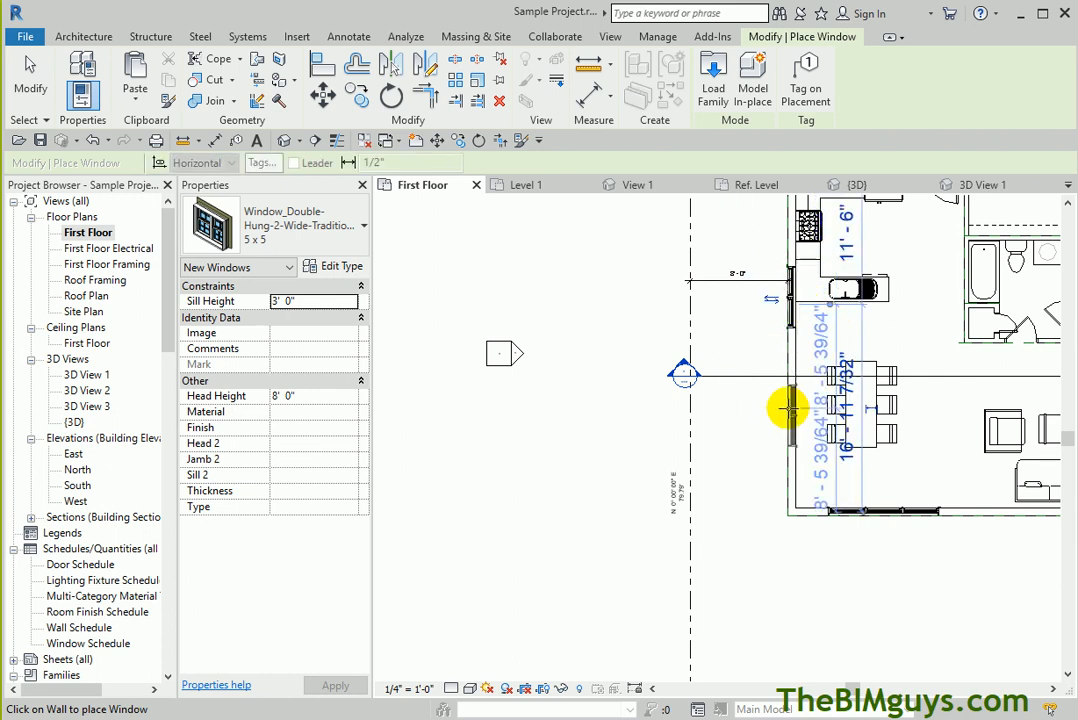
scroll(755, 452, "down", 3)
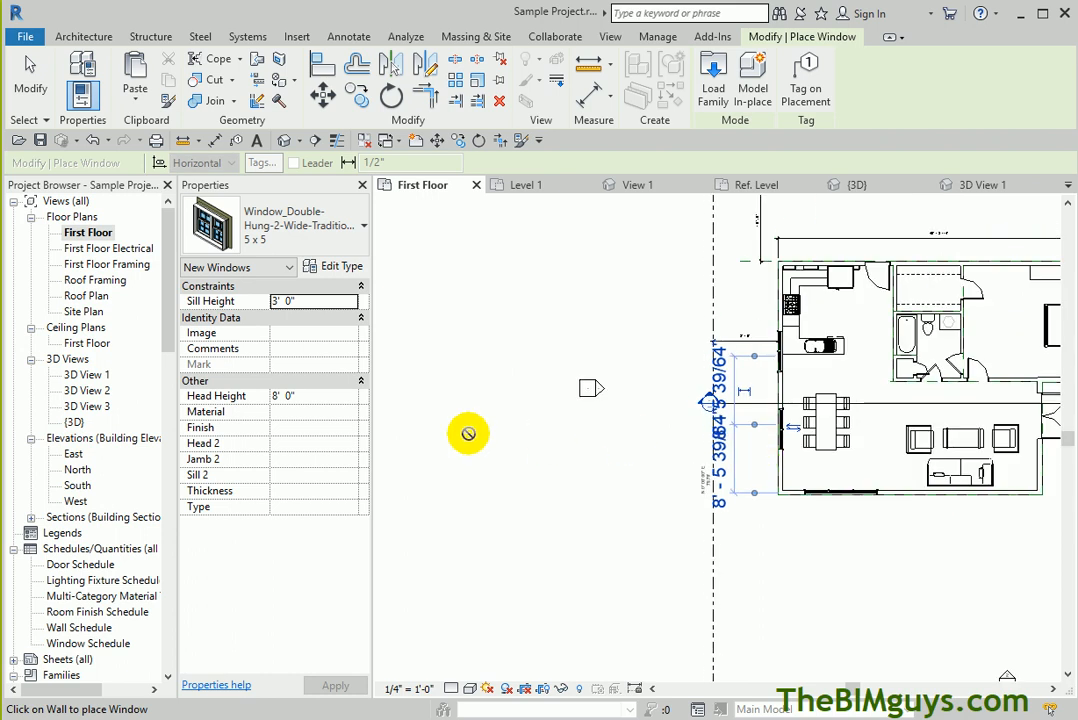
In the default 3D view, flip the west wall's 5 x 5 window nearest the front corner so its exterior trim faces outward
left_click(284, 141)
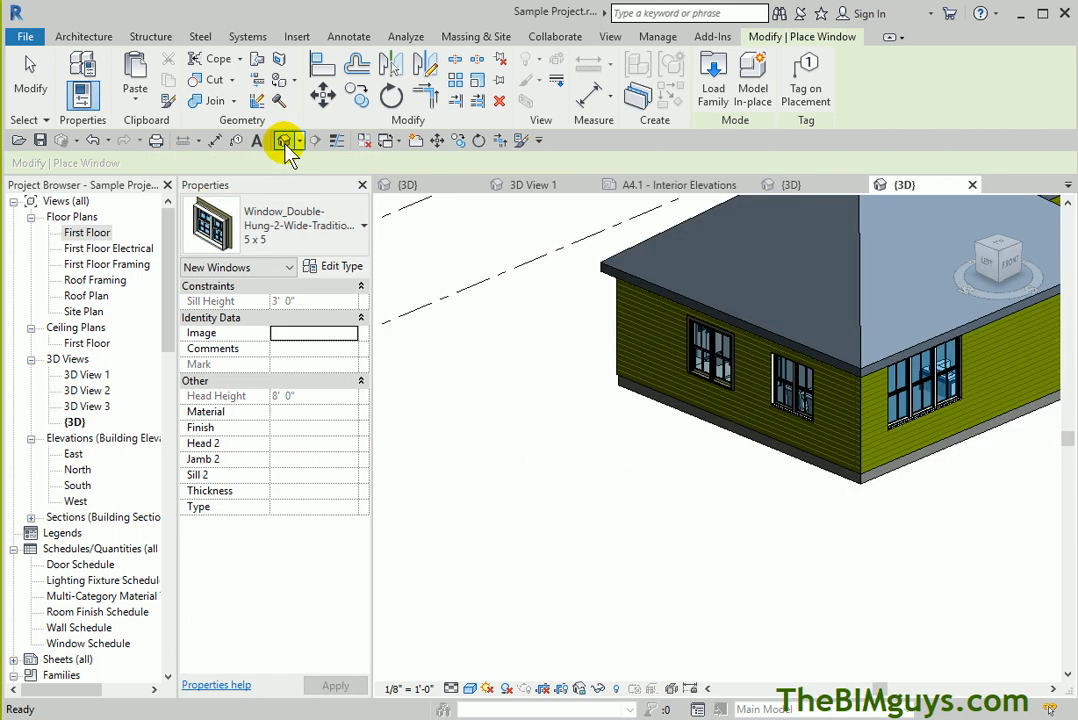
scroll(769, 527, "up", 3)
key("Escape")
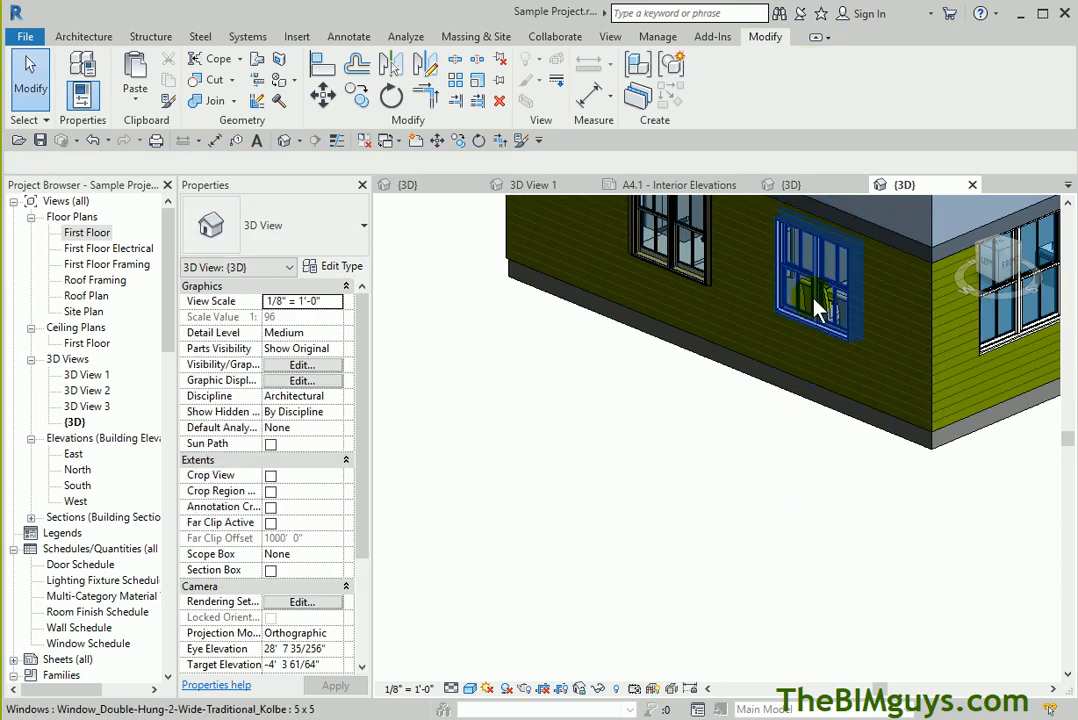
scroll(652, 297, "up", 3)
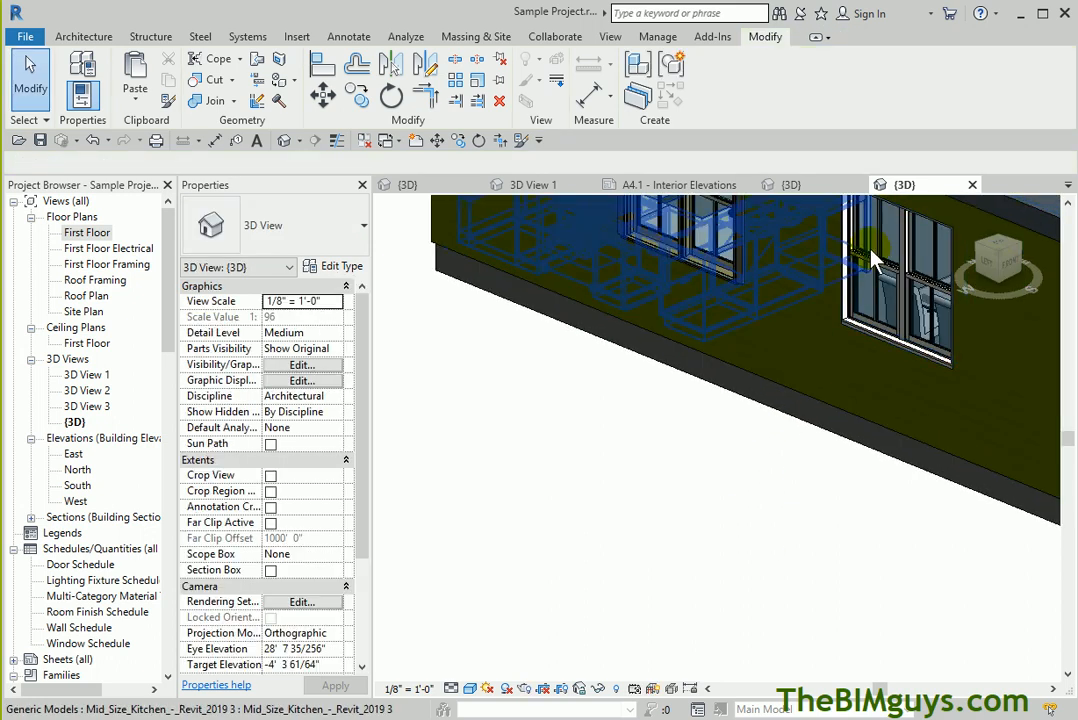
left_click(893, 283)
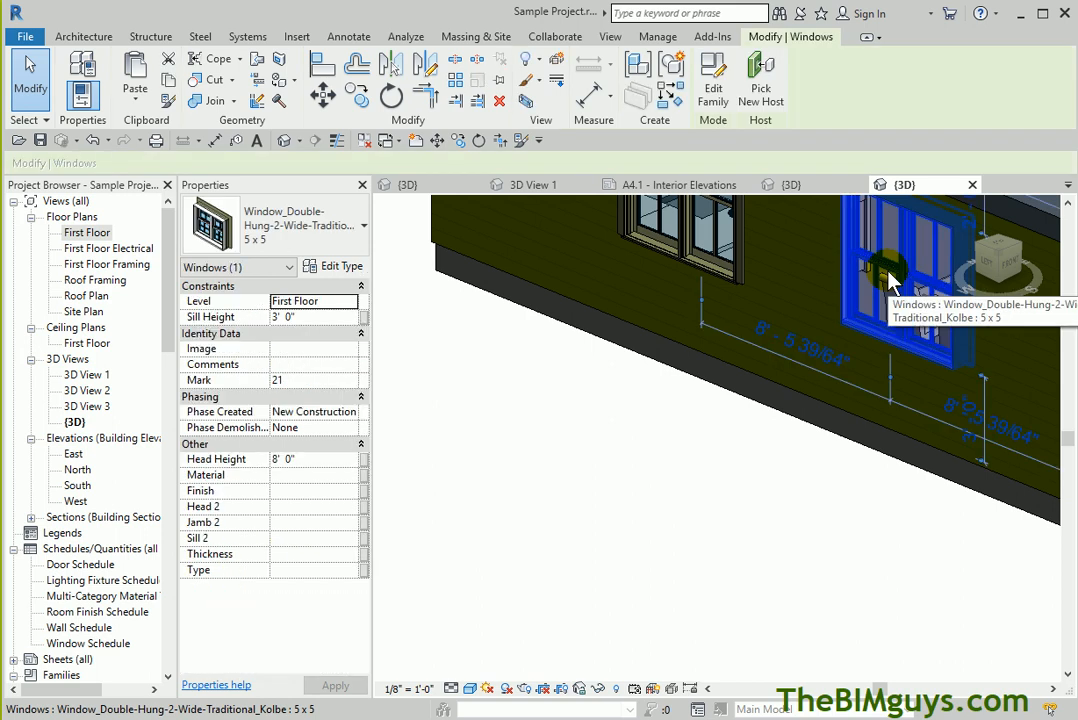
left_click(591, 527)
scroll(592, 520, "down", 1)
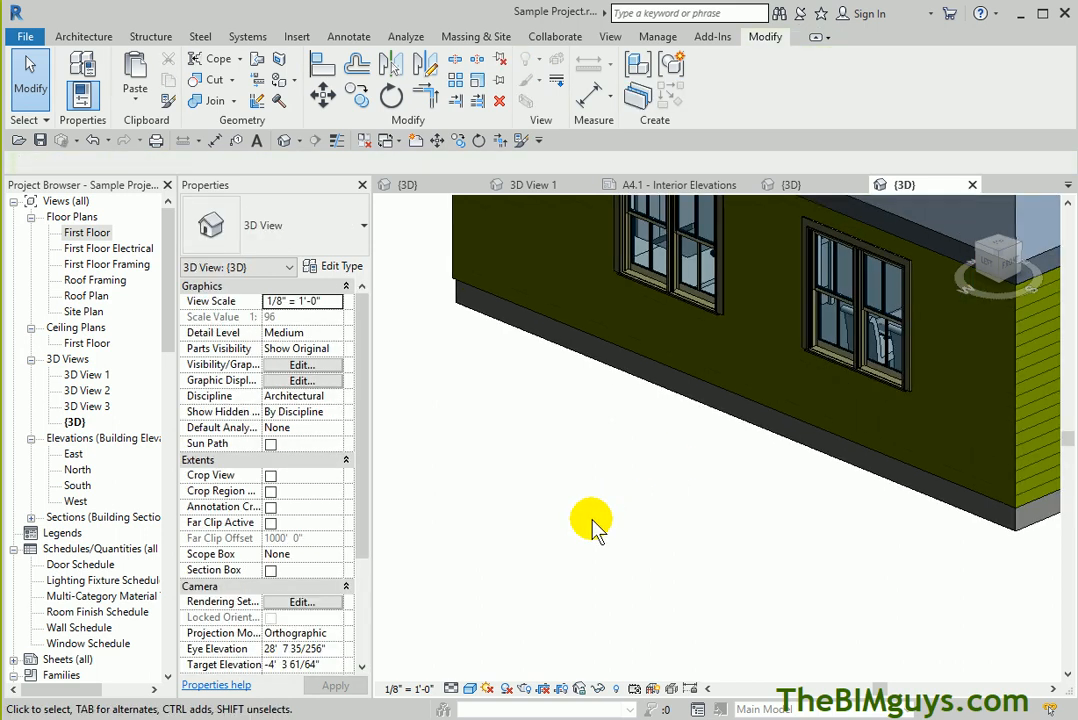
scroll(591, 527, "down", 1)
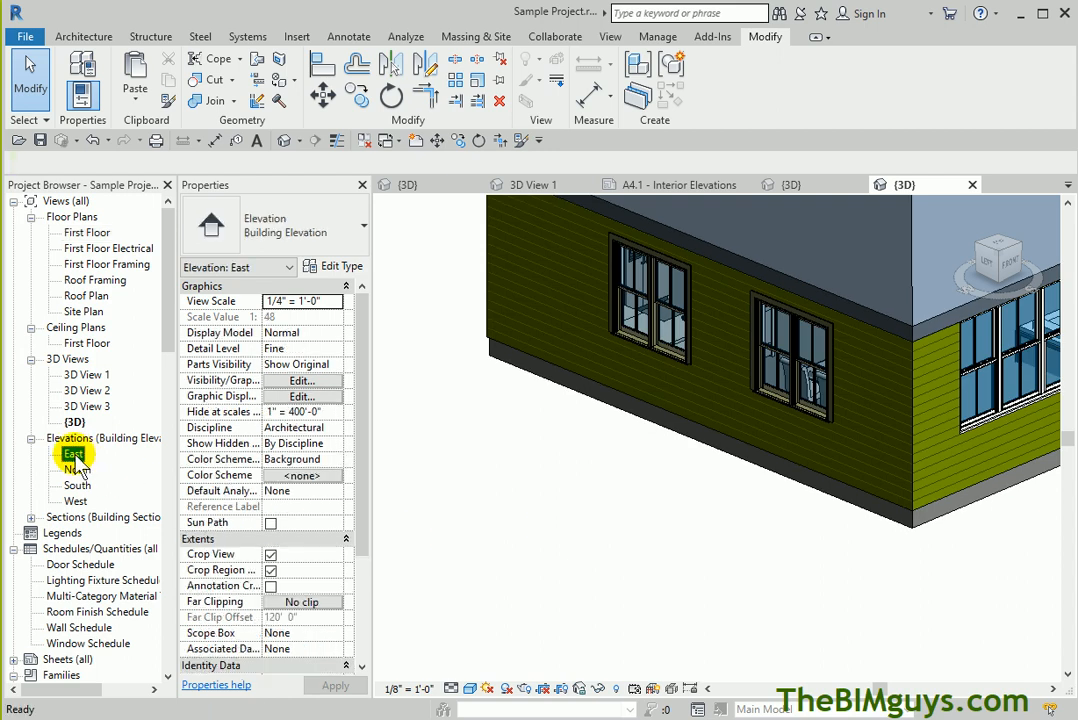
Examine the house in the East, North, South and West building elevations
double_click(75, 454)
middle_click_drag(695, 511, 445, 426)
scroll(661, 516, "up", 3)
middle_click_drag(661, 513, 614, 472)
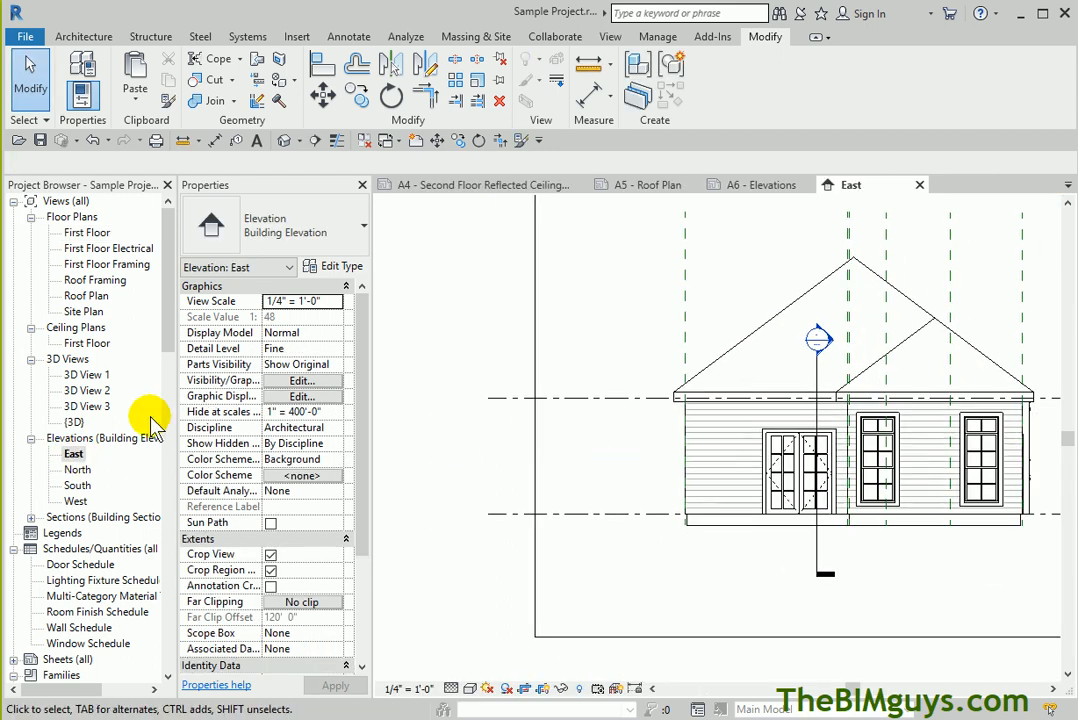
double_click(78, 470)
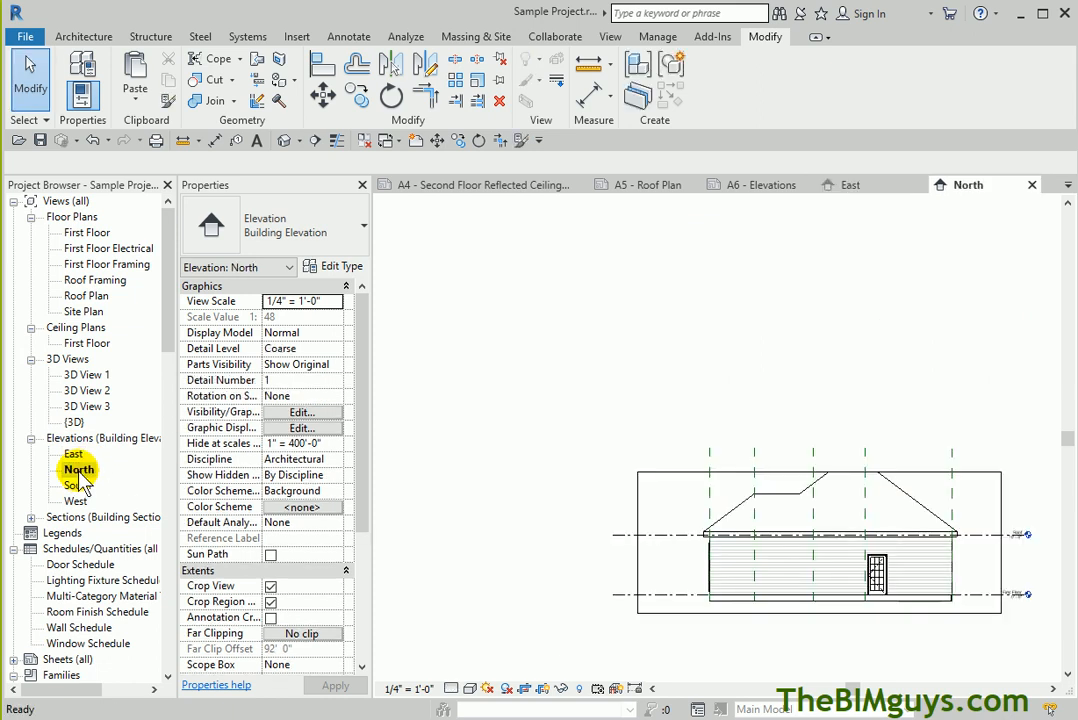
double_click(78, 486)
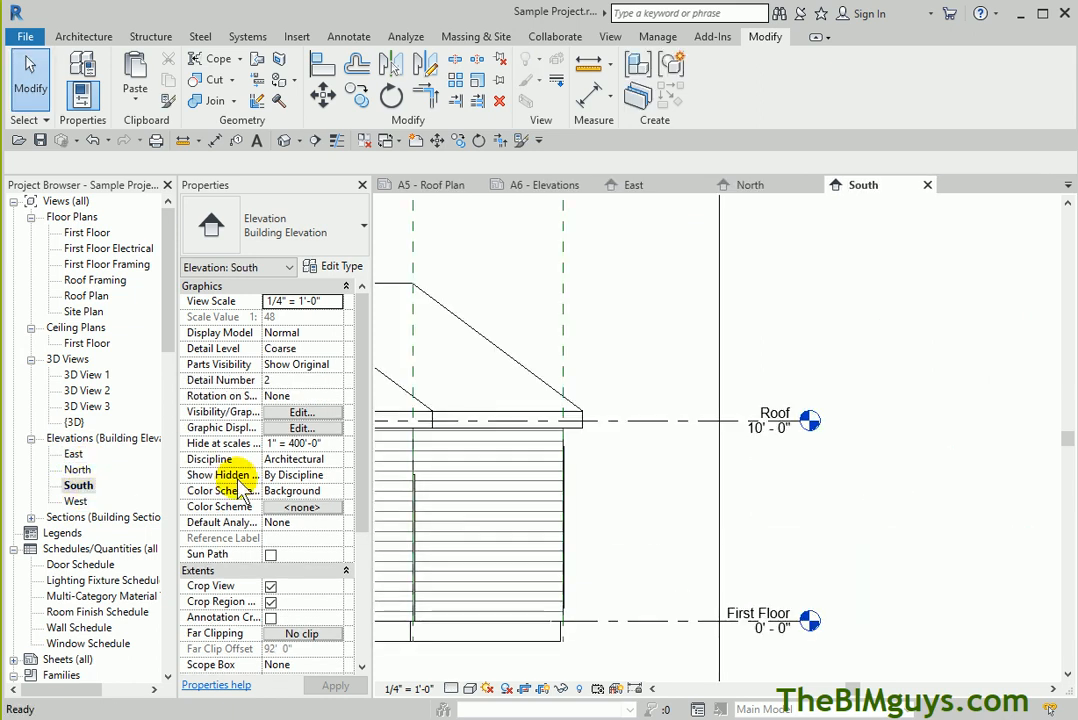
middle_click_drag(488, 481, 934, 476)
double_click(84, 504)
scroll(785, 550, "up", 5)
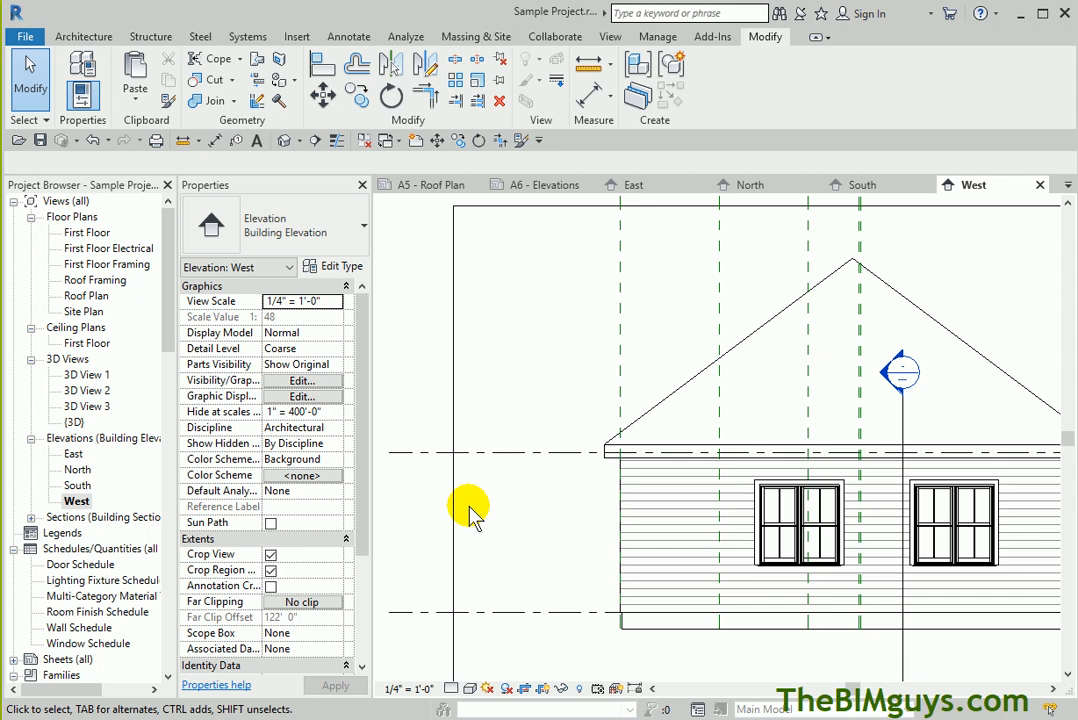
In the default 3D view, attach the tops of all six exterior wood-siding walls to the roof
left_click(286, 141)
scroll(662, 457, "down", 6)
mouse_move(817, 617)
middle_mouse_down("shift")
mouse_move(847, 614)
mouse_move(796, 611)
mouse_move(810, 600)
middle_mouse_up("shift")
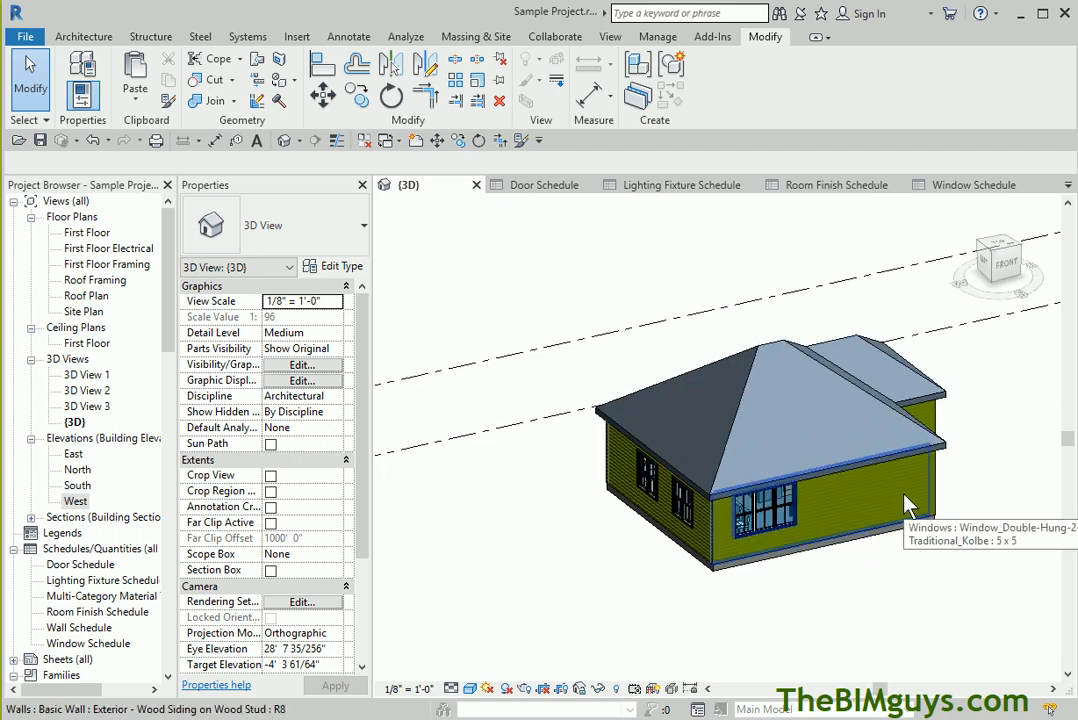
key("Tab")
left_click(908, 505)
left_click(840, 88)
left_click(851, 390)
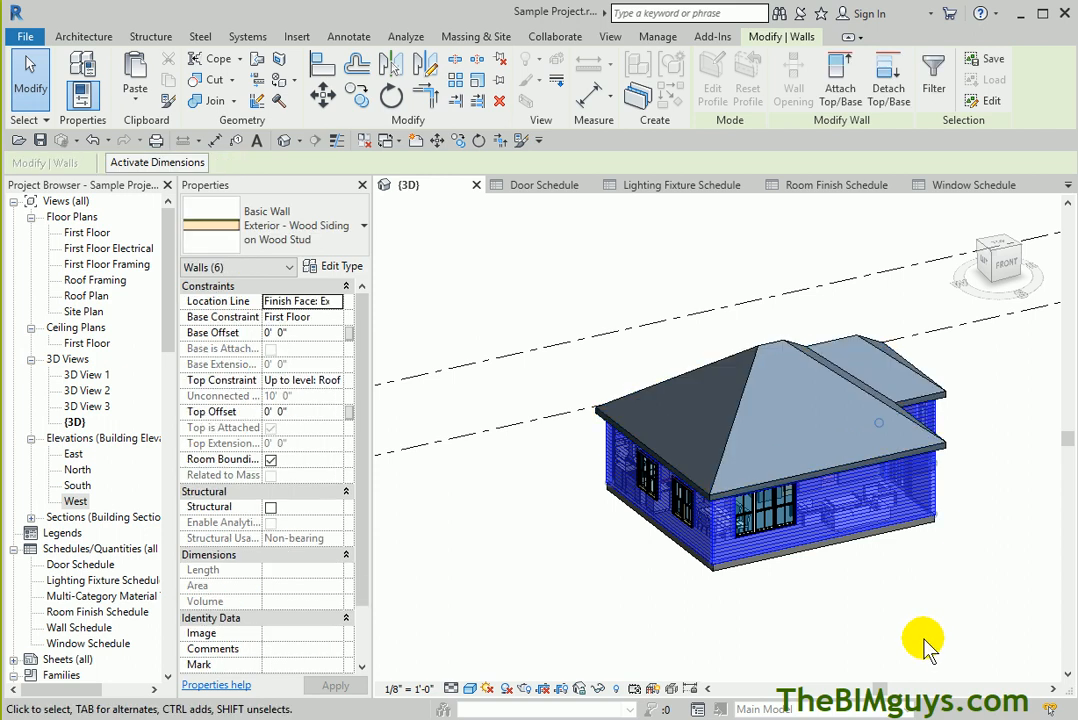
left_click(925, 645)
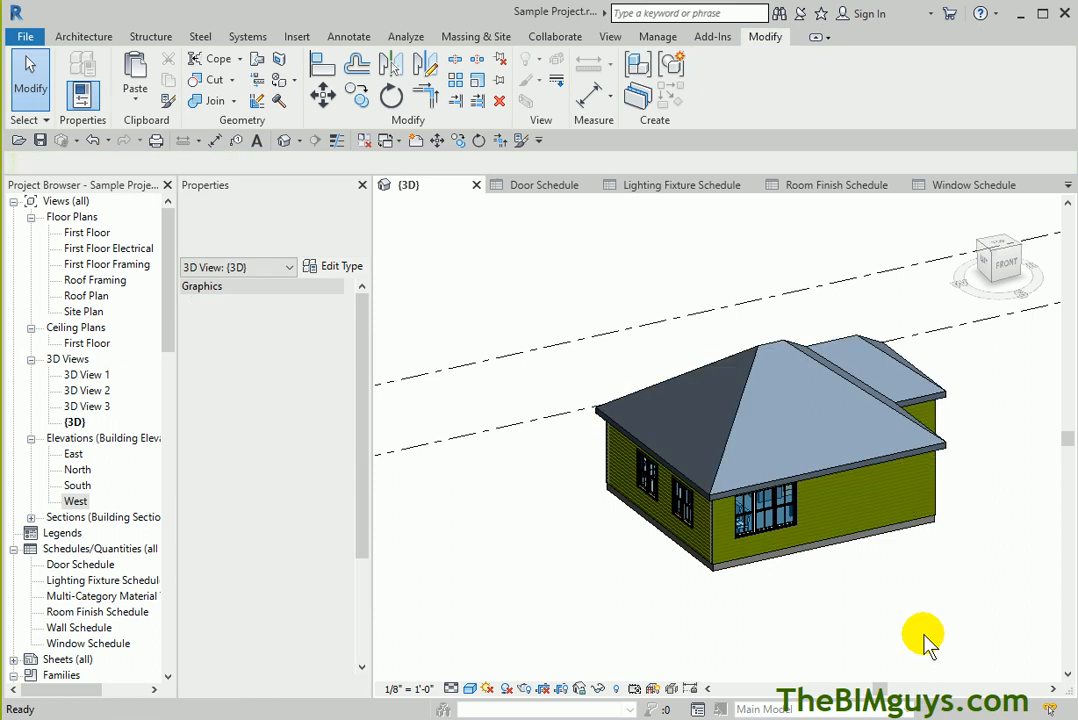
Edit the roof's footprint and turn off Defines Roof Slope for the two long edges along the front and back walls
left_click(914, 428)
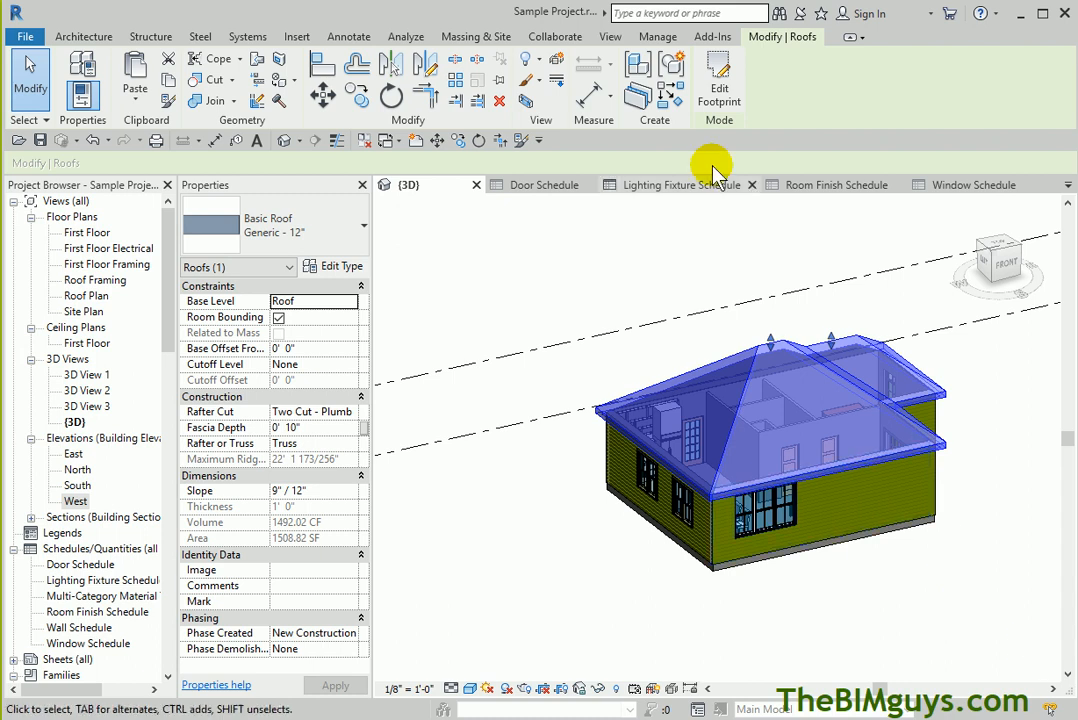
left_click(719, 88)
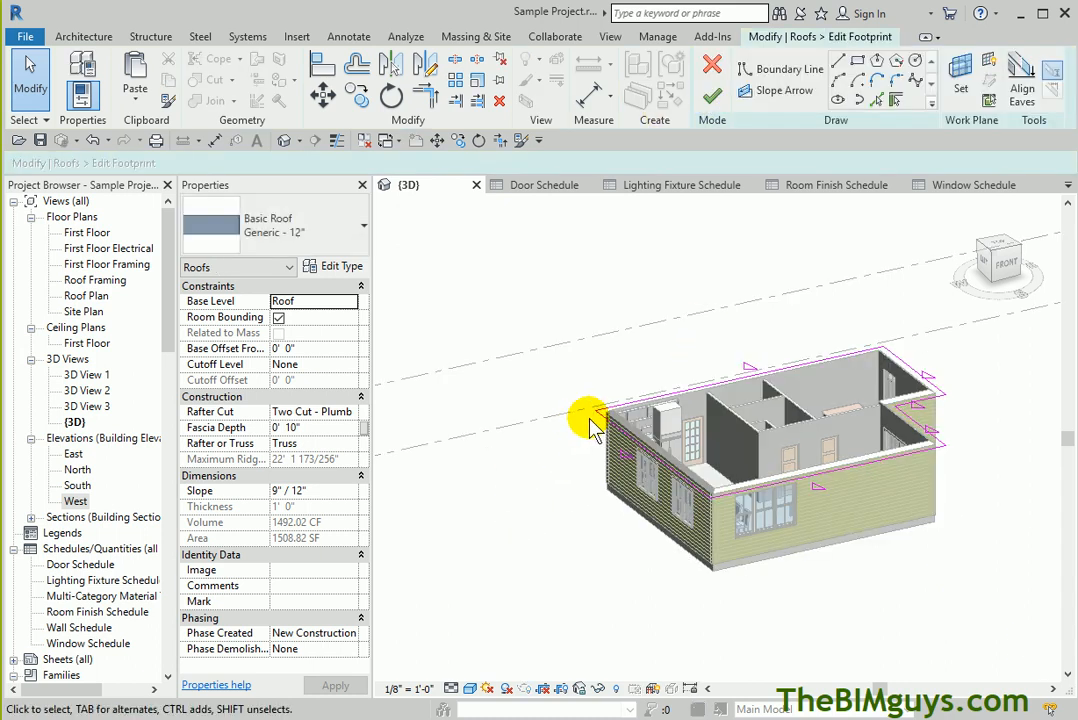
left_click(646, 398)
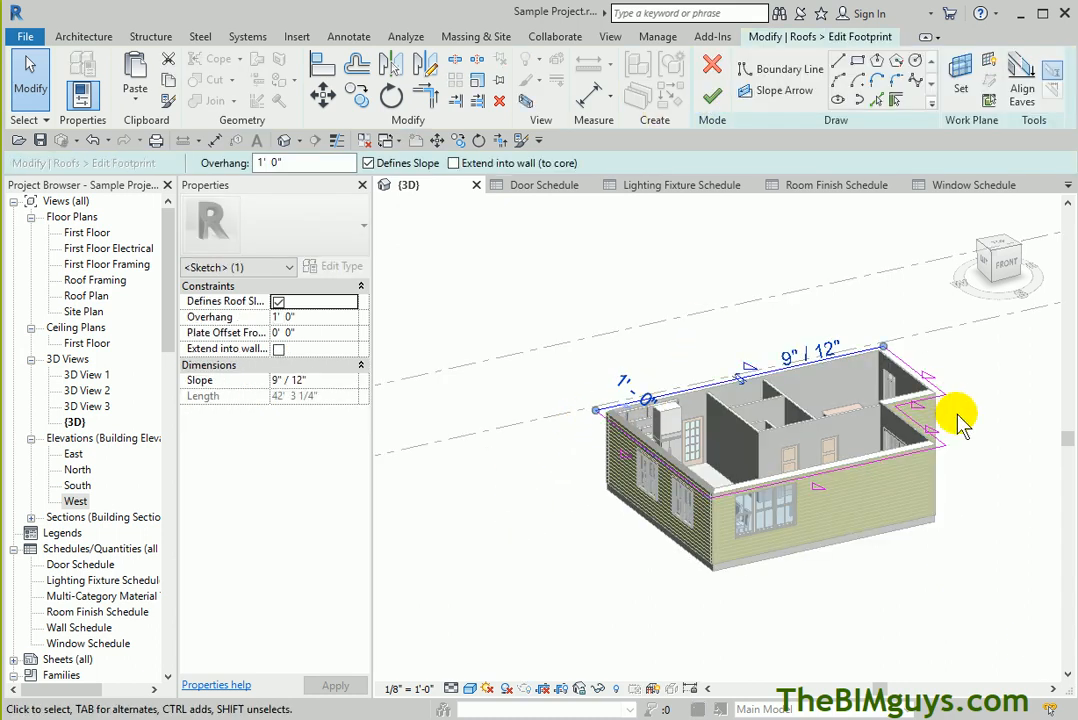
left_click(937, 450, "ctrl")
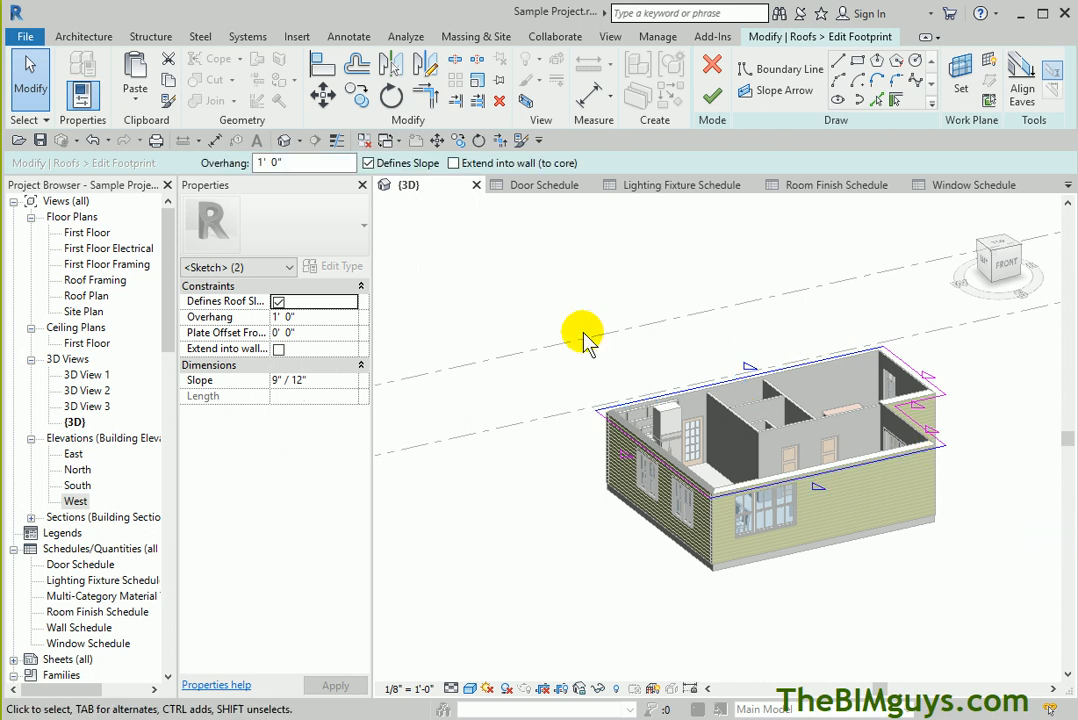
left_click(278, 301)
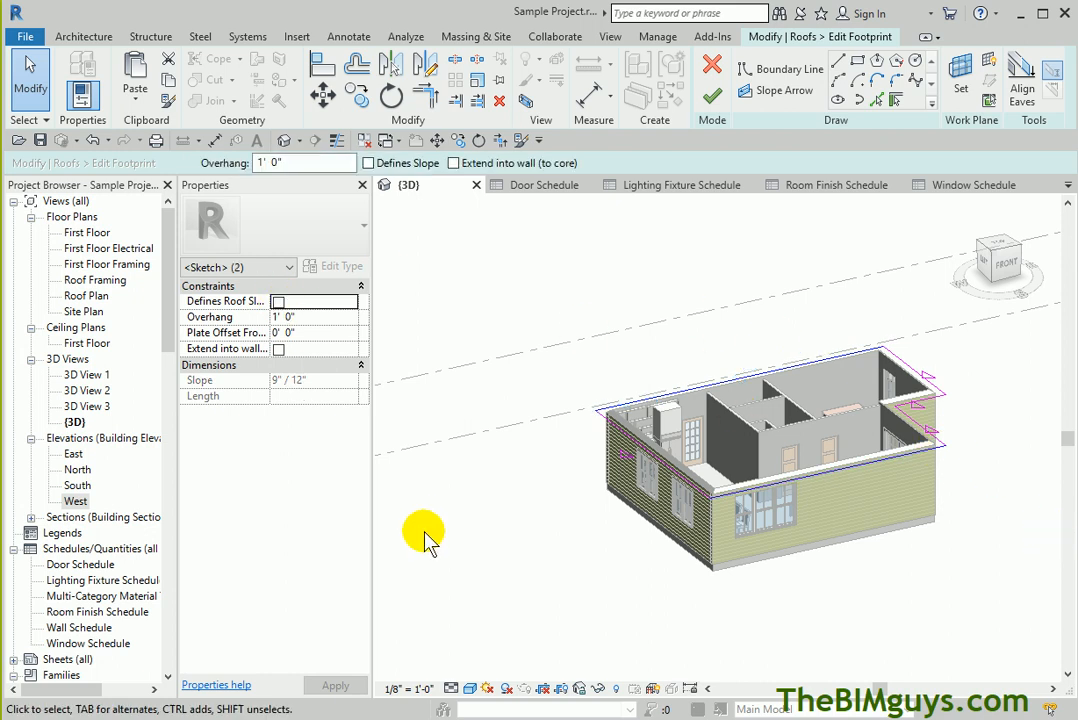
Turn off Defines Roof Slope for the short 7' 6" jog edge and the adjoining edge at the bedroom's end wall
left_click(922, 412)
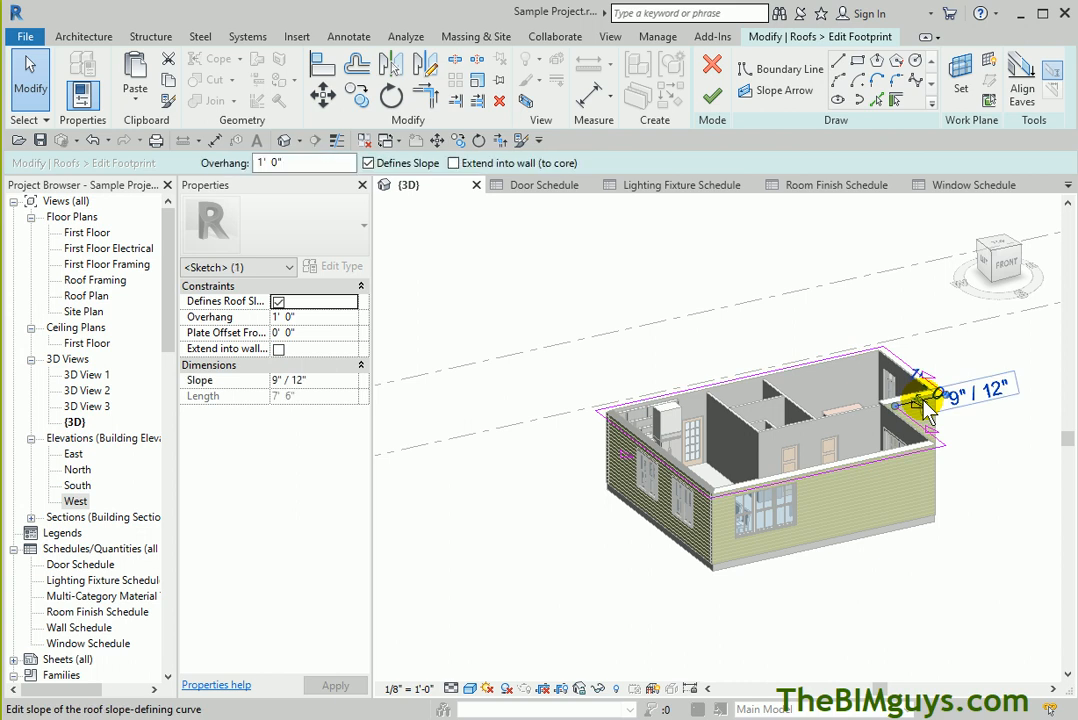
left_click(908, 365, "ctrl")
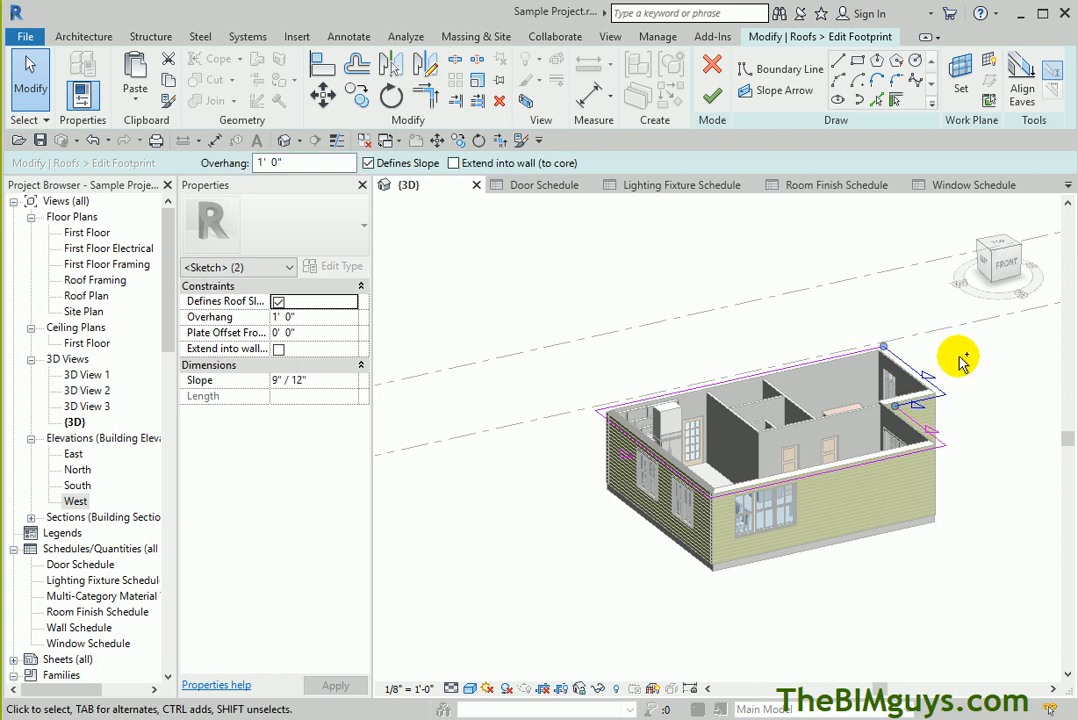
left_click(284, 303)
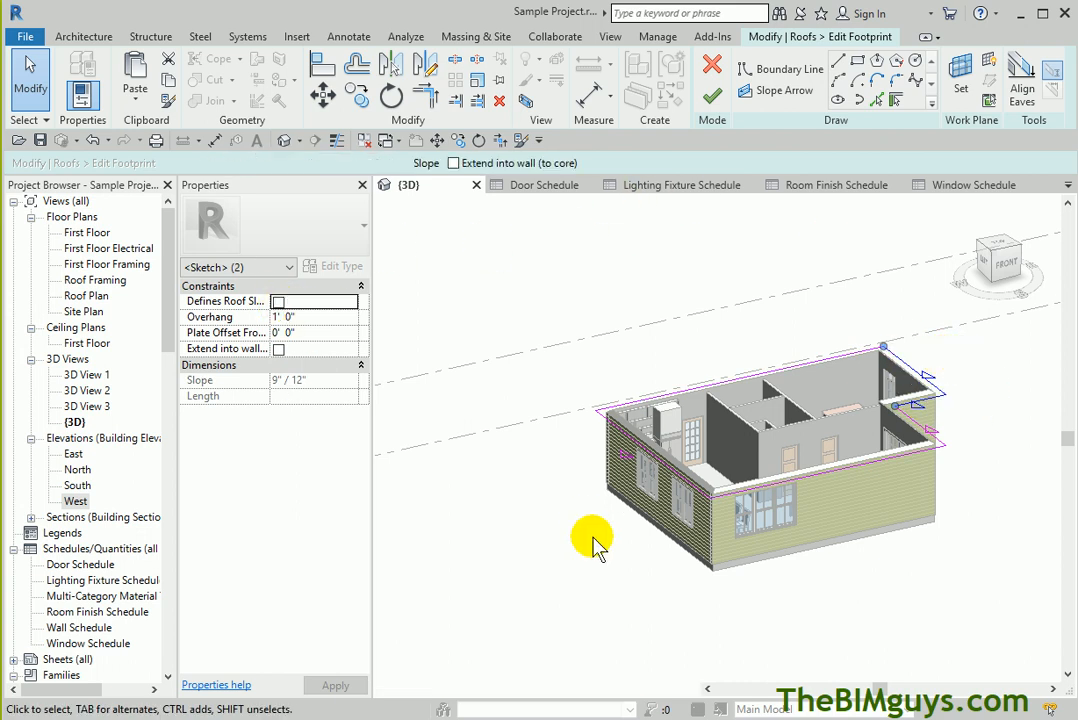
left_click(534, 517)
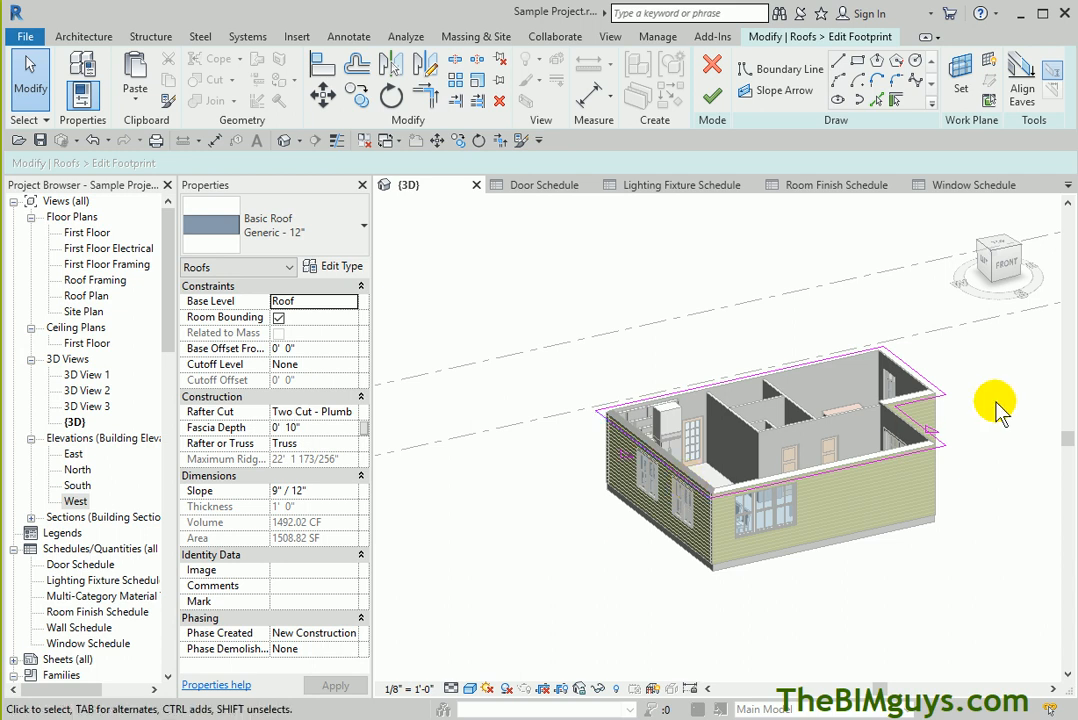
Finish the roof's footprint edit to apply the changed slope edges and view the gabled roof from the front and side
left_click(713, 100)
left_click(577, 534)
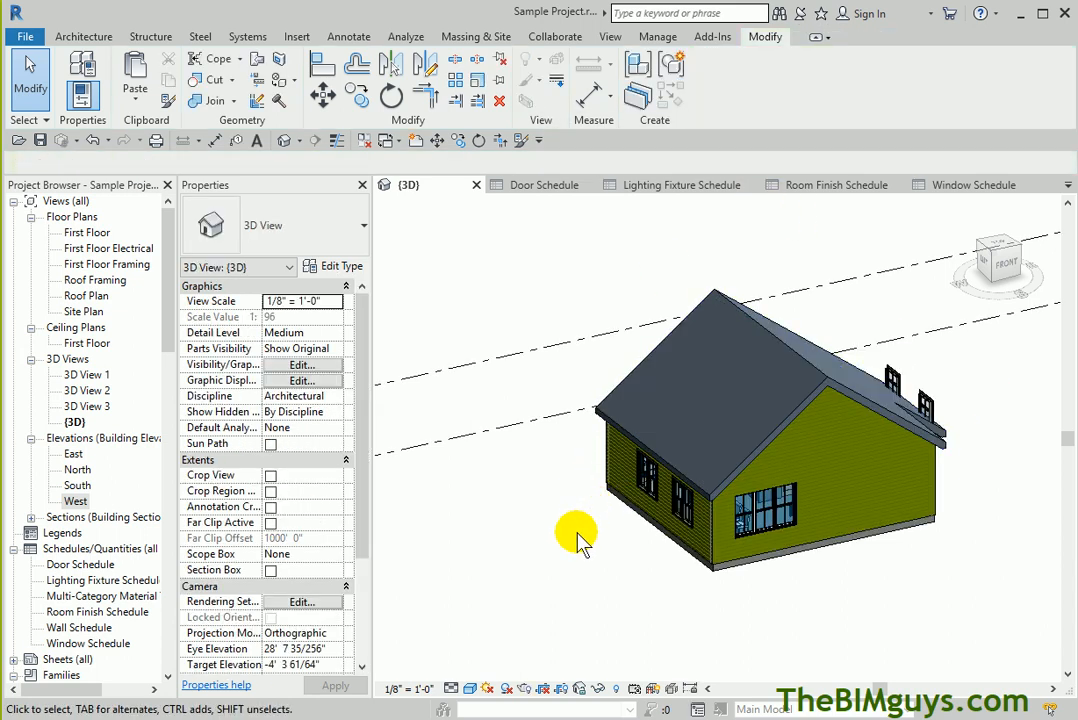
middle_click_drag(929, 582, 751, 507, "shift")
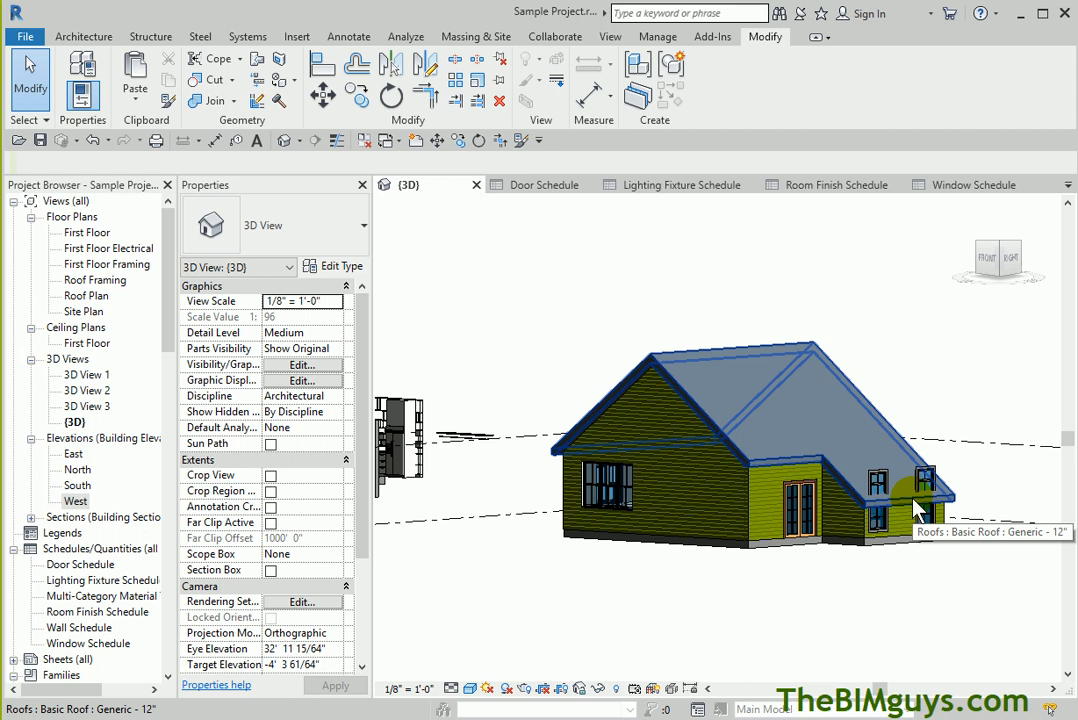
Set the roof's slope to 5" / 12" and its base offset from level to 3' 0"
left_click(694, 351)
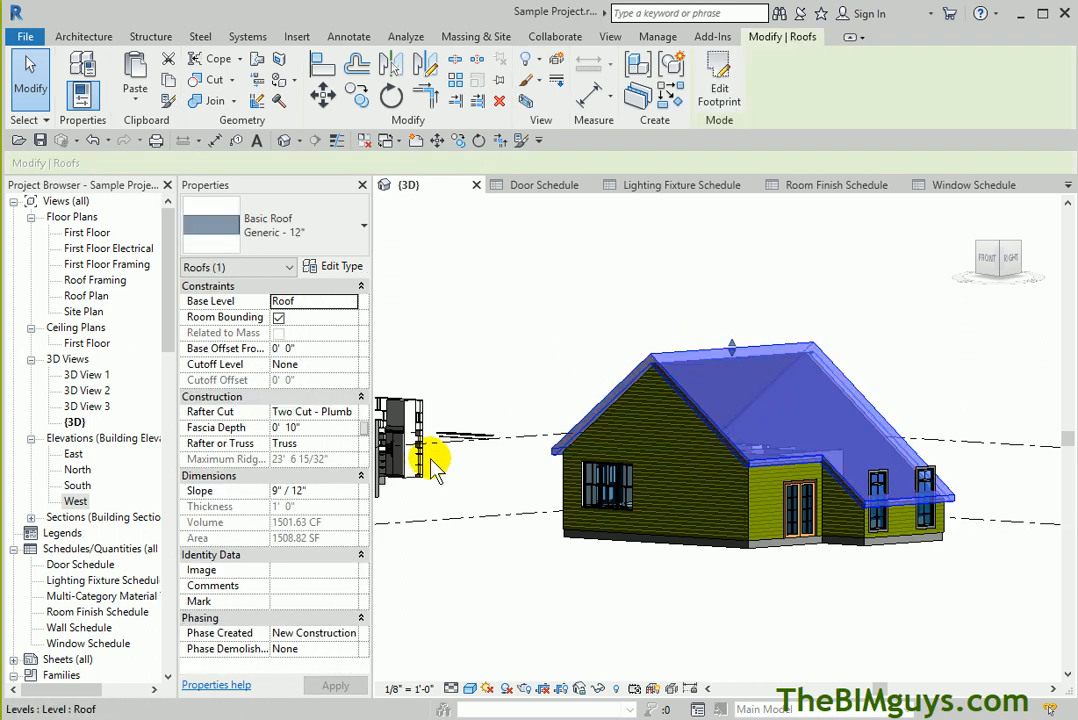
left_click(269, 490)
type("5")
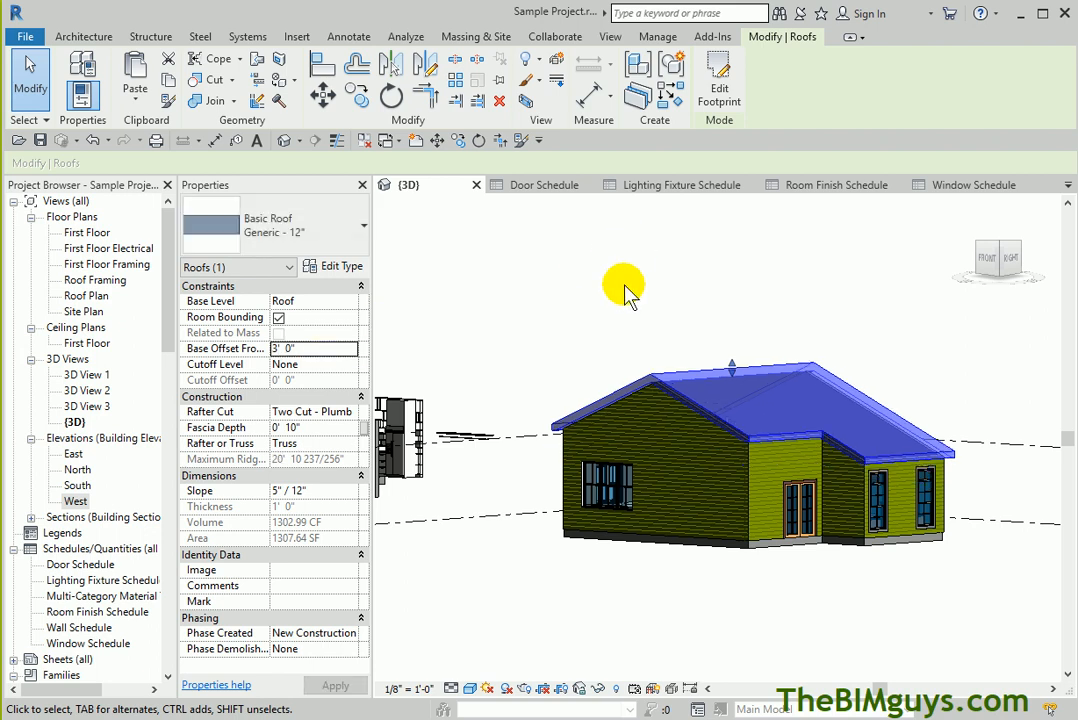
middle_click_drag(576, 408, 700, 628, "shift")
Examine the revised roof in the North, South and West building elevations
double_click(75, 470)
double_click(77, 485)
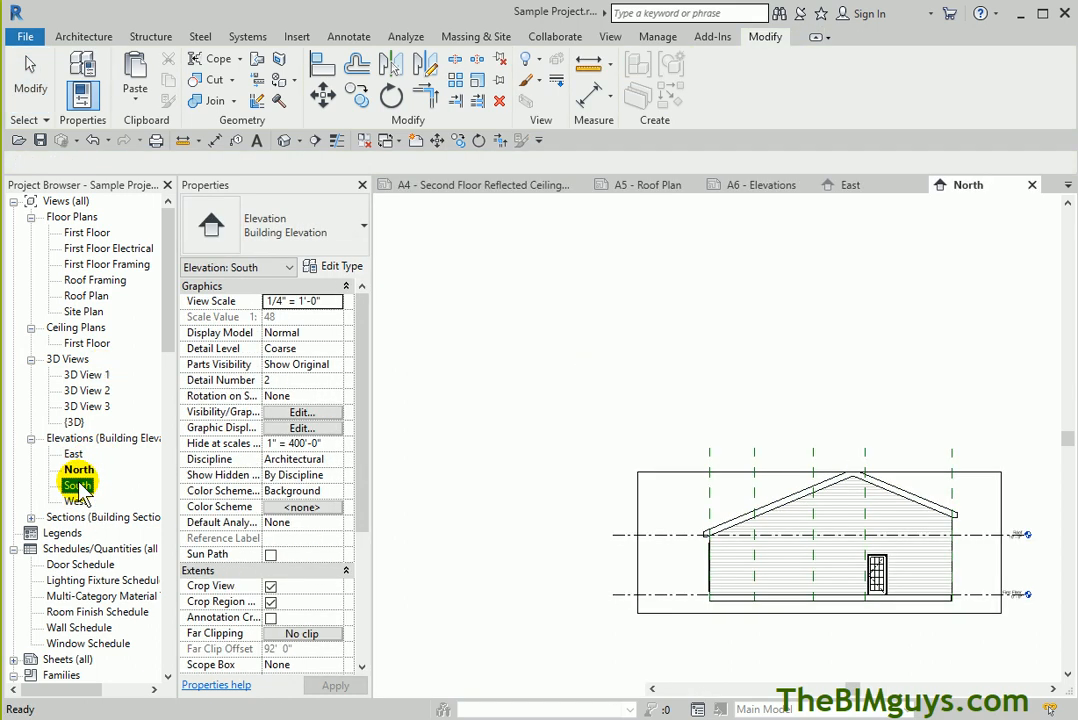
left_click(77, 501)
double_click(78, 501)
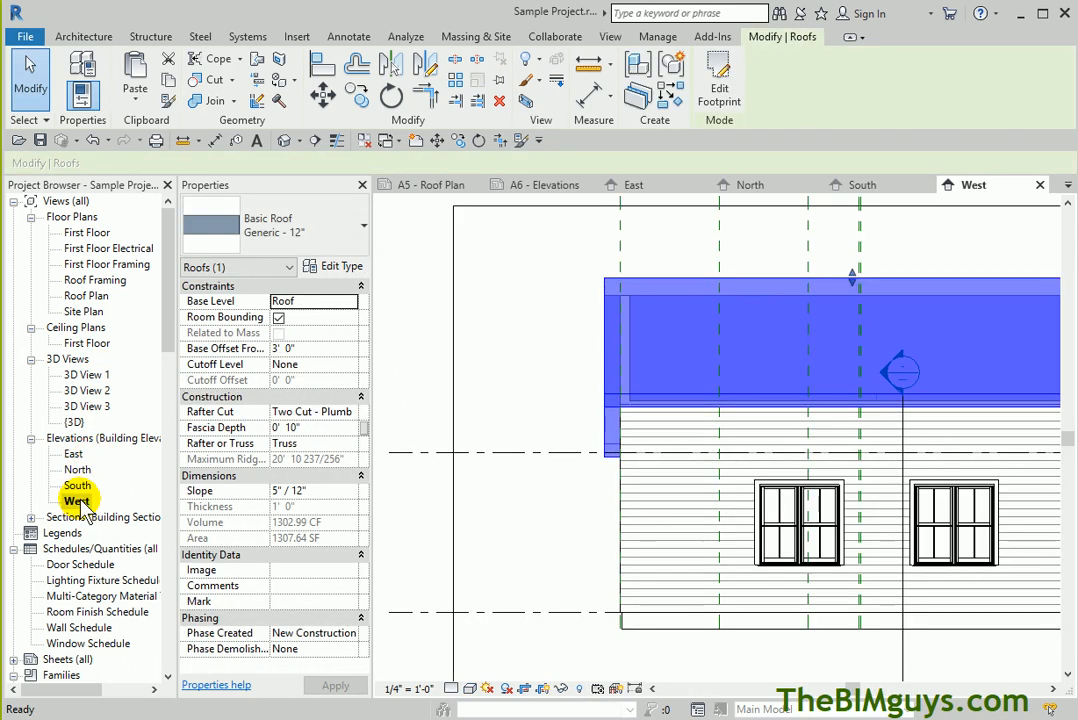
Open the East elevation, try the Shaded visual style, set it to Realistic and inspect the wood siding up close
double_click(73, 453)
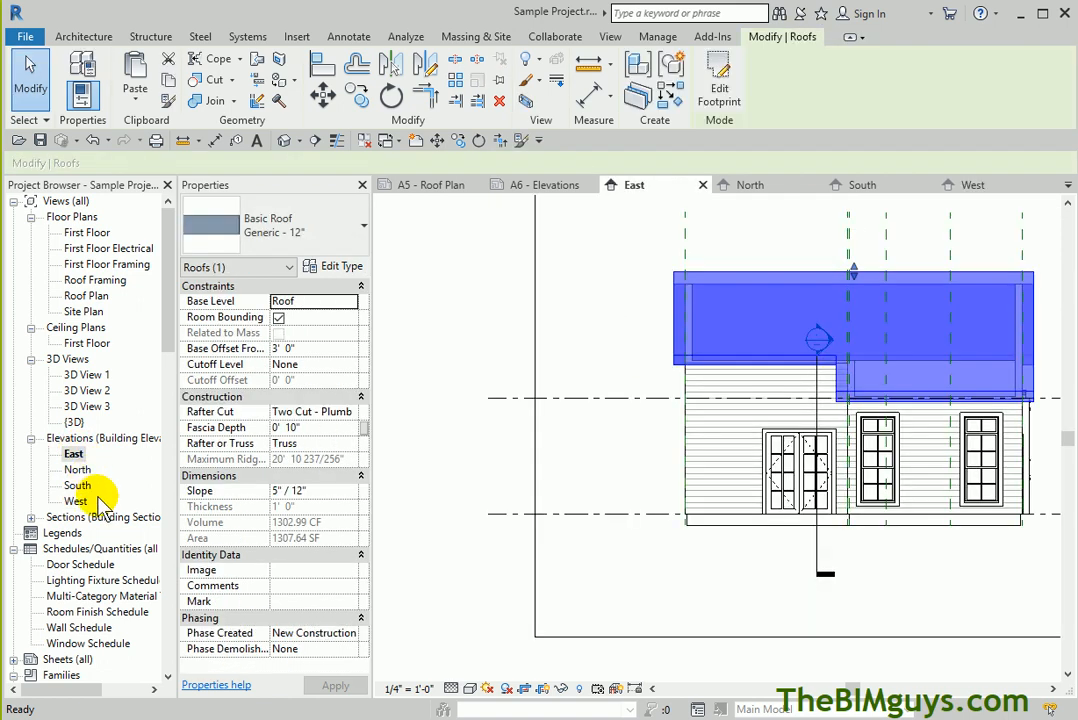
left_click(471, 688)
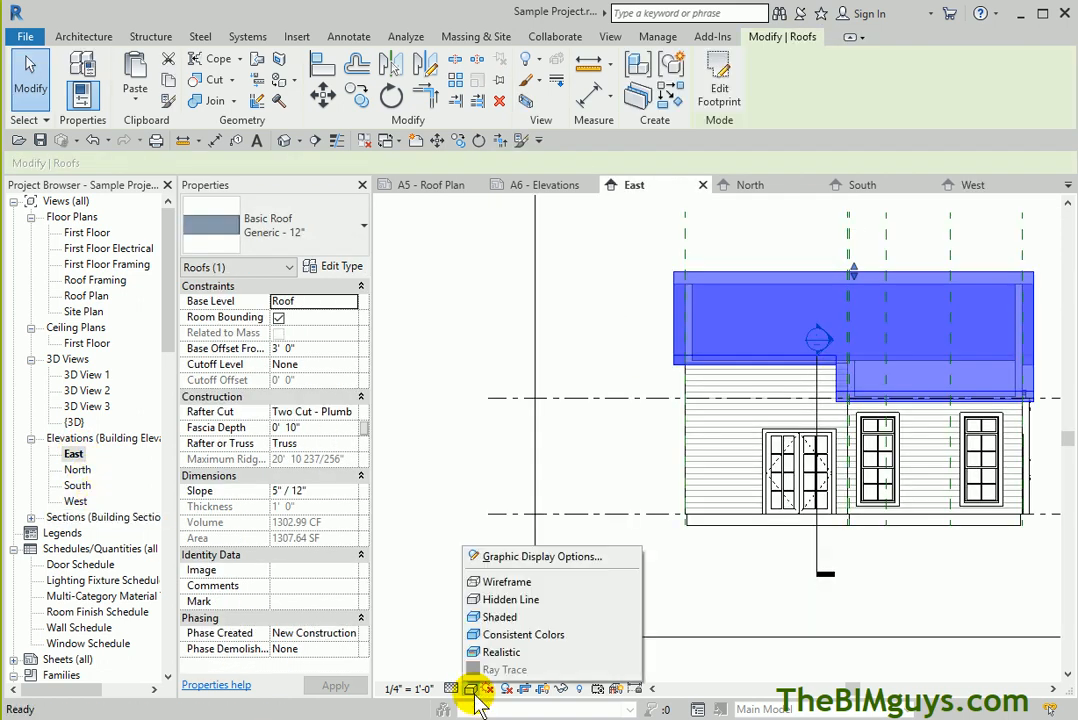
left_click(482, 617)
left_click(603, 599)
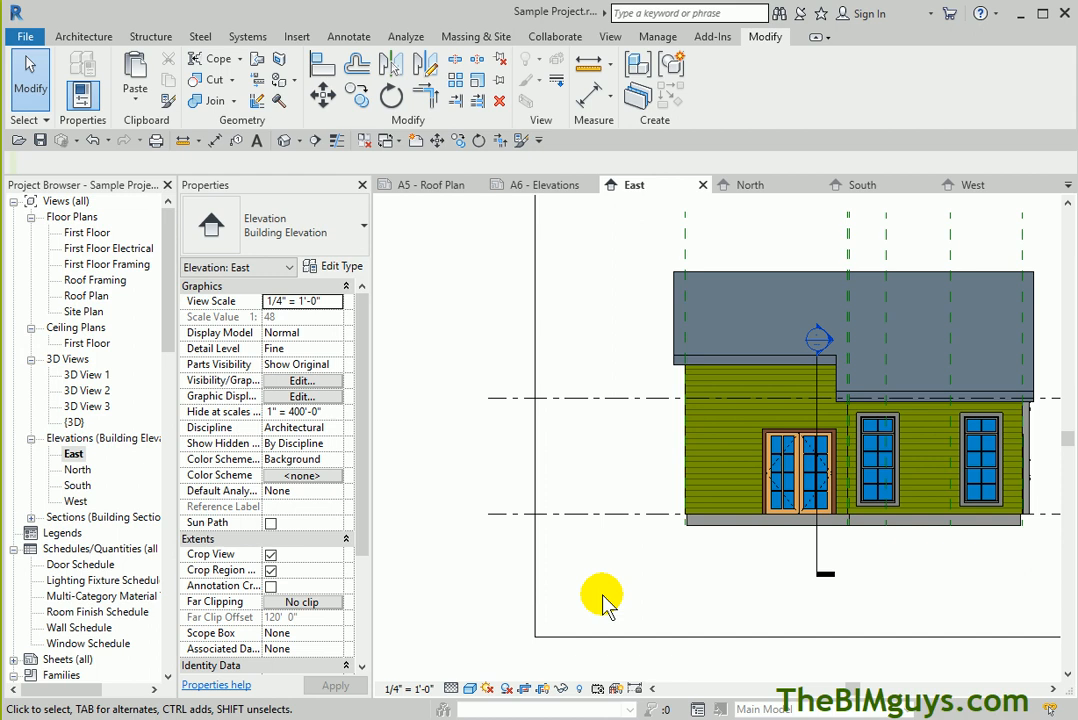
left_click(471, 688)
left_click(470, 657)
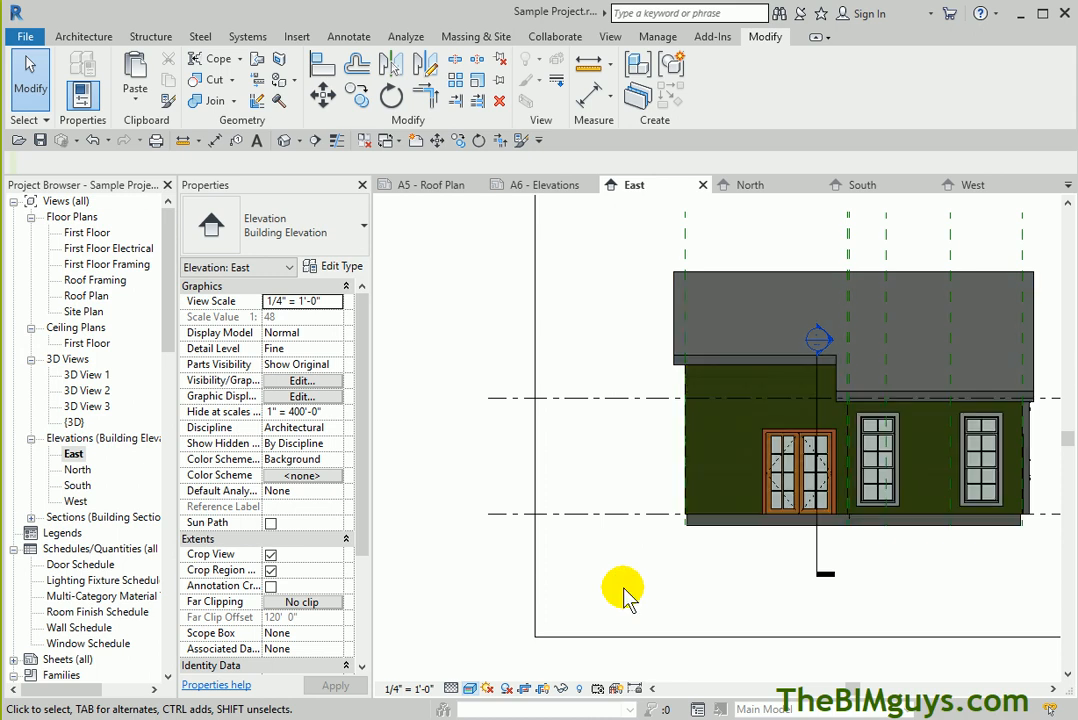
scroll(703, 479, "up", 6)
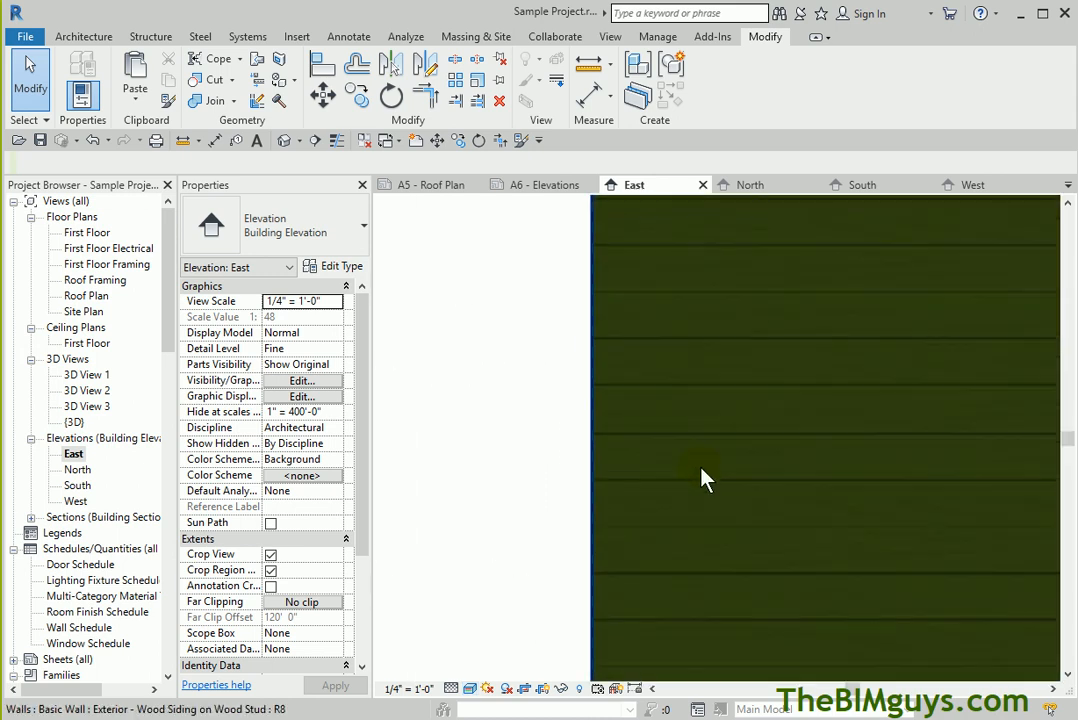
scroll(703, 479, "down", 6)
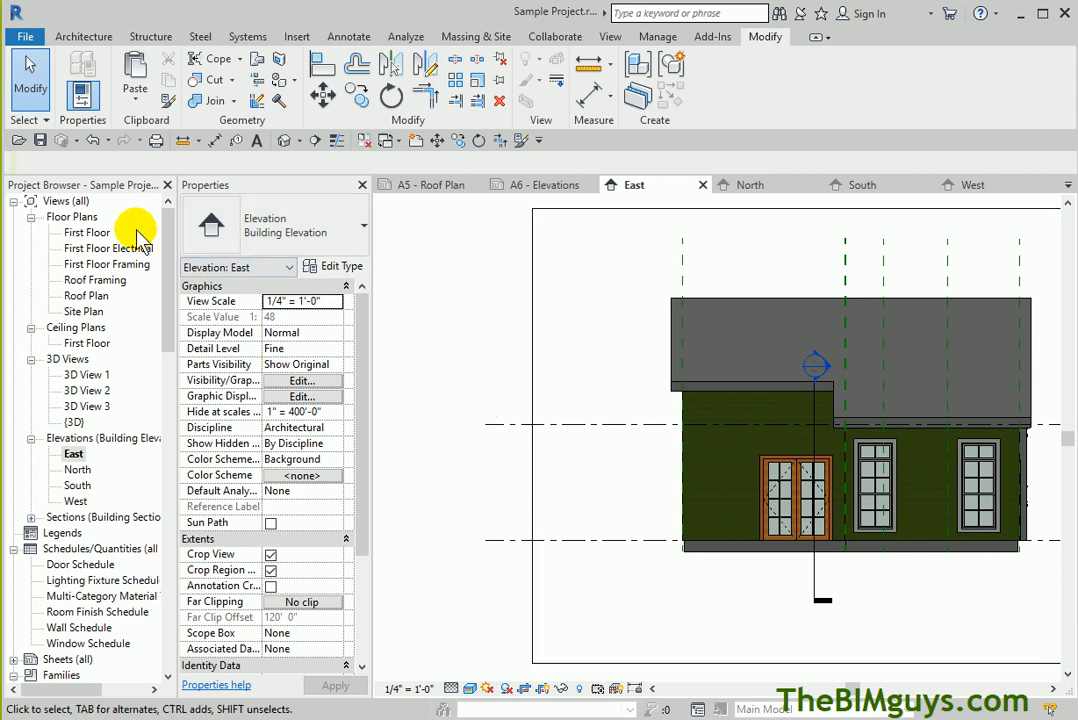
In the First Floor plan, place a perspective camera near the front wall between dining and living areas, aimed toward the kitchen
double_click(88, 232)
middle_click_drag(700, 490, 445, 503)
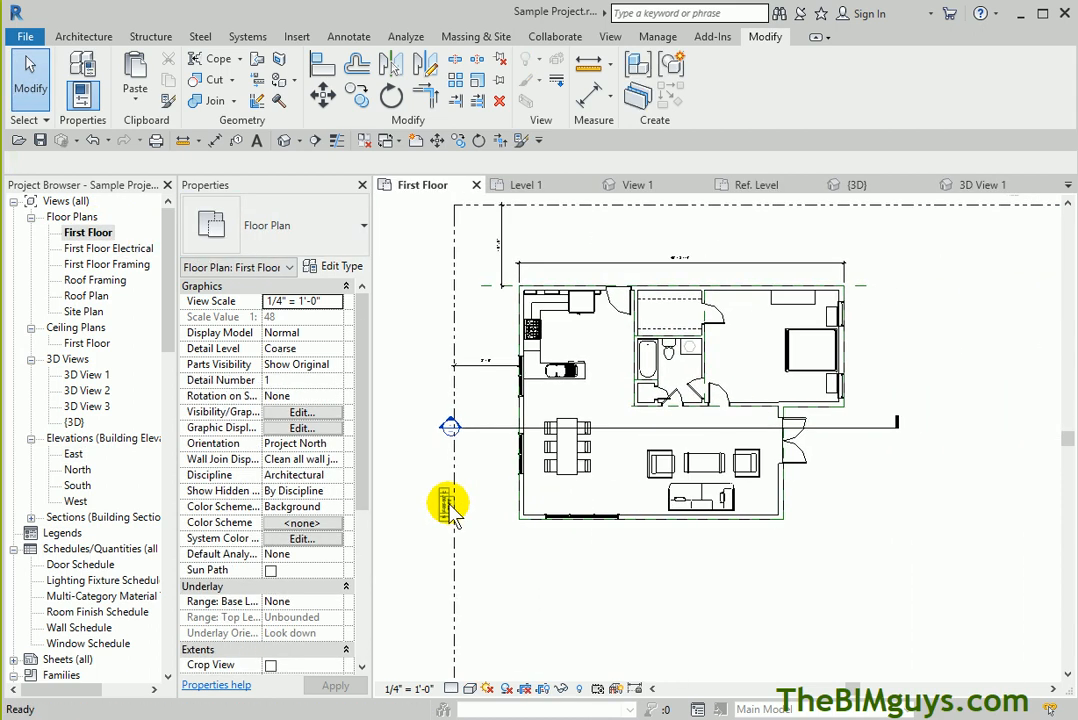
left_click(299, 141)
left_click(258, 172)
left_click(637, 505)
left_click(520, 225)
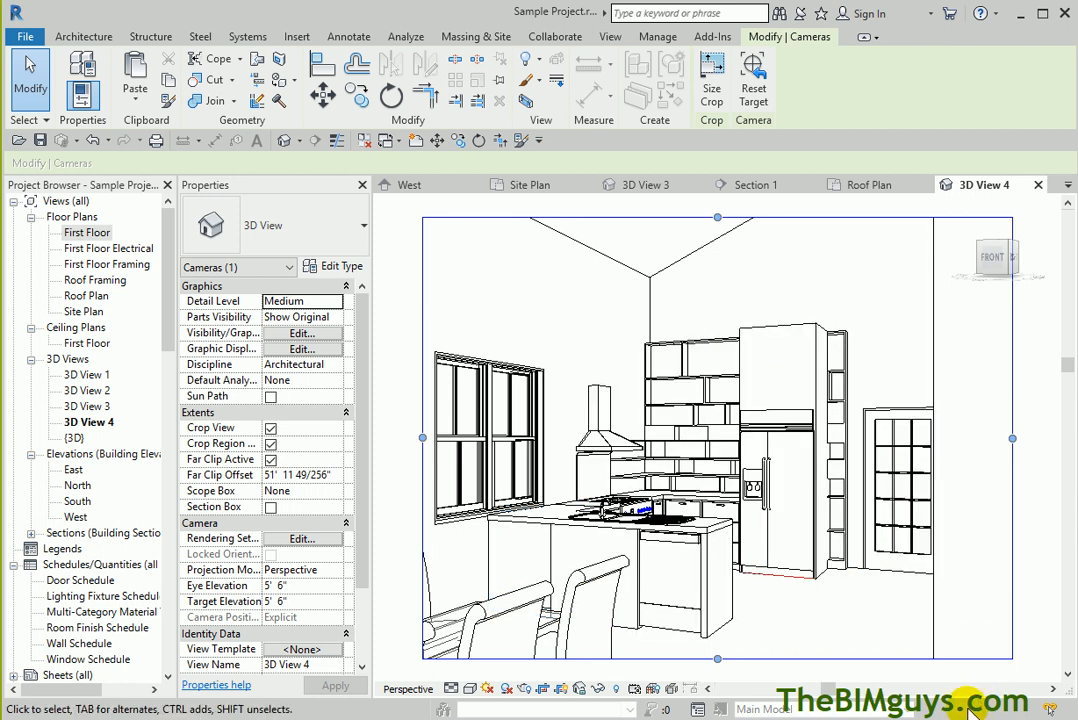
Set the kitchen camera view's visual style to Shaded and turn on its shadows
left_click(469, 688)
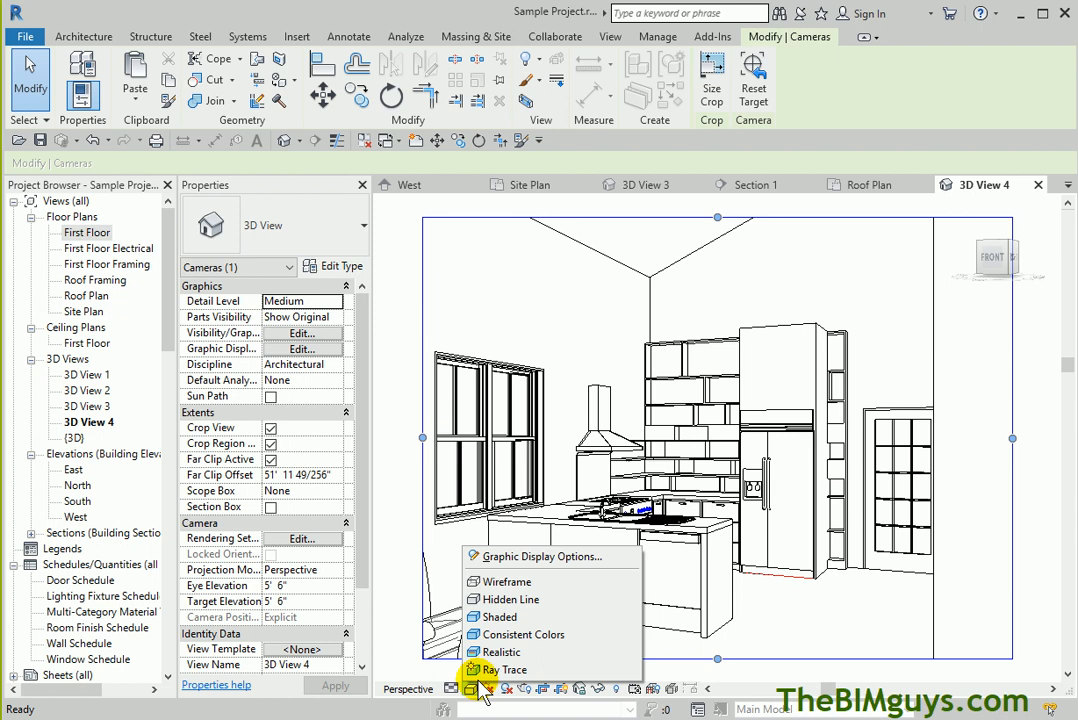
left_click(490, 615)
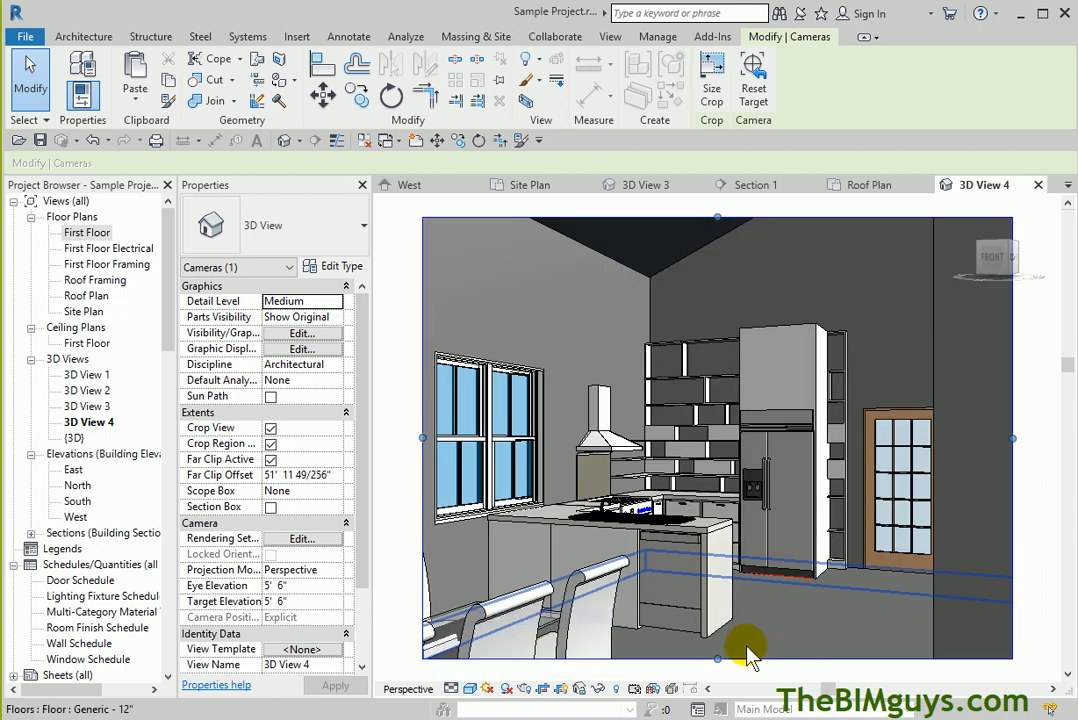
left_click(469, 690)
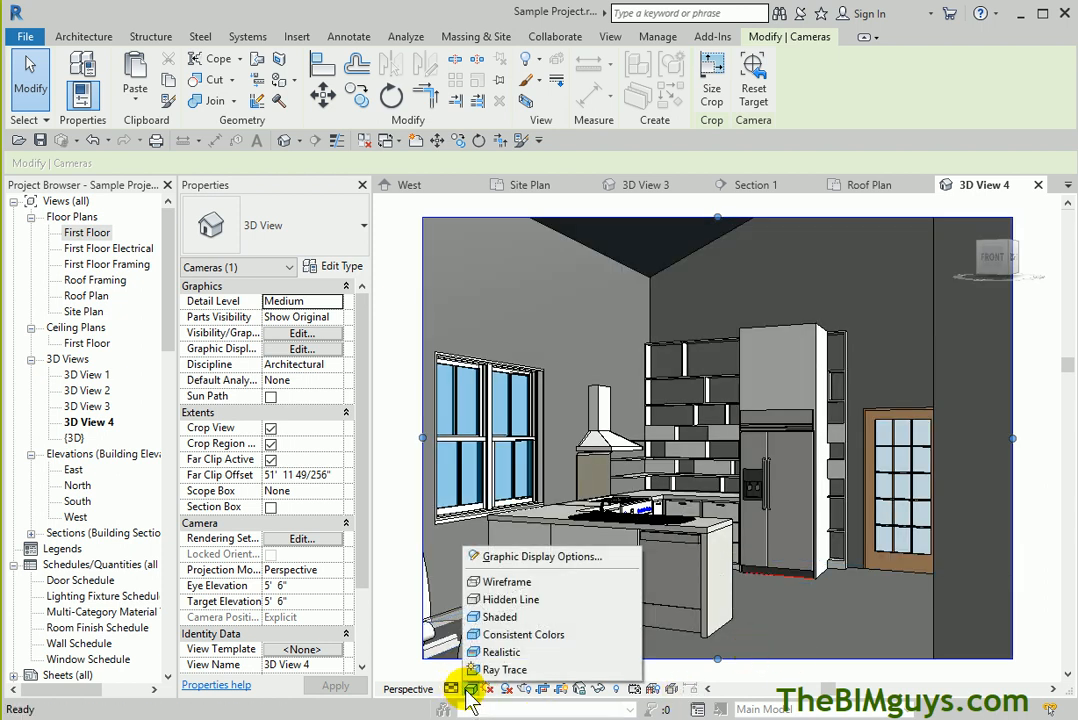
left_click(506, 690)
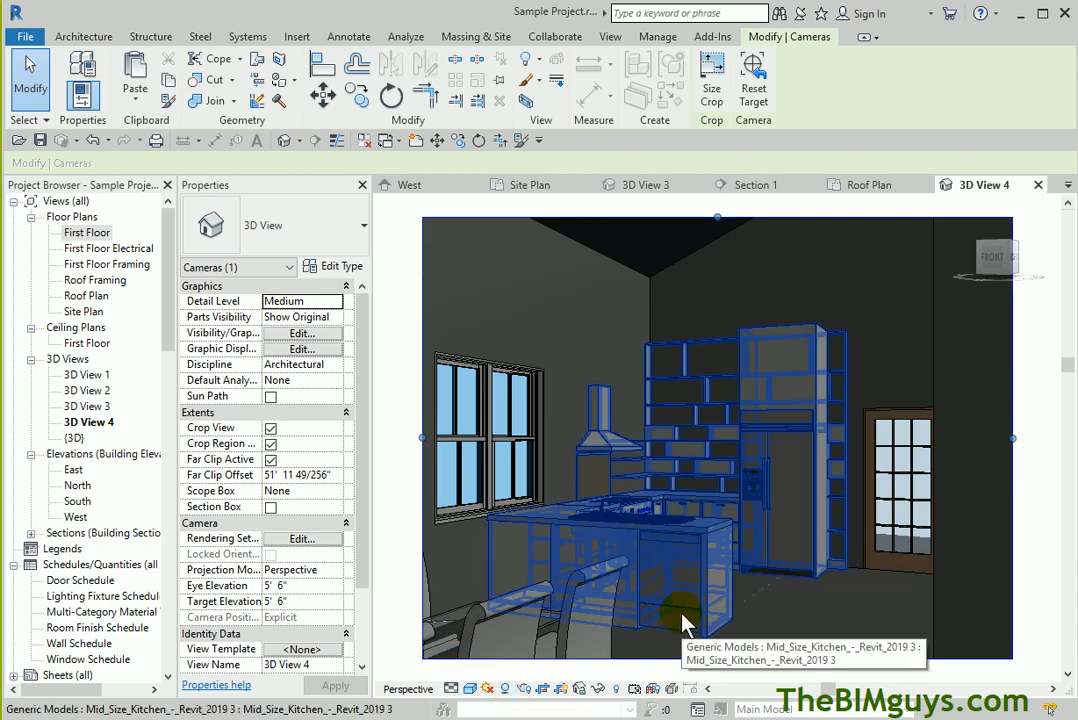
left_click(683, 620)
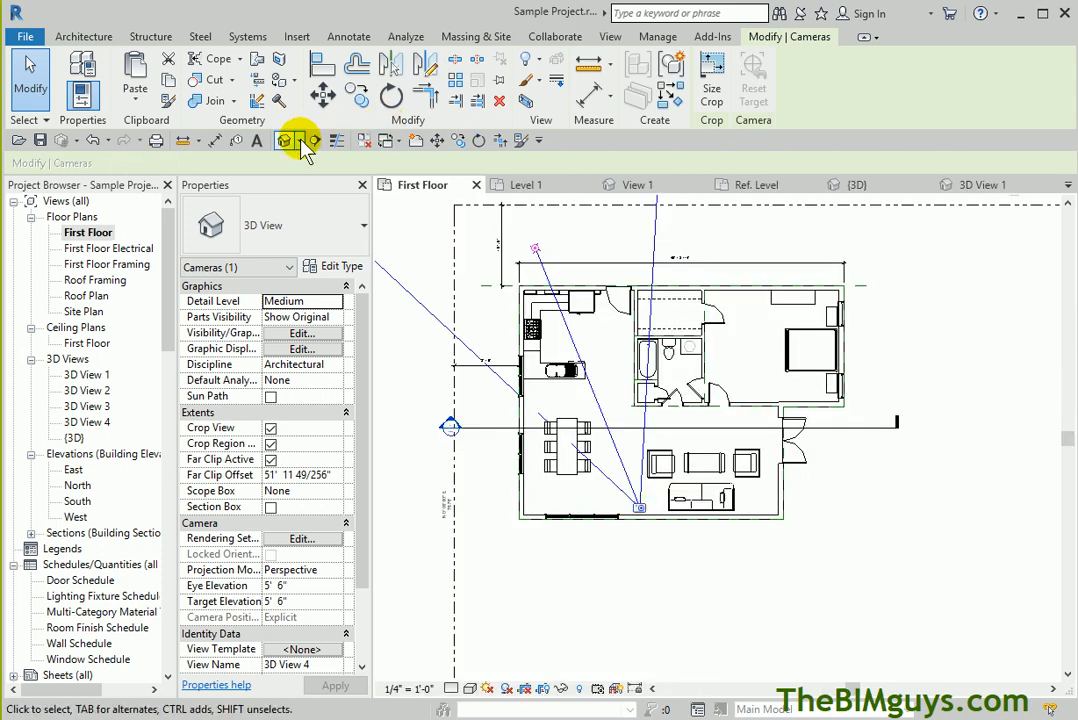
In the First Floor plan, place a second camera in the dining area's front corner, aimed diagonally past the bedroom's far corner
left_click(303, 140)
left_click(240, 180)
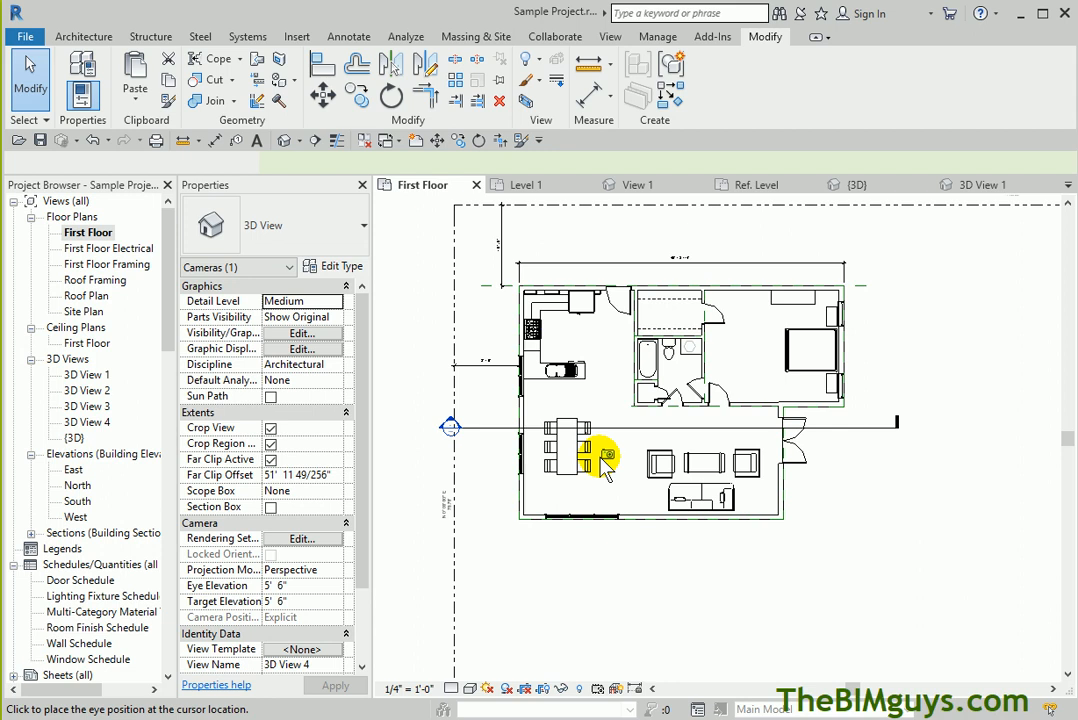
left_click(536, 505)
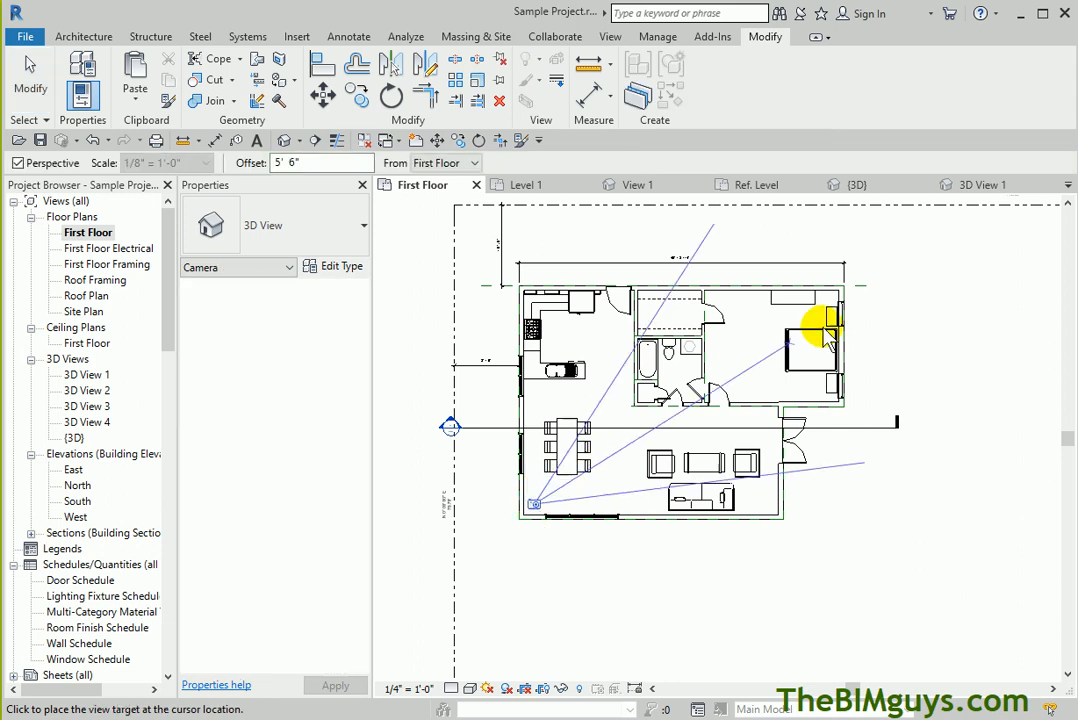
left_click(893, 268)
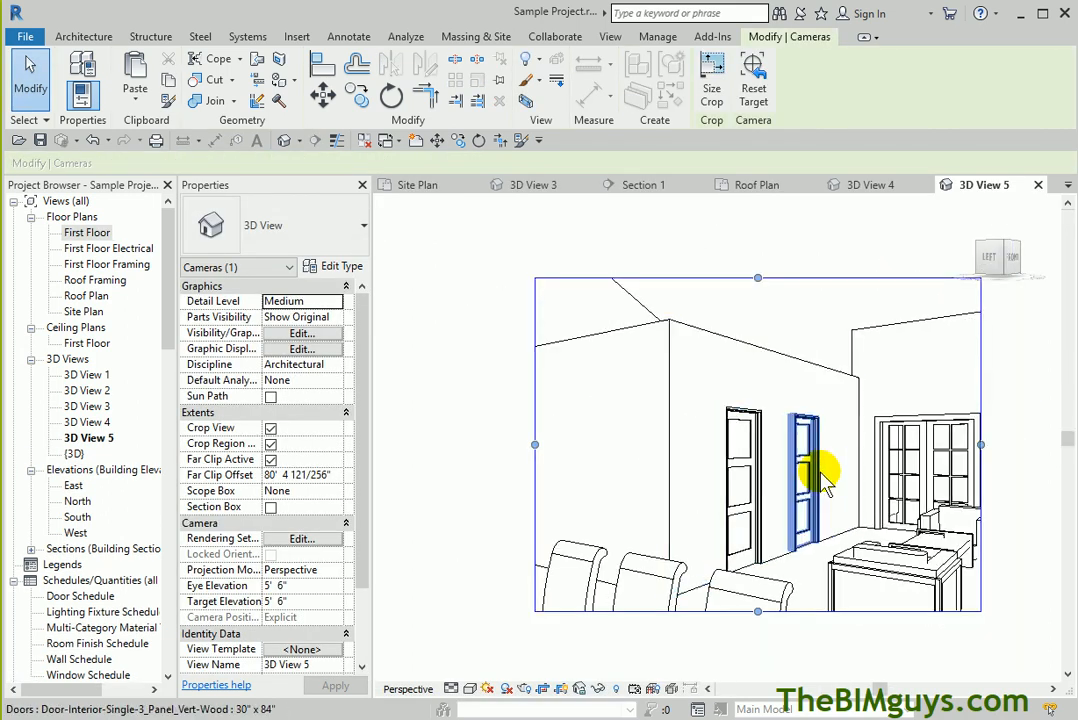
Widen the new camera view's crop region on both sides, extend its lower edge downward, and set the visual style to Realistic
left_click_drag(960, 448, 1005, 381)
left_click_drag(456, 379, 390, 448)
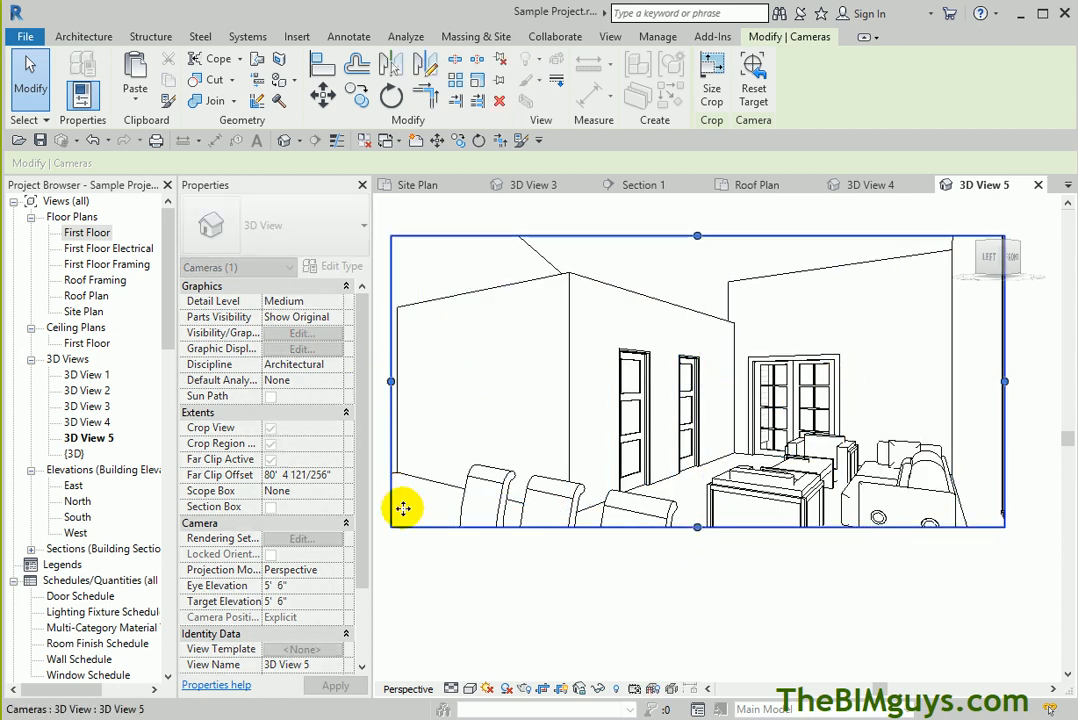
left_click_drag(695, 526, 698, 629)
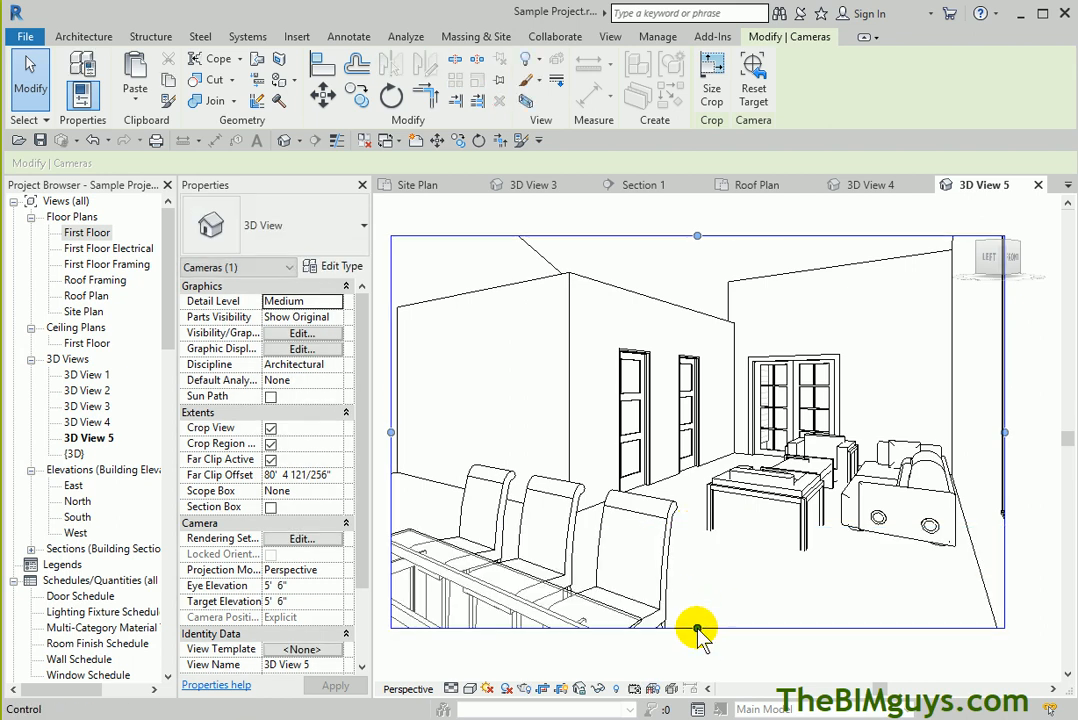
left_click(470, 688)
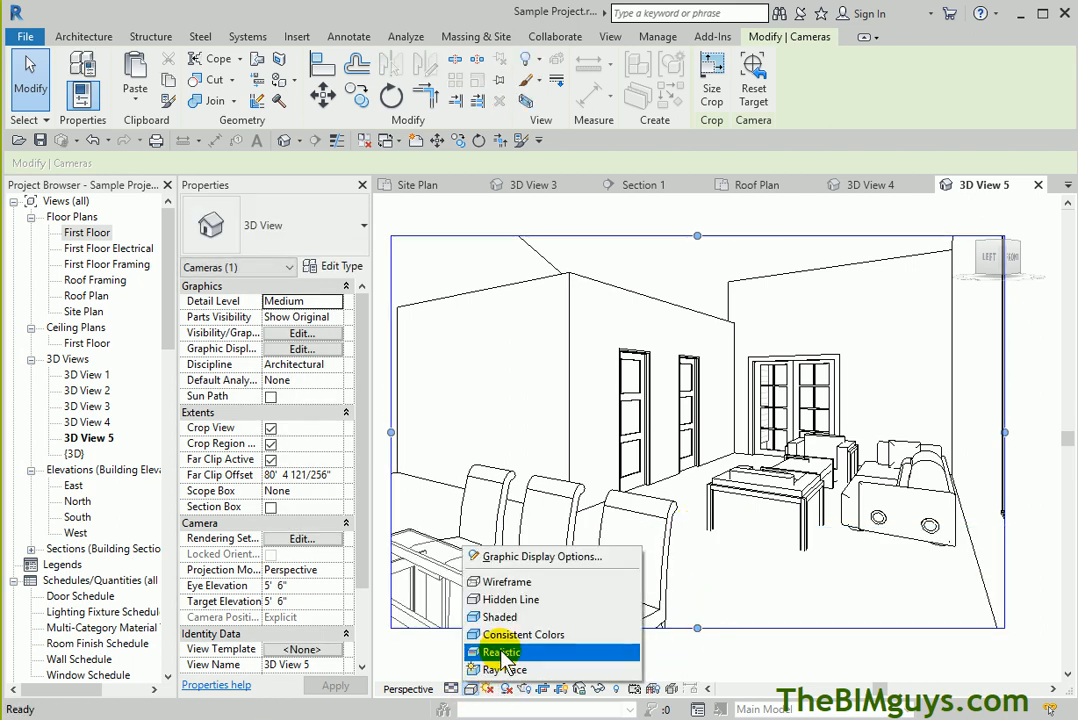
left_click(484, 651)
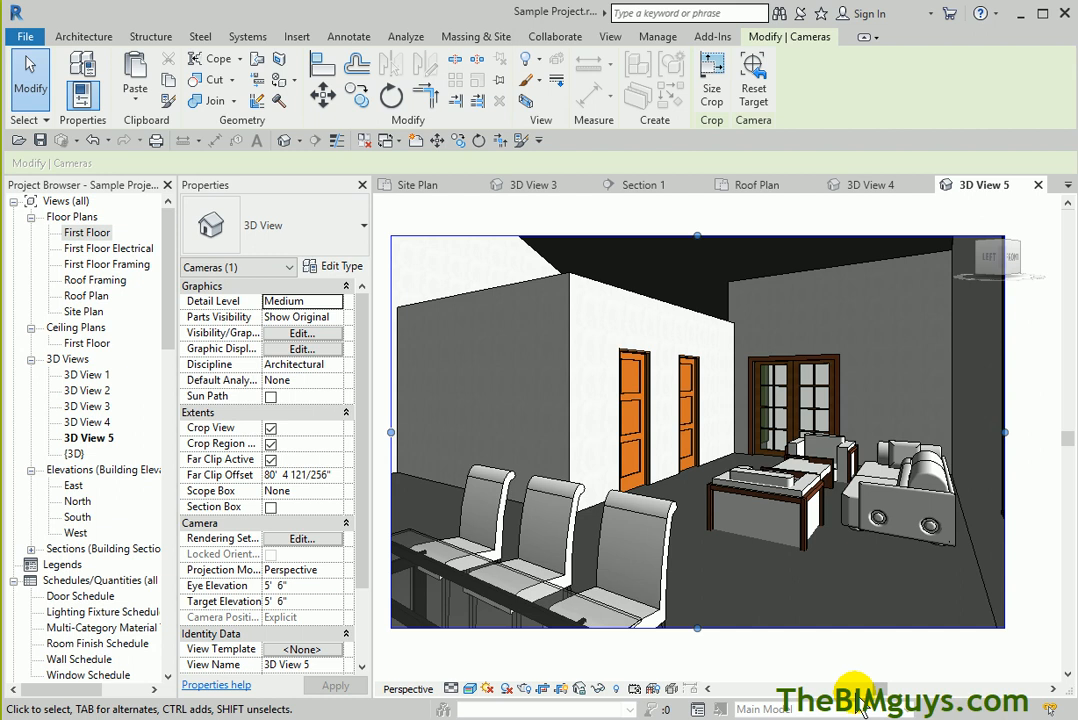
Attach the tops of the two interior 4 1/2" partition walls facing the living and dining areas to the roof
left_click(522, 318)
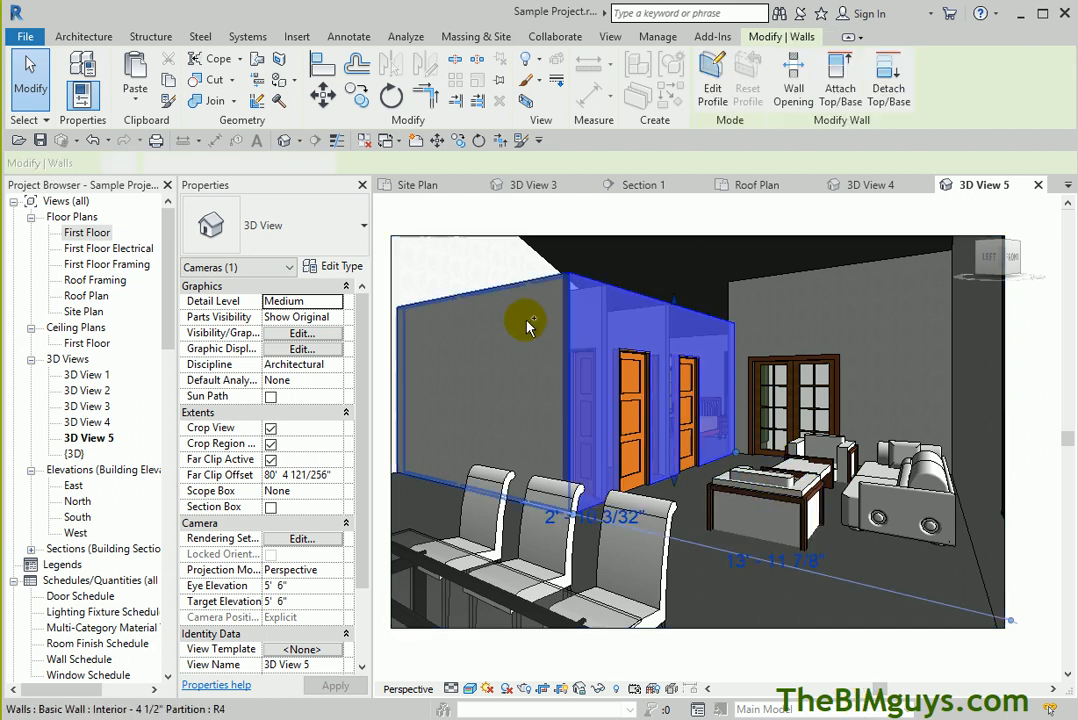
left_click(516, 323, "ctrl")
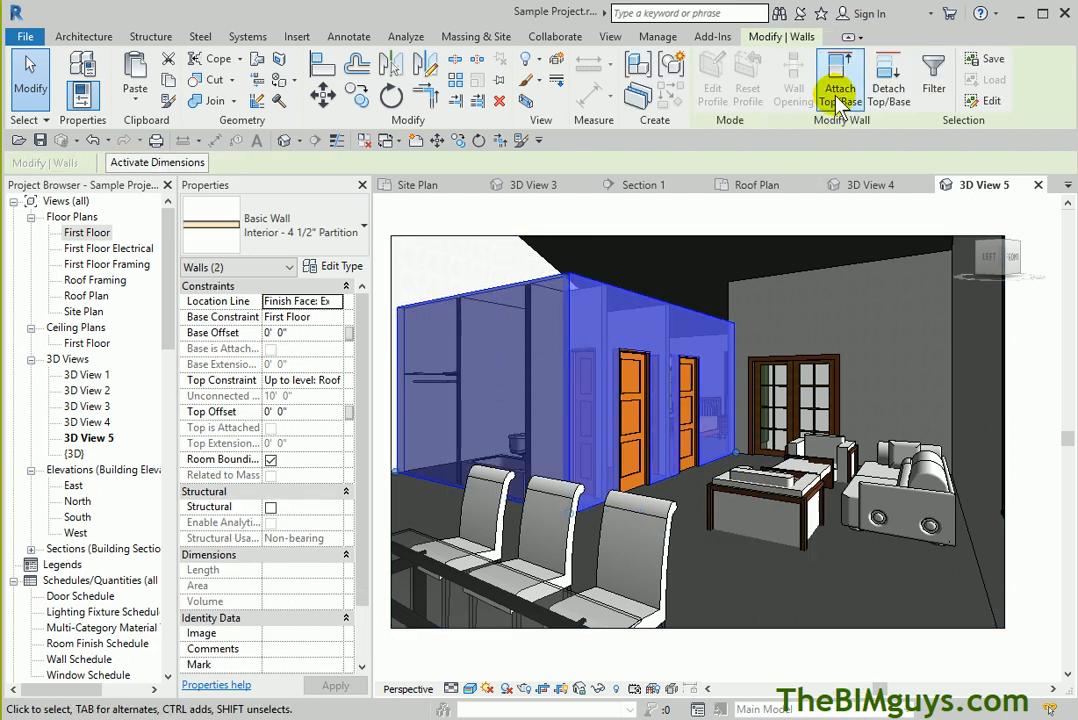
left_click(838, 100)
left_click(700, 270)
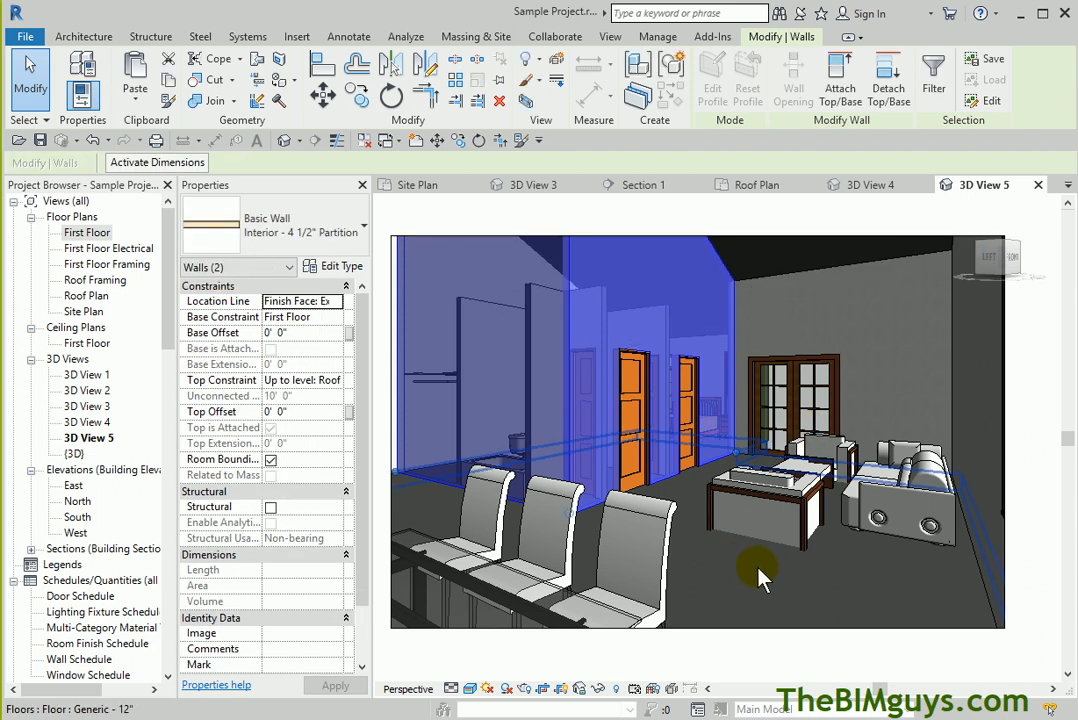
scroll(770, 565, "down", 1)
left_click(1051, 498)
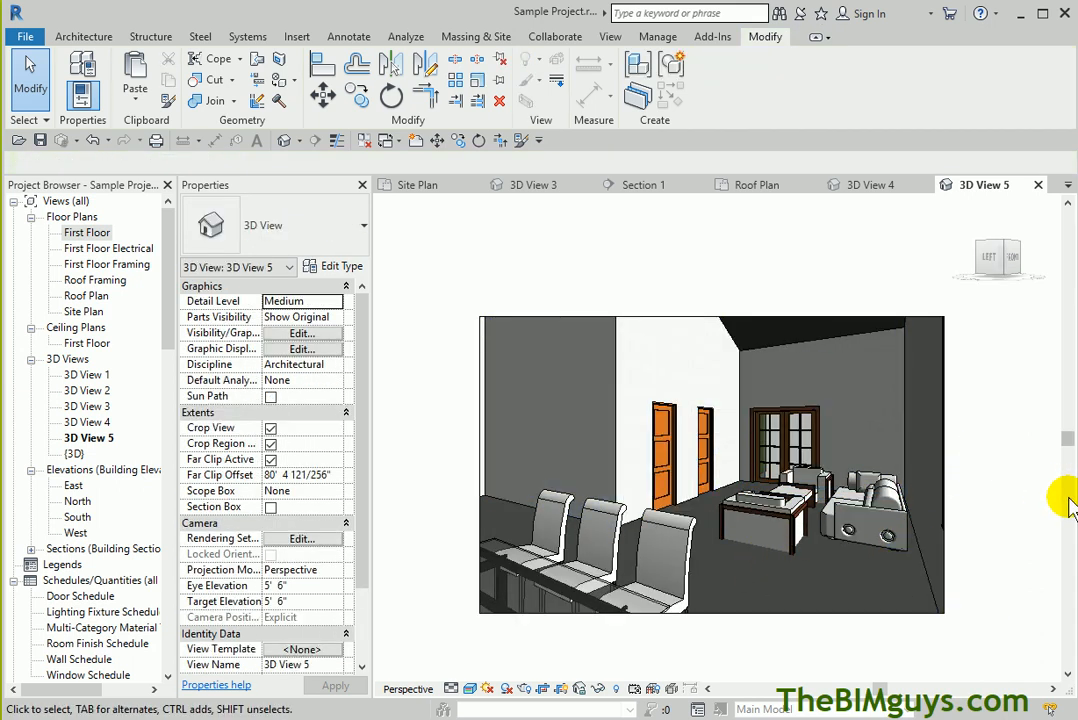
scroll(757, 512, "down", 1)
scroll(757, 512, "up", 3)
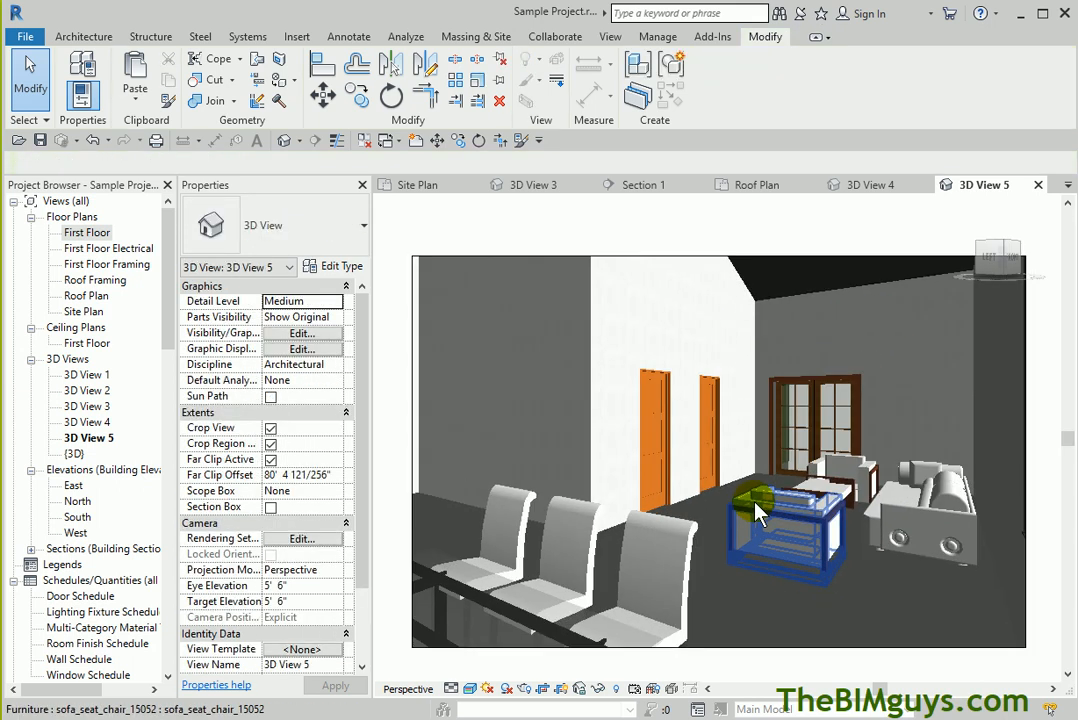
middle_click_drag(757, 512, 804, 526, "shift")
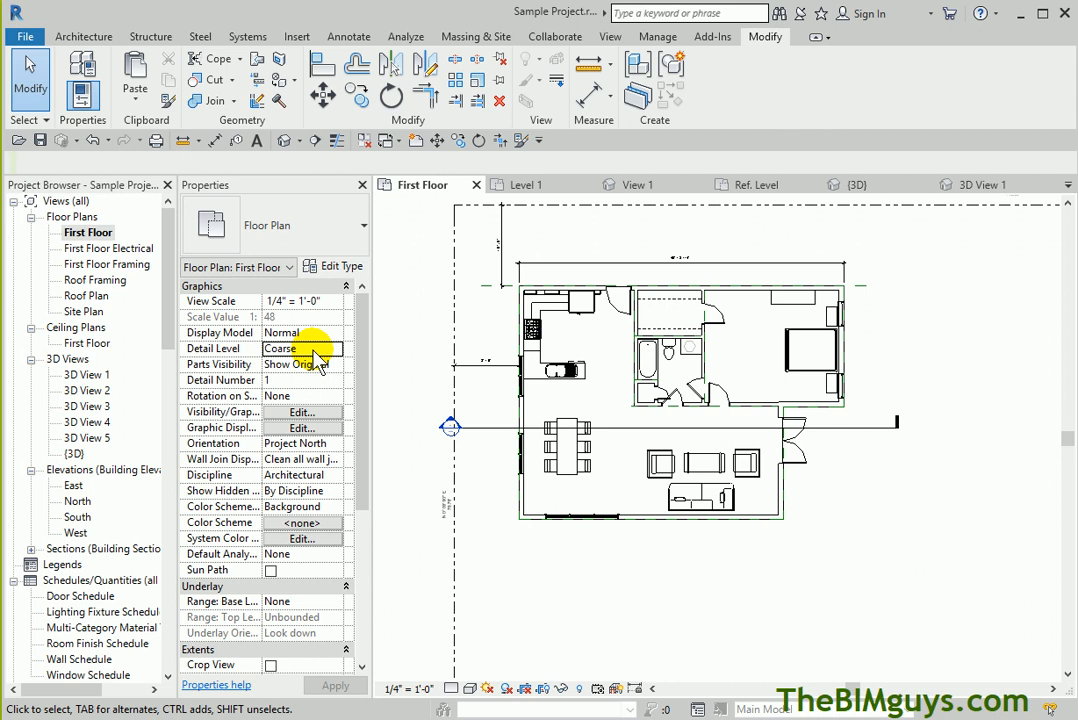
Collapse the Families branch of the Project Browser and expand Sheets (all) to list the project's sheets
left_click_drag(166, 301, 173, 414)
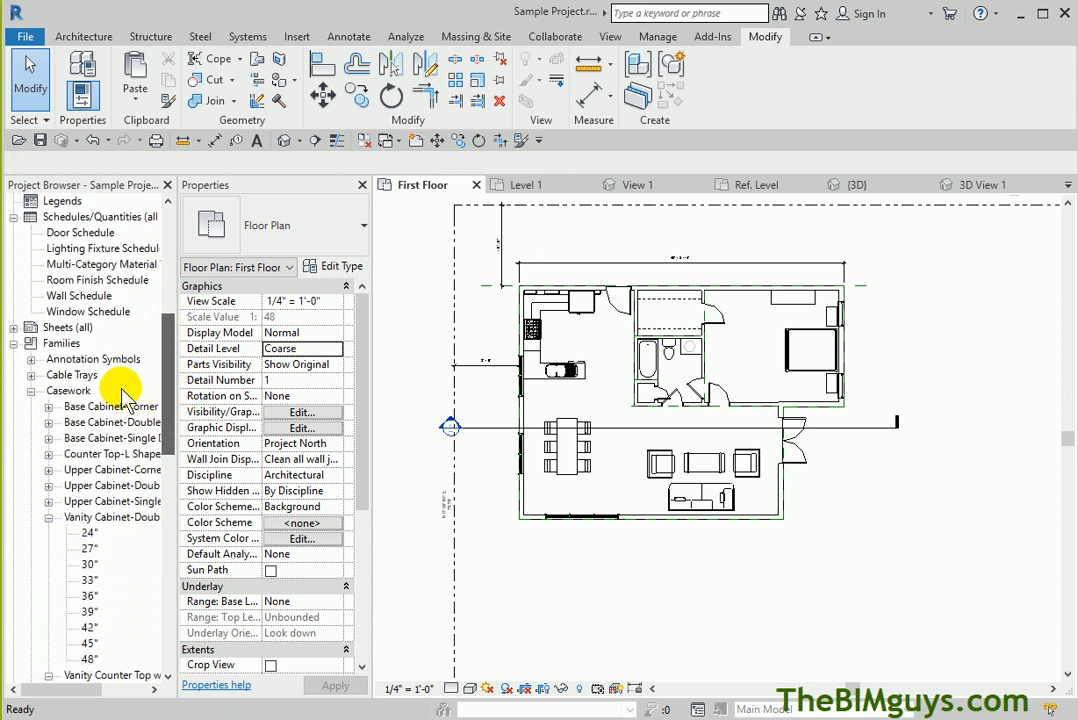
left_click(15, 343)
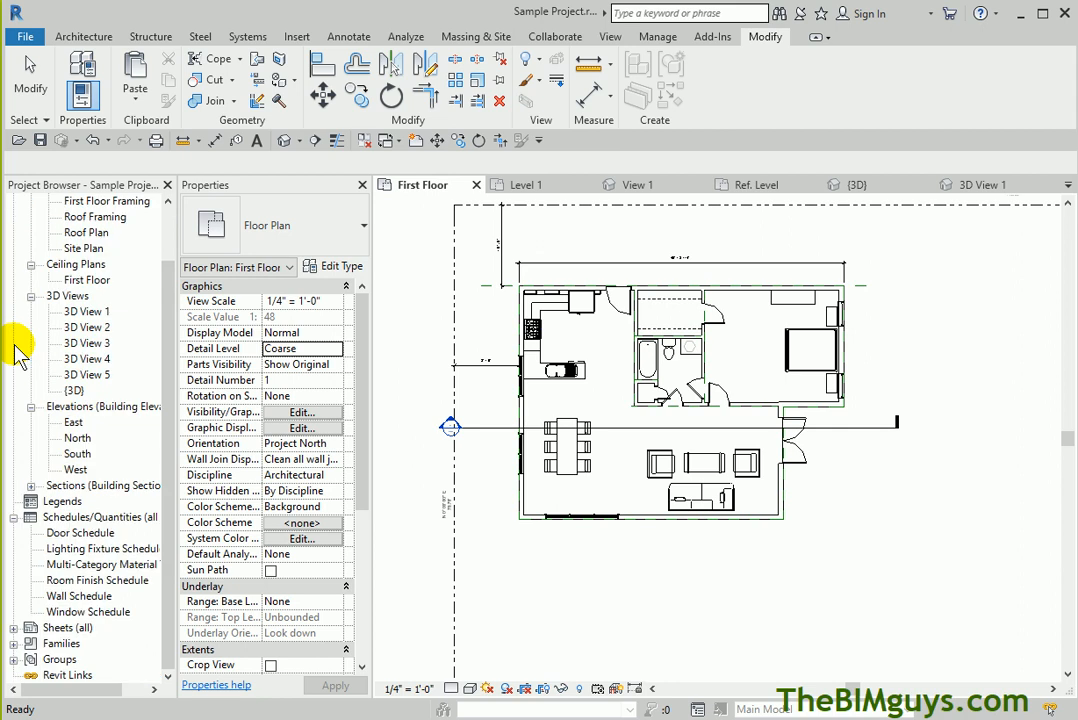
double_click(68, 628)
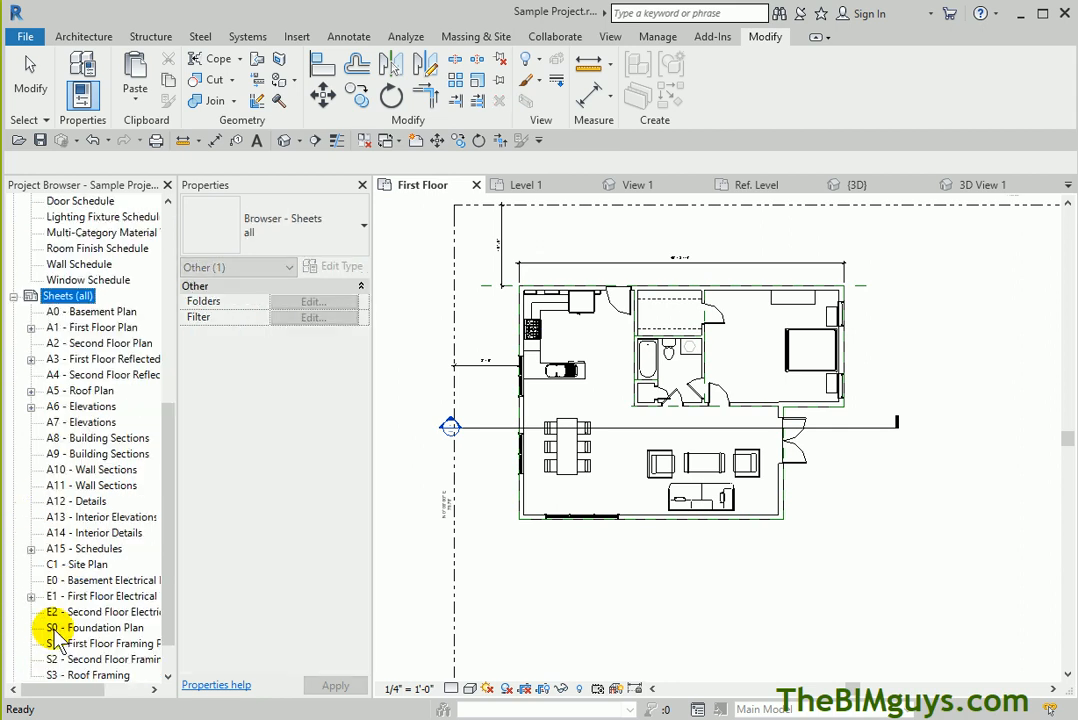
Open sheets A1 - First Floor Plan, A5 - Roof Plan and A6 - Elevations in turn to review the views placed on them
double_click(101, 328)
scroll(520, 460, "down", 2)
middle_click_drag(520, 460, 471, 355)
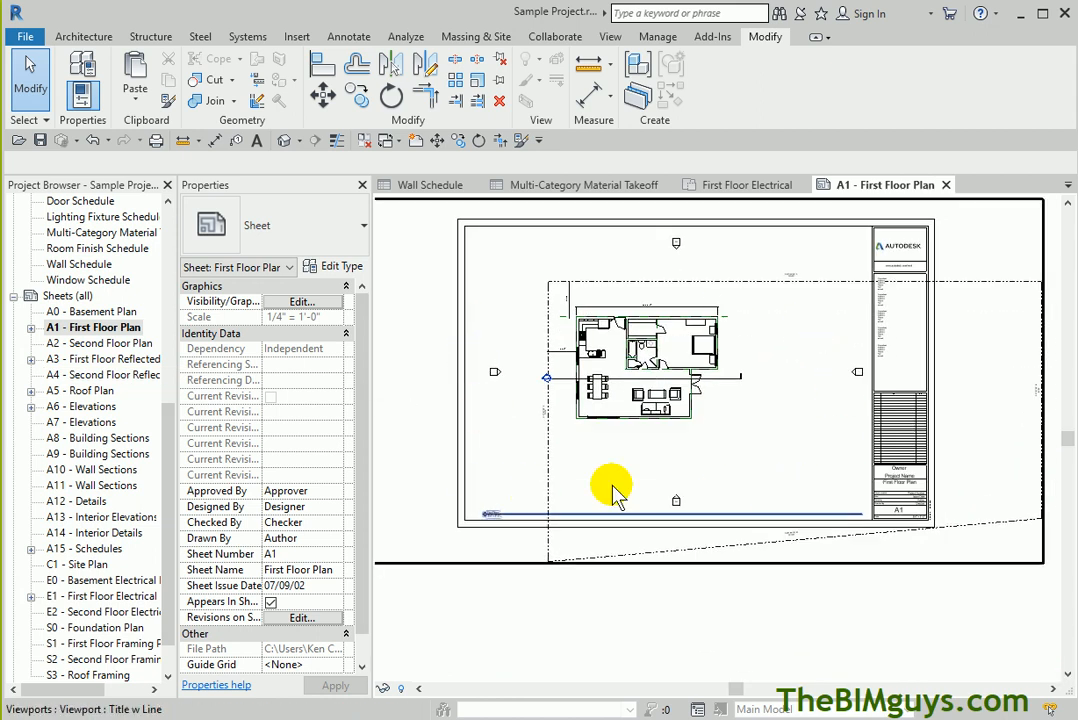
double_click(90, 391)
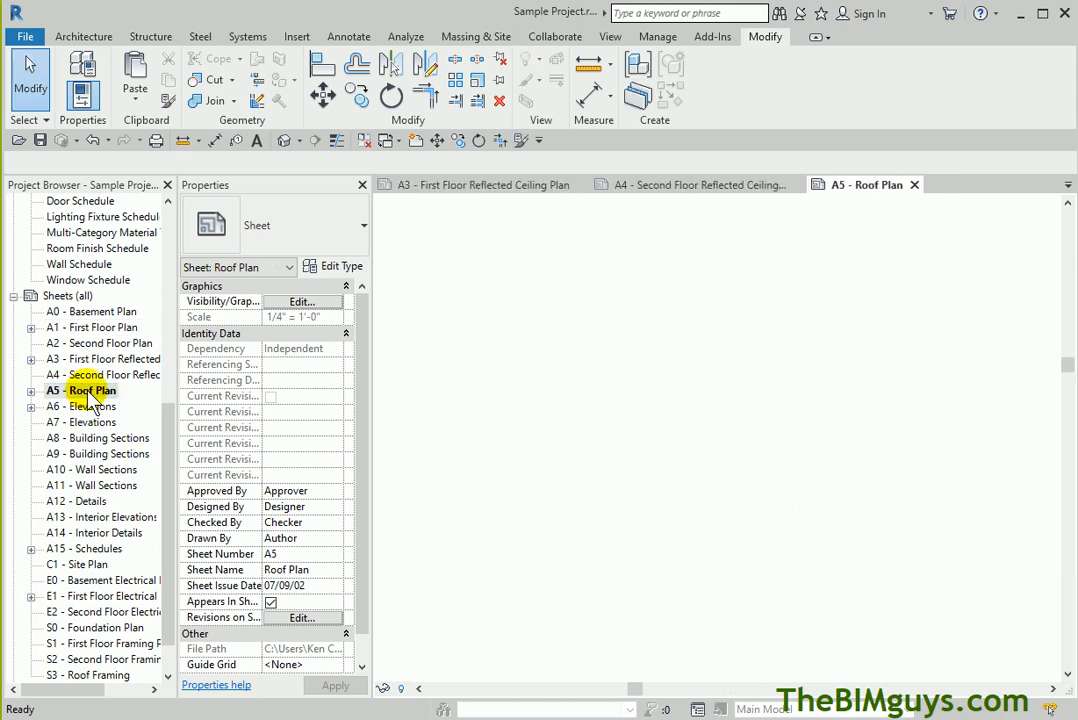
scroll(529, 414, "down", 4)
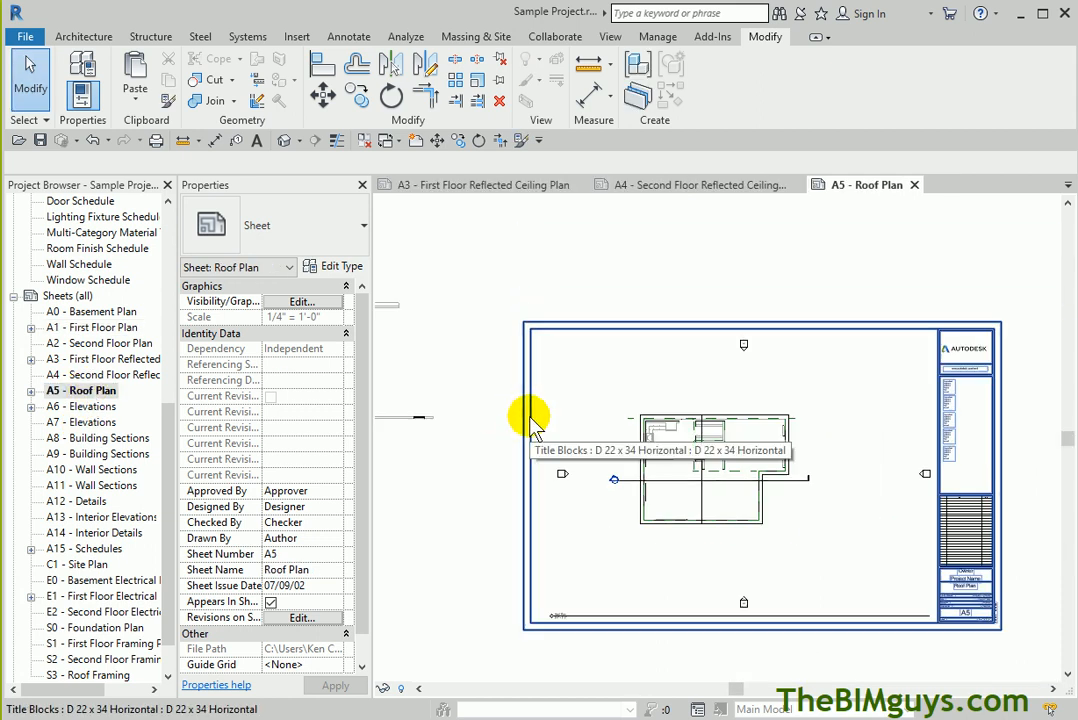
double_click(89, 407)
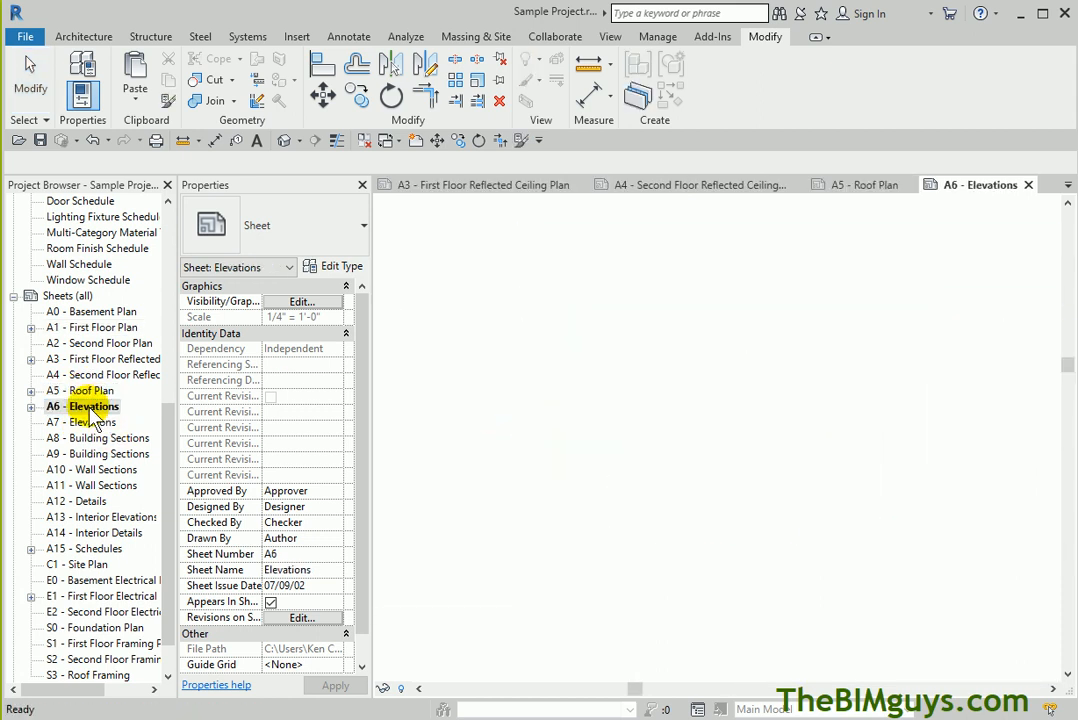
scroll(590, 410, "down", 4)
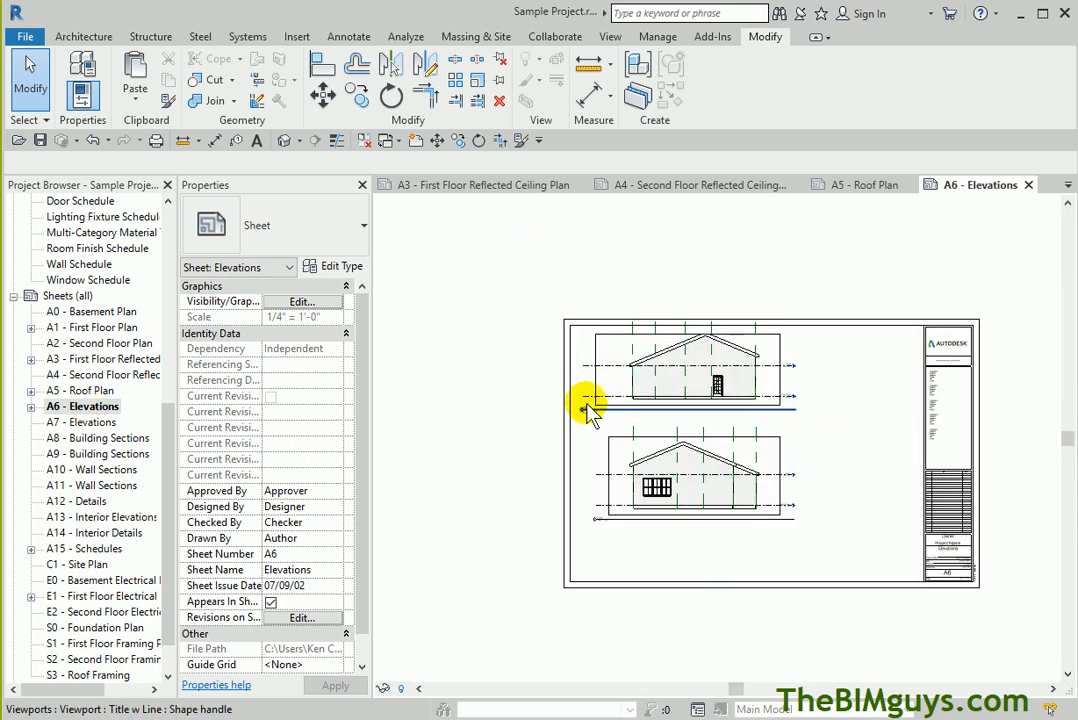
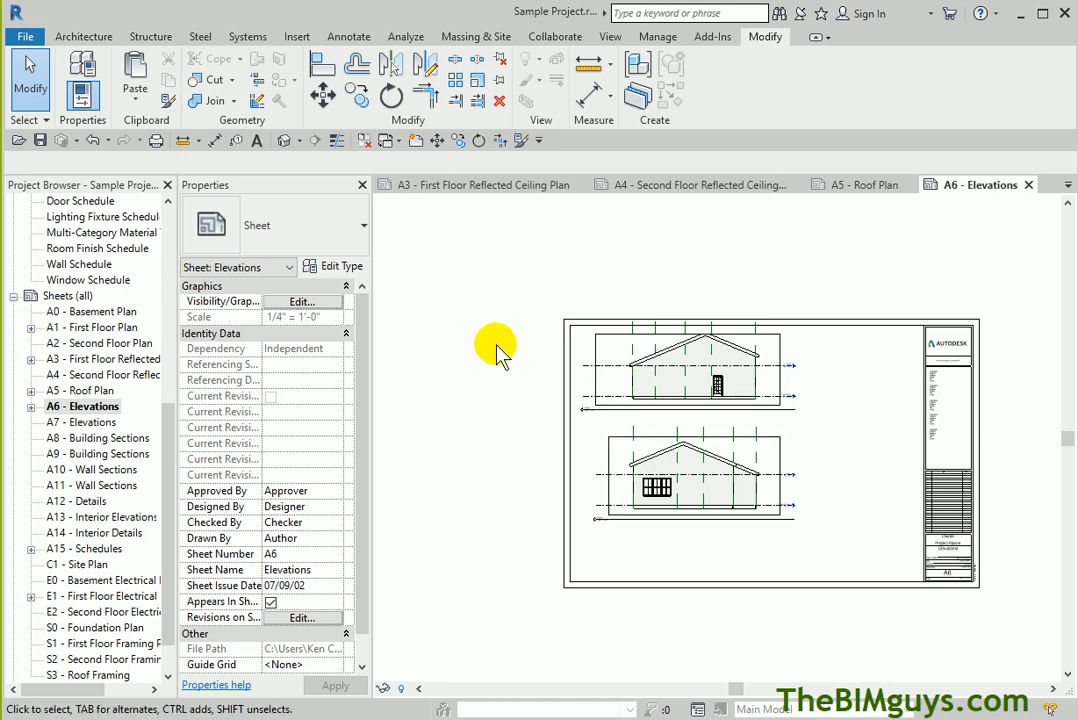
In the First Floor plan, tag all untagged doors and windows with the Door Tag and Window Tag
left_click_drag(168, 409, 160, 209)
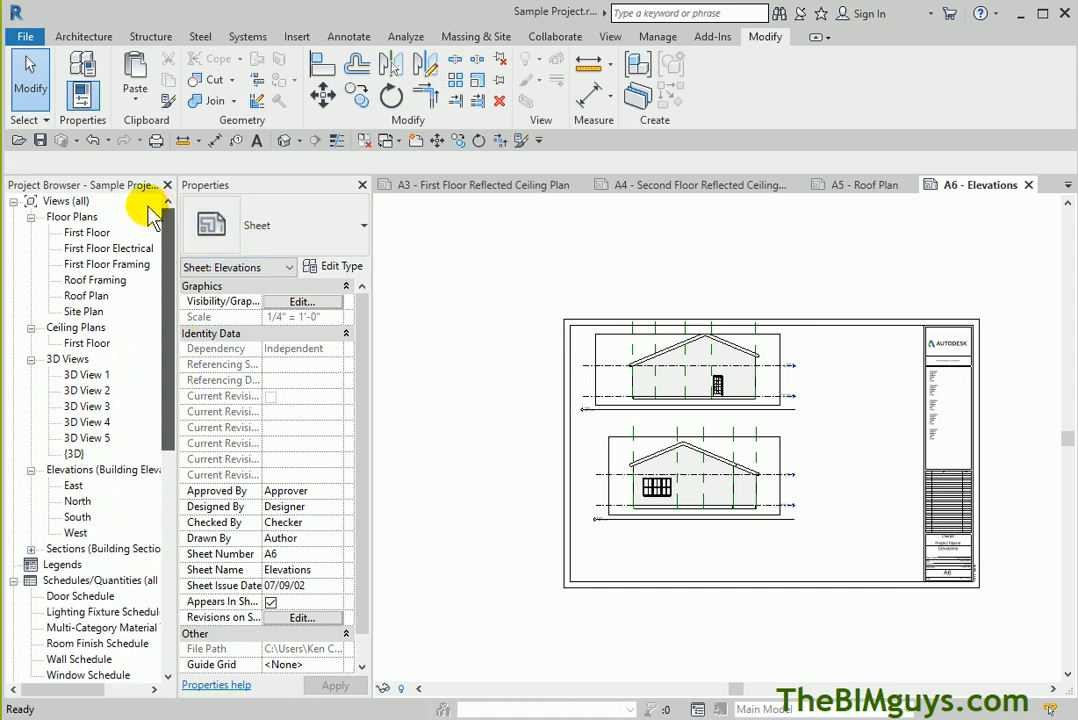
double_click(92, 232)
scroll(722, 385, "up", 3)
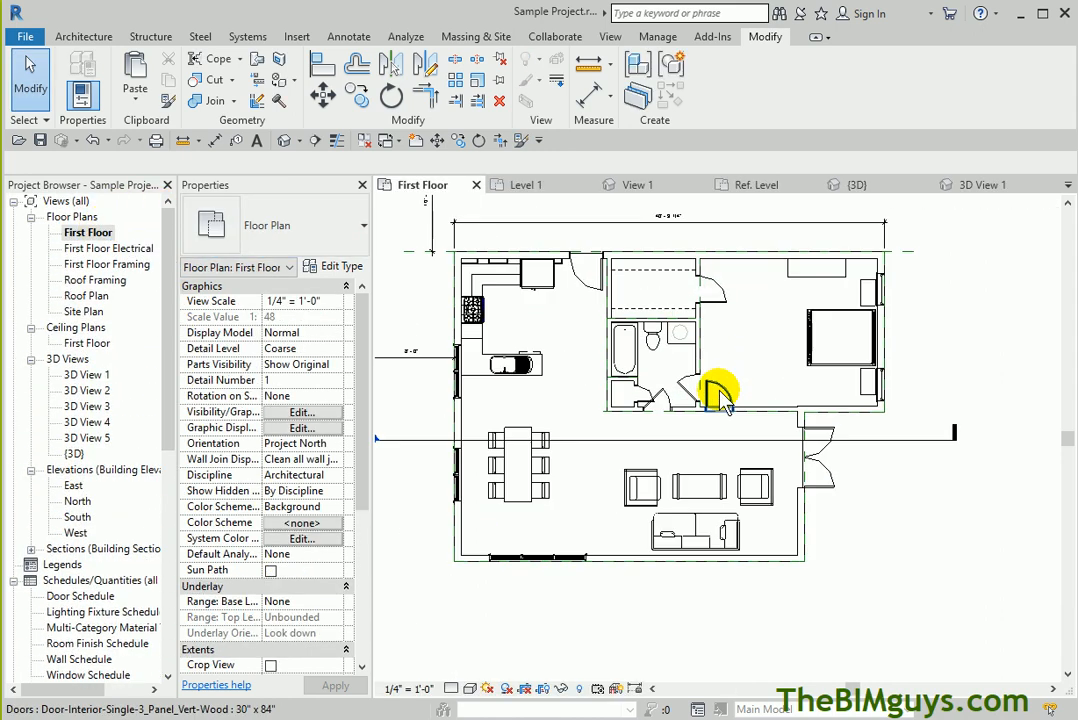
scroll(762, 462, "up", 2)
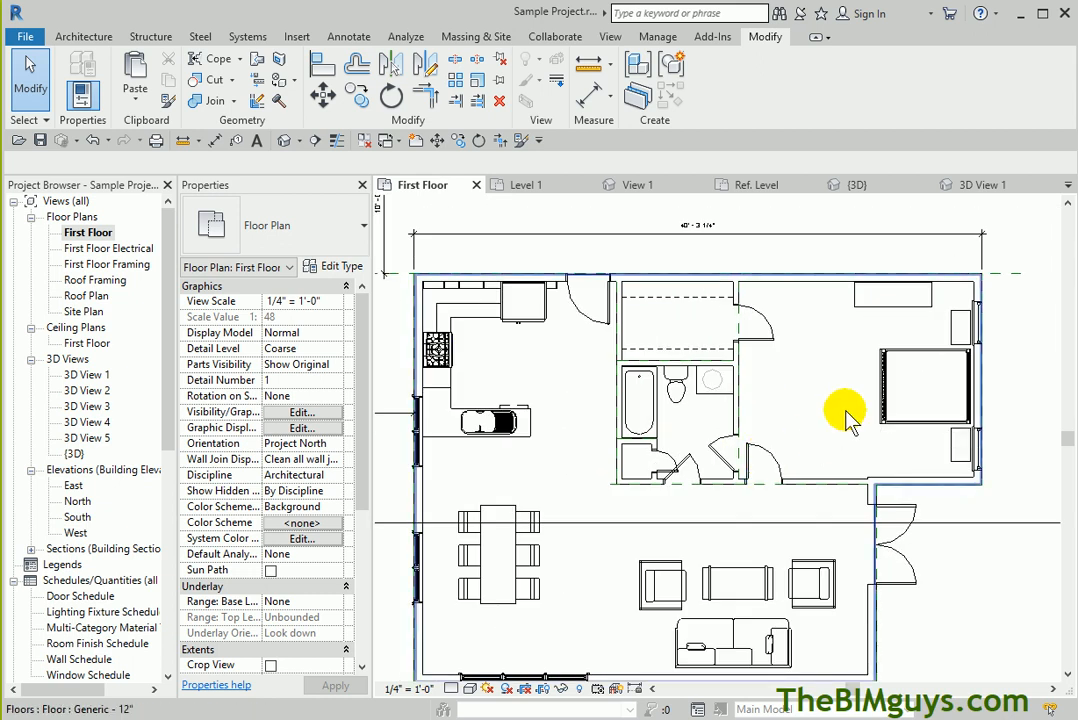
left_click(350, 38)
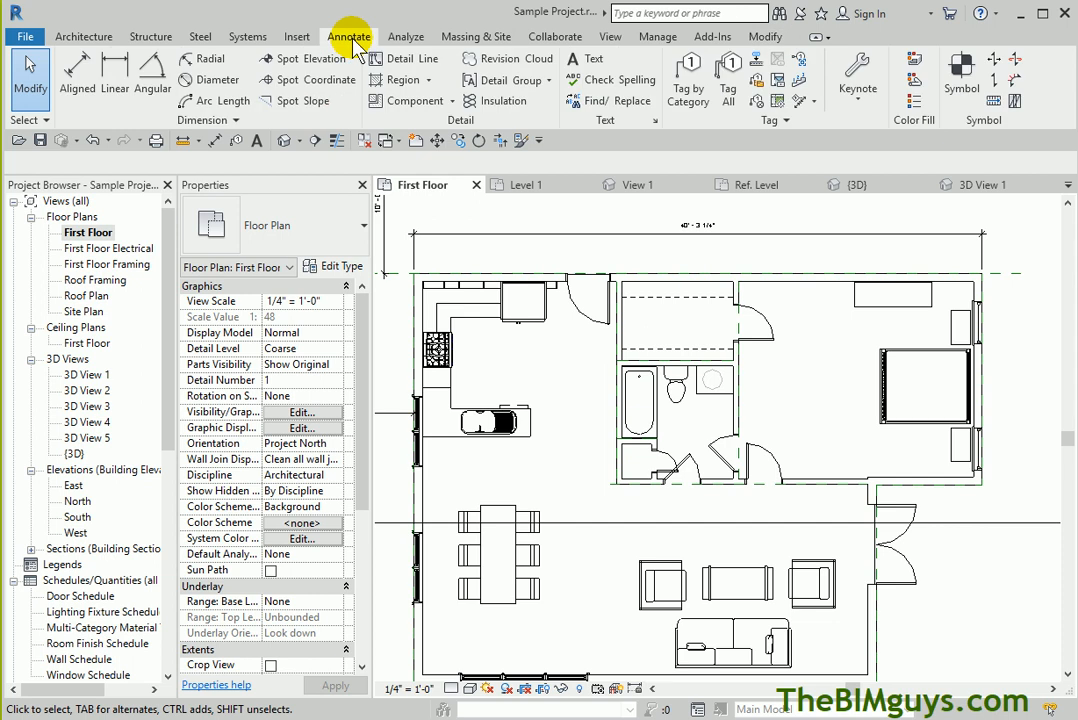
left_click(735, 93)
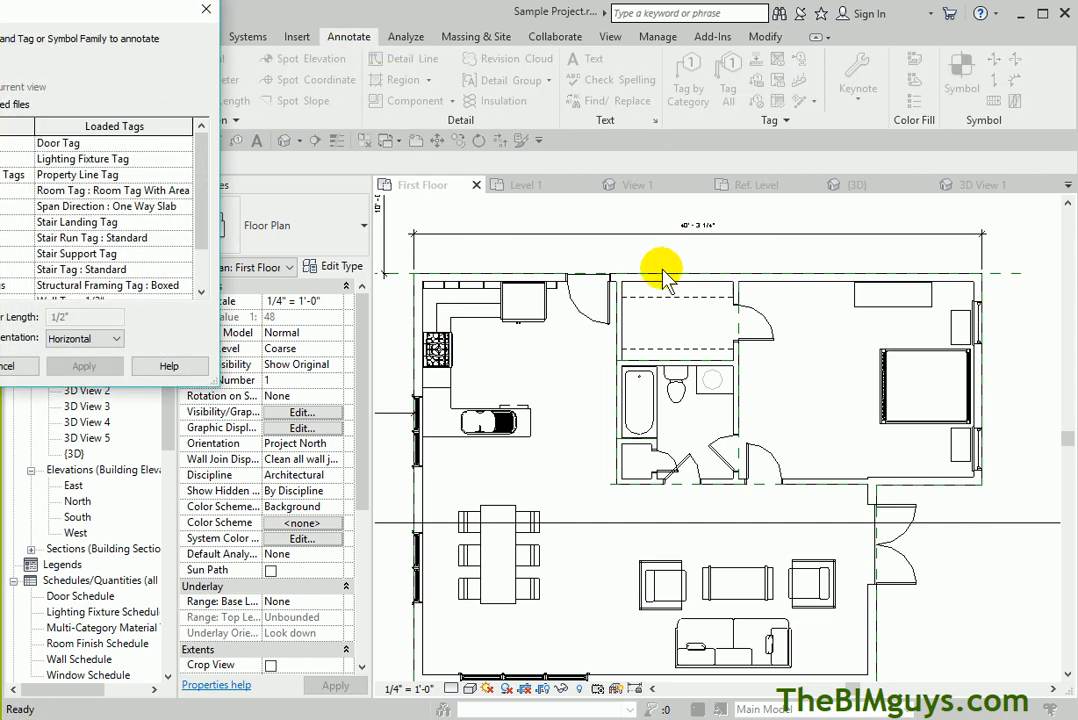
left_click_drag(11, 11, 513, 130)
left_click(388, 263)
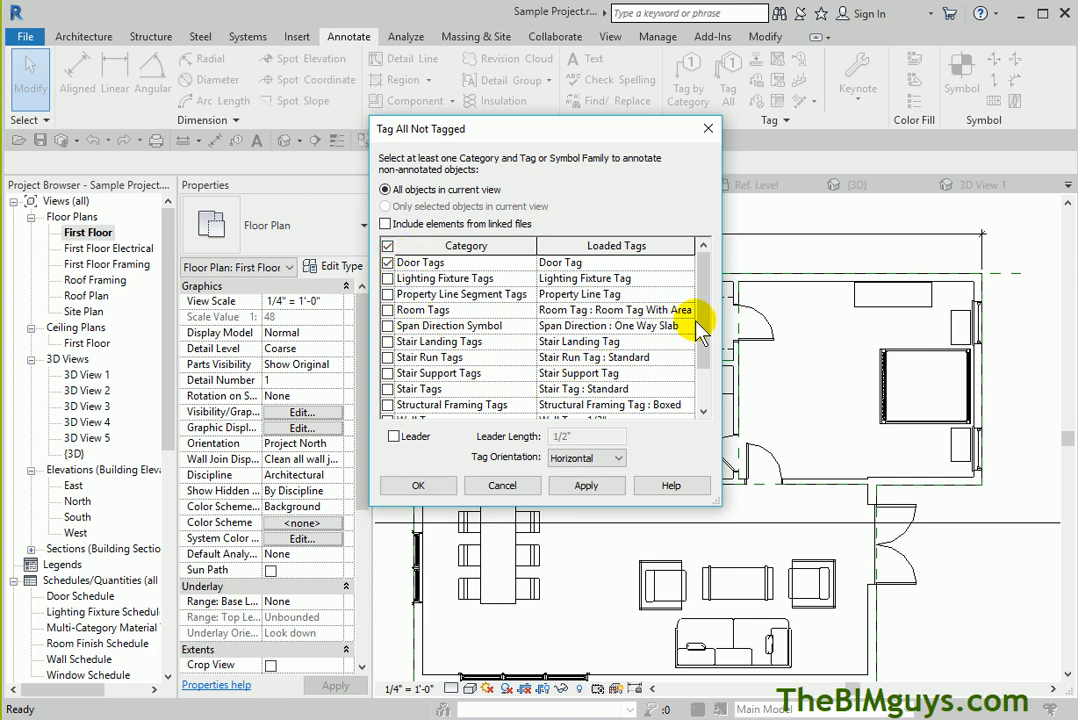
left_click_drag(703, 315, 700, 358)
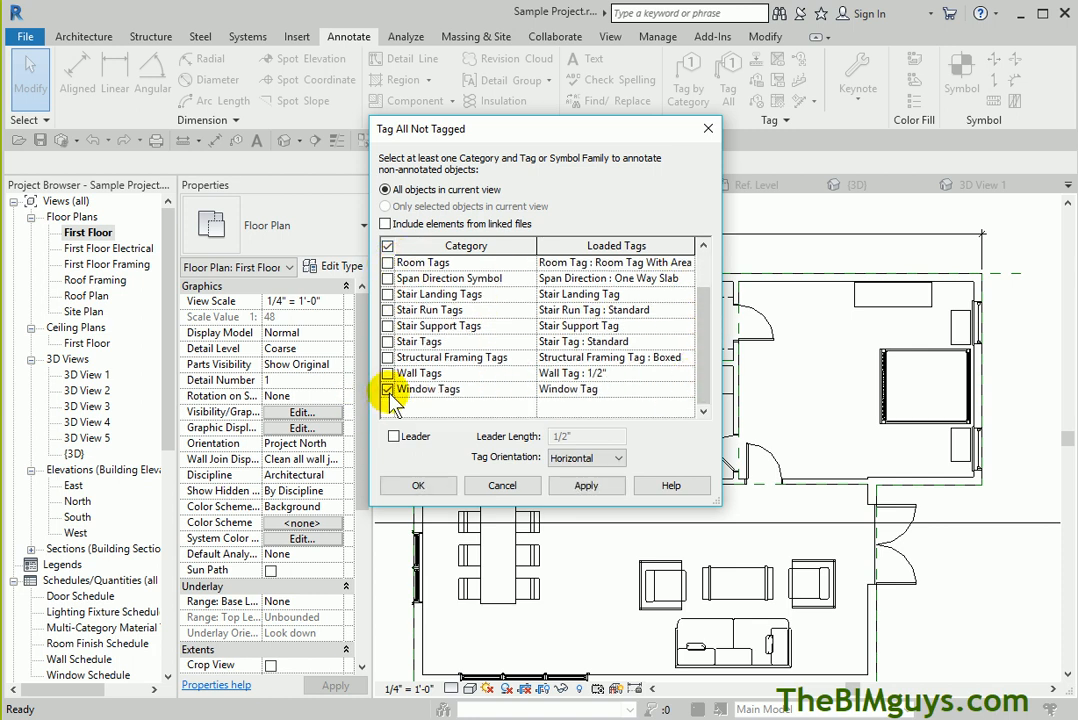
left_click(418, 485)
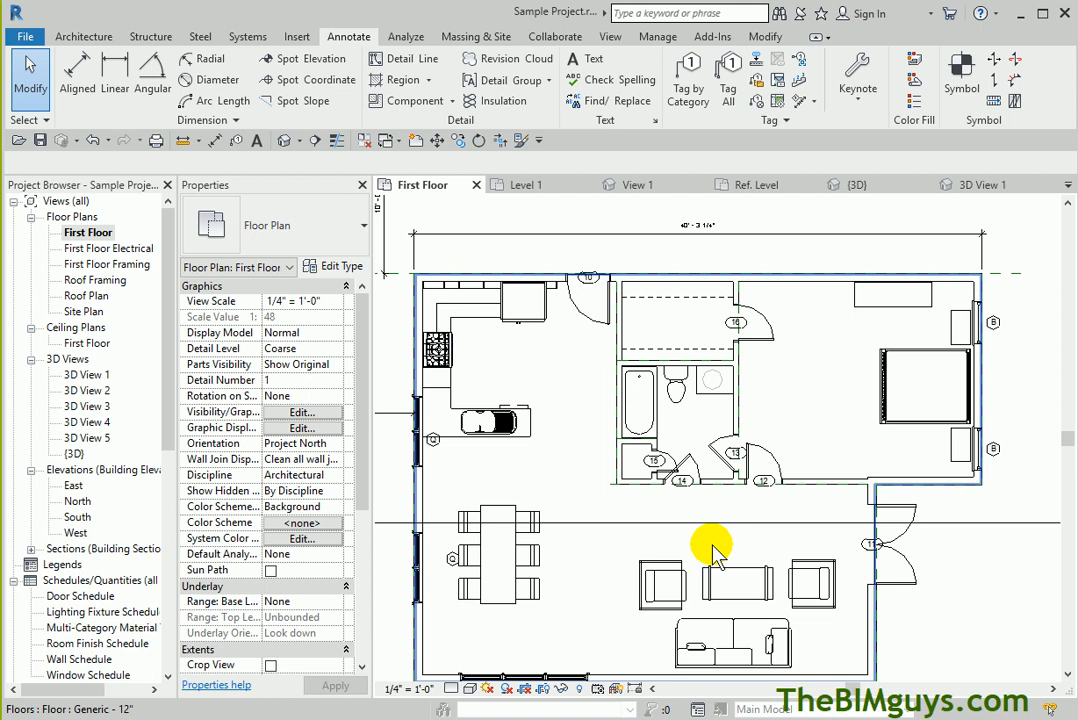
Move the tag of the window beside the dining table to the outside of the exterior wall
scroll(433, 570, "up", 5)
middle_click_drag(433, 570, 669, 534)
left_click(712, 498)
left_click_drag(712, 512, 548, 545)
scroll(597, 481, "down", 1)
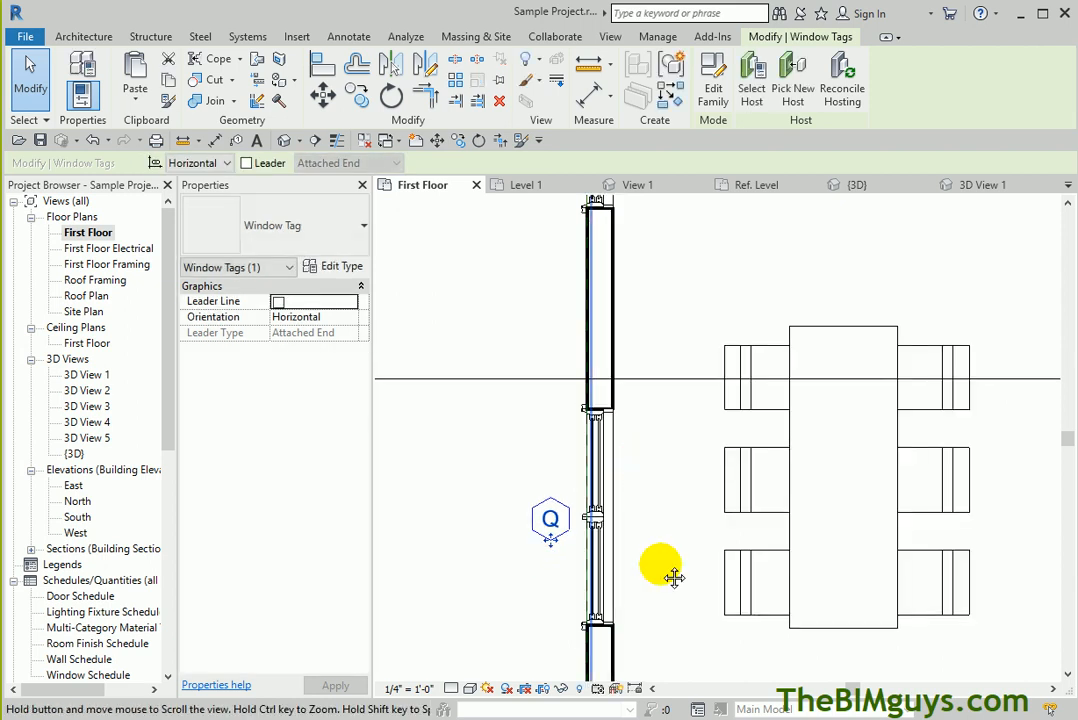
Move the tag of the window beside the kitchen sink counter to the outside of the exterior wall
middle_click_drag(661, 494, 683, 692)
left_click(662, 348)
left_click_drag(668, 346, 569, 323)
left_click(782, 414)
scroll(782, 414, "down", 1)
scroll(698, 469, "down", 3)
left_click(638, 440)
middle_click_drag(868, 605, 648, 578)
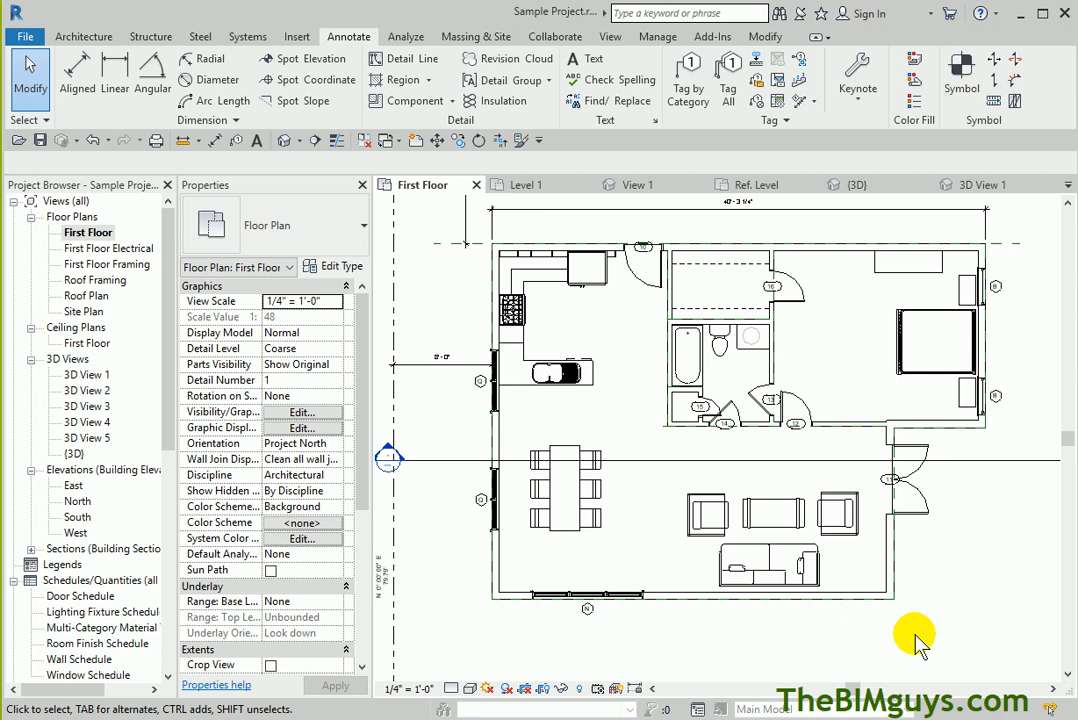
Place tagged rooms in the open kitchen and living space, the bathroom, the closet and the bedroom, in that order
left_click(82, 40)
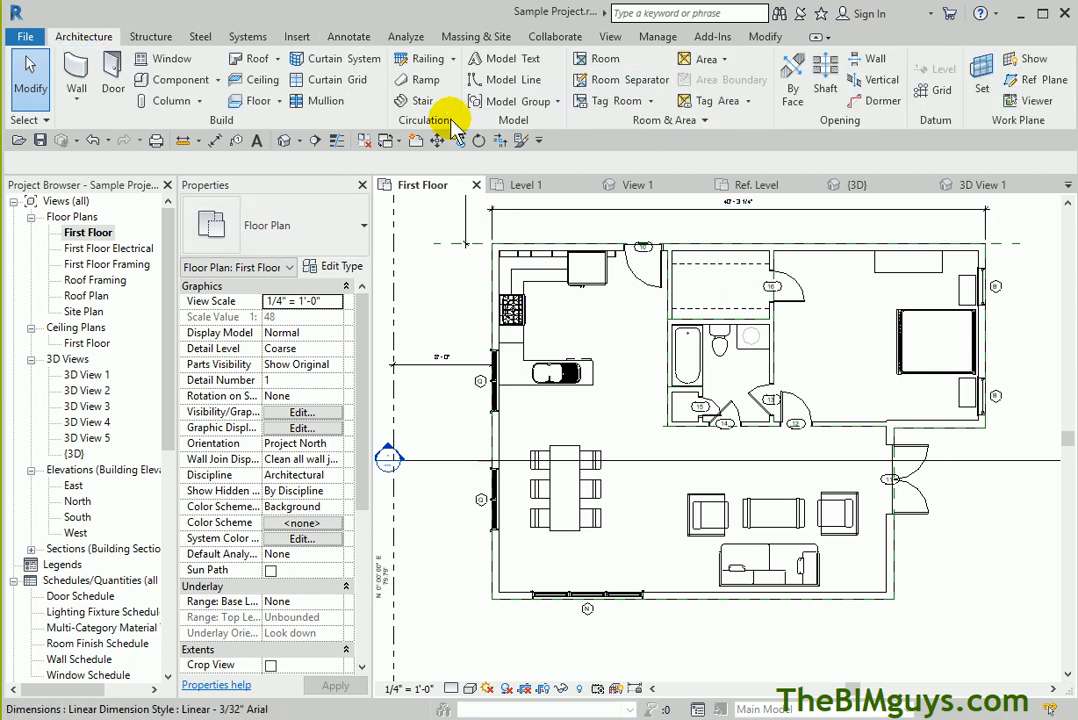
left_click(603, 62)
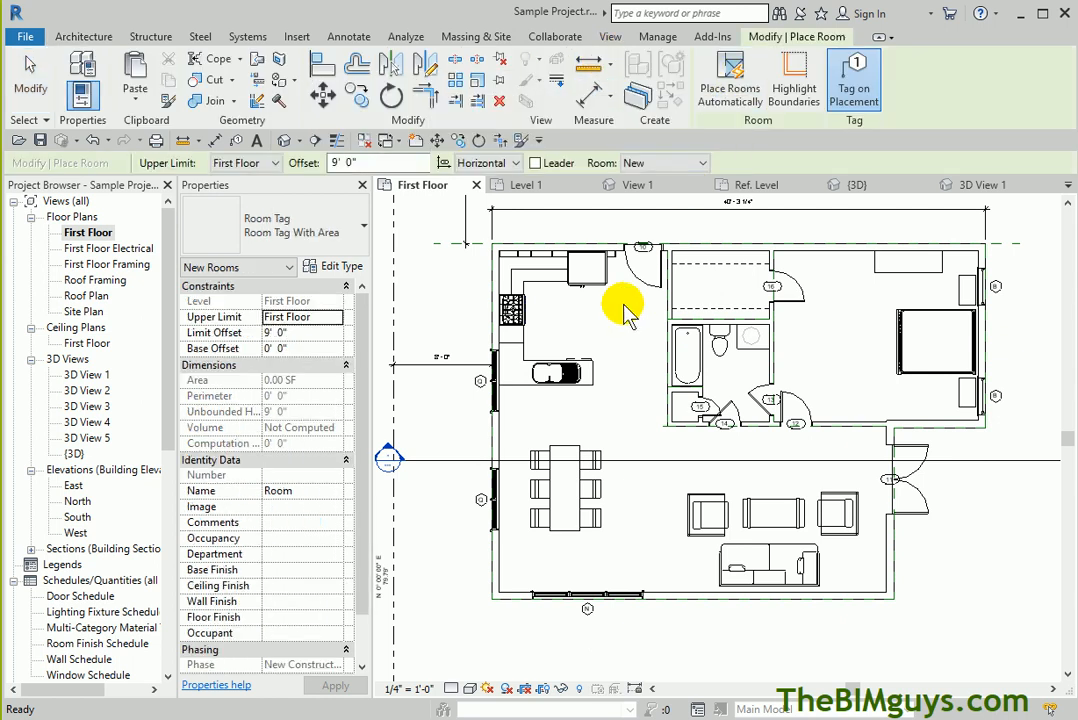
left_click(621, 432)
left_click(724, 372)
left_click(724, 288)
left_click(838, 340)
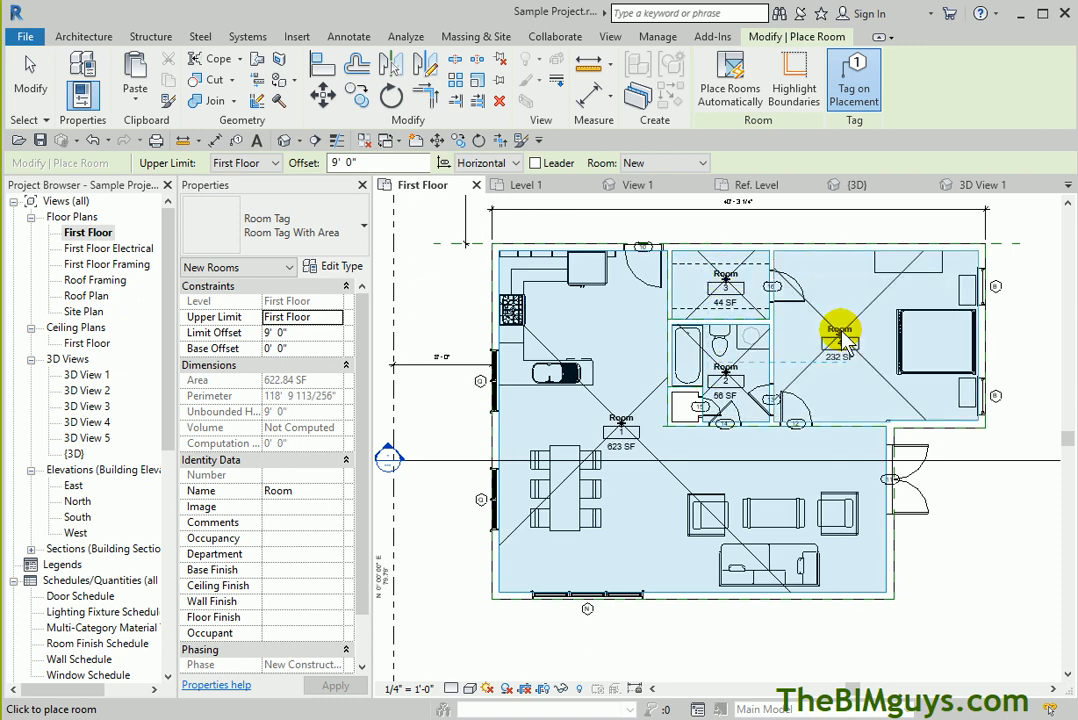
key("Escape")
key("Escape")
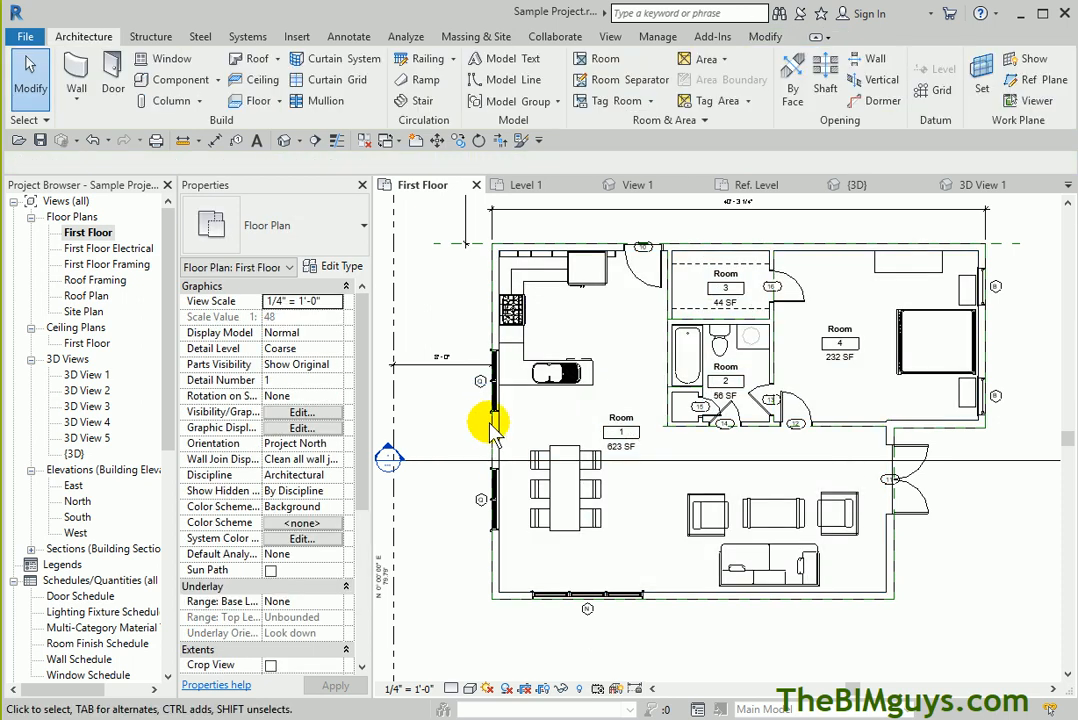
Draw a horizontal room separation line from the bathroom-side partition to the exterior wall, dividing the kitchen from the dining and living area
left_click(630, 80)
left_click(662, 411)
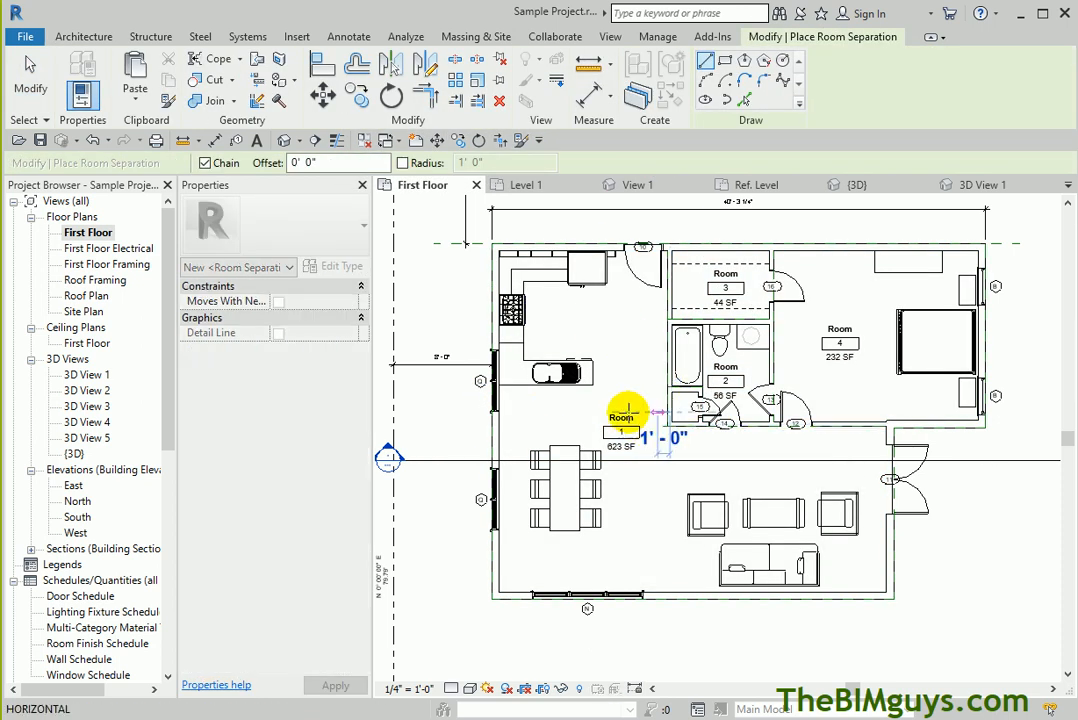
left_click(494, 408)
key("Escape")
key("Escape")
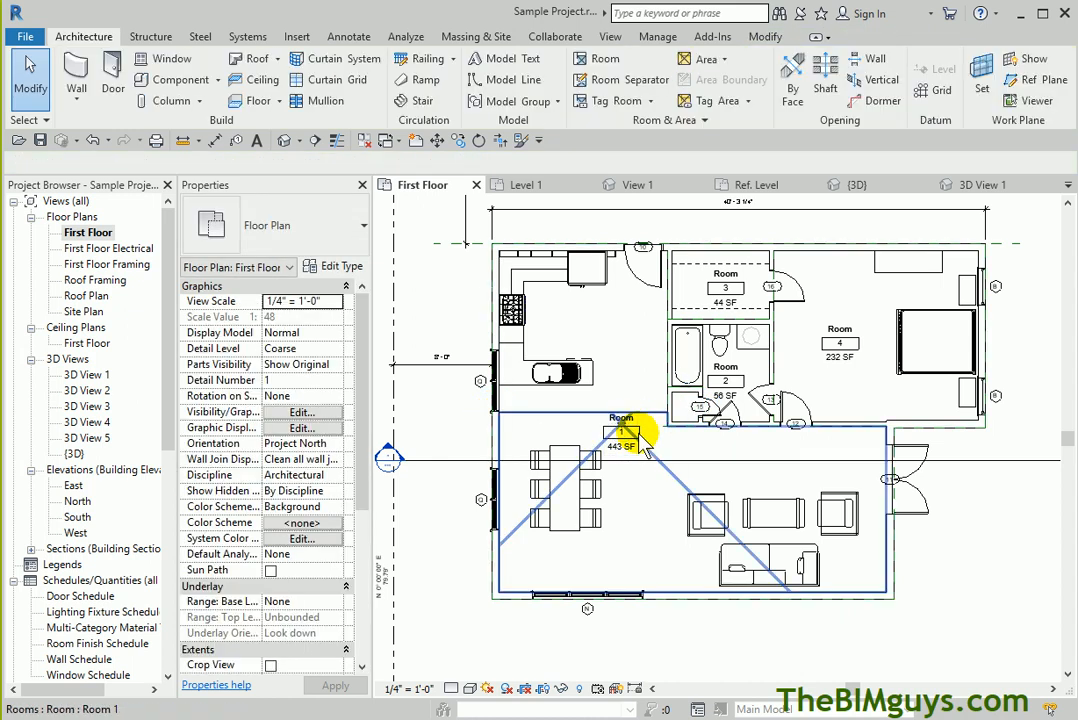
Place a tagged room in the separated kitchen area
left_click(643, 444)
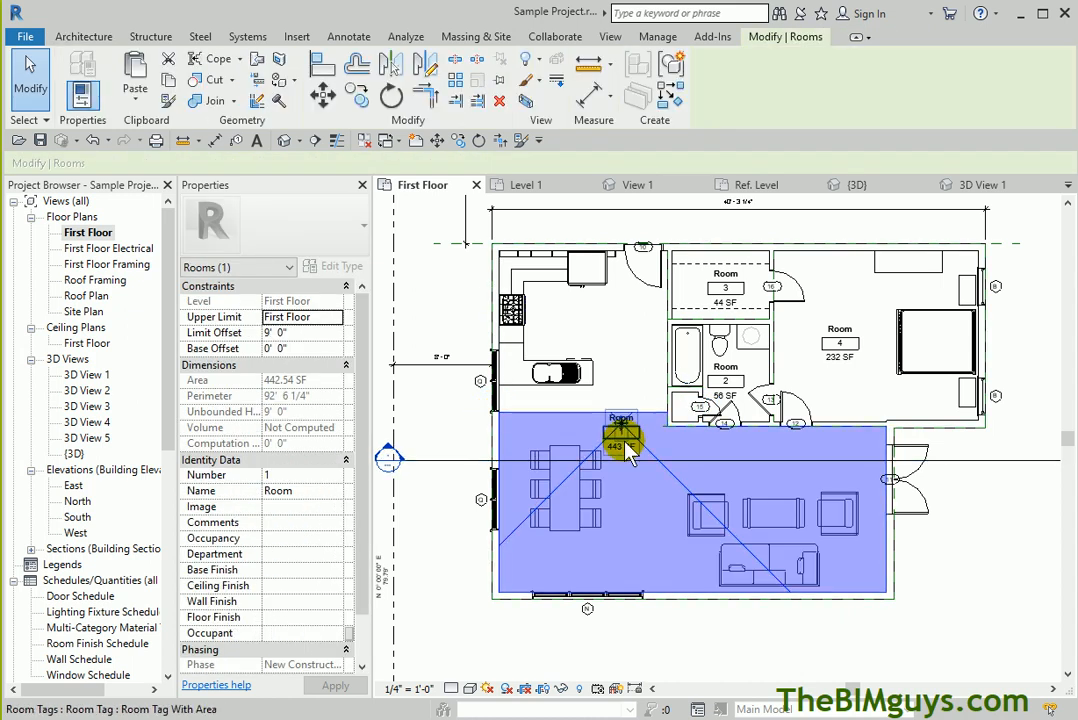
left_click(76, 37)
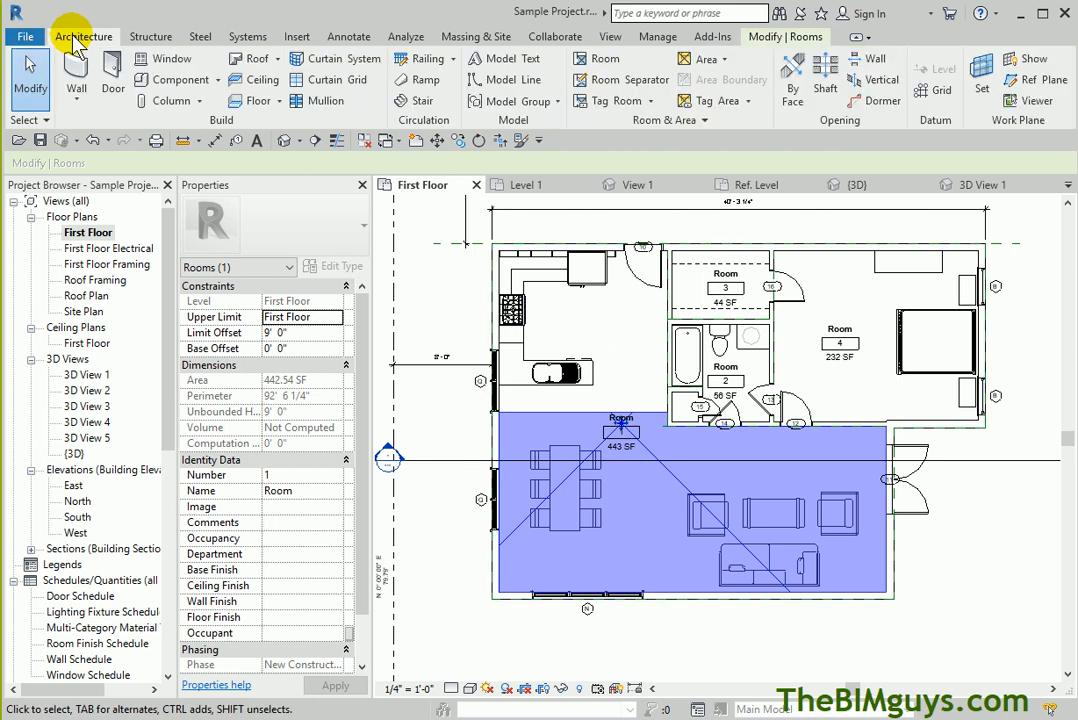
left_click(599, 60)
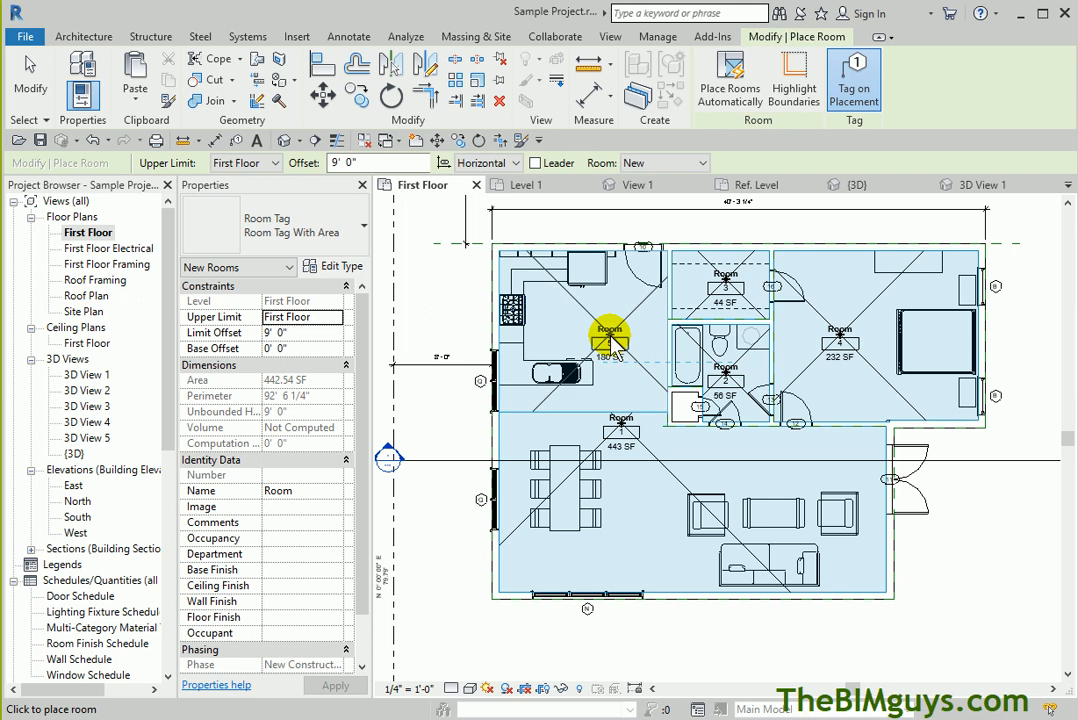
key("Escape")
key("Escape")
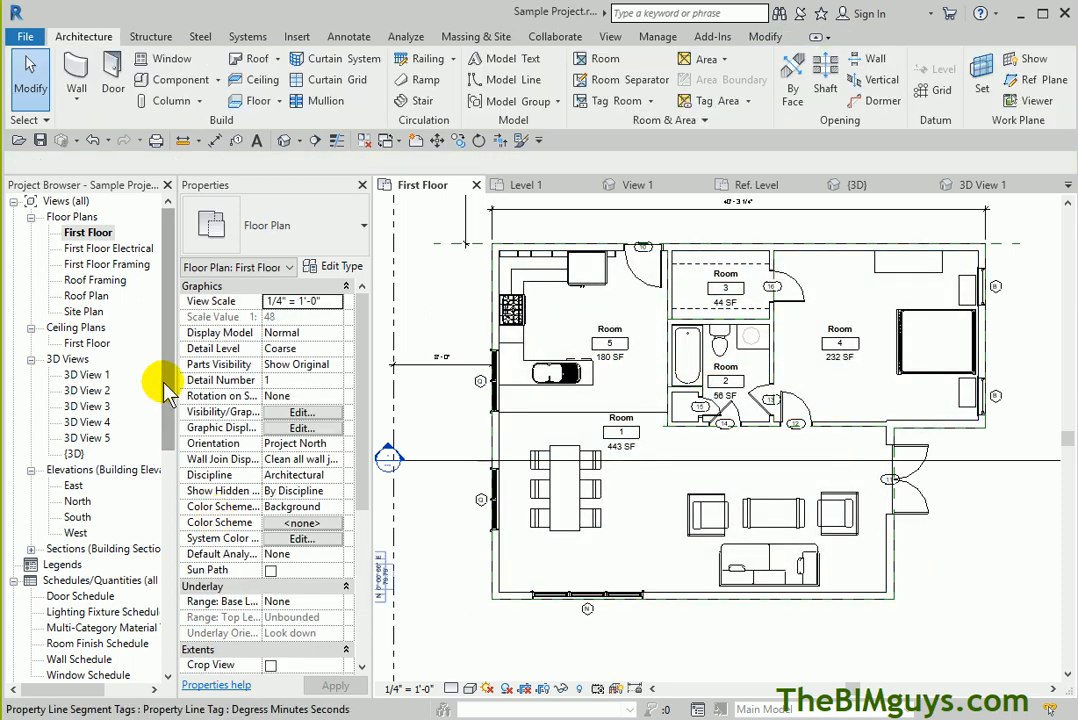
Open the Door Schedule, Room Finish Schedule and Wall Schedule to review their entries
left_click_drag(168, 376, 178, 420)
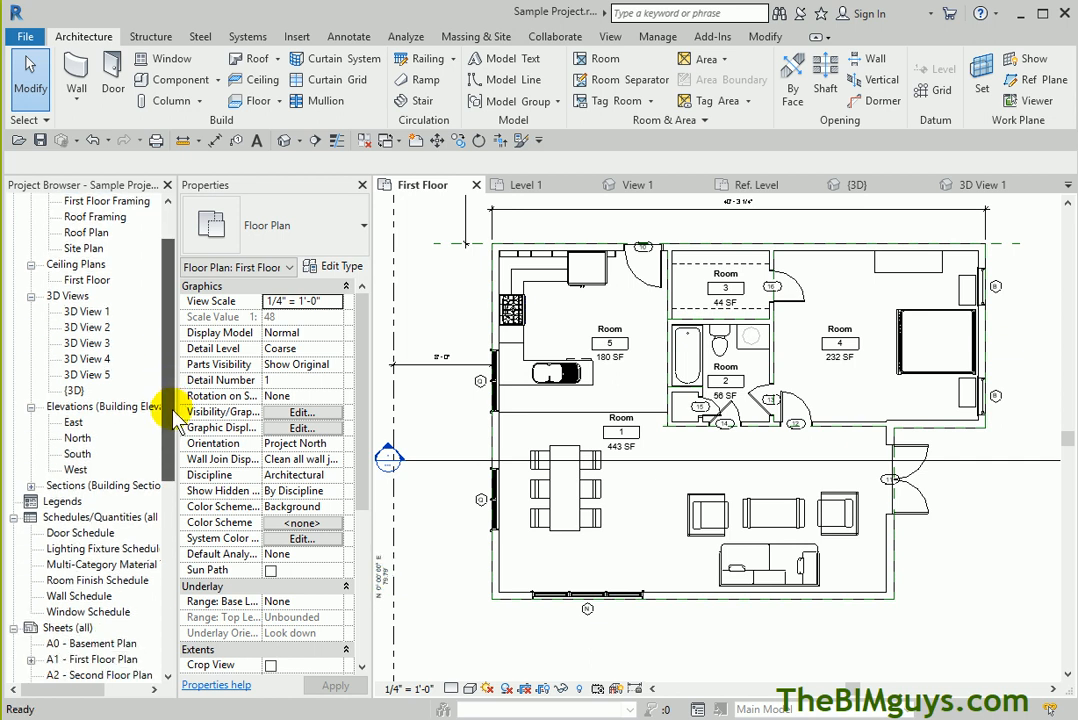
left_click_drag(173, 414, 166, 443)
double_click(100, 468)
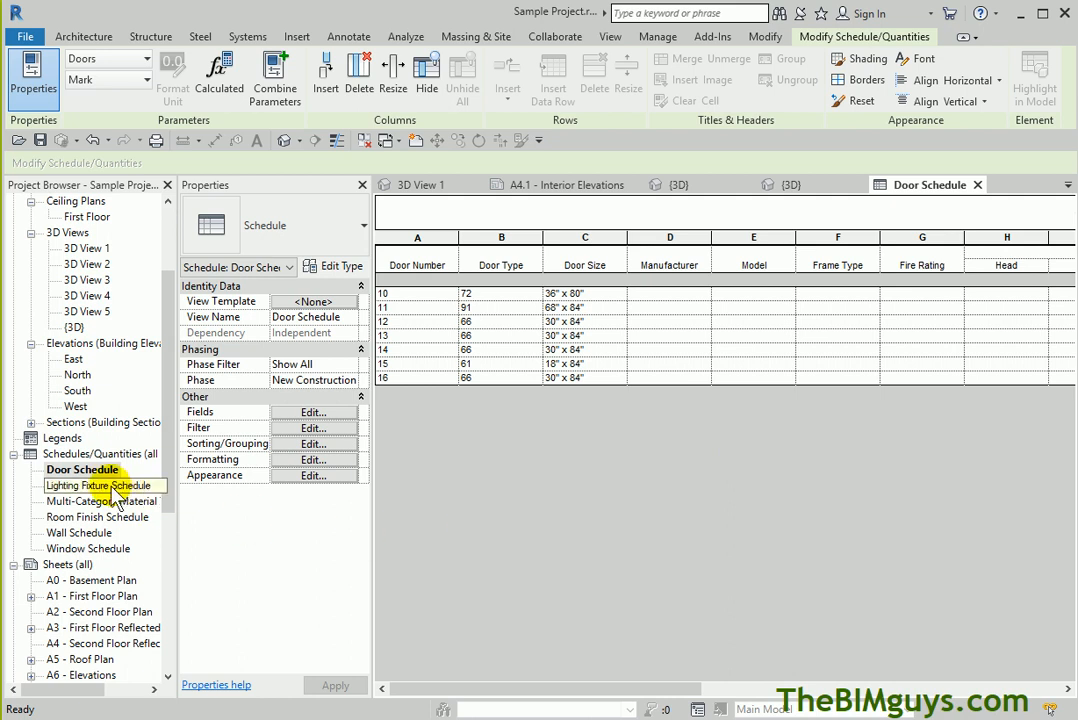
double_click(97, 517)
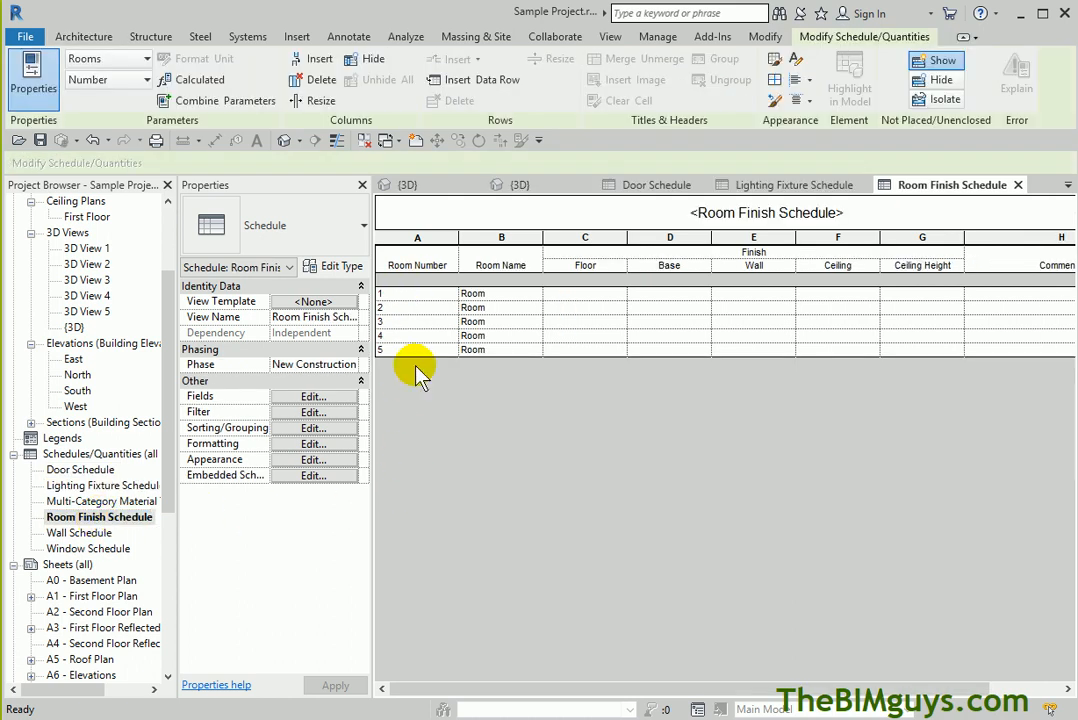
double_click(78, 533)
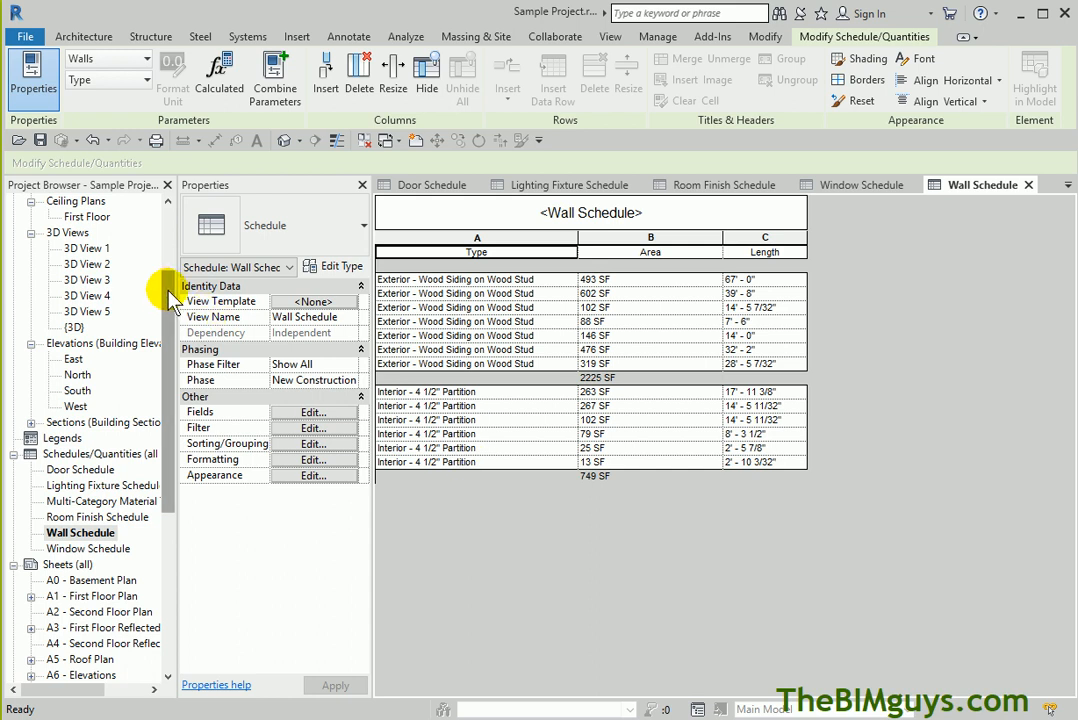
Open the First Floor plan at the partition between the bathroom and the closet
left_click_drag(165, 284, 158, 224)
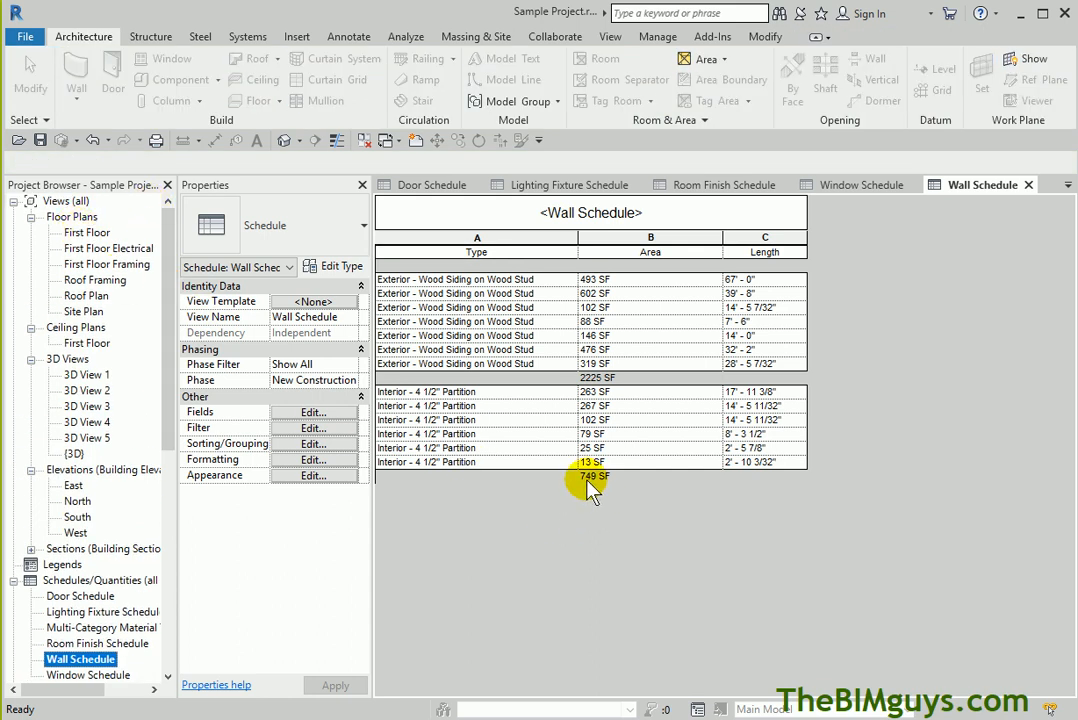
double_click(90, 232)
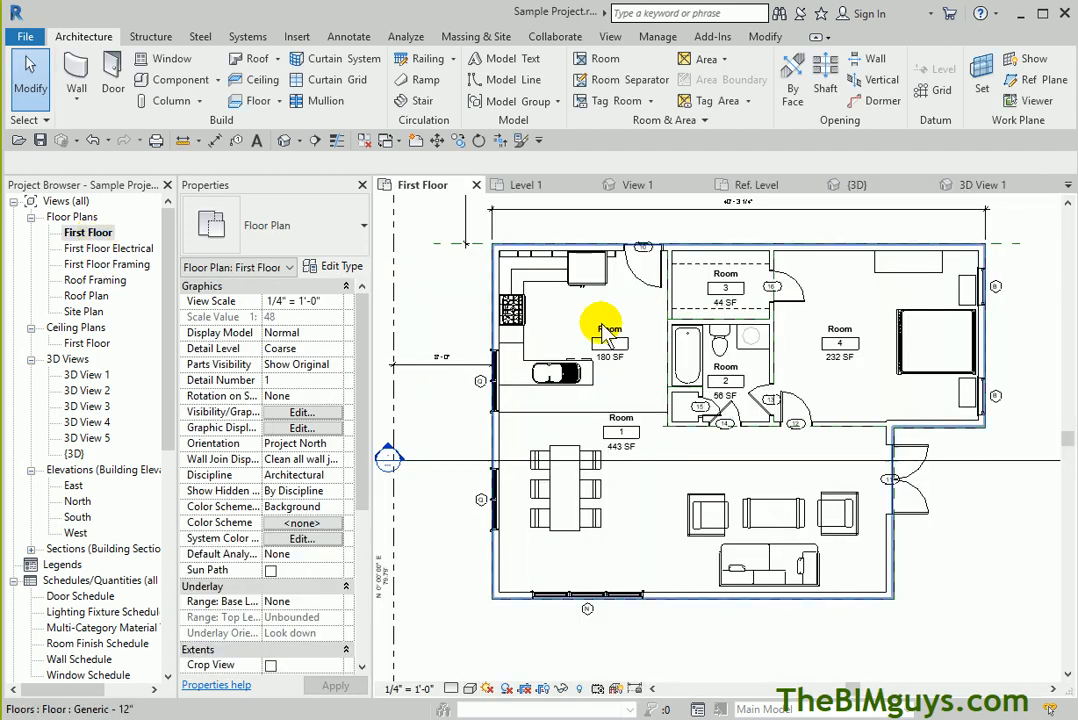
scroll(751, 361, "up", 4)
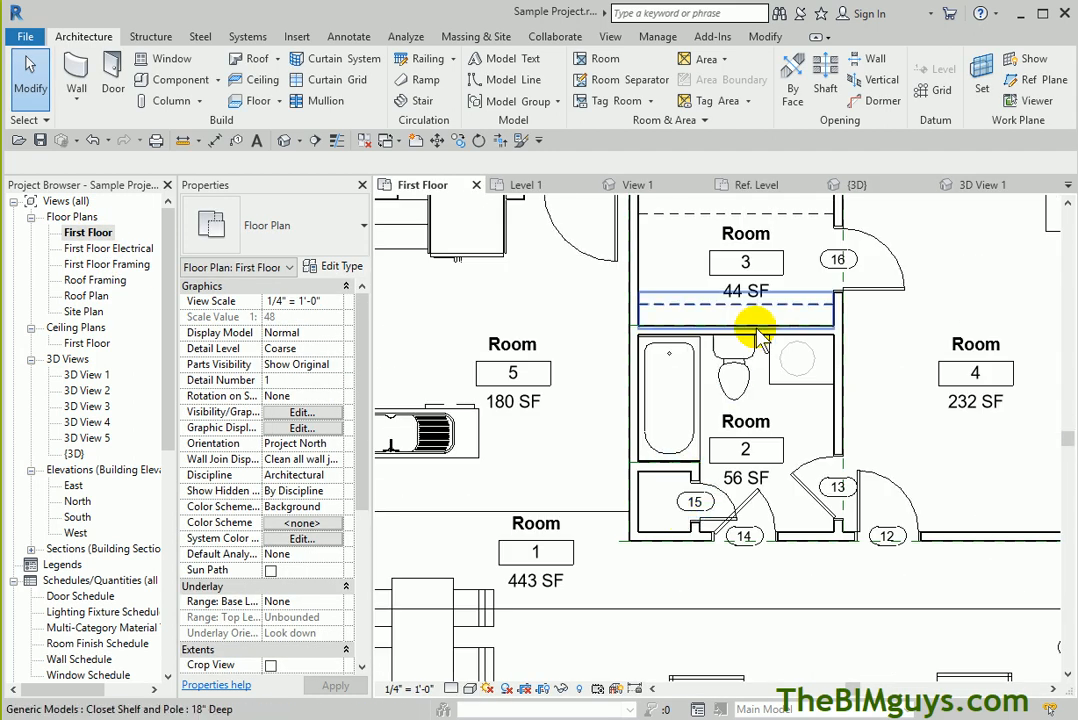
left_click(765, 343)
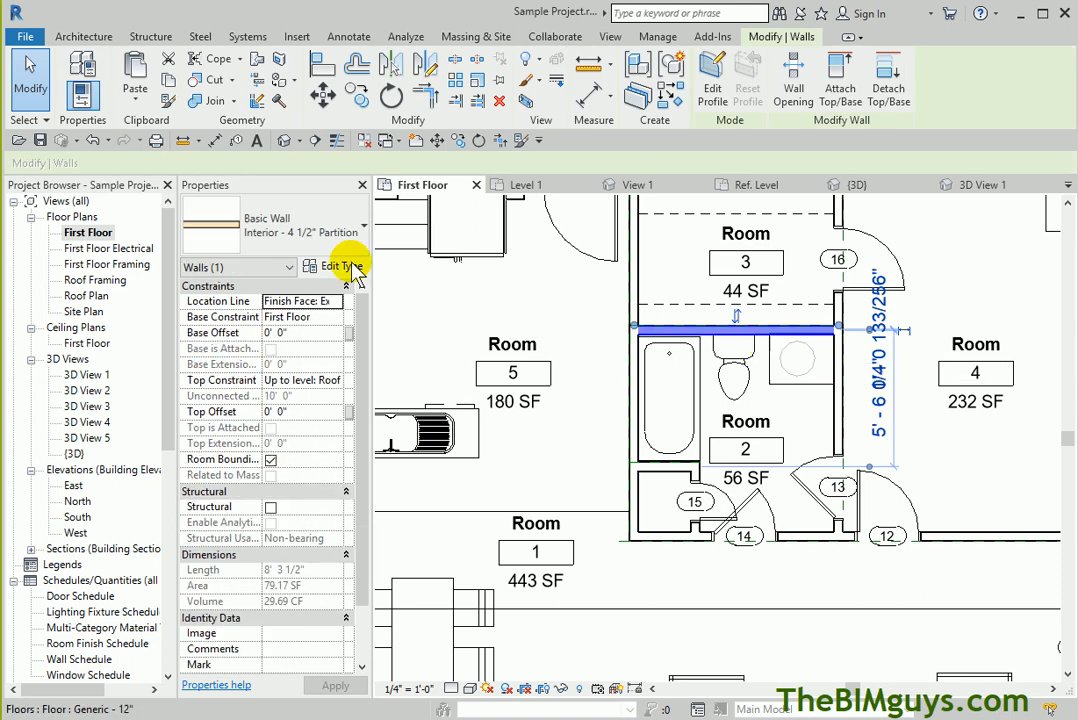
left_click(272, 225)
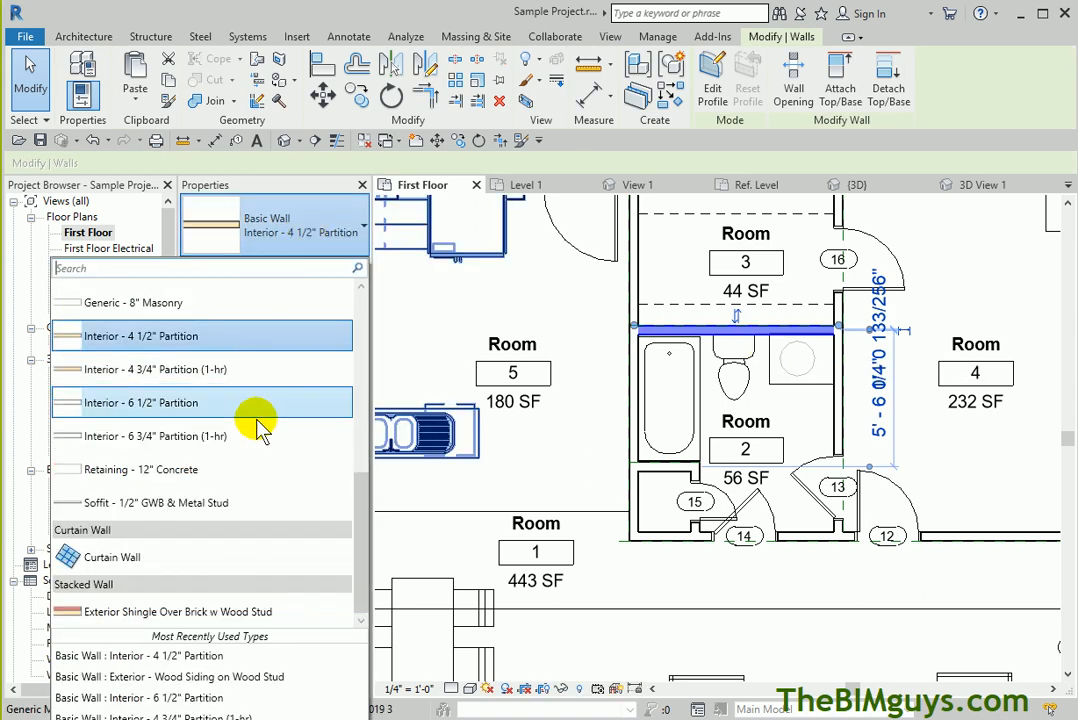
key("Escape")
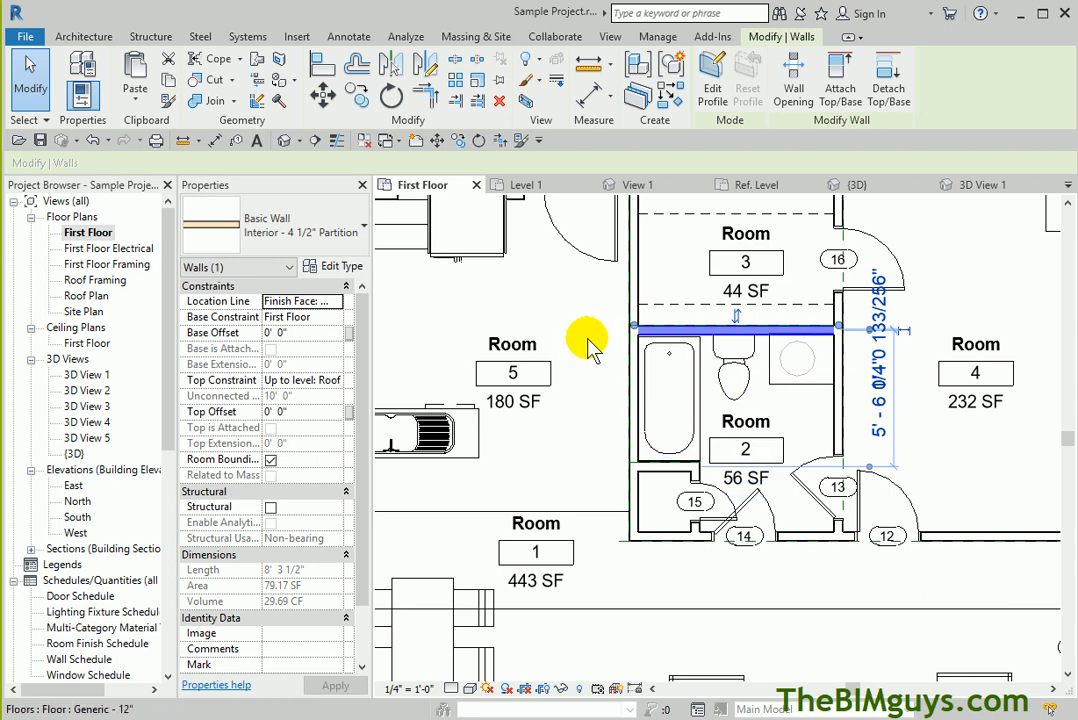
left_click(620, 338)
key("Escape")
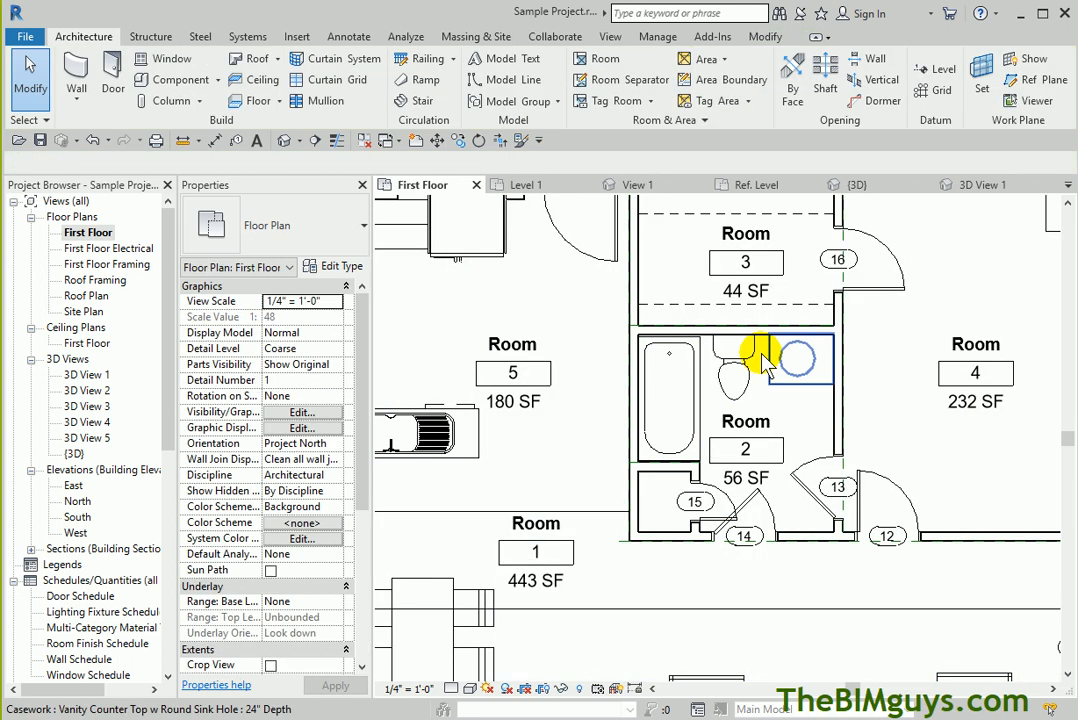
Change the partition between the bathroom and the closet to the Interior - 6 1/2" Partition wall type
left_click(757, 345)
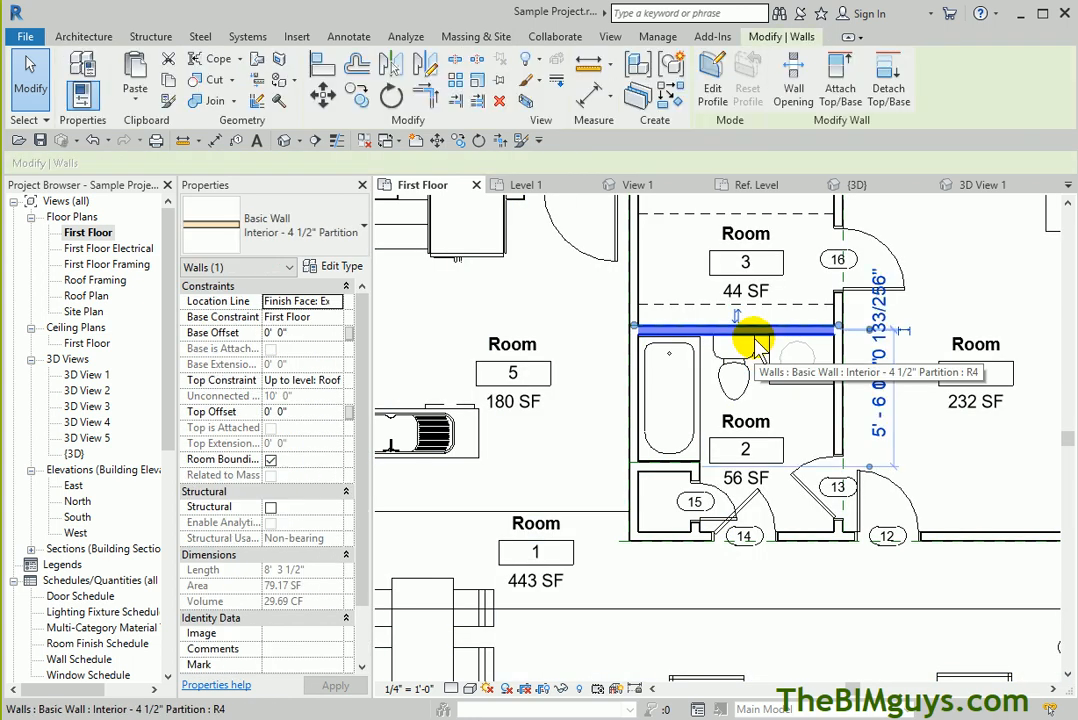
left_click(293, 228)
left_click(270, 403)
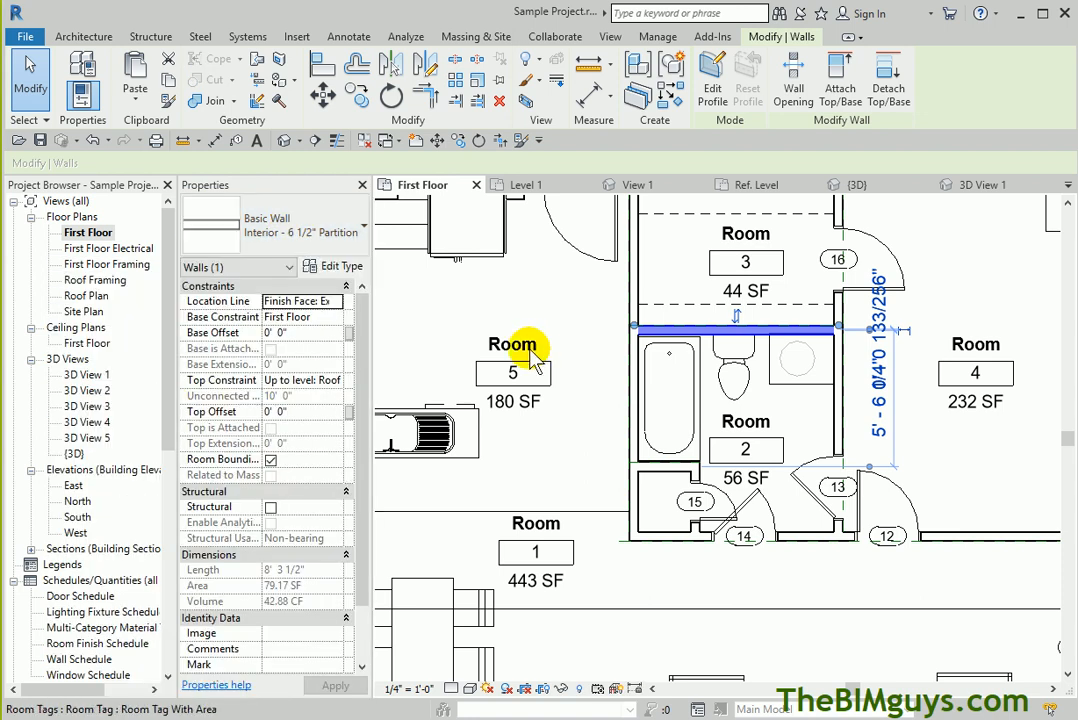
key("Escape")
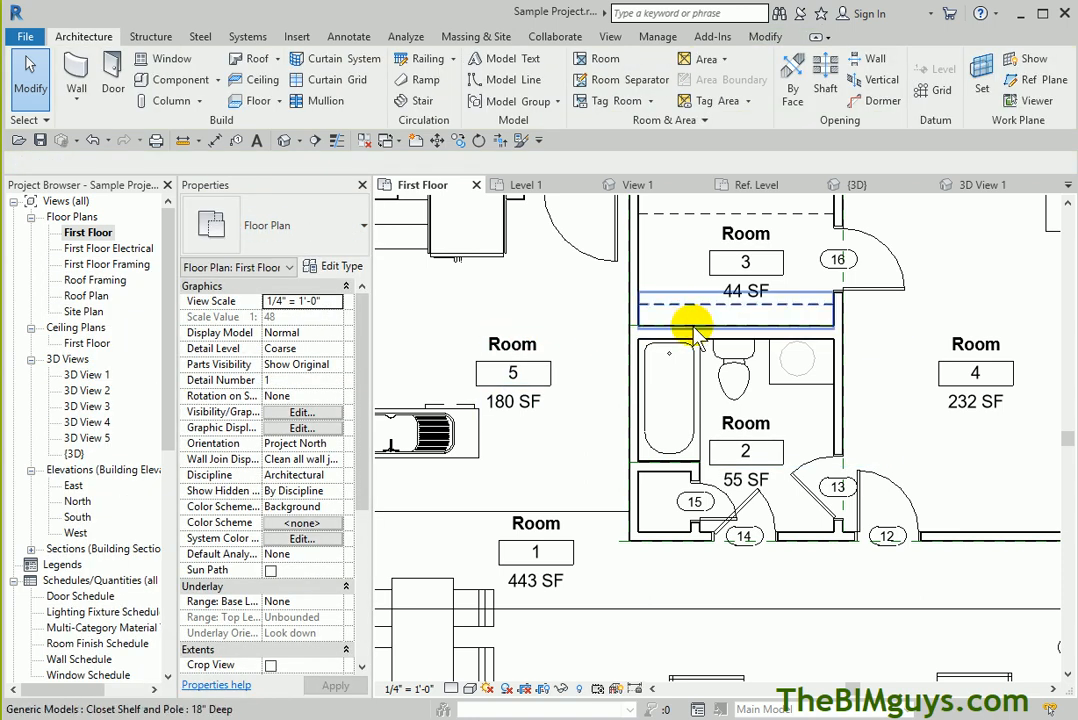
Shift the thicker partition between the bathroom and the closet slightly toward the closet
left_click_drag(704, 342, 693, 332)
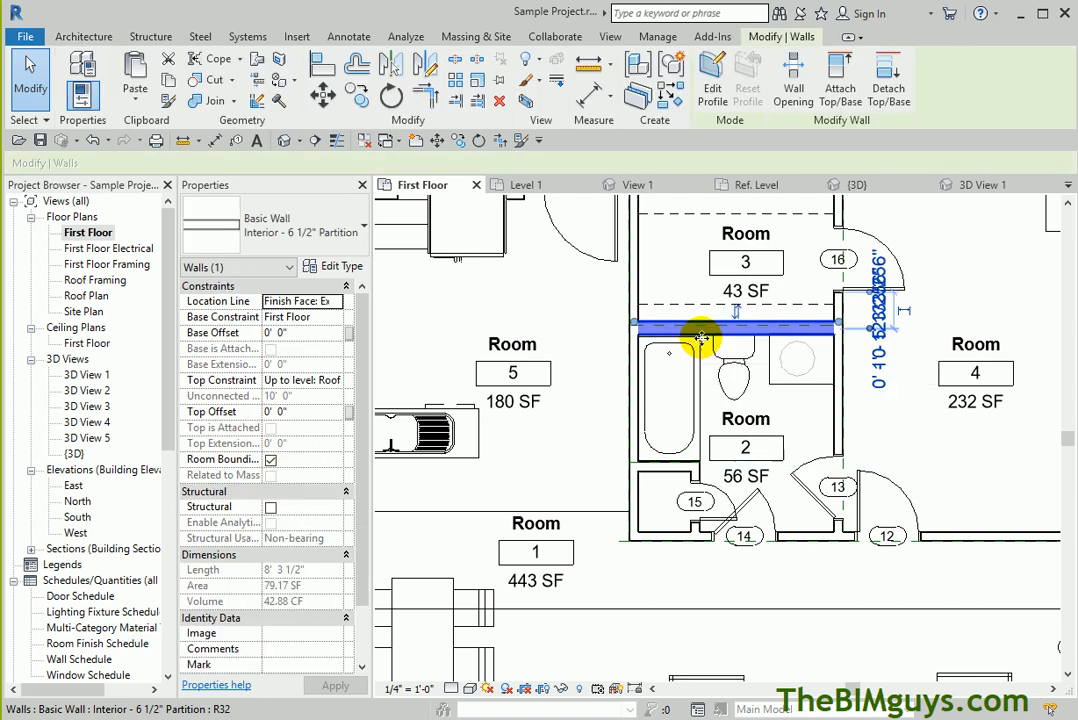
left_click(586, 348)
key("Escape")
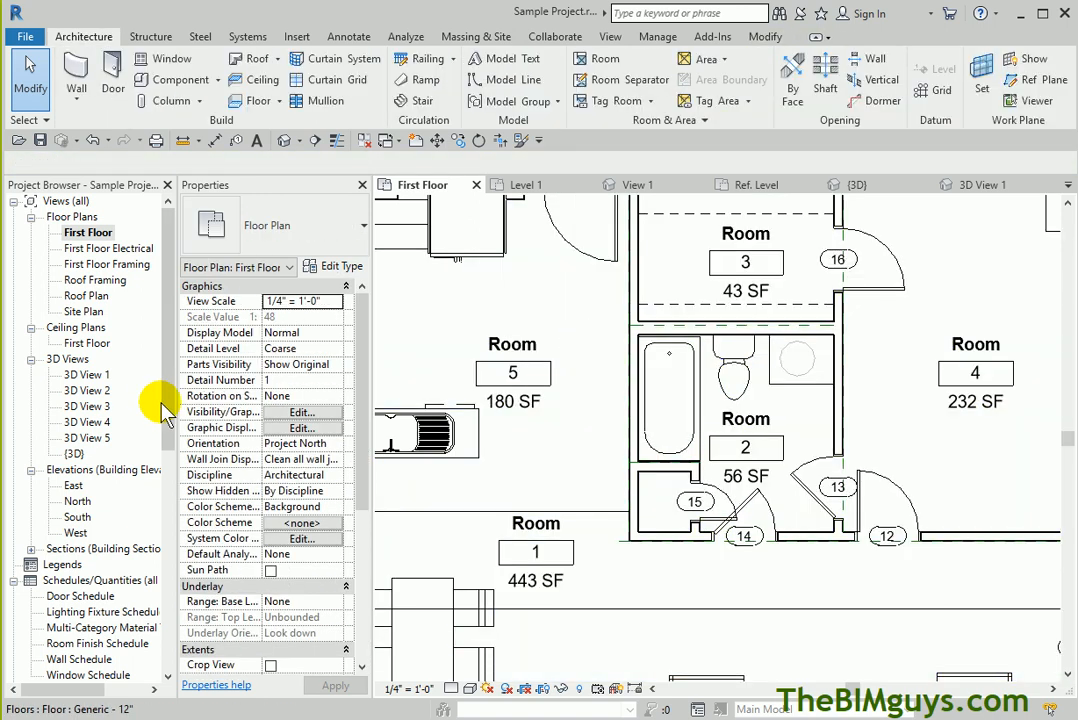
Review the Wall Schedule grouping and the gypsum wall board areas in the Multi-Category Material Takeoff
scroll(149, 409, "down", 1)
scroll(180, 440, "down", 2)
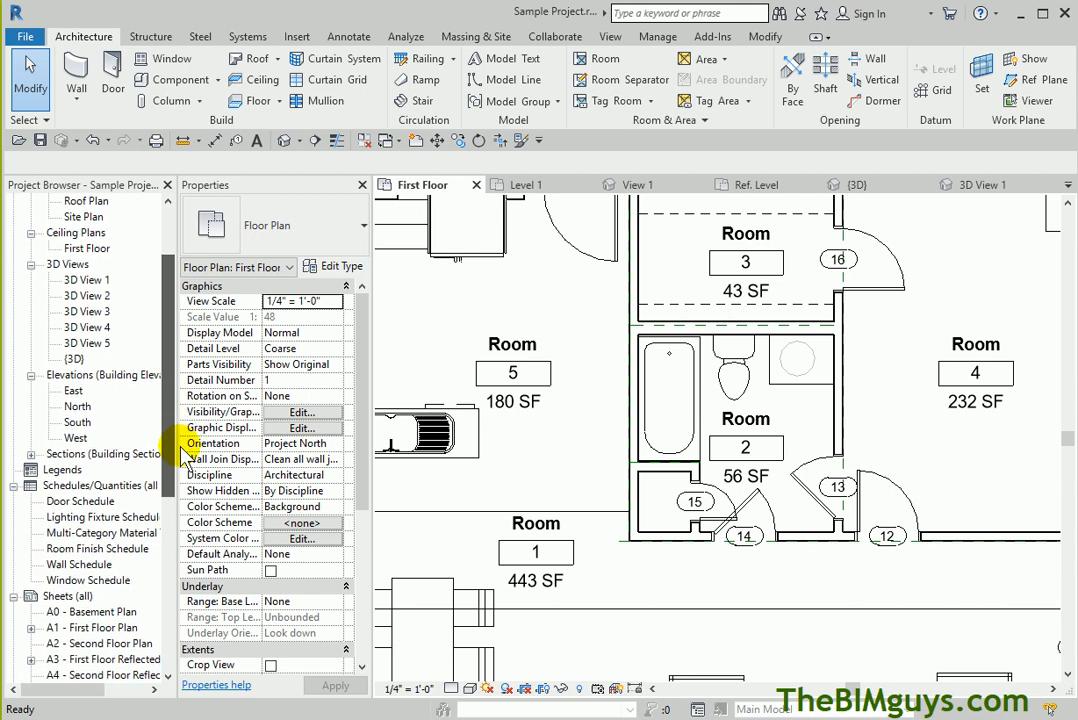
double_click(86, 564)
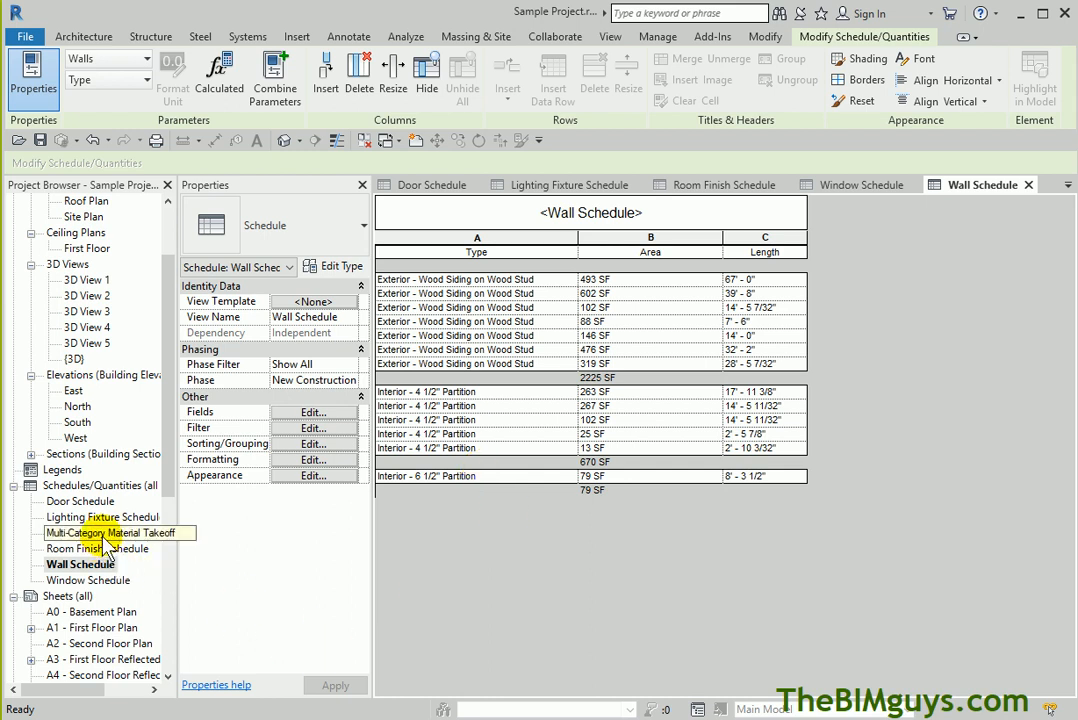
double_click(104, 538)
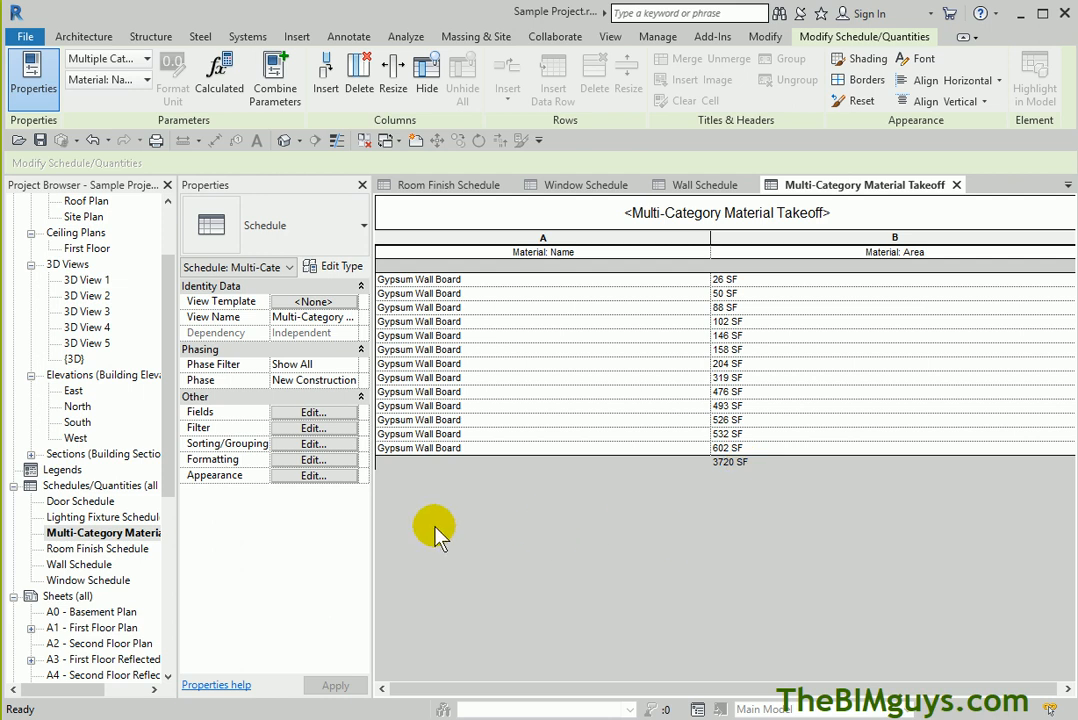
In the default 3D view, edit the roof footprint so the front edge and the opposite rear edge define slope
left_click(284, 142)
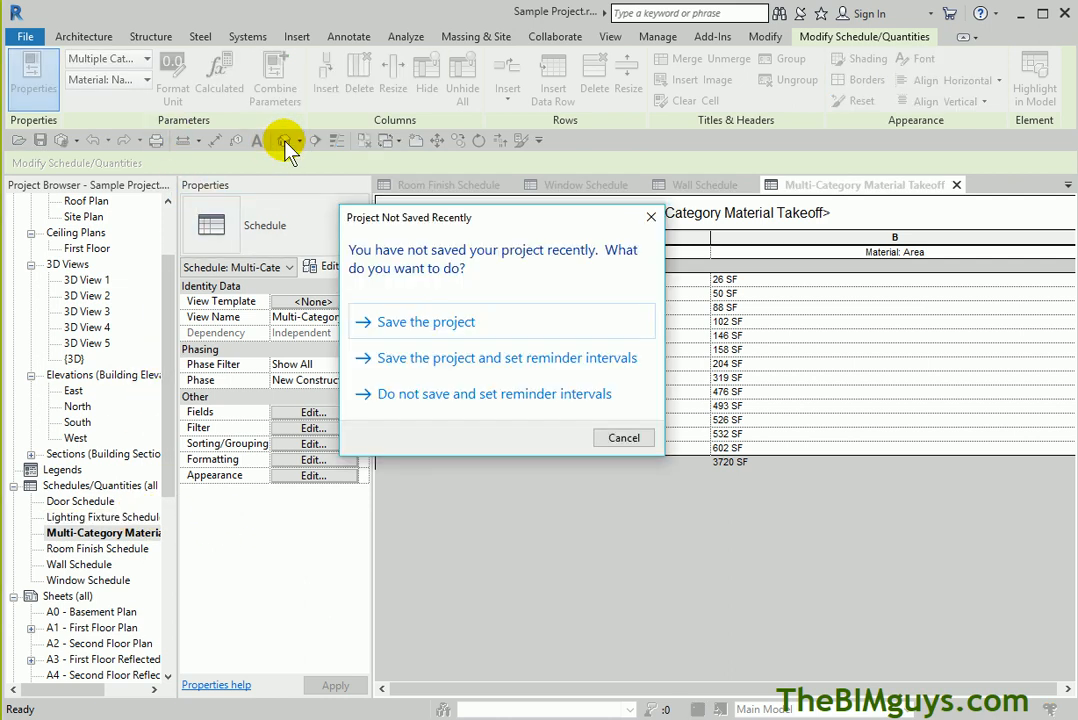
left_click(621, 439)
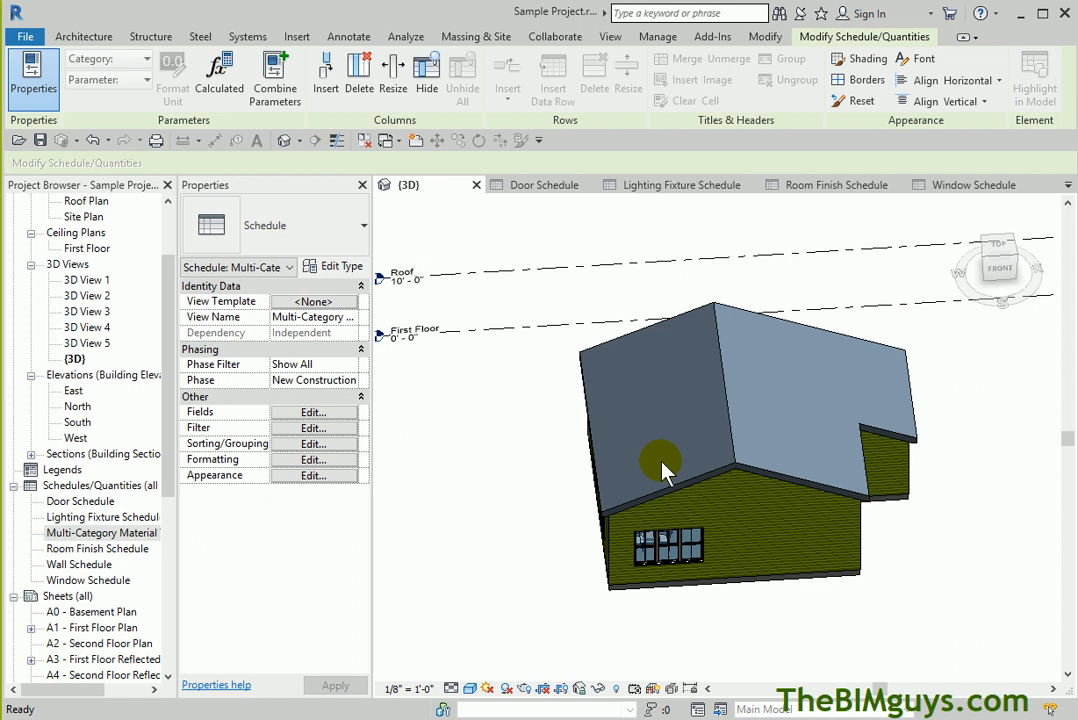
left_click(738, 465)
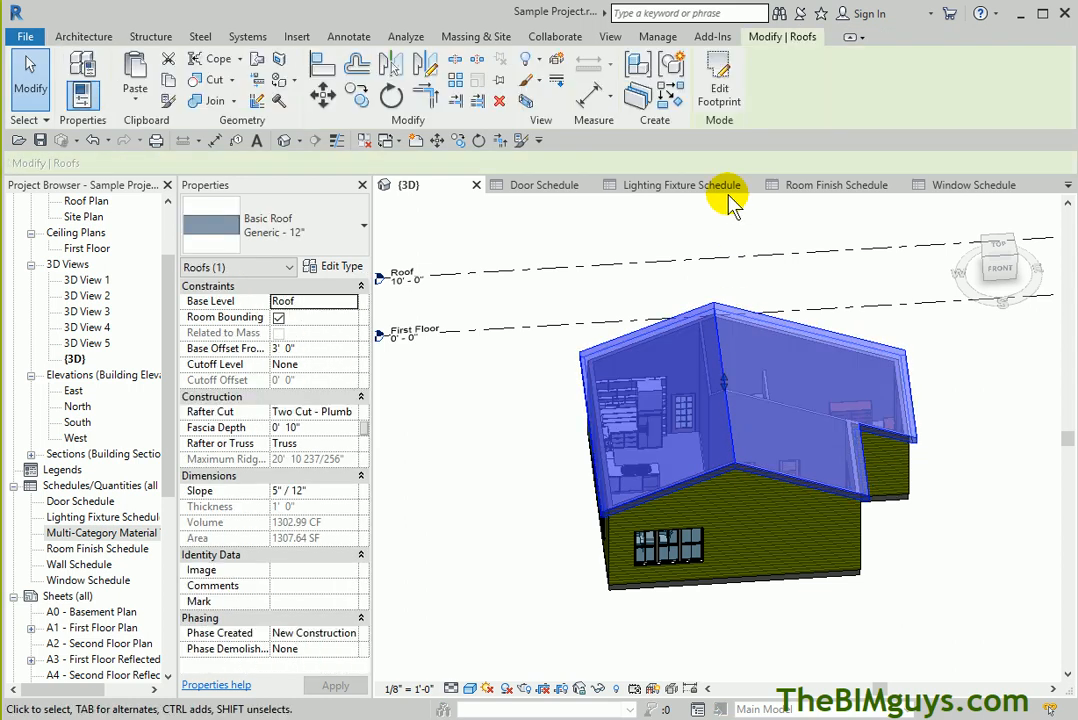
left_click(719, 88)
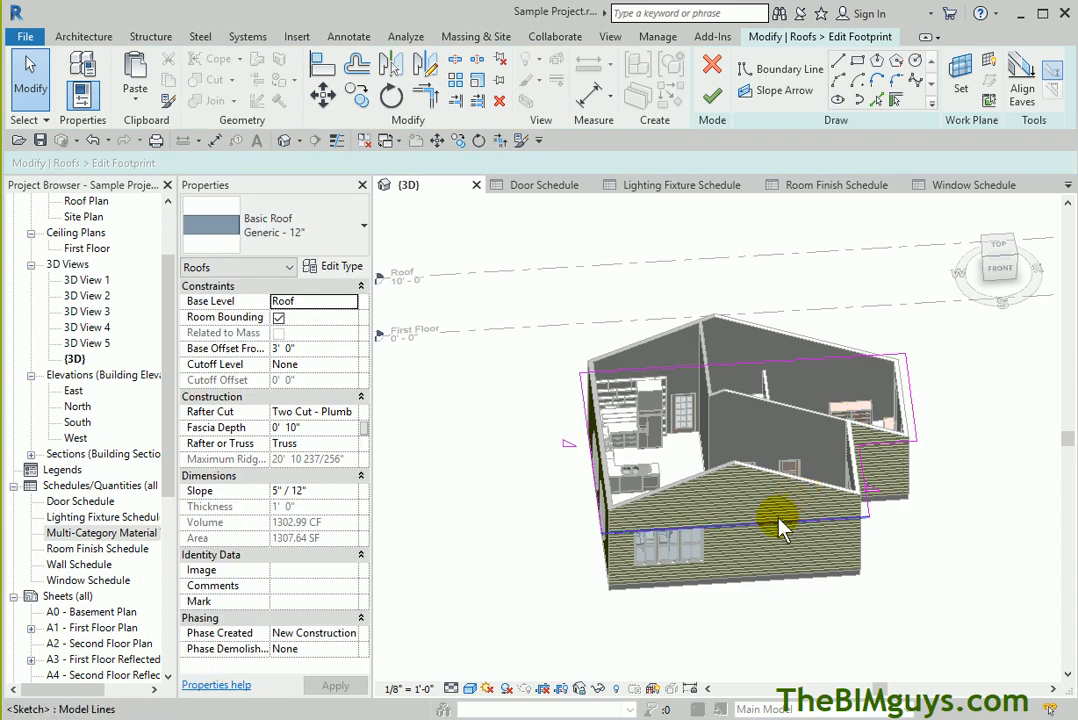
left_click(779, 520)
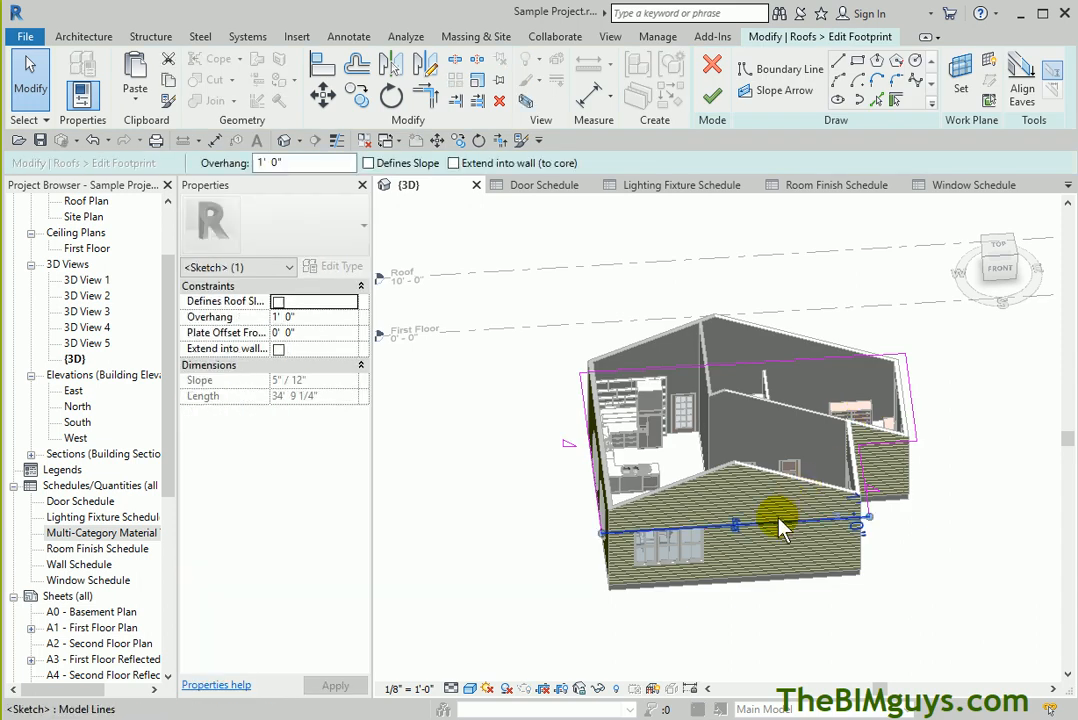
left_click(775, 358, "ctrl")
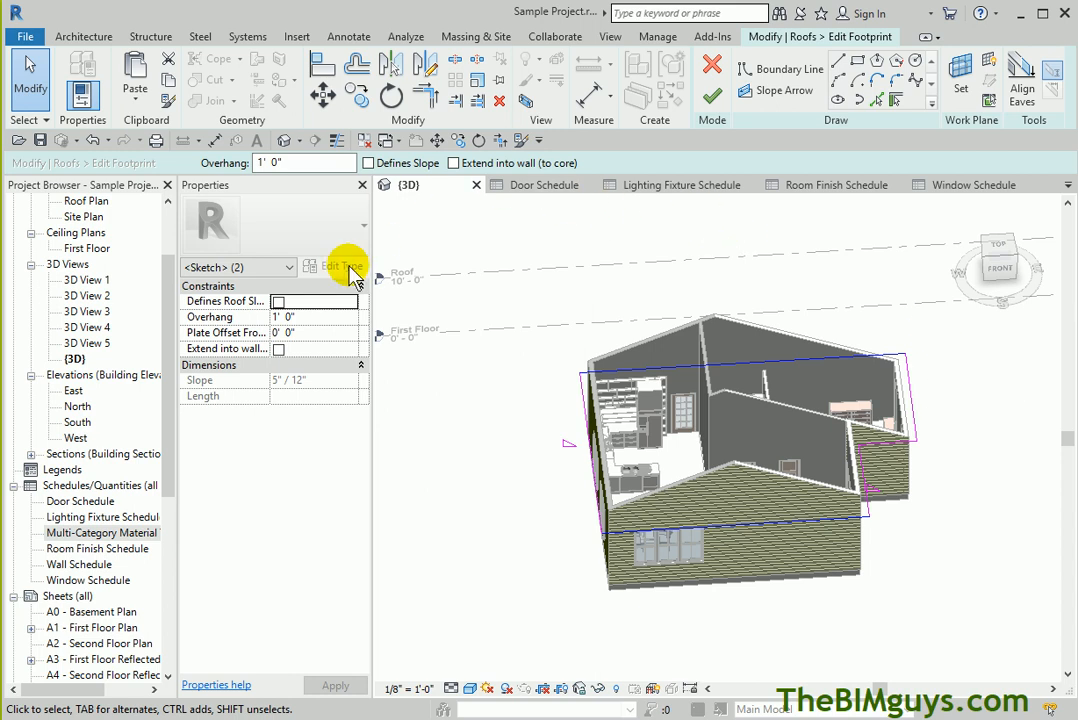
left_click(277, 302)
left_click(481, 577)
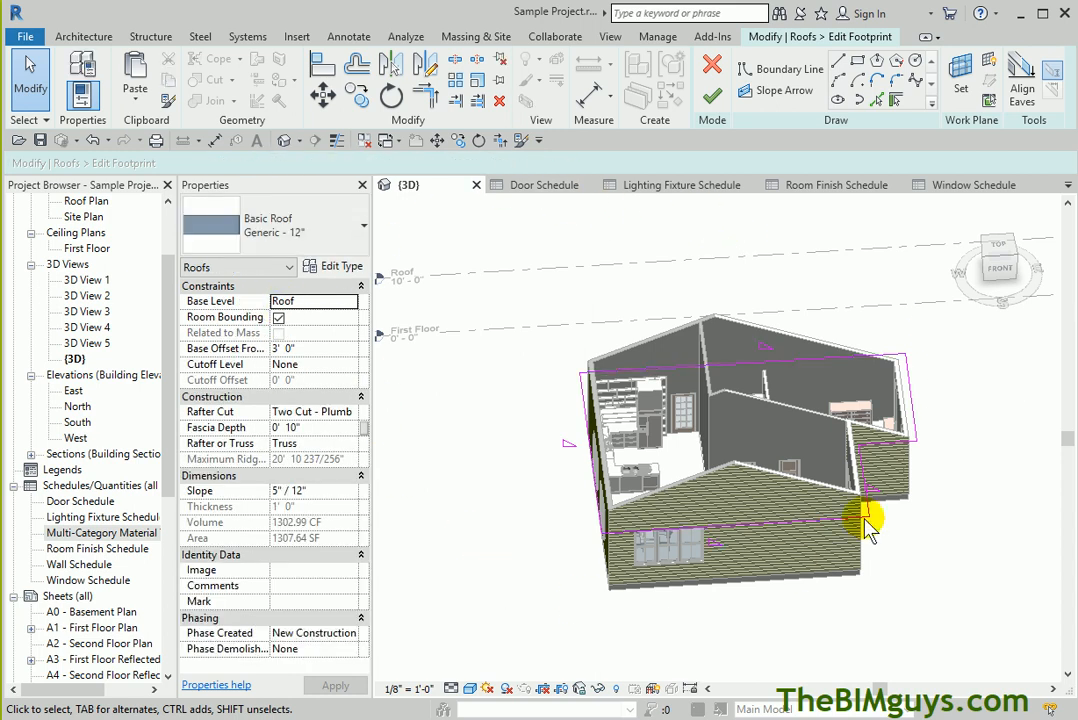
left_click(712, 96)
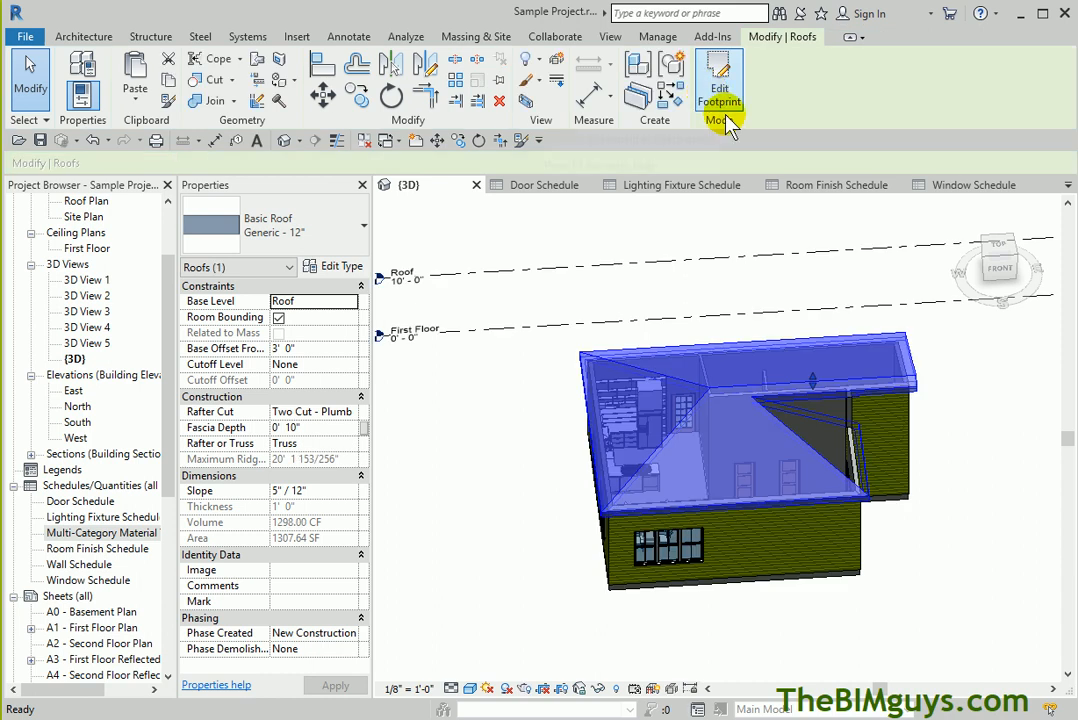
Edit the roof footprint again and remove the slope definition from the west edge to make a gable end there
left_click(950, 540)
middle_click_drag(930, 556, 712, 452, "ctrl")
left_click(766, 470)
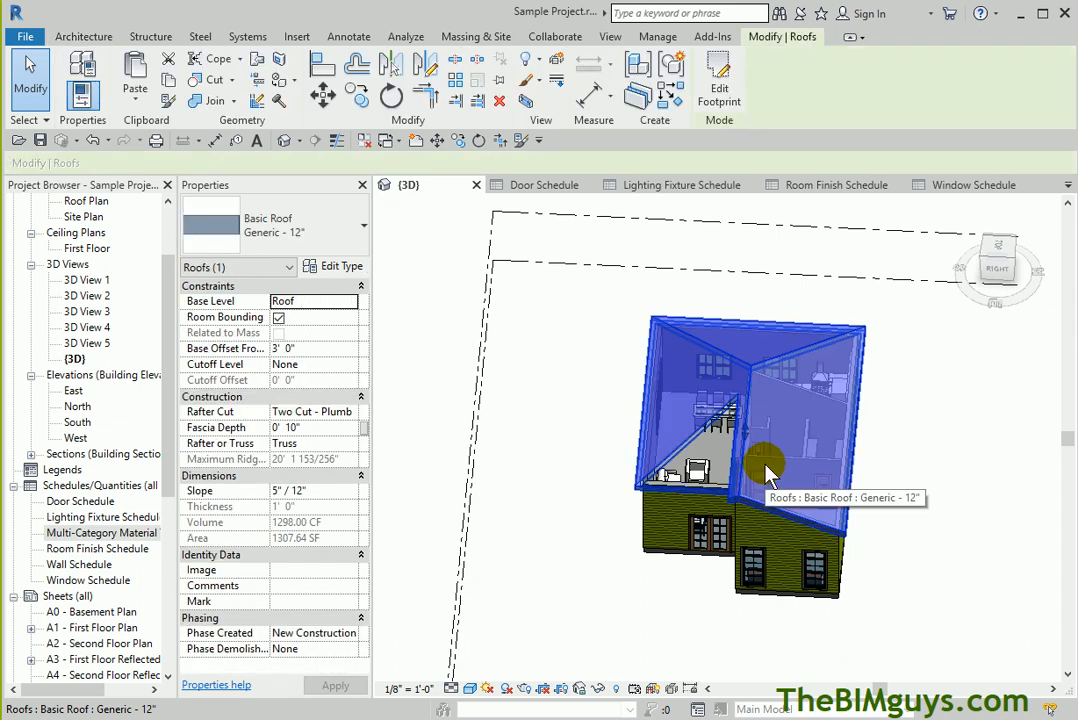
left_click(719, 90)
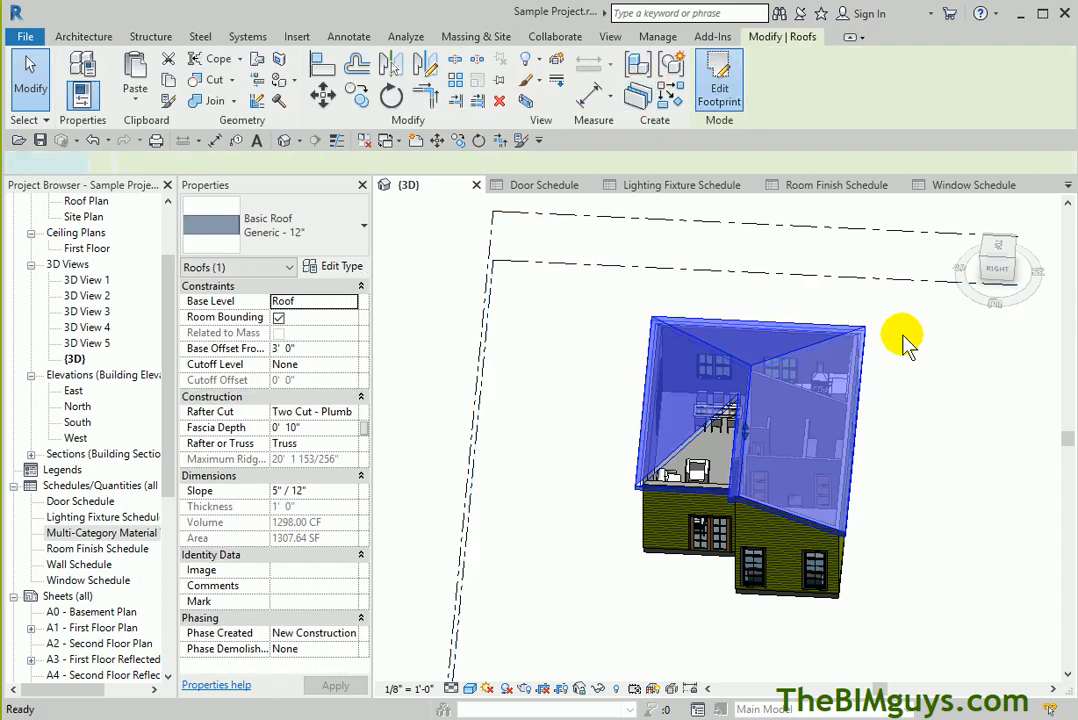
left_click(790, 345)
left_click(278, 301)
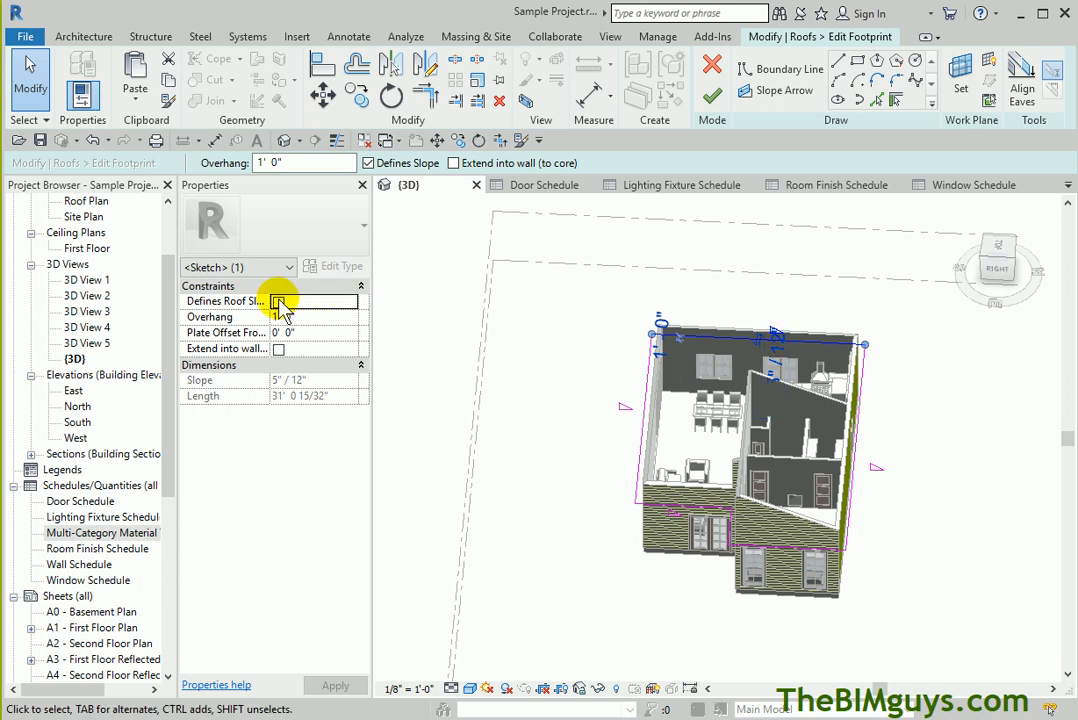
left_click(775, 549)
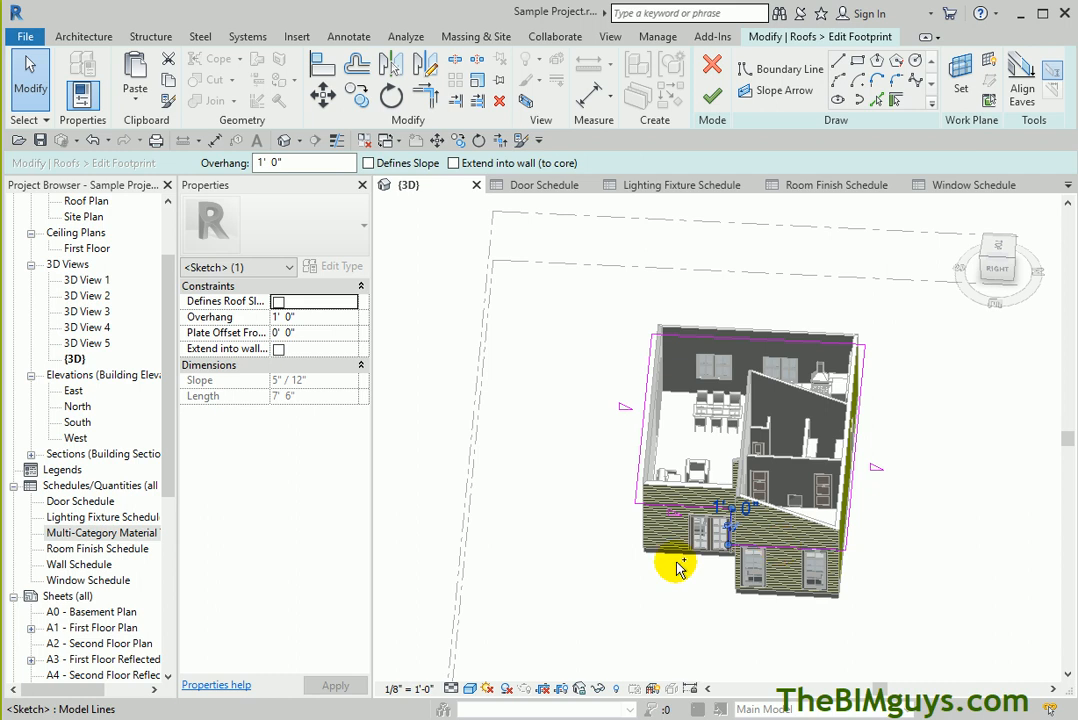
scroll(635, 583, "up", 4)
scroll(525, 650, "down", 1)
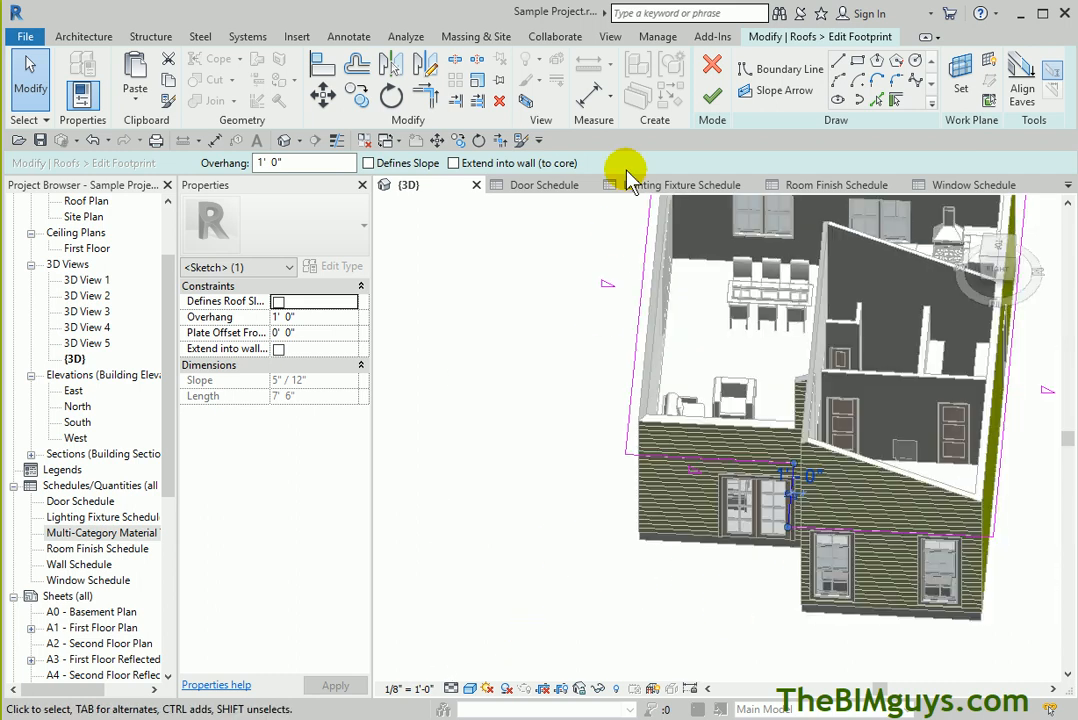
left_click(711, 96)
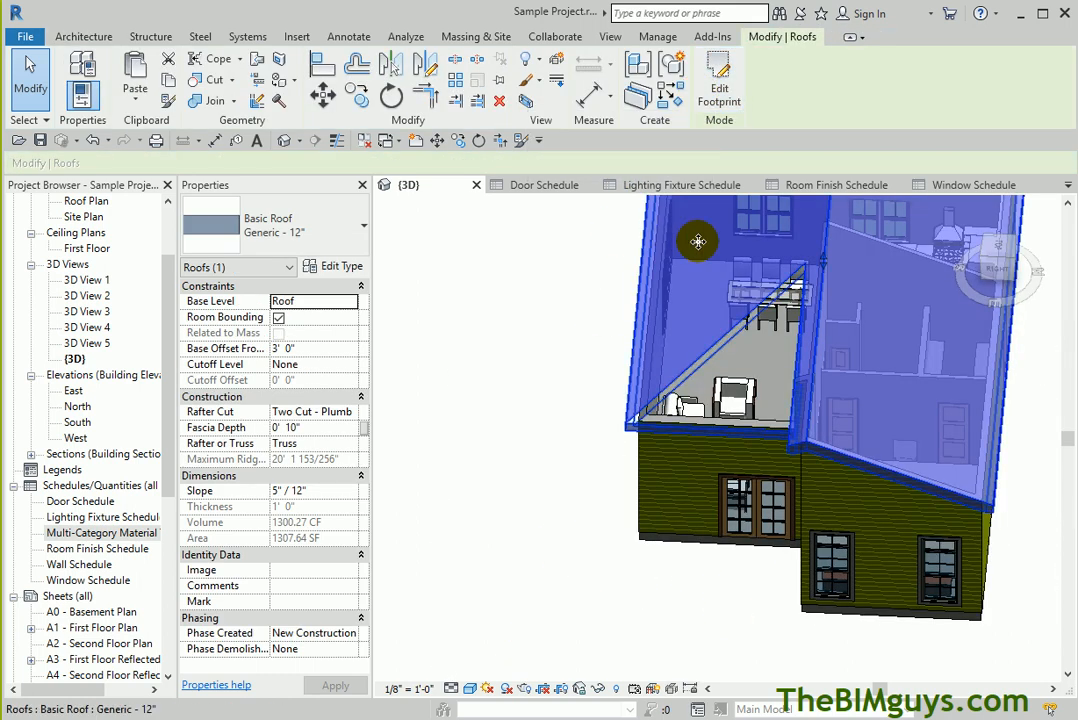
Edit the roof footprint so the short return edge beside the double door and the adjoining bedroom-end edge also define slope
scroll(691, 419, "up", 1)
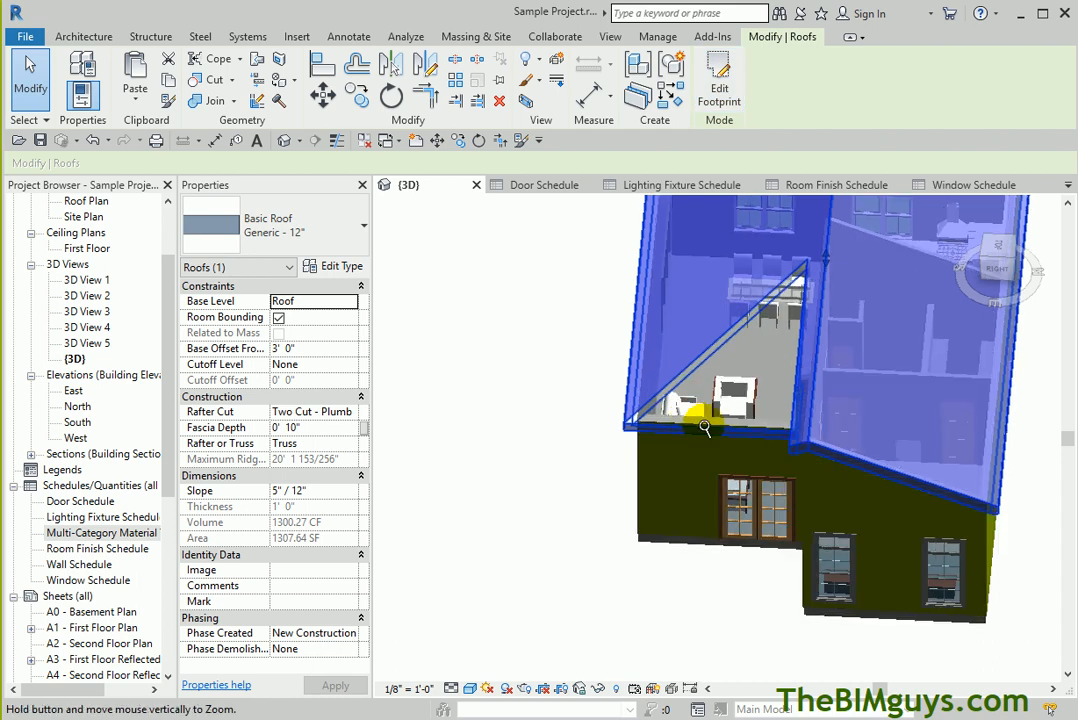
middle_click_drag(800, 425, 747, 369, "shift")
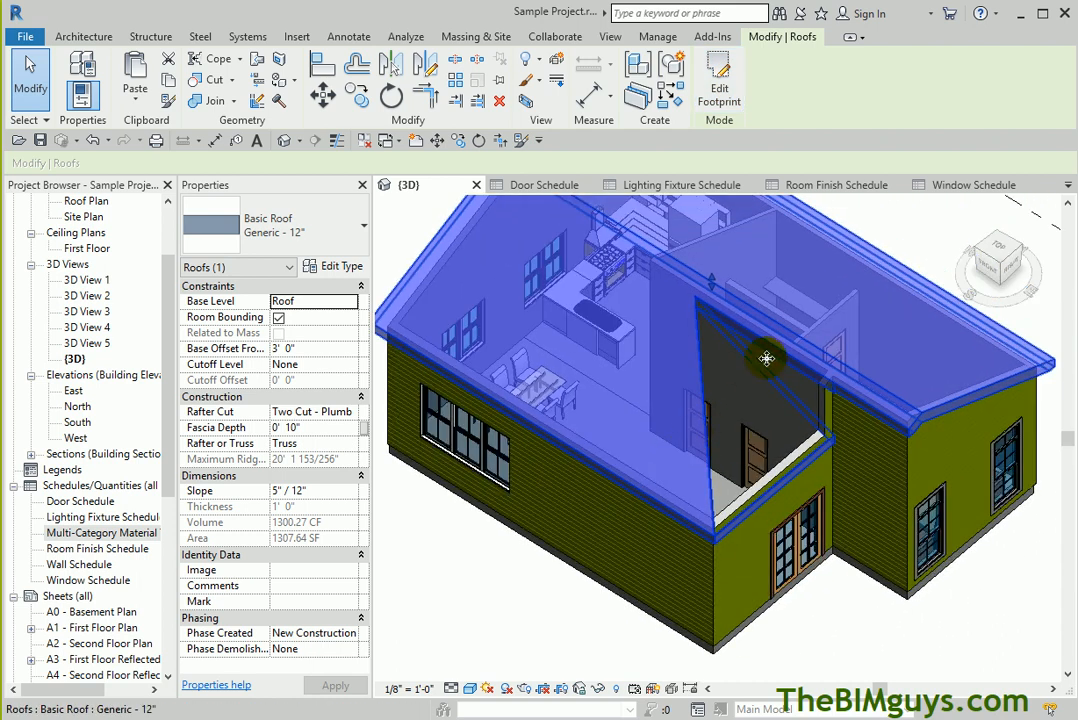
left_click(720, 95)
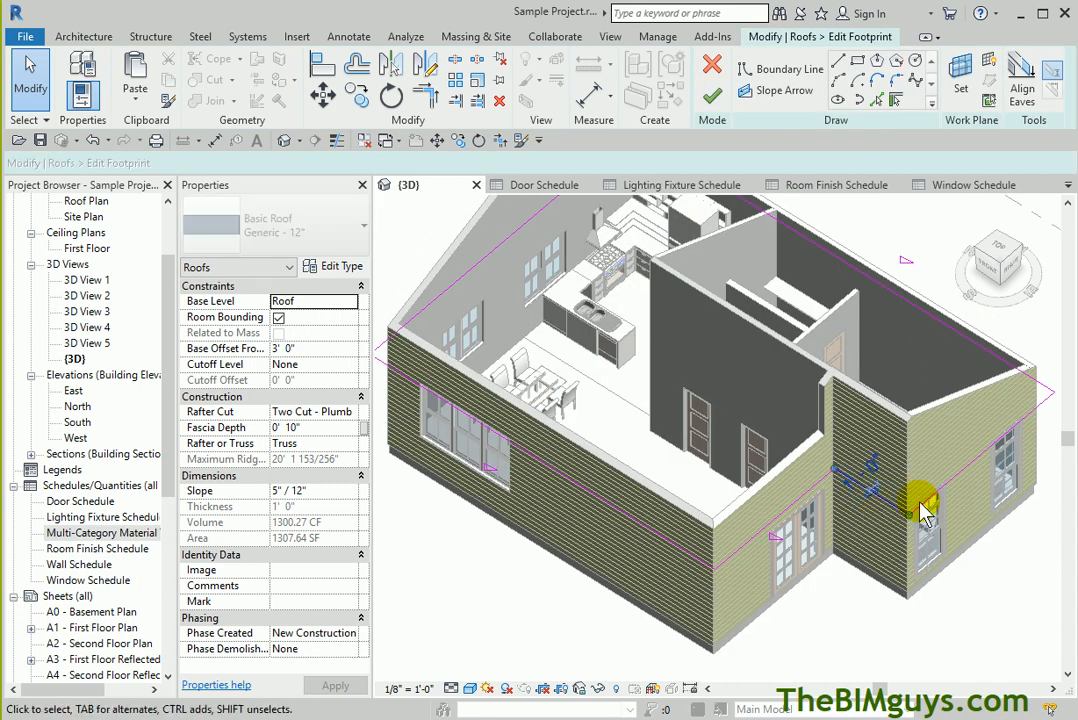
left_click(883, 515)
left_click(955, 474, "ctrl")
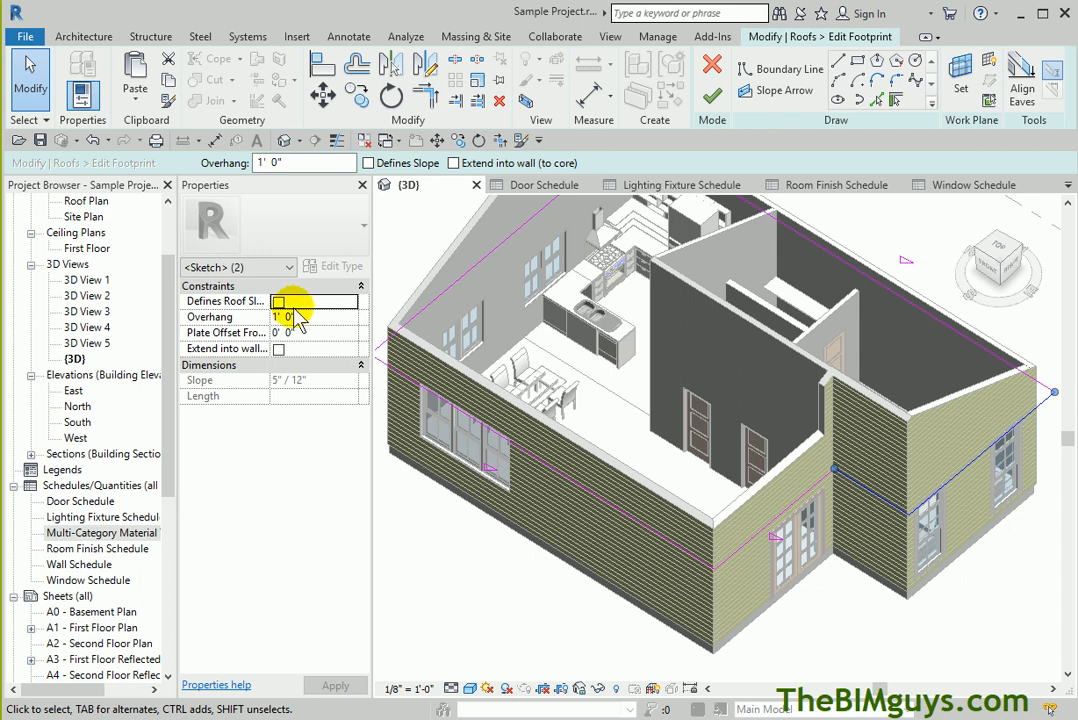
left_click(279, 301)
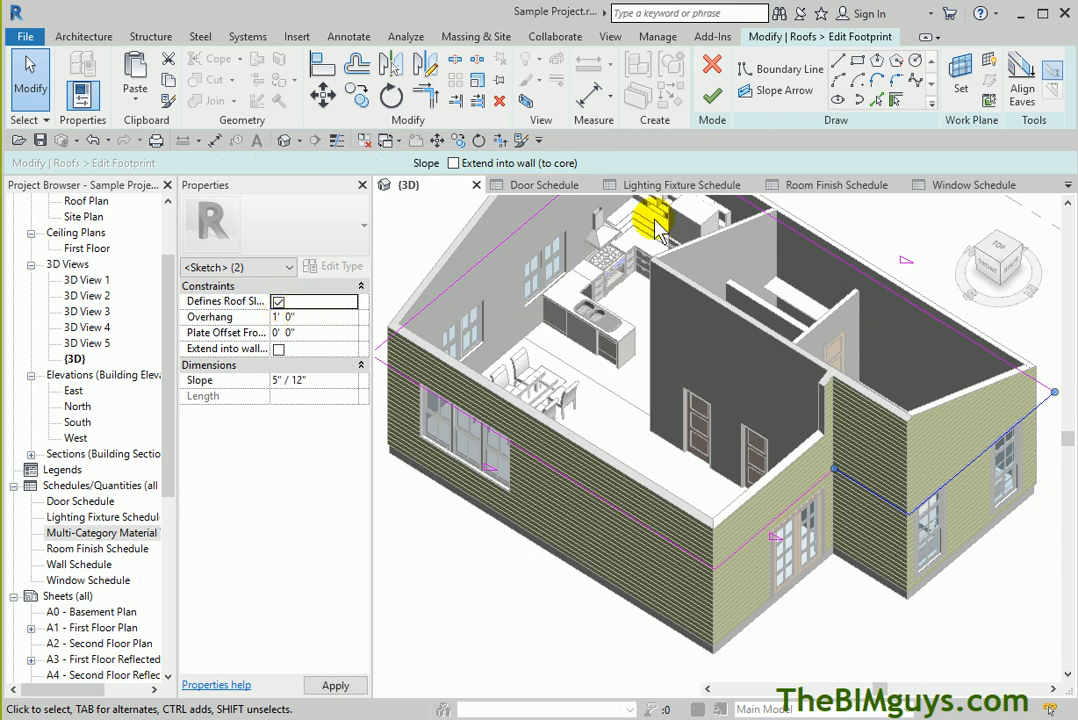
left_click(708, 98)
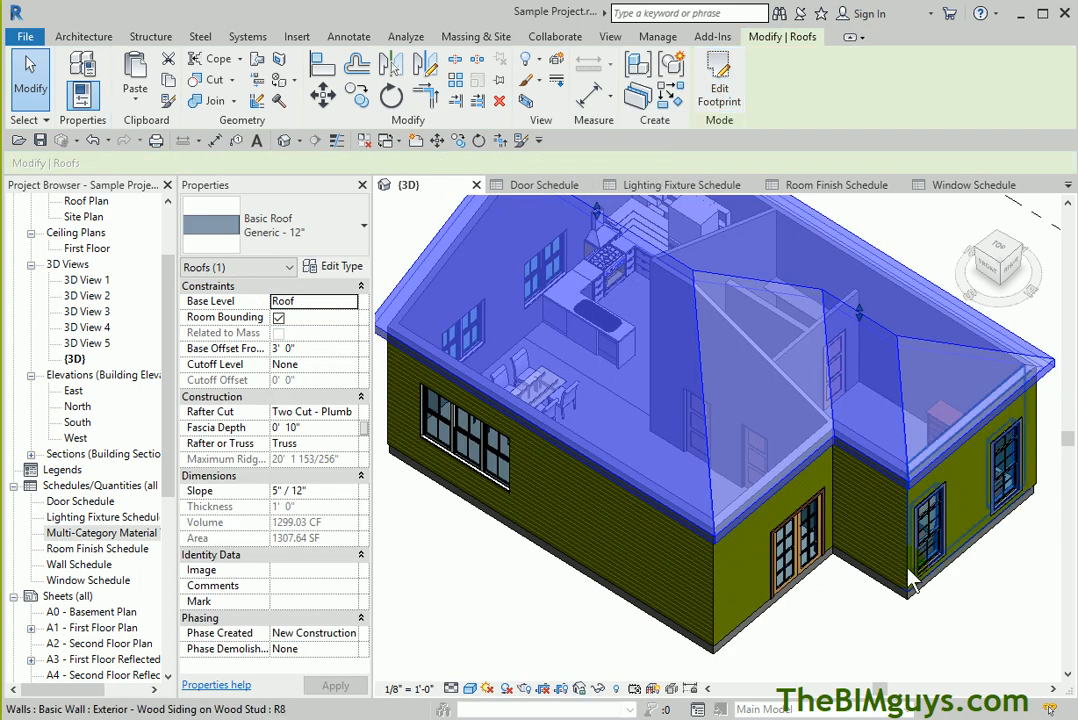
Set the roof's base offset from level to 0' 0" and inspect the lowered roof from a lower angle
left_click(842, 645)
middle_click_drag(850, 651, 963, 635, "ctrl")
middle_click_drag(765, 681, 748, 630, "shift")
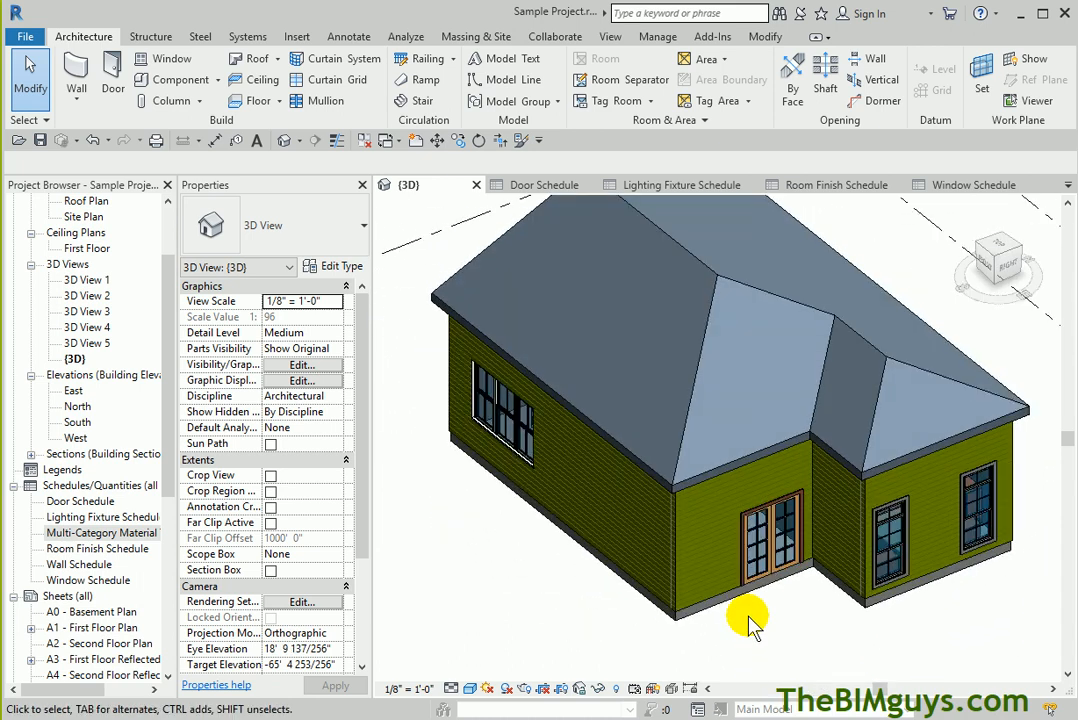
left_click(752, 478)
left_click(350, 348)
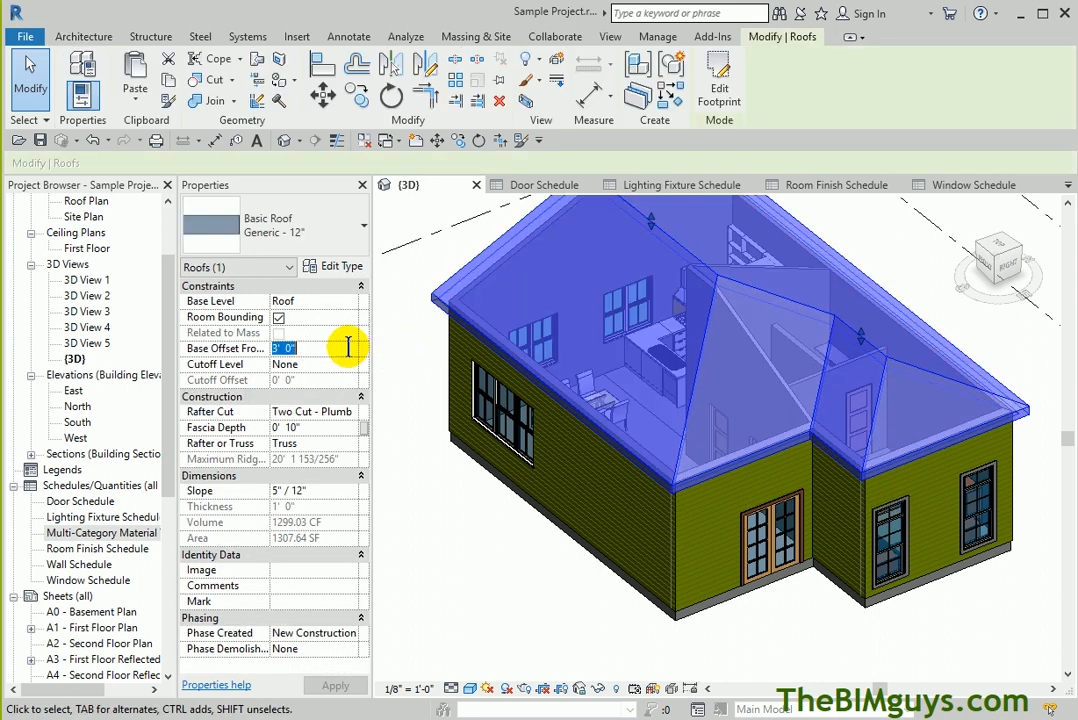
type("0")
key("Return")
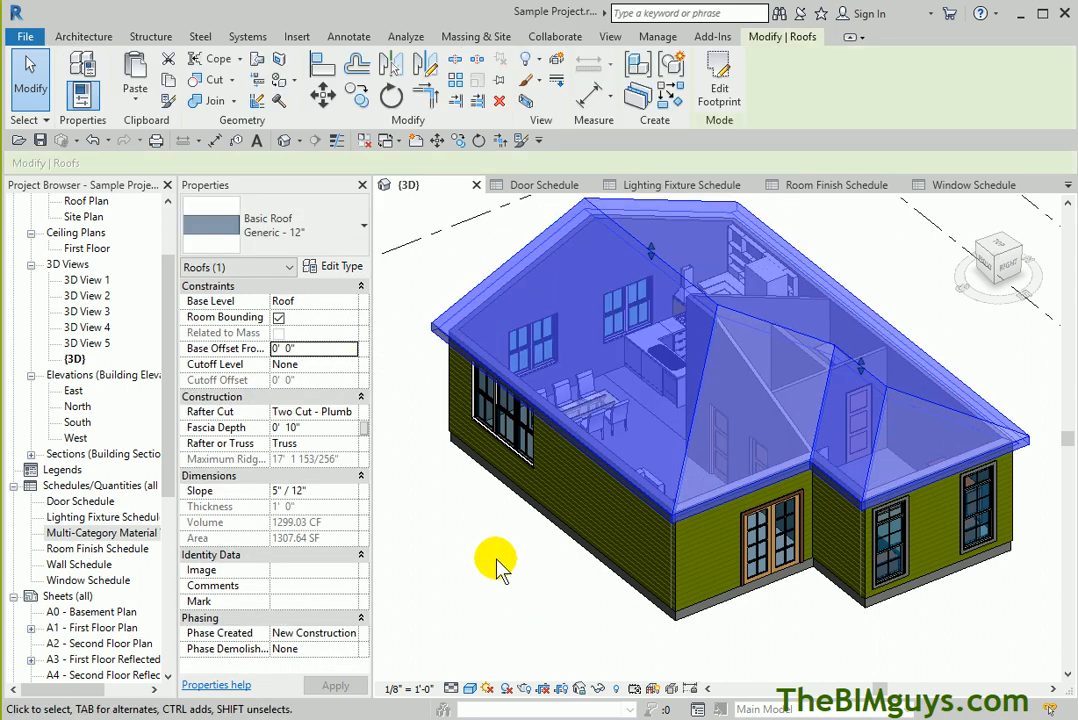
left_click(495, 570)
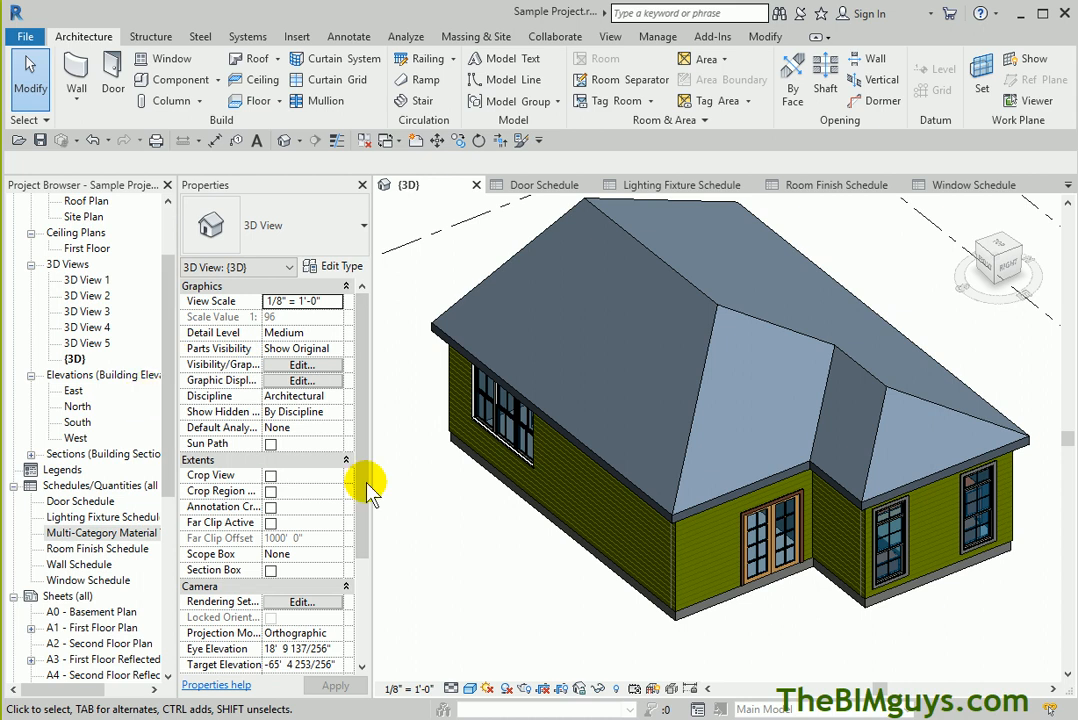
middle_click_drag(568, 631, 888, 519, "shift")
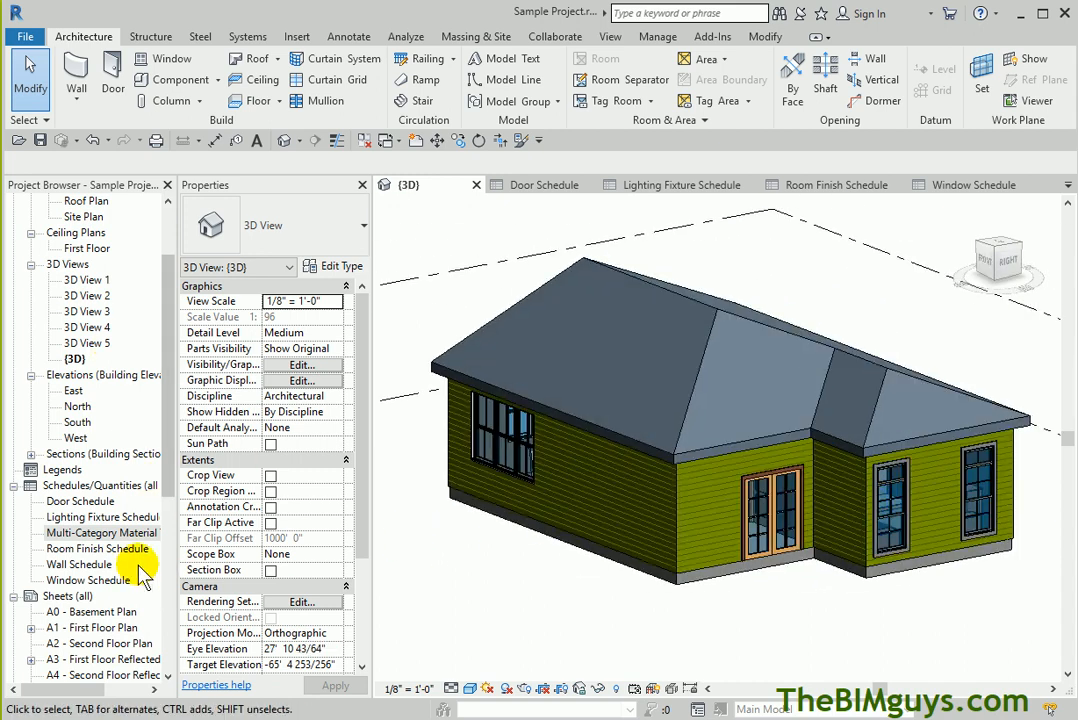
Review the Wall Schedule and filter the Multi-Category Material Takeoff to Material: Name equals Siding, Clapboard
left_click(105, 549)
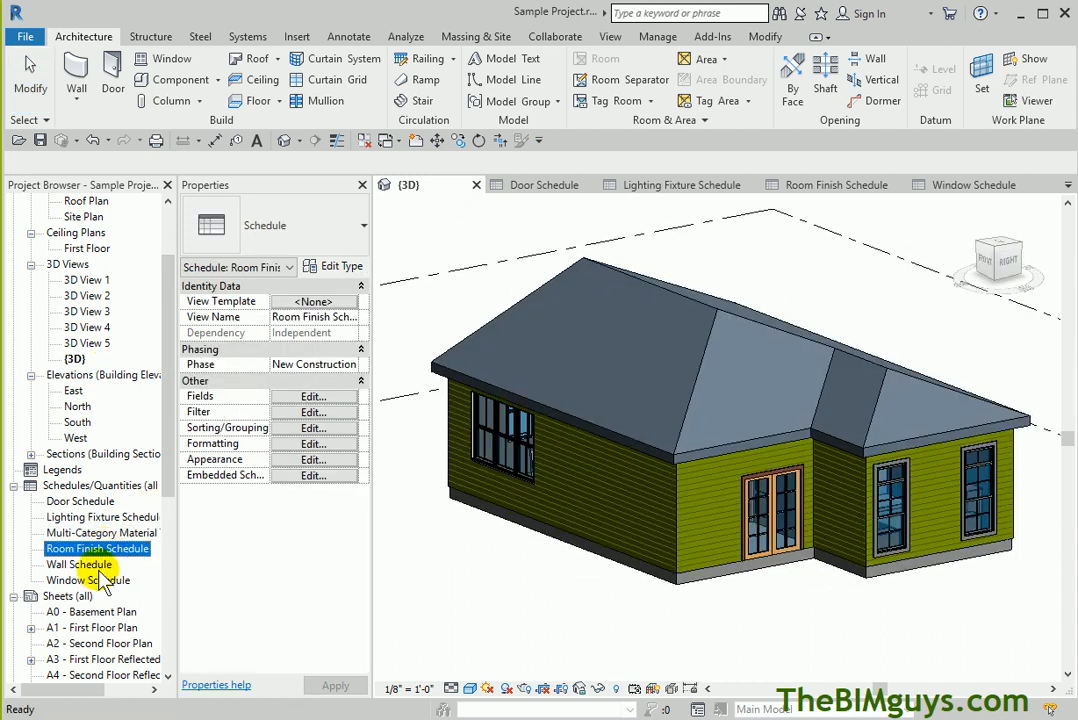
double_click(90, 566)
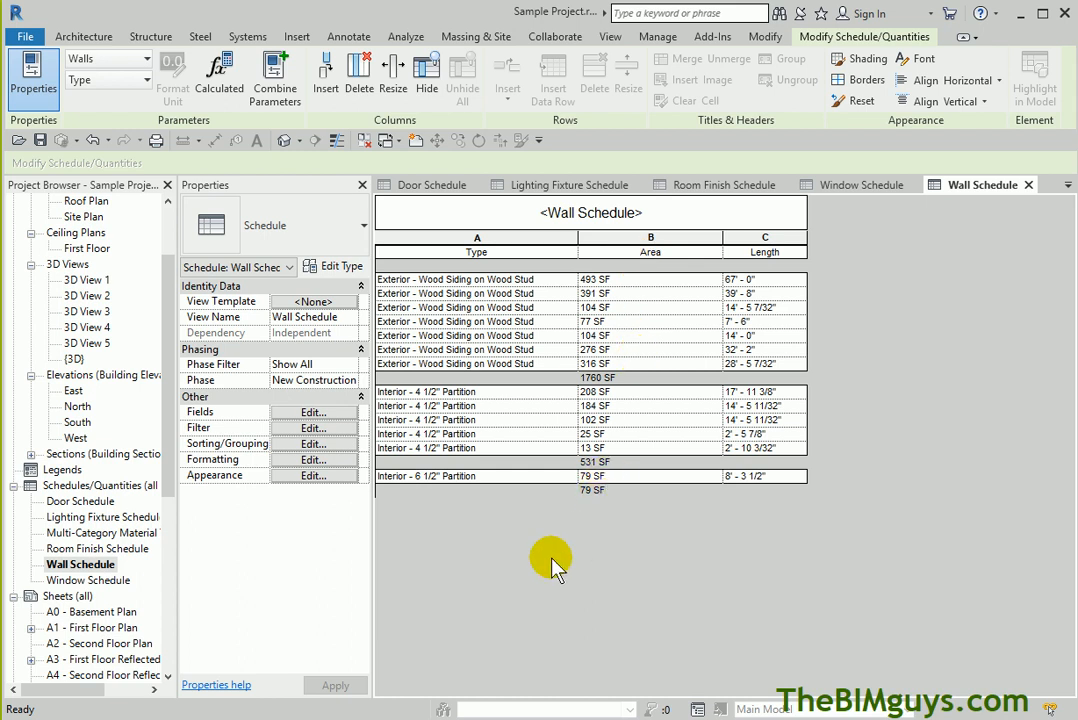
double_click(110, 533)
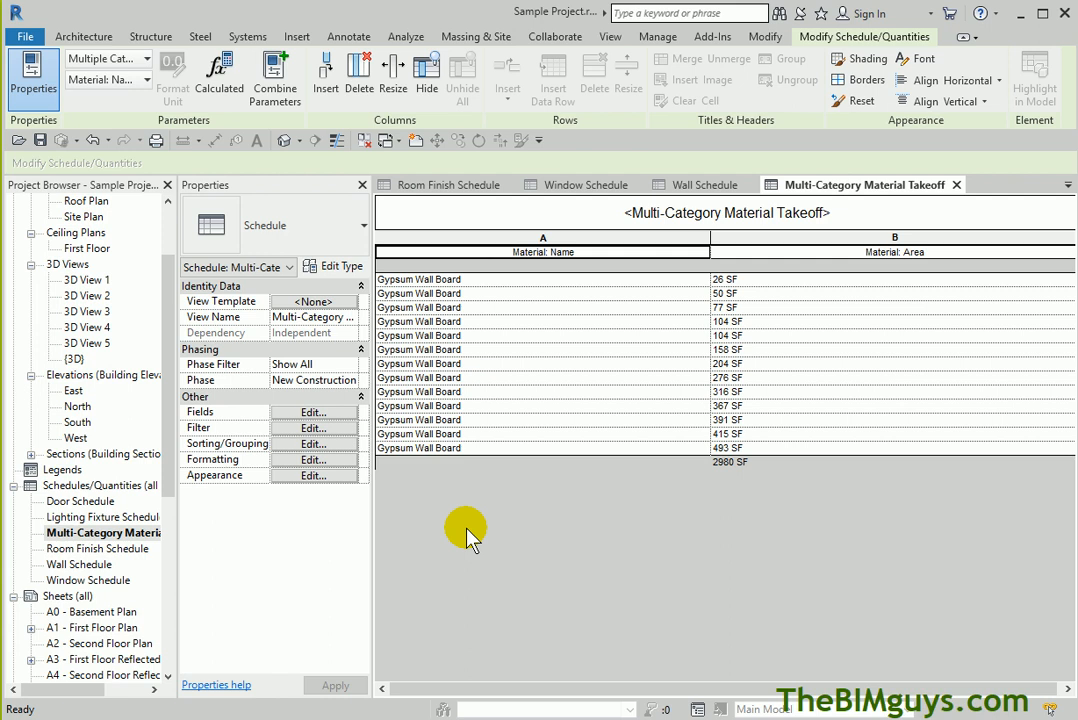
left_click(313, 443)
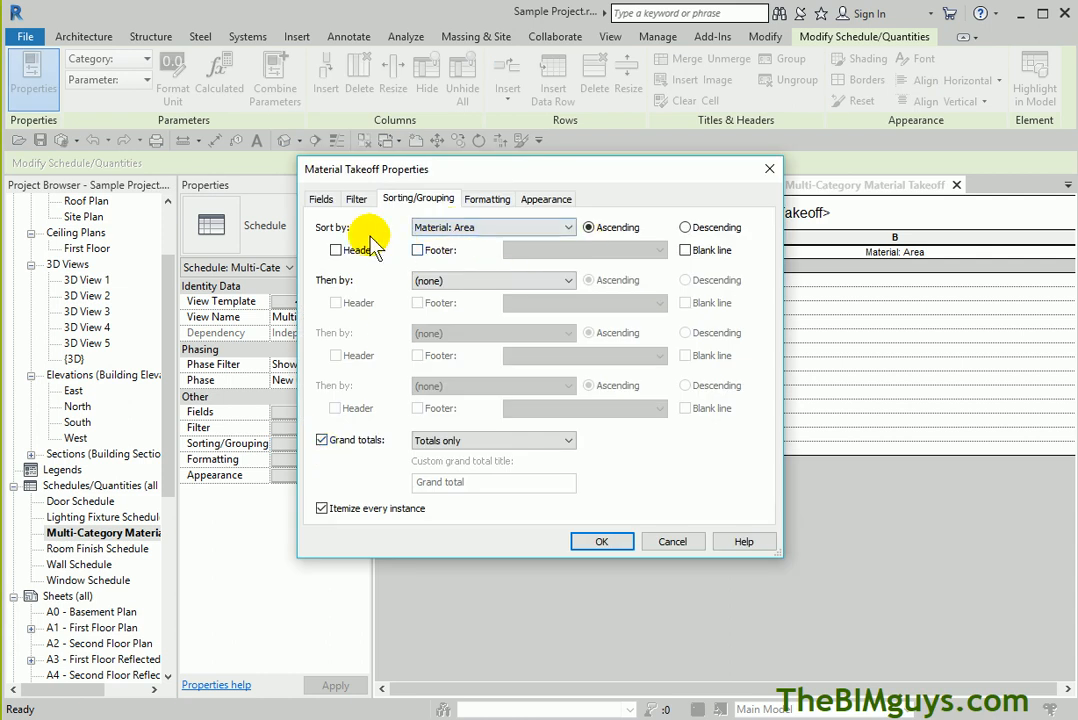
left_click(357, 201)
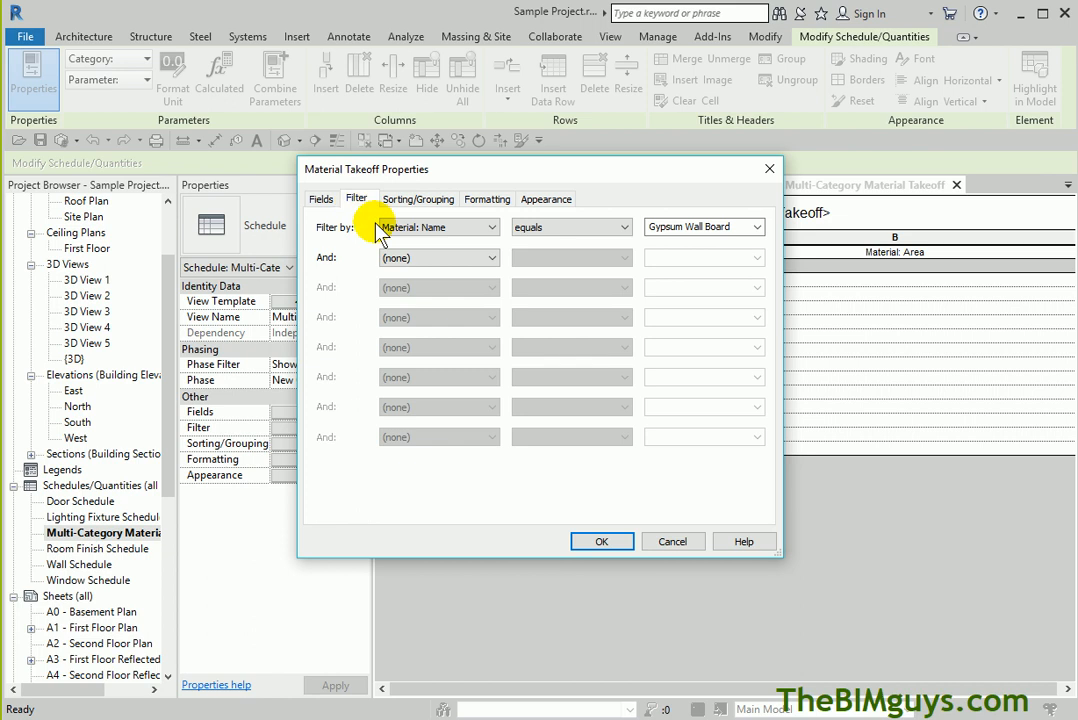
left_click(757, 228)
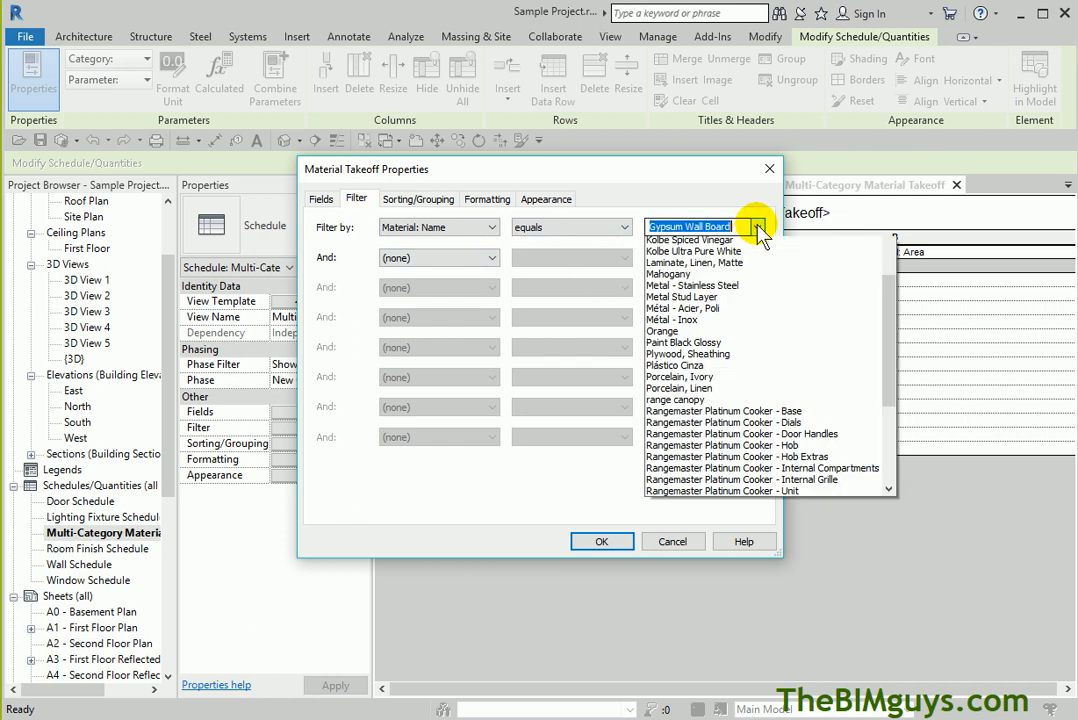
left_click_drag(888, 405, 888, 450)
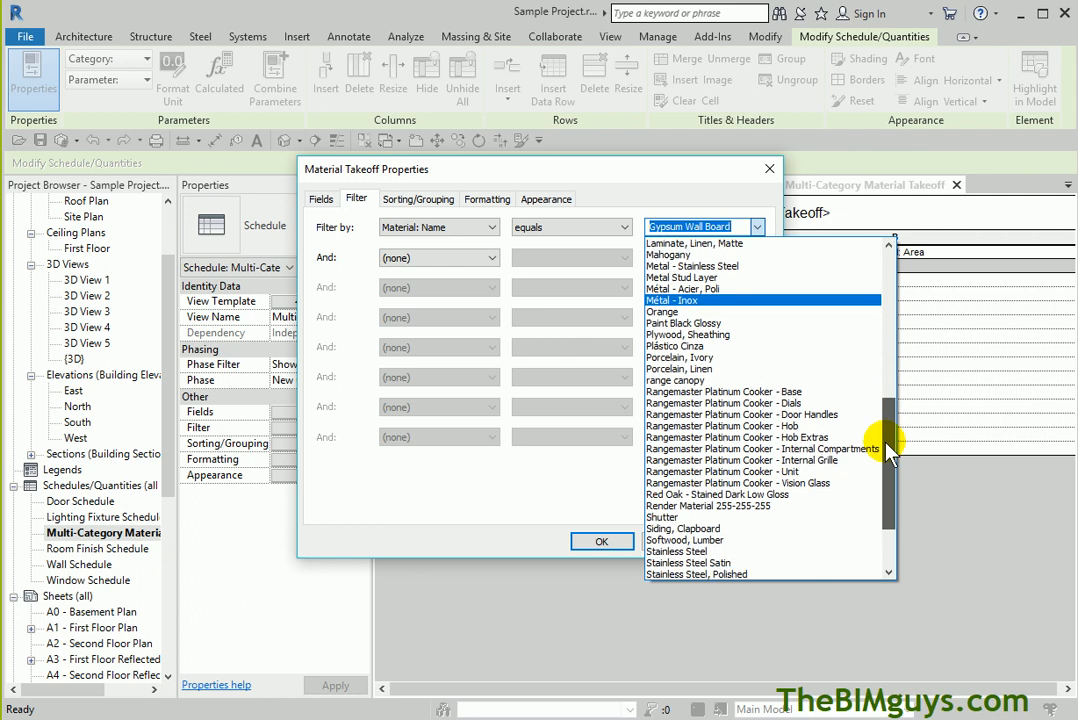
left_click(685, 528)
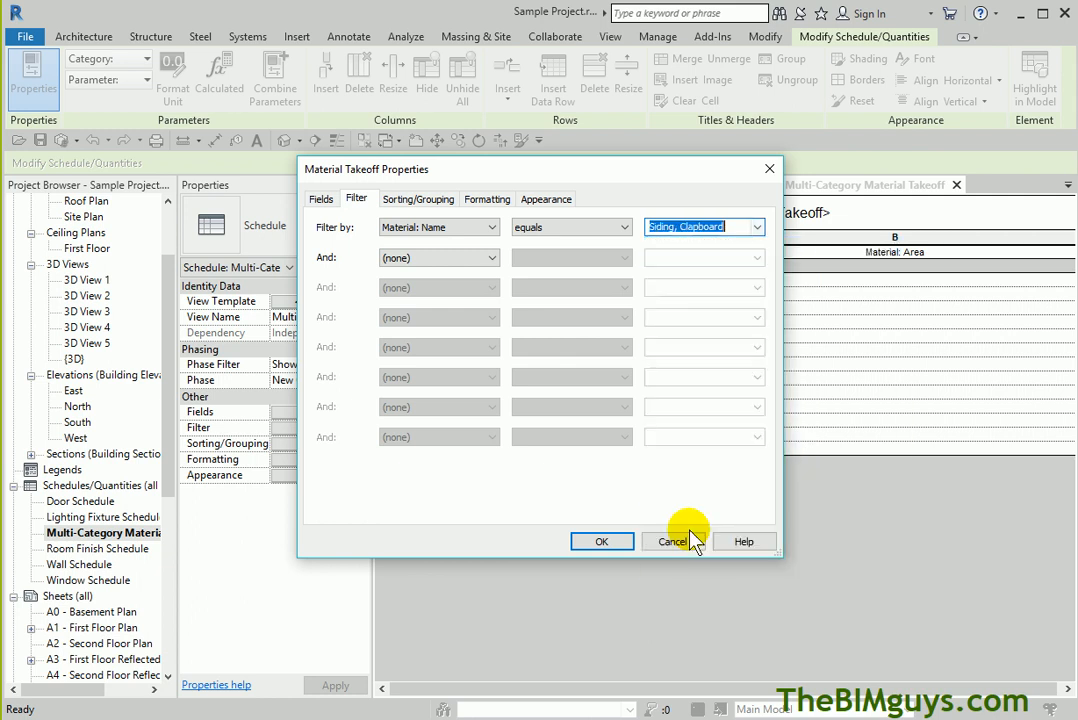
left_click(601, 541)
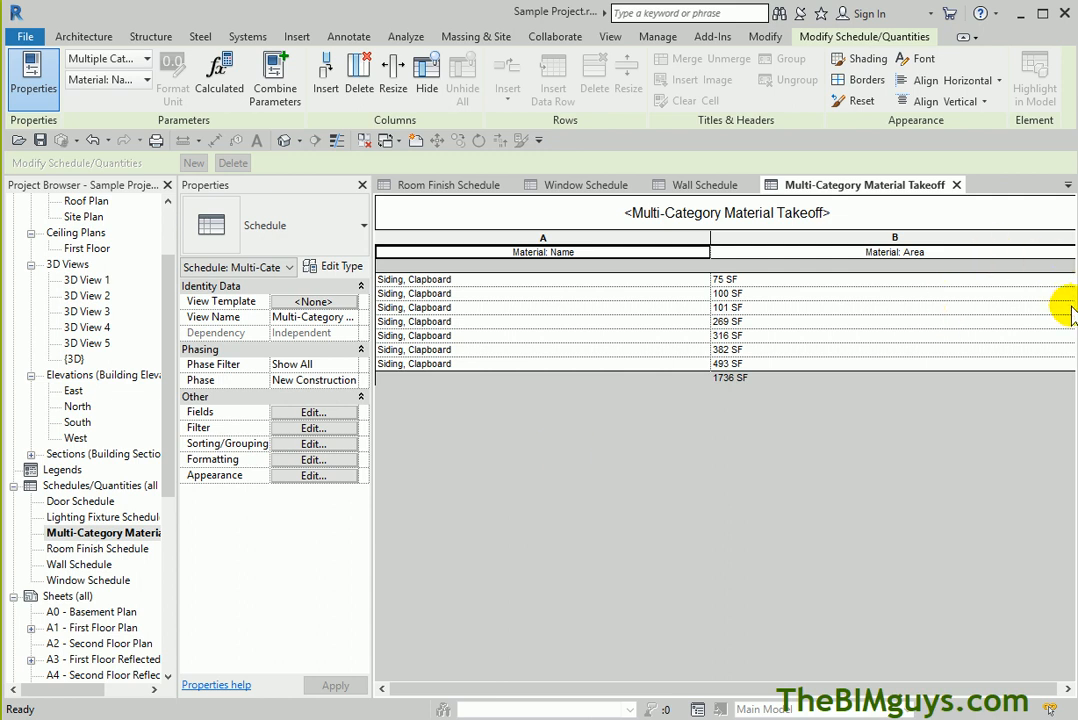
Narrow the Material: Area column to fit its contents and review the takeoff's scheduled fields without changing them
left_click_drag(1075, 308, 1077, 300)
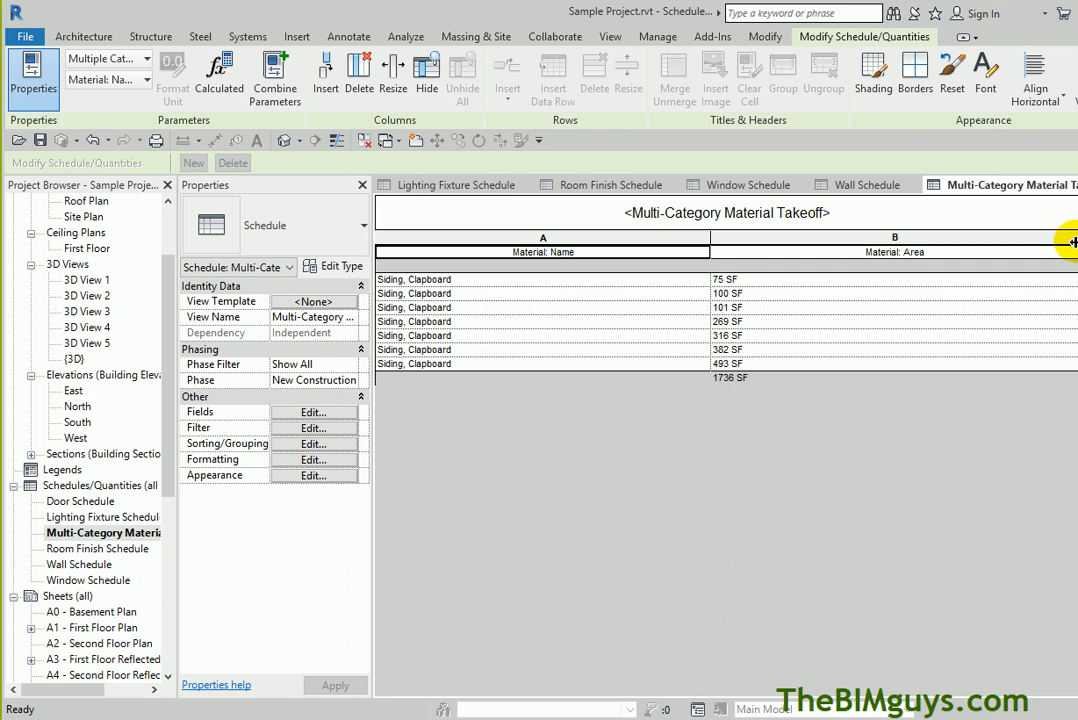
left_click_drag(1075, 236, 788, 245)
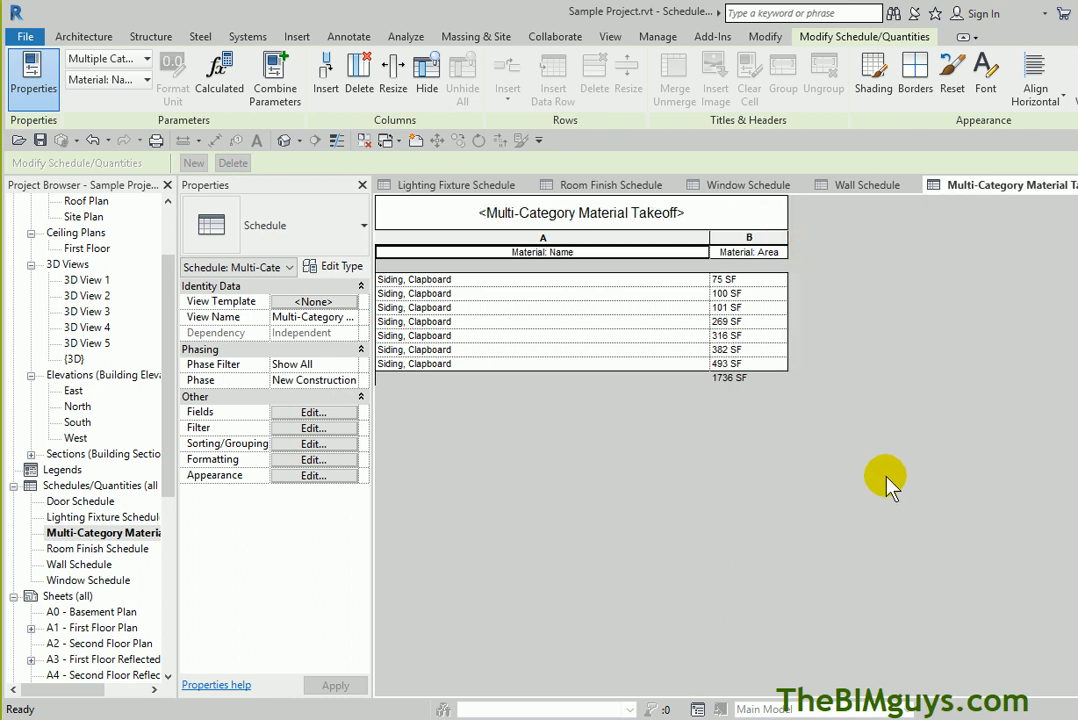
left_click(313, 412)
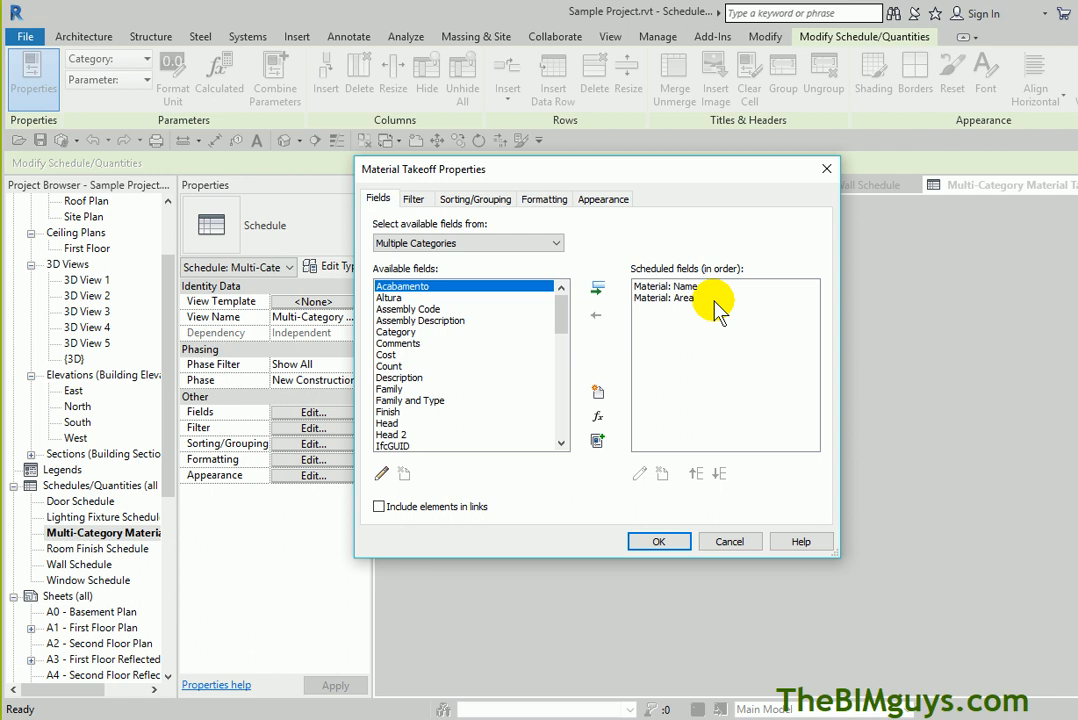
left_click(728, 544)
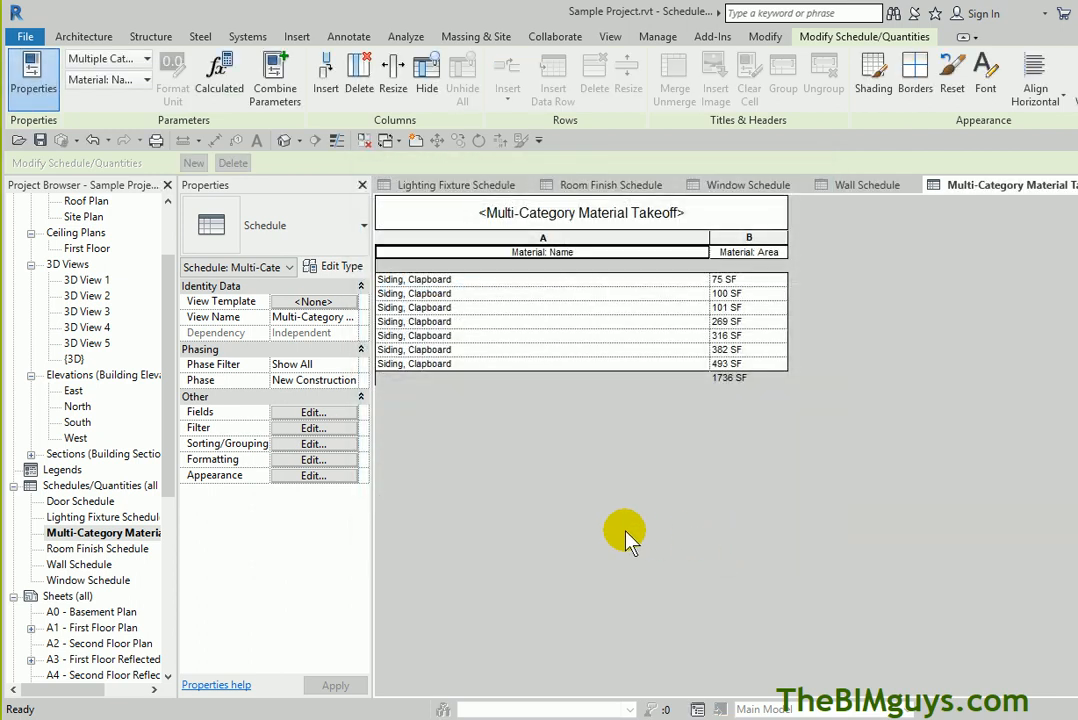
Review sheets A1 - First Floor Plan, A5 - Roof Plan, A8 - Building Sections and A15 - Schedules
left_click_drag(166, 437, 184, 526)
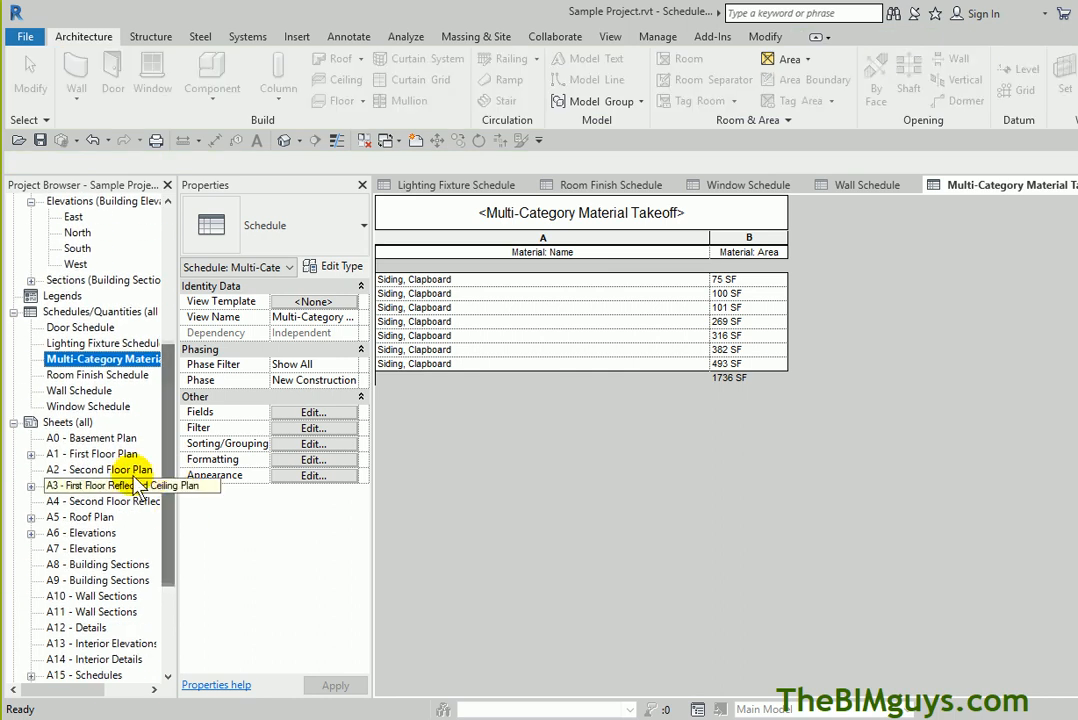
double_click(105, 454)
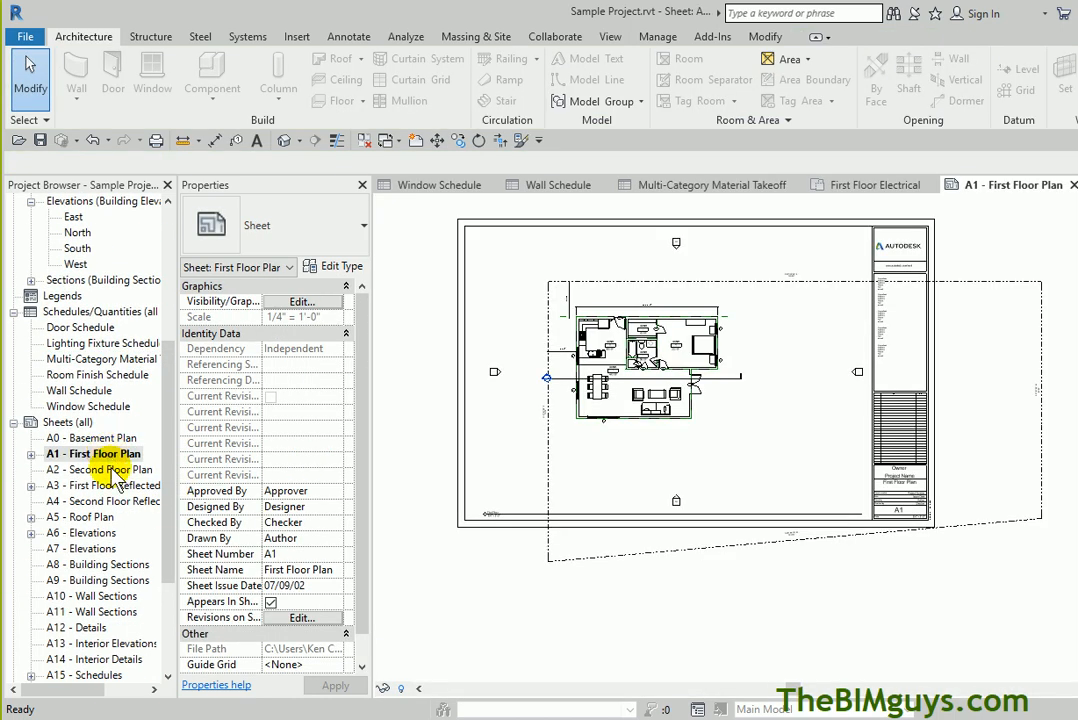
double_click(100, 518)
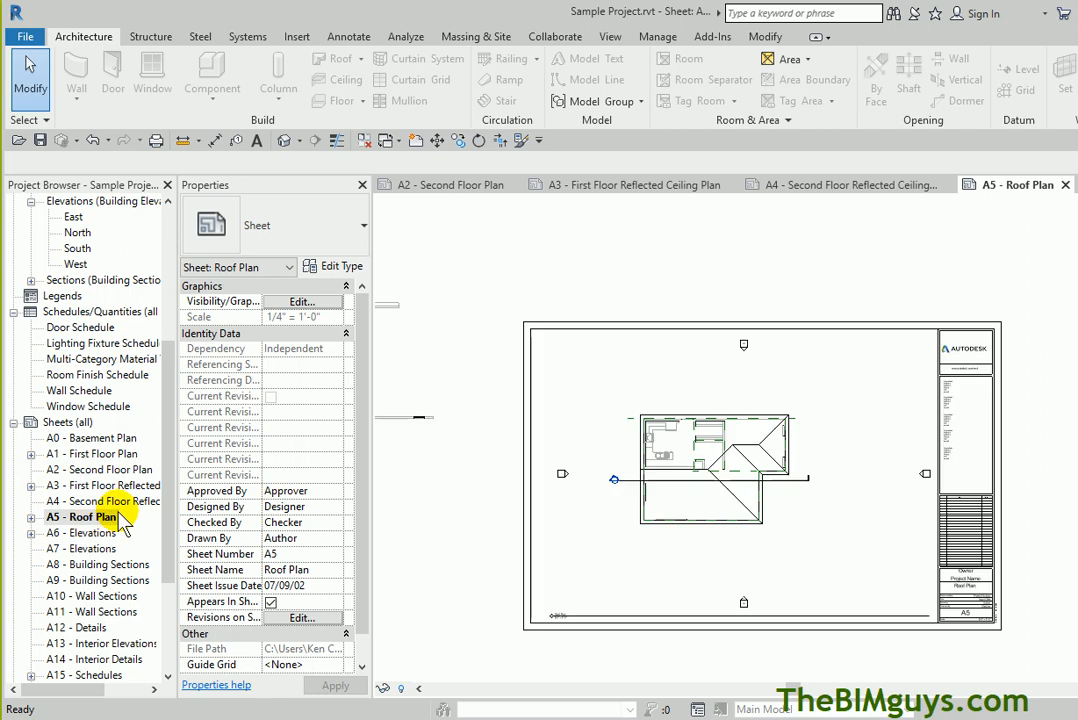
double_click(108, 565)
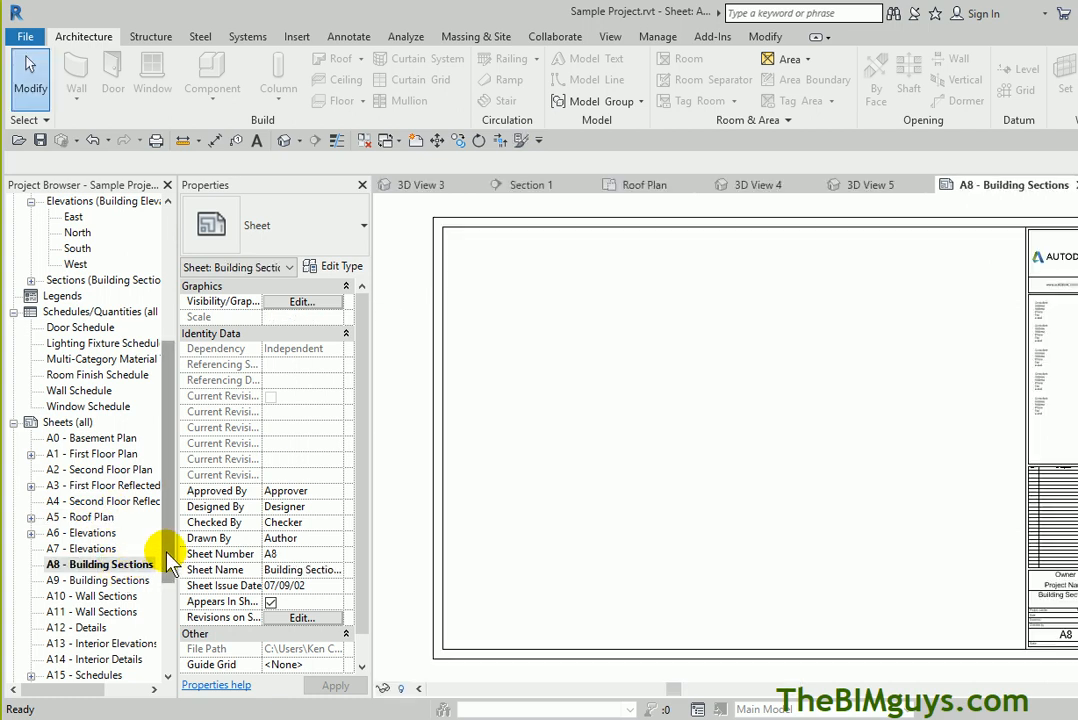
scroll(165, 570, "down", 3)
double_click(100, 597)
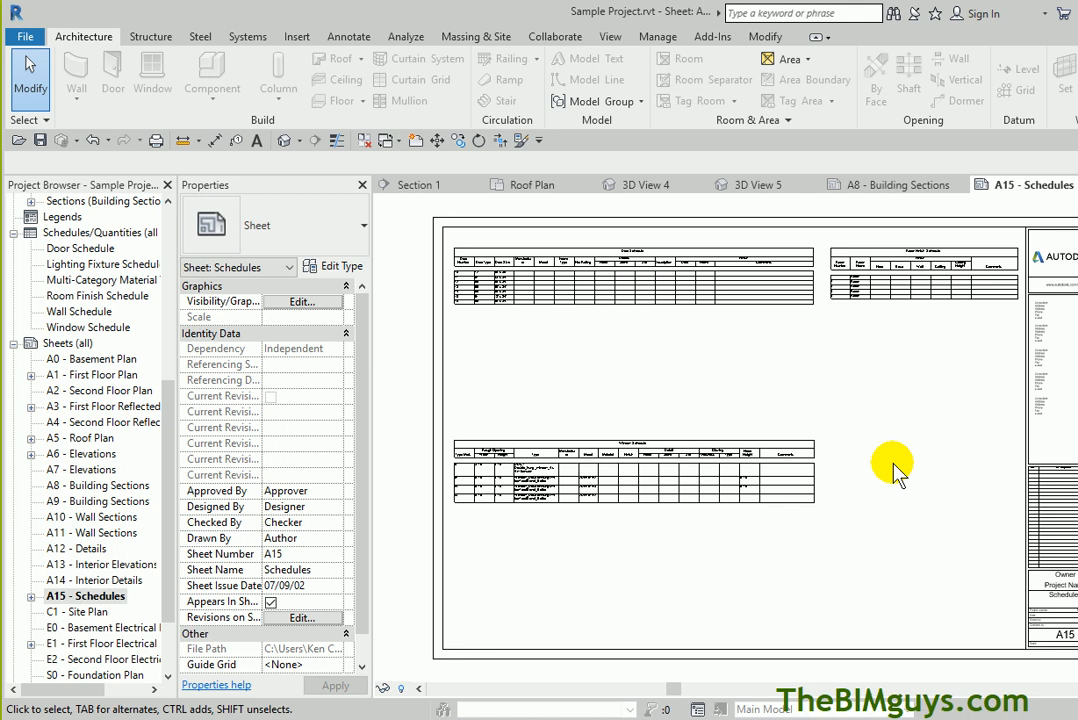
left_click_drag(167, 385, 170, 180)
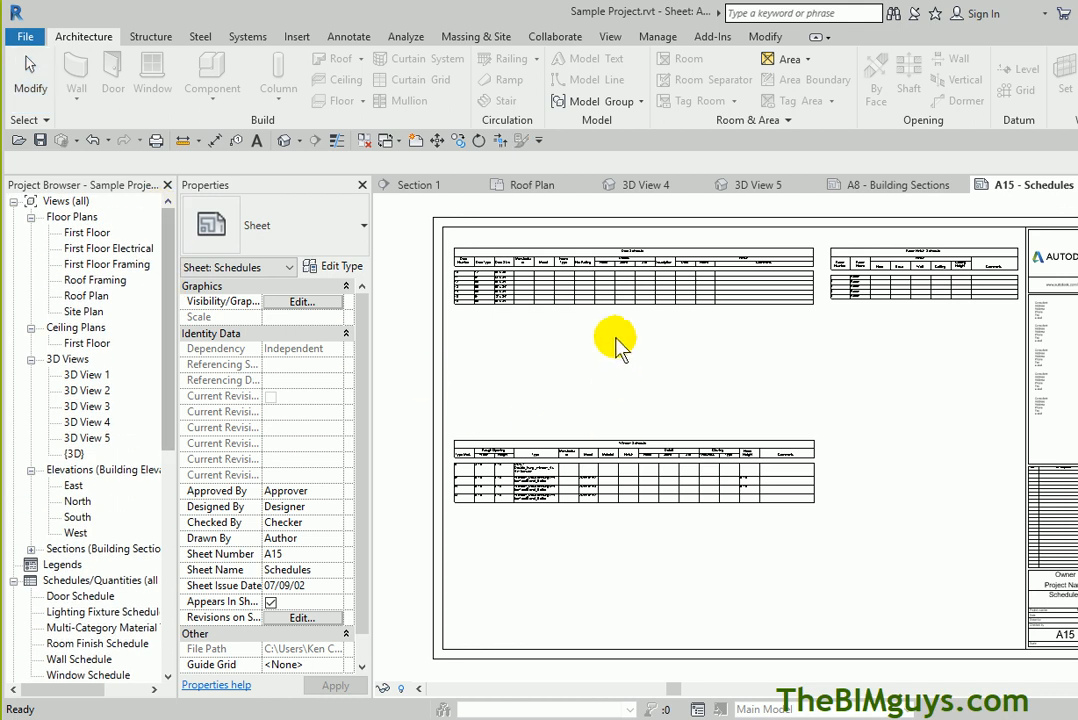